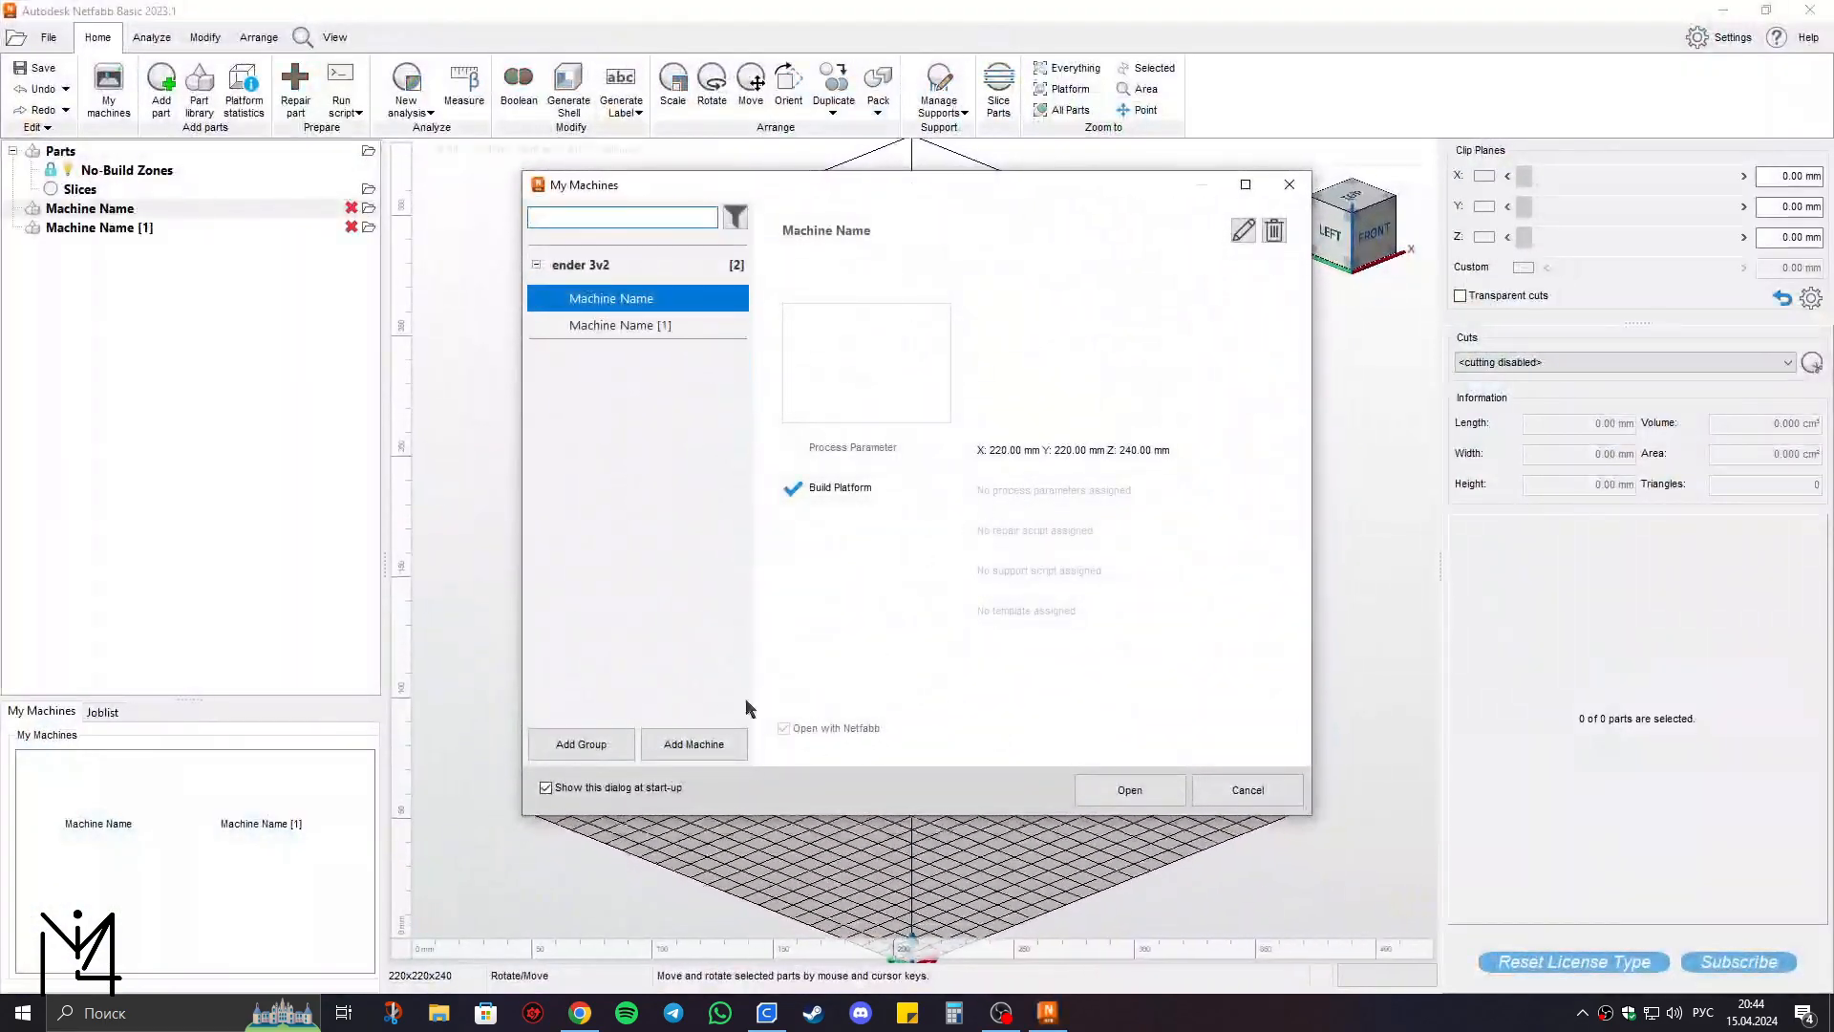
# Open the 220 x 220 x 240 mm machine workspace and import the front fender3231231 file, positioned according to file data.
pyautogui.click(1146, 792)
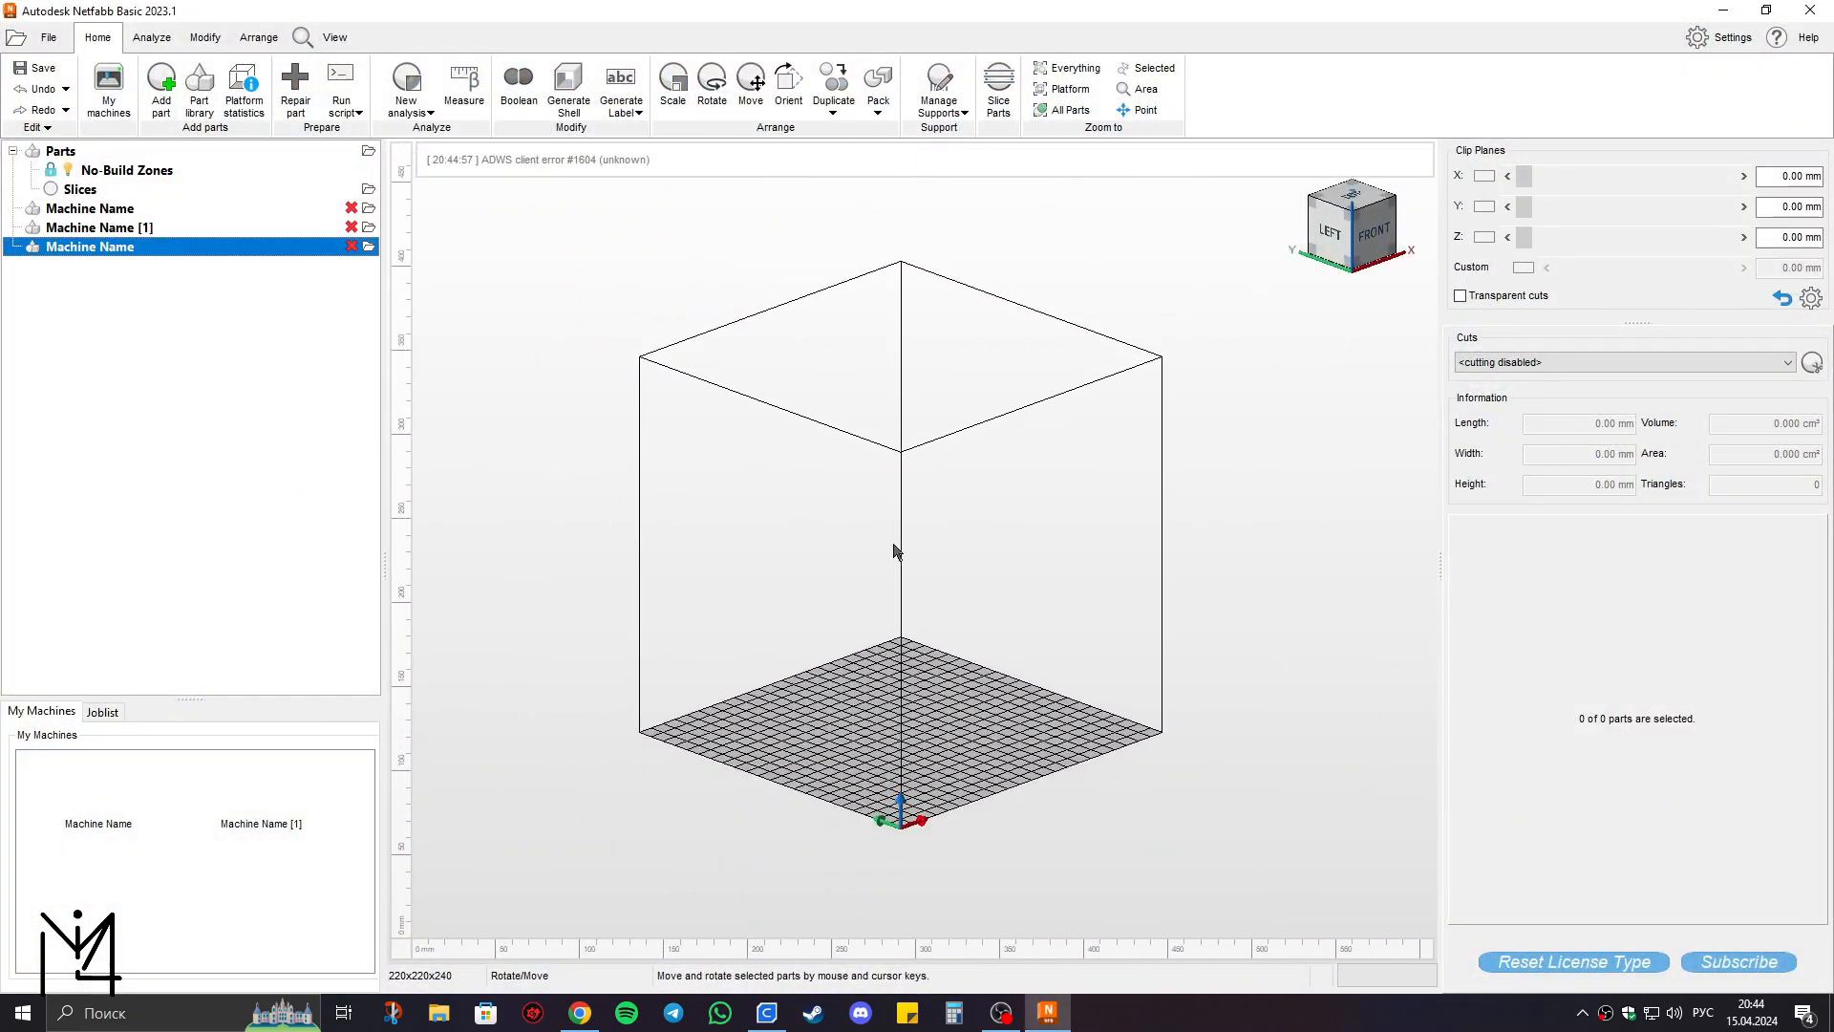
pyautogui.moveTo(894, 552); pyautogui.dragTo(955, 558, button='middle')
pyautogui.click(48, 37)
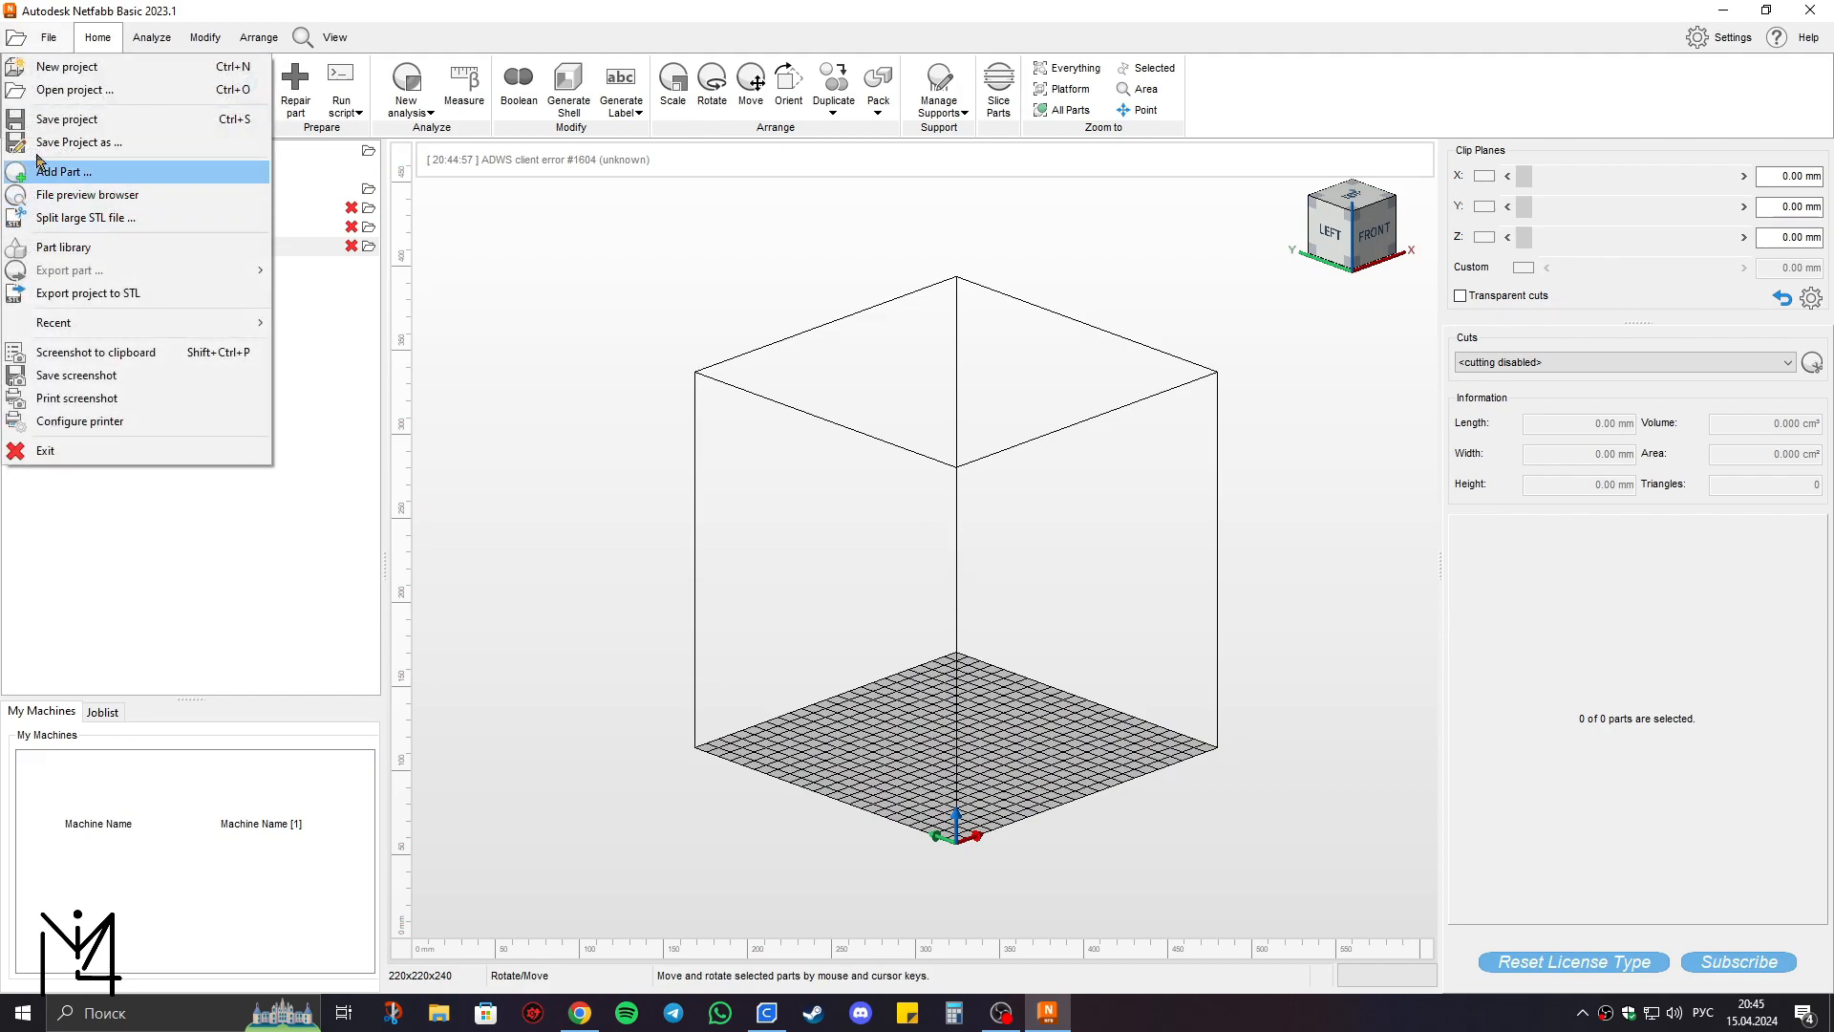
pyautogui.click(60, 91)
pyautogui.scroll(-2, 334, 299)
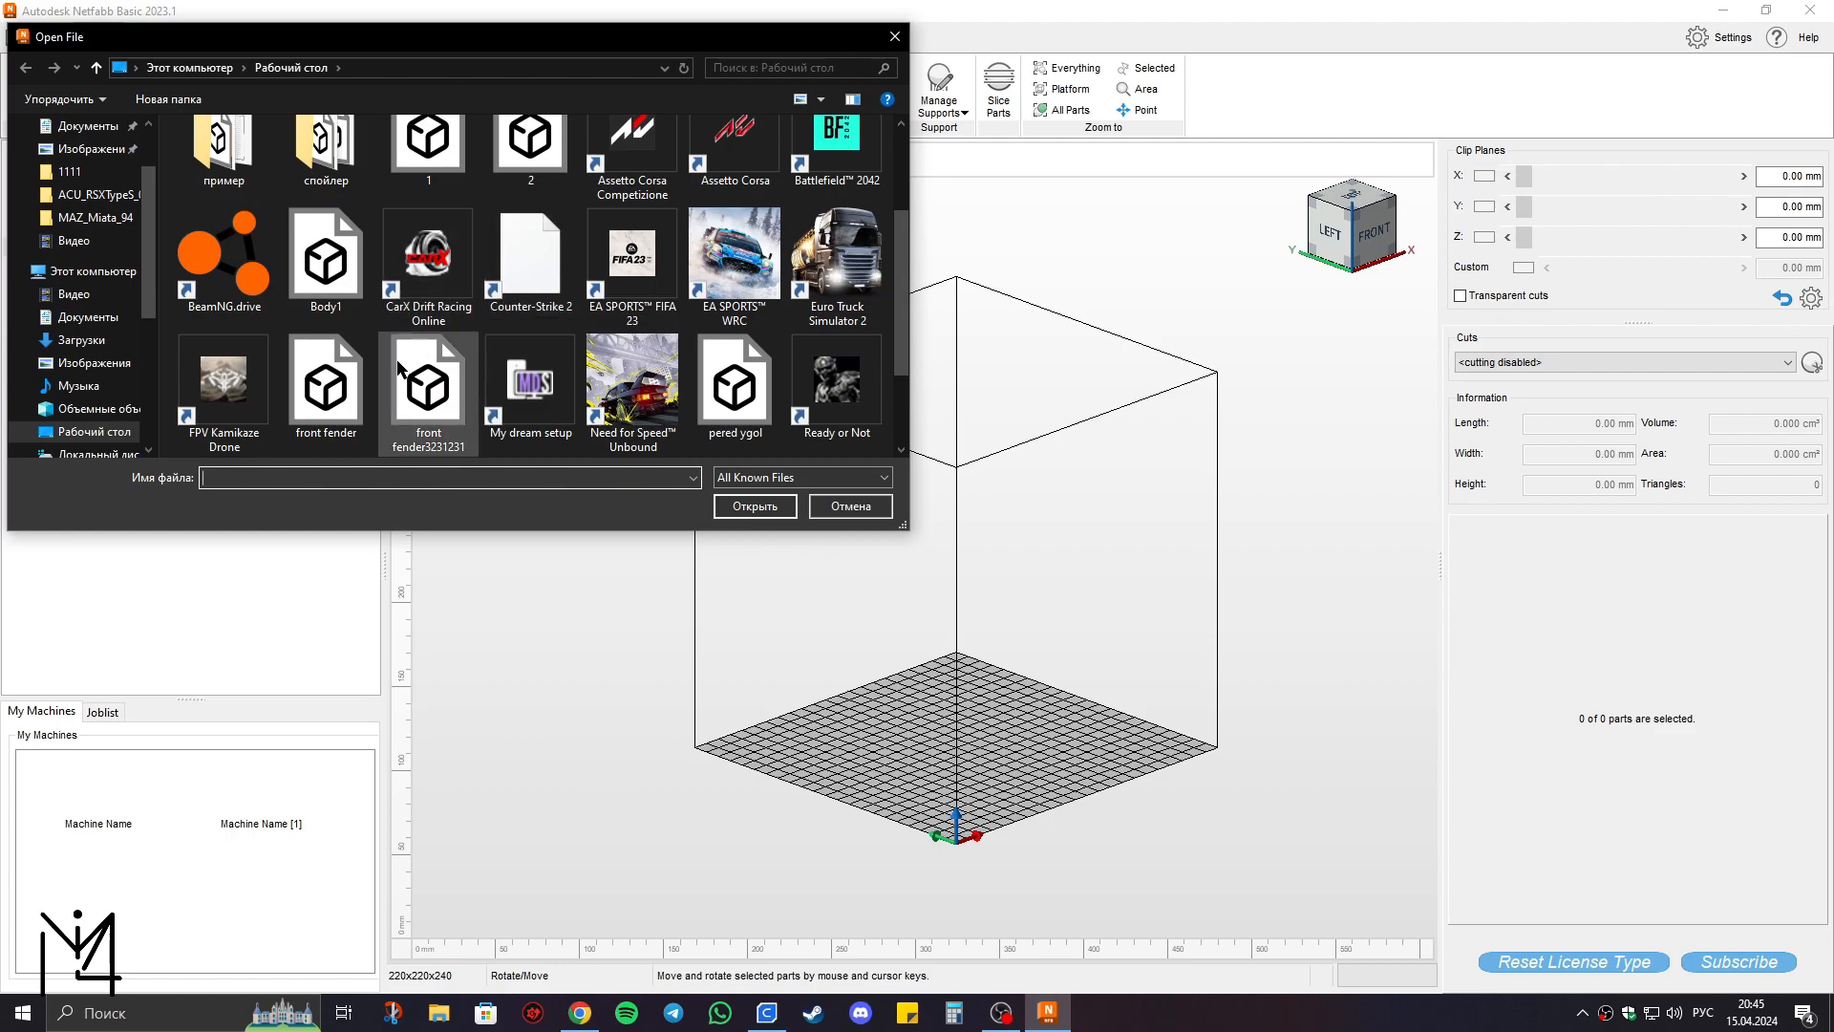
pyautogui.click(428, 387)
pyautogui.click(755, 505)
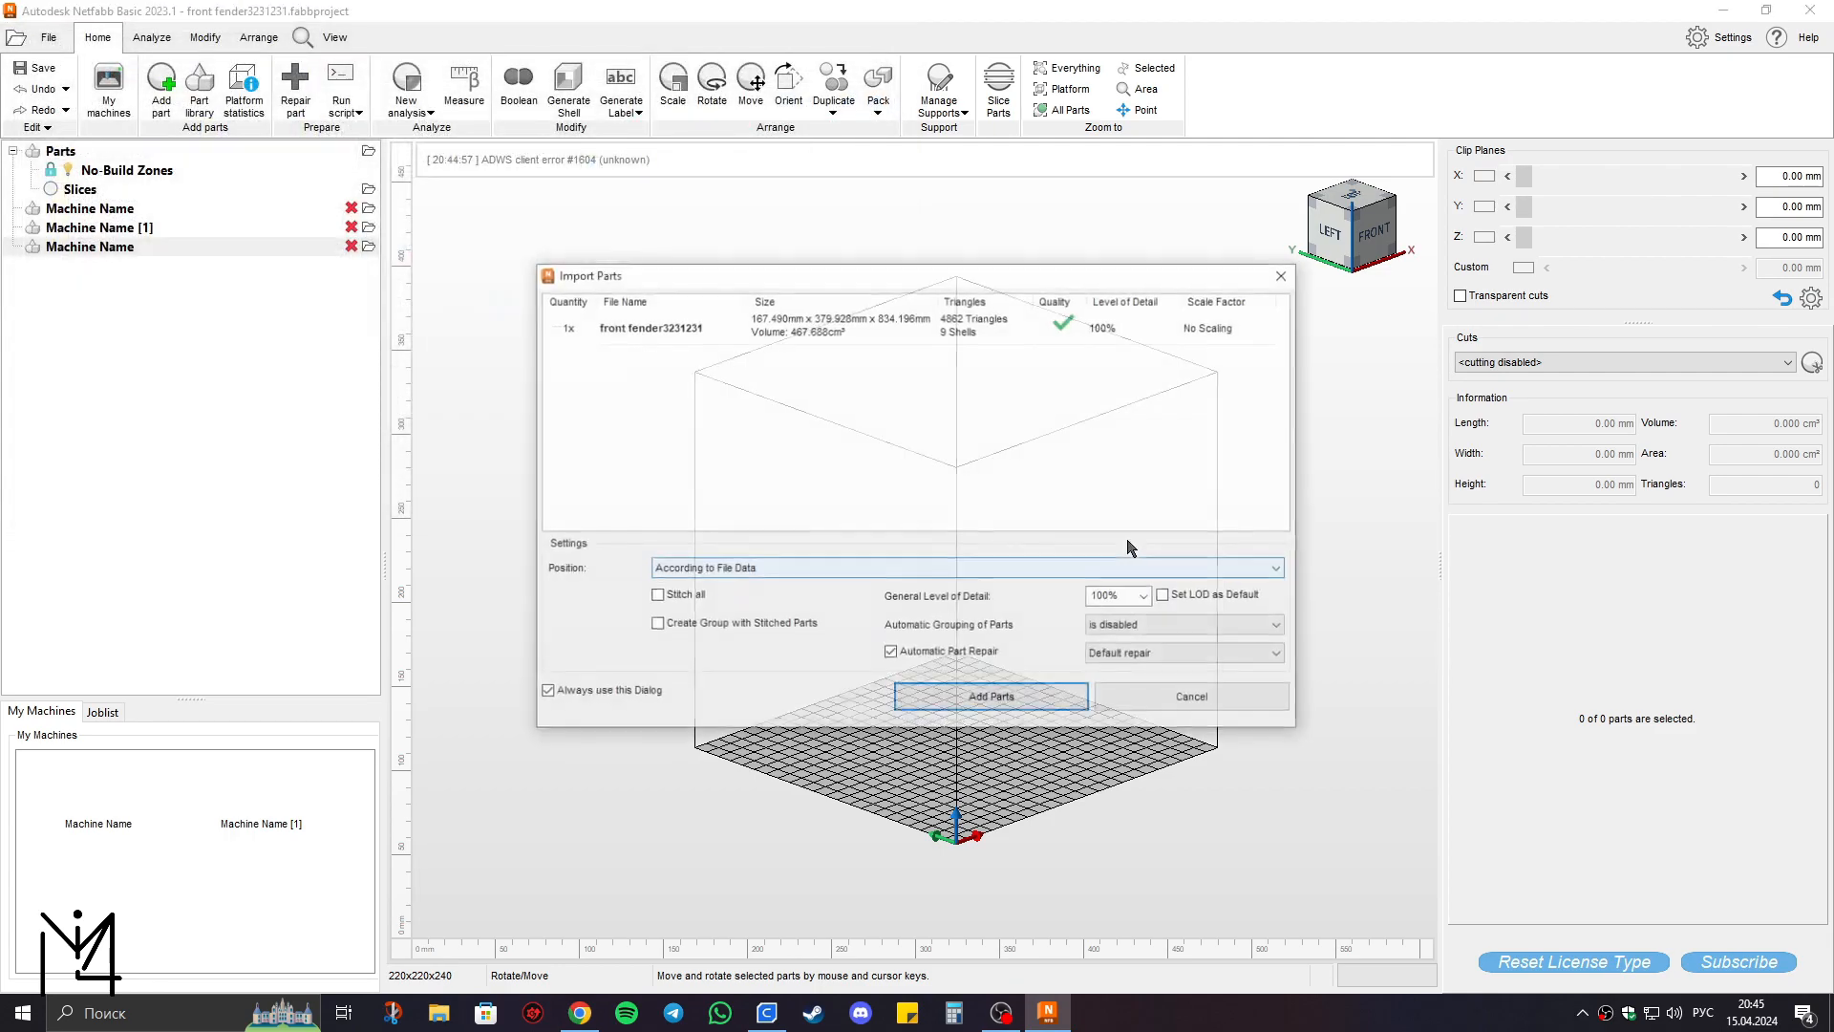
pyautogui.click(984, 712)
# View the imported fender from the left side and enable a Z clip plane at about 6.76 mm.
pyautogui.scroll(-2, 892, 497)
pyautogui.moveTo(954, 581); pyautogui.dragTo(897, 614, button='middle')
pyautogui.moveTo(897, 614); pyautogui.dragTo(1003, 613, button='right')
pyautogui.moveTo(863, 604); pyautogui.dragTo(1000, 527, button='middle')
pyautogui.moveTo(1000, 527); pyautogui.dragTo(999, 518, button='right')
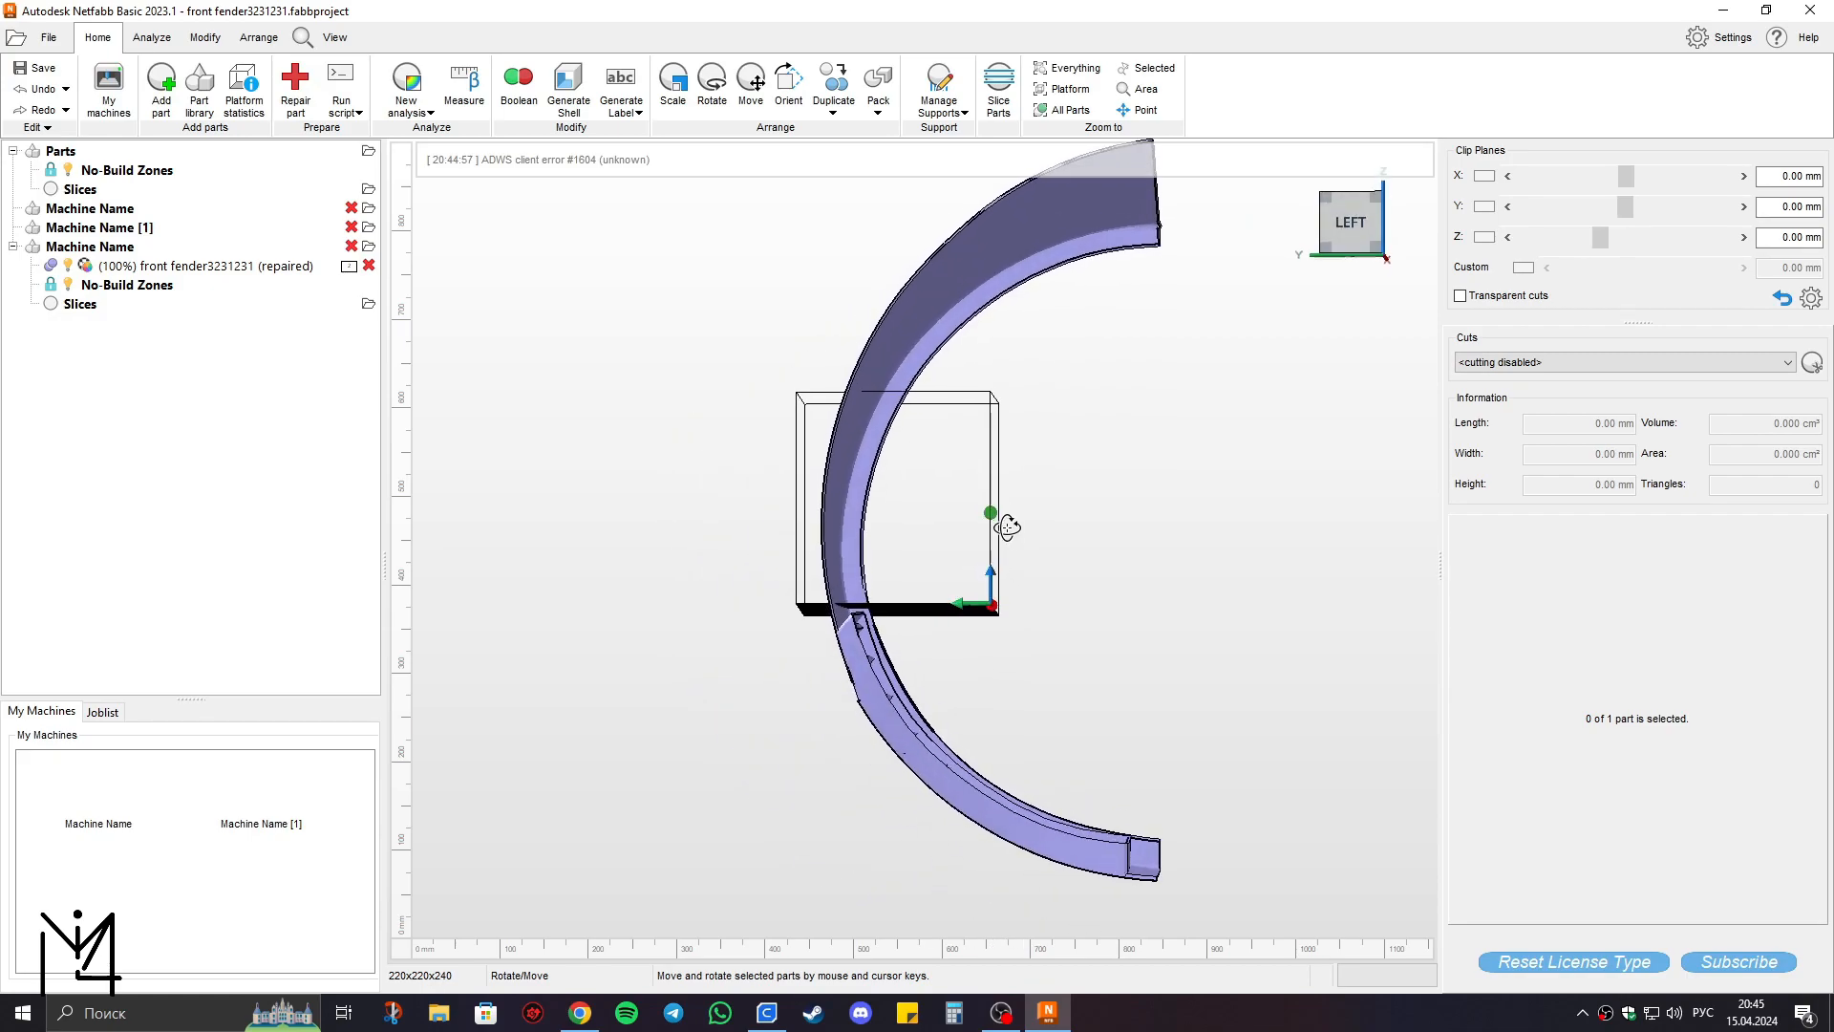
pyautogui.scroll(3, 879, 490)
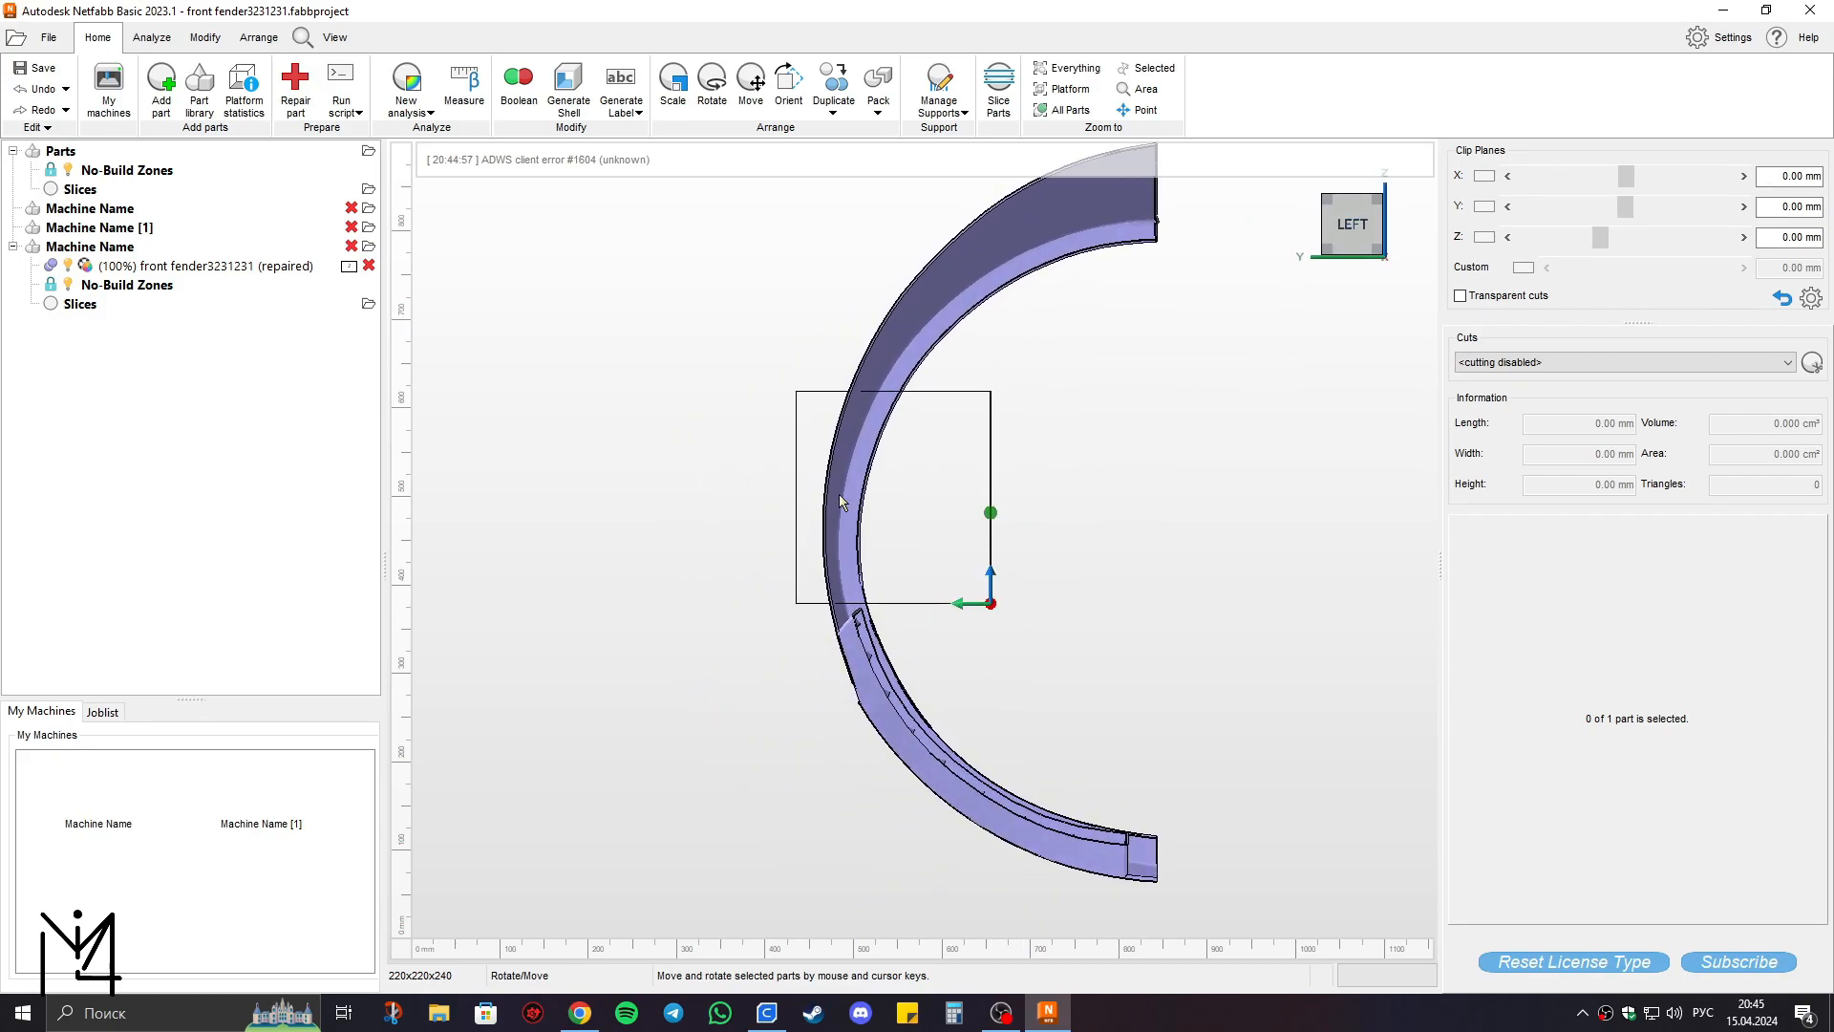
pyautogui.moveTo(881, 488); pyautogui.dragTo(884, 551, button='middle')
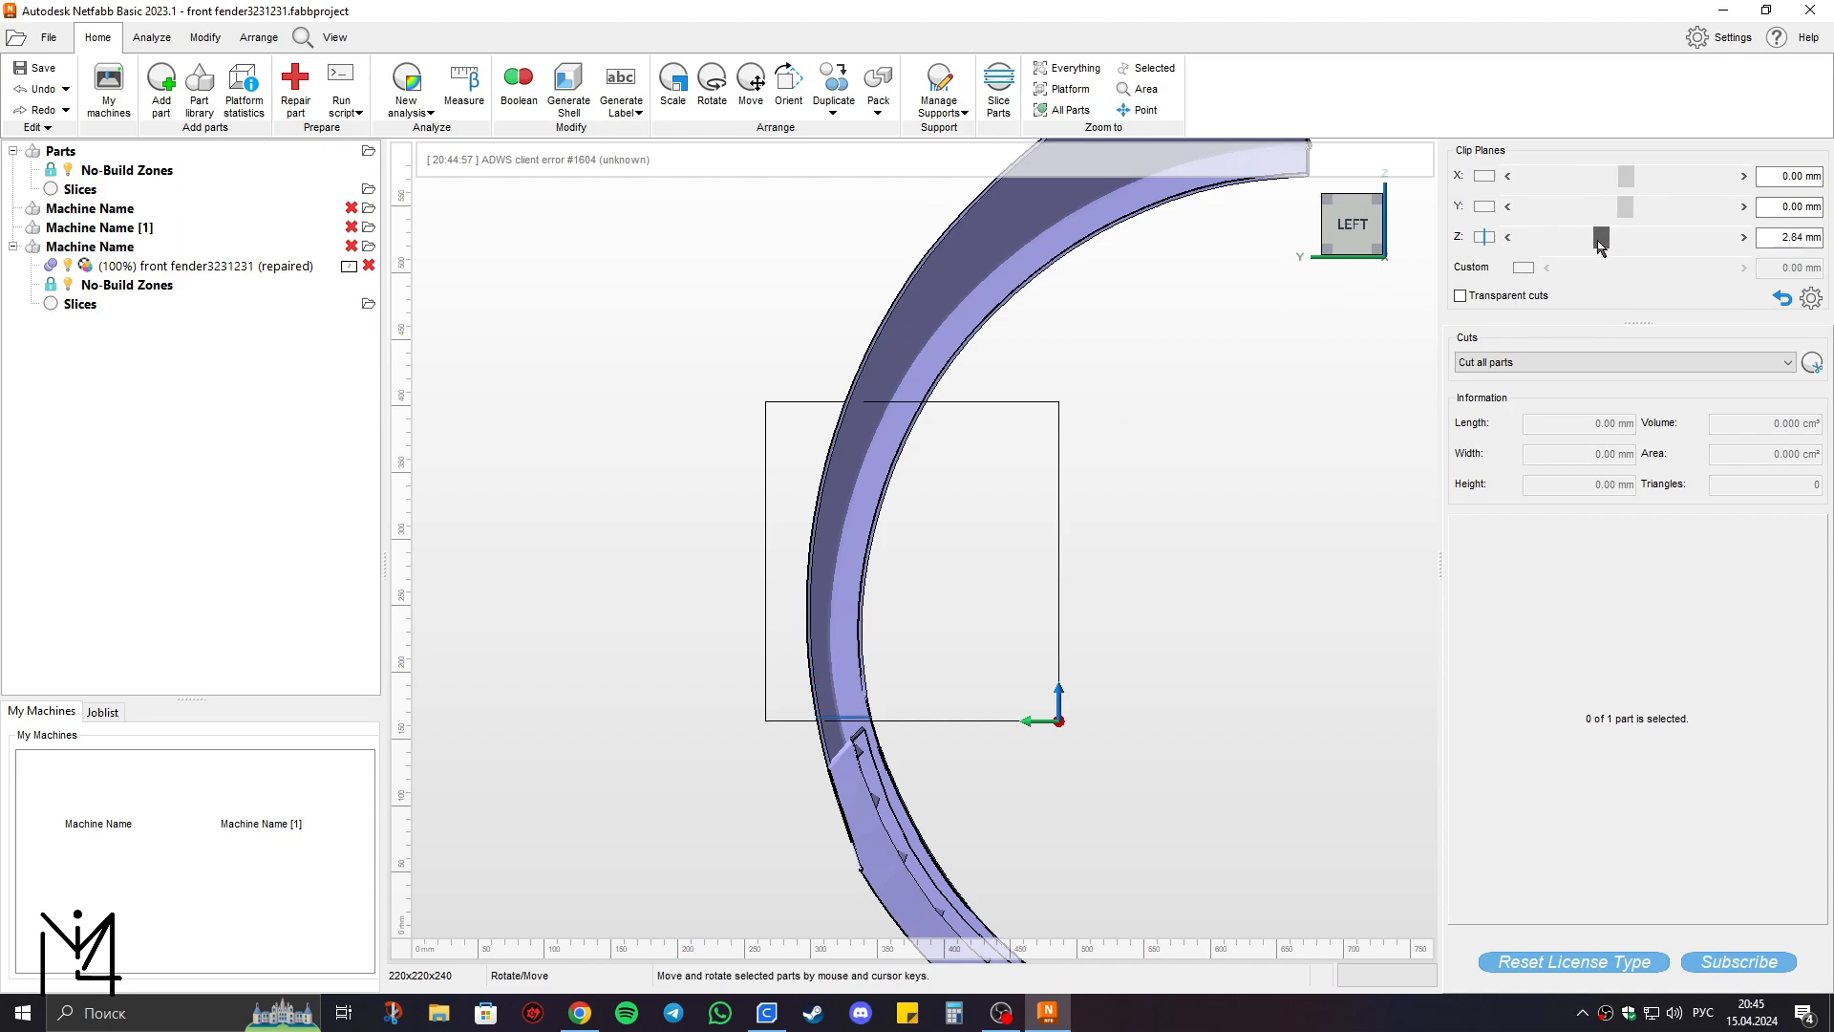
# From the front view, move the fender about 87 mm along X and nudge it further to fit the build volume's width.
pyautogui.moveTo(1359, 229); pyautogui.dragTo(1111, 238)
pyautogui.click(1355, 232)
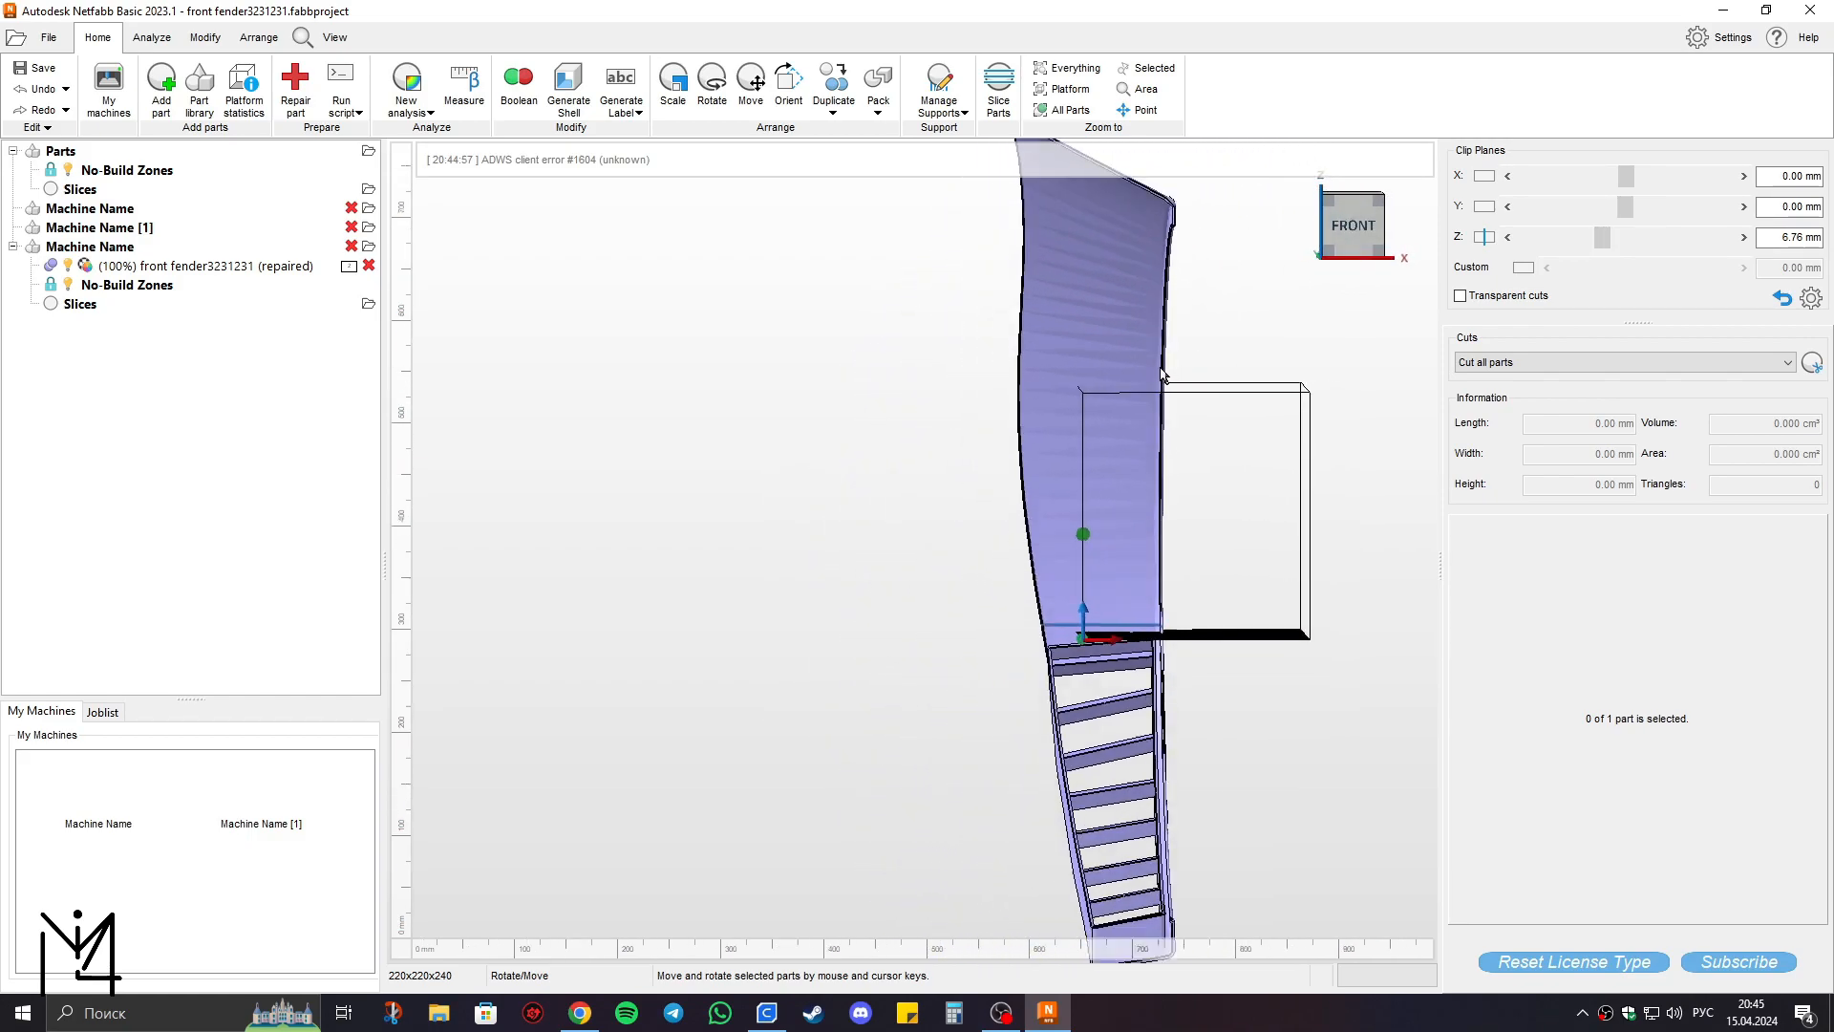
pyautogui.click(1131, 403)
pyautogui.moveTo(1182, 489); pyautogui.dragTo(1245, 497)
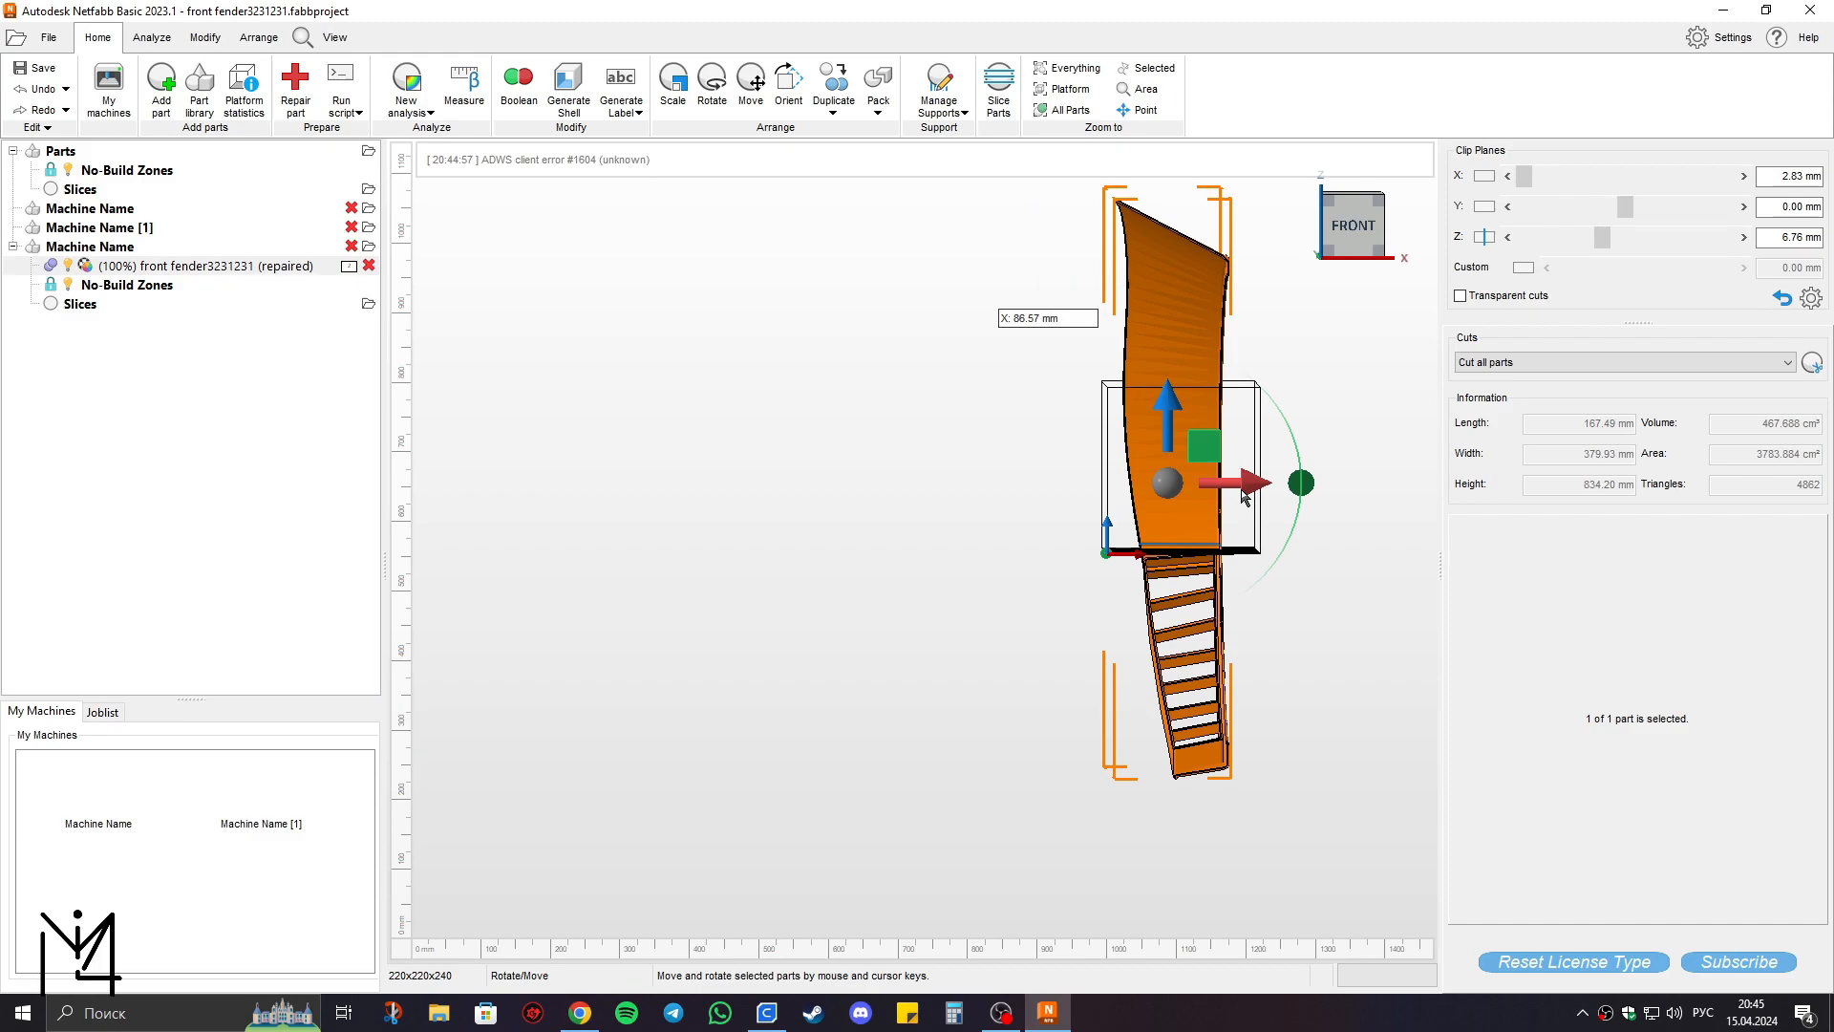
pyautogui.click(1352, 226)
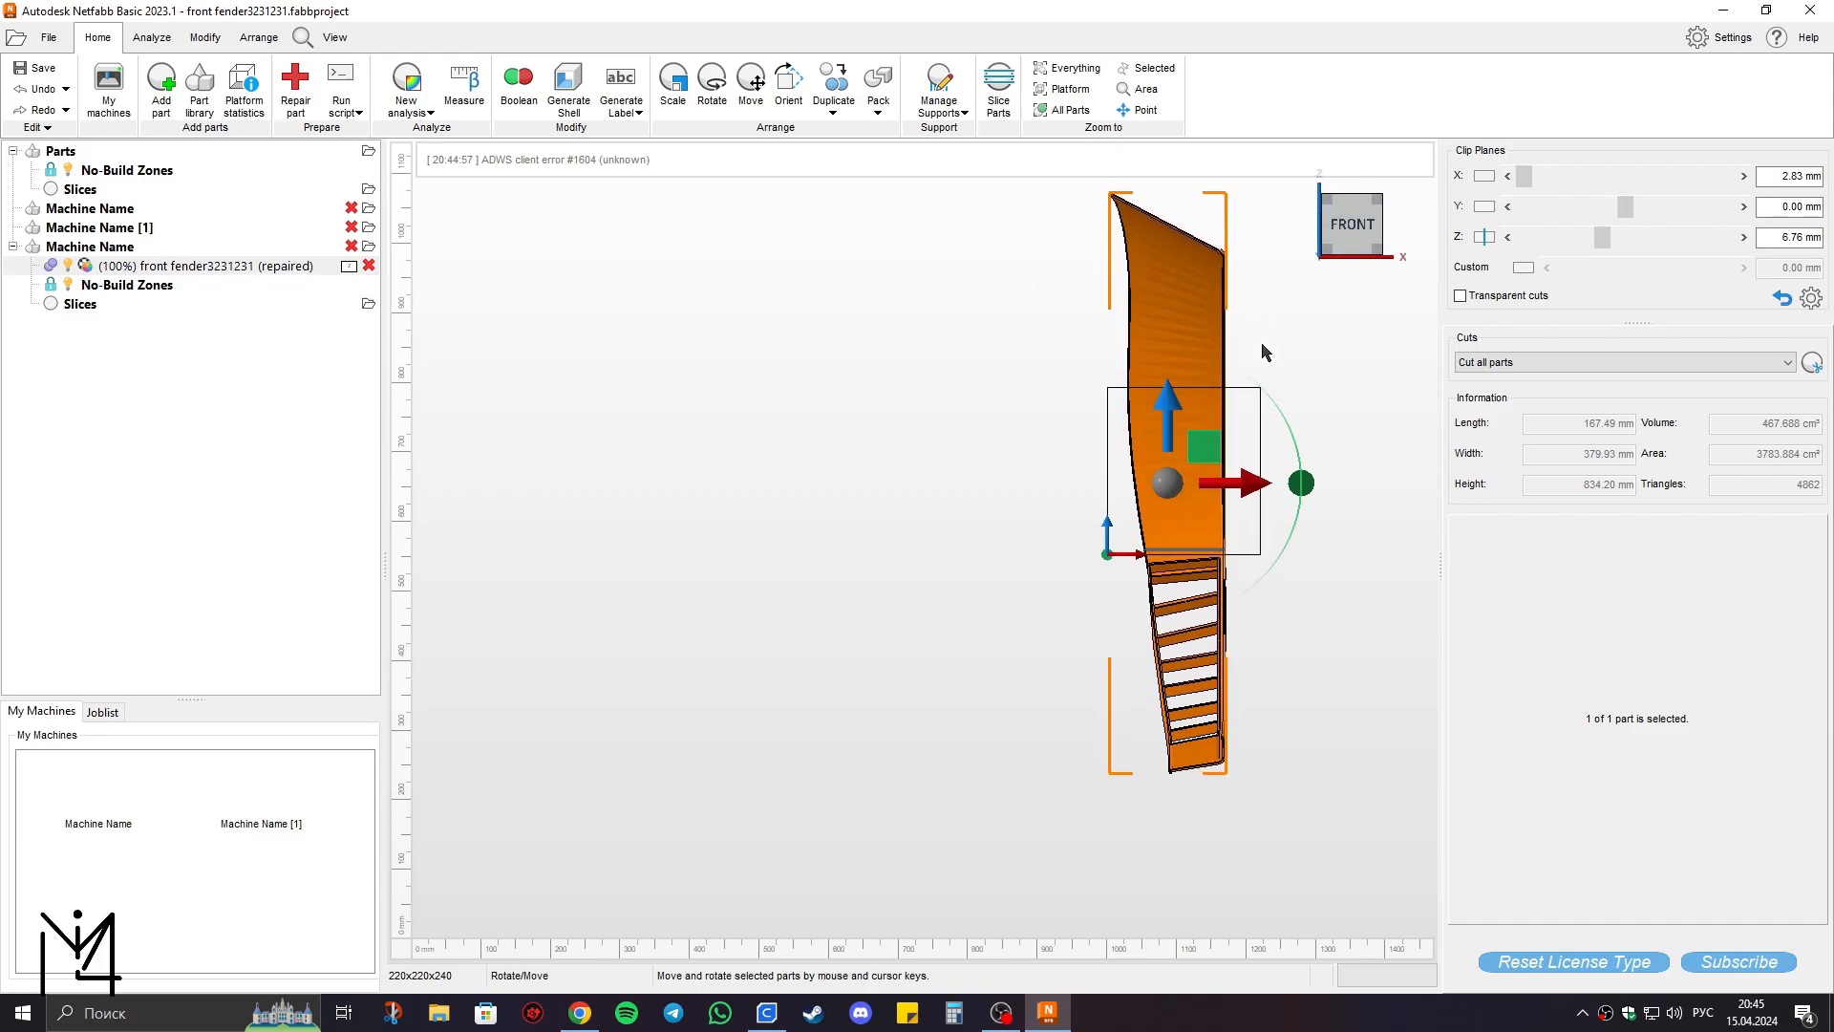
pyautogui.moveTo(1249, 485); pyautogui.dragTo(1259, 487)
# Return to the left view, set the Z clip plane to 2.84 mm, and cut the fender along it.
pyautogui.moveTo(1321, 288); pyautogui.dragTo(1510, 225, button='right')
pyautogui.click(1334, 227)
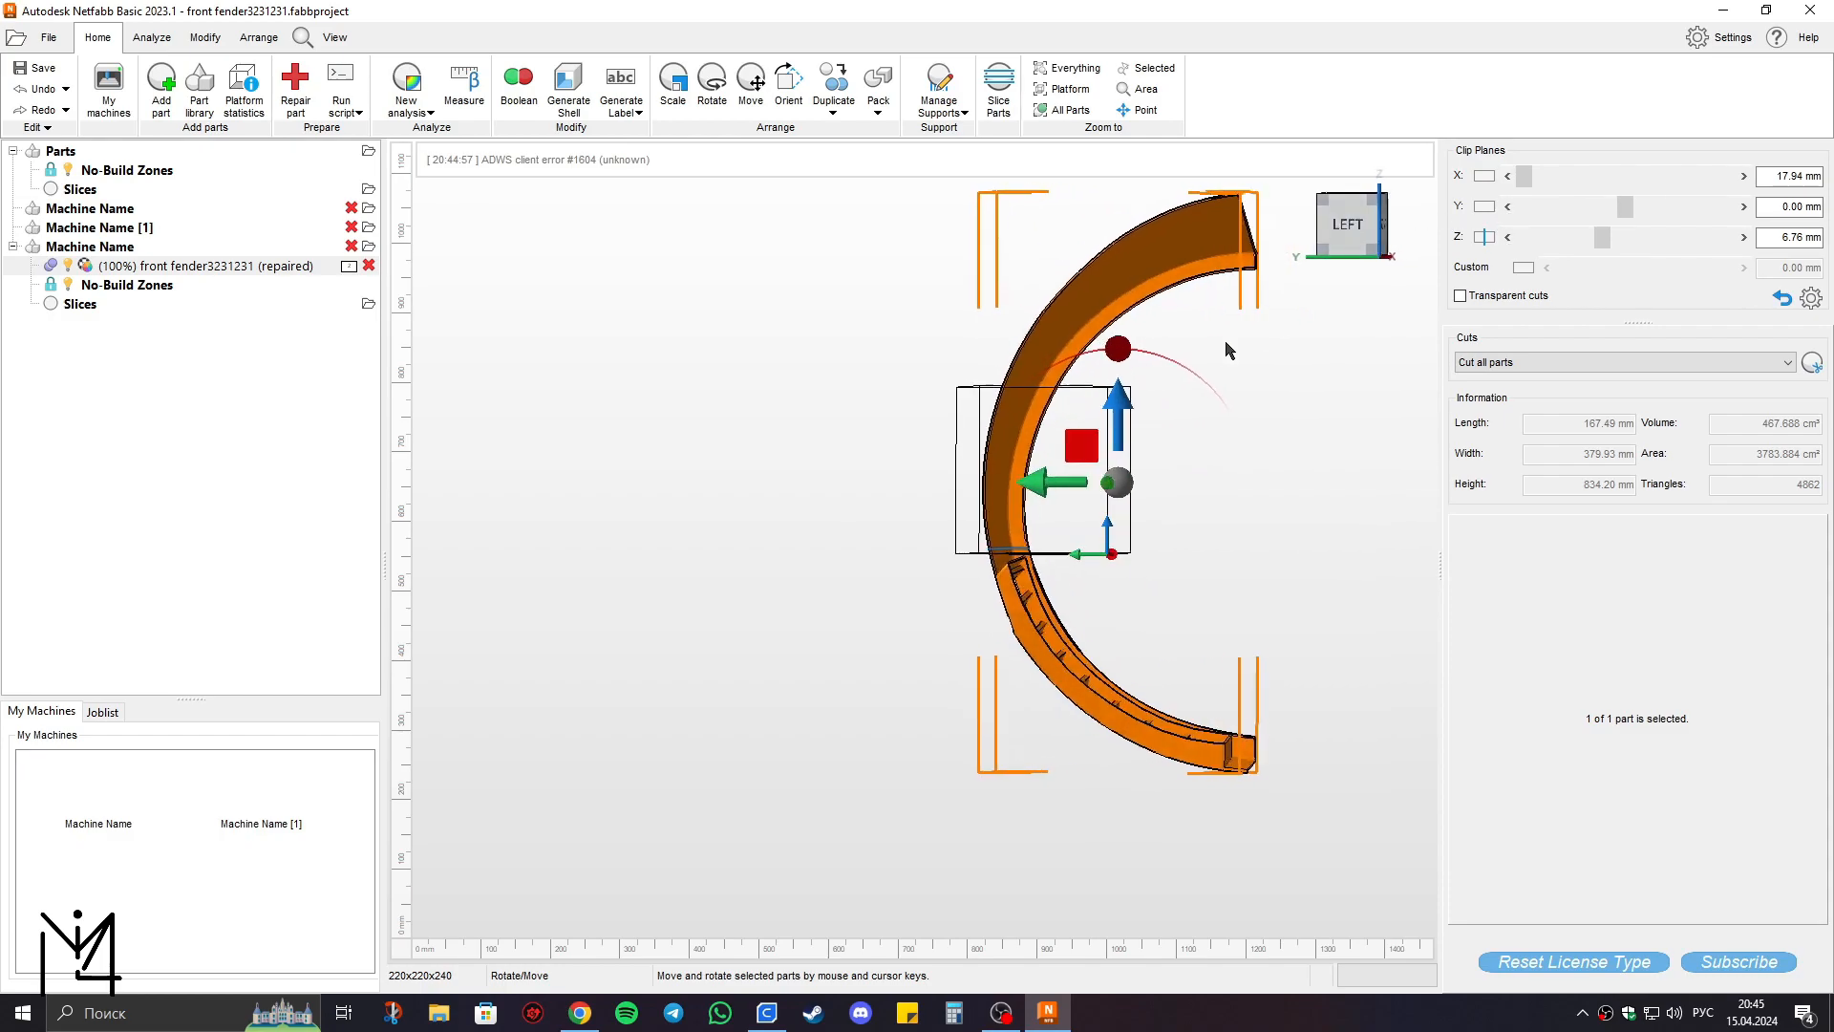
pyautogui.scroll(2, 1025, 451)
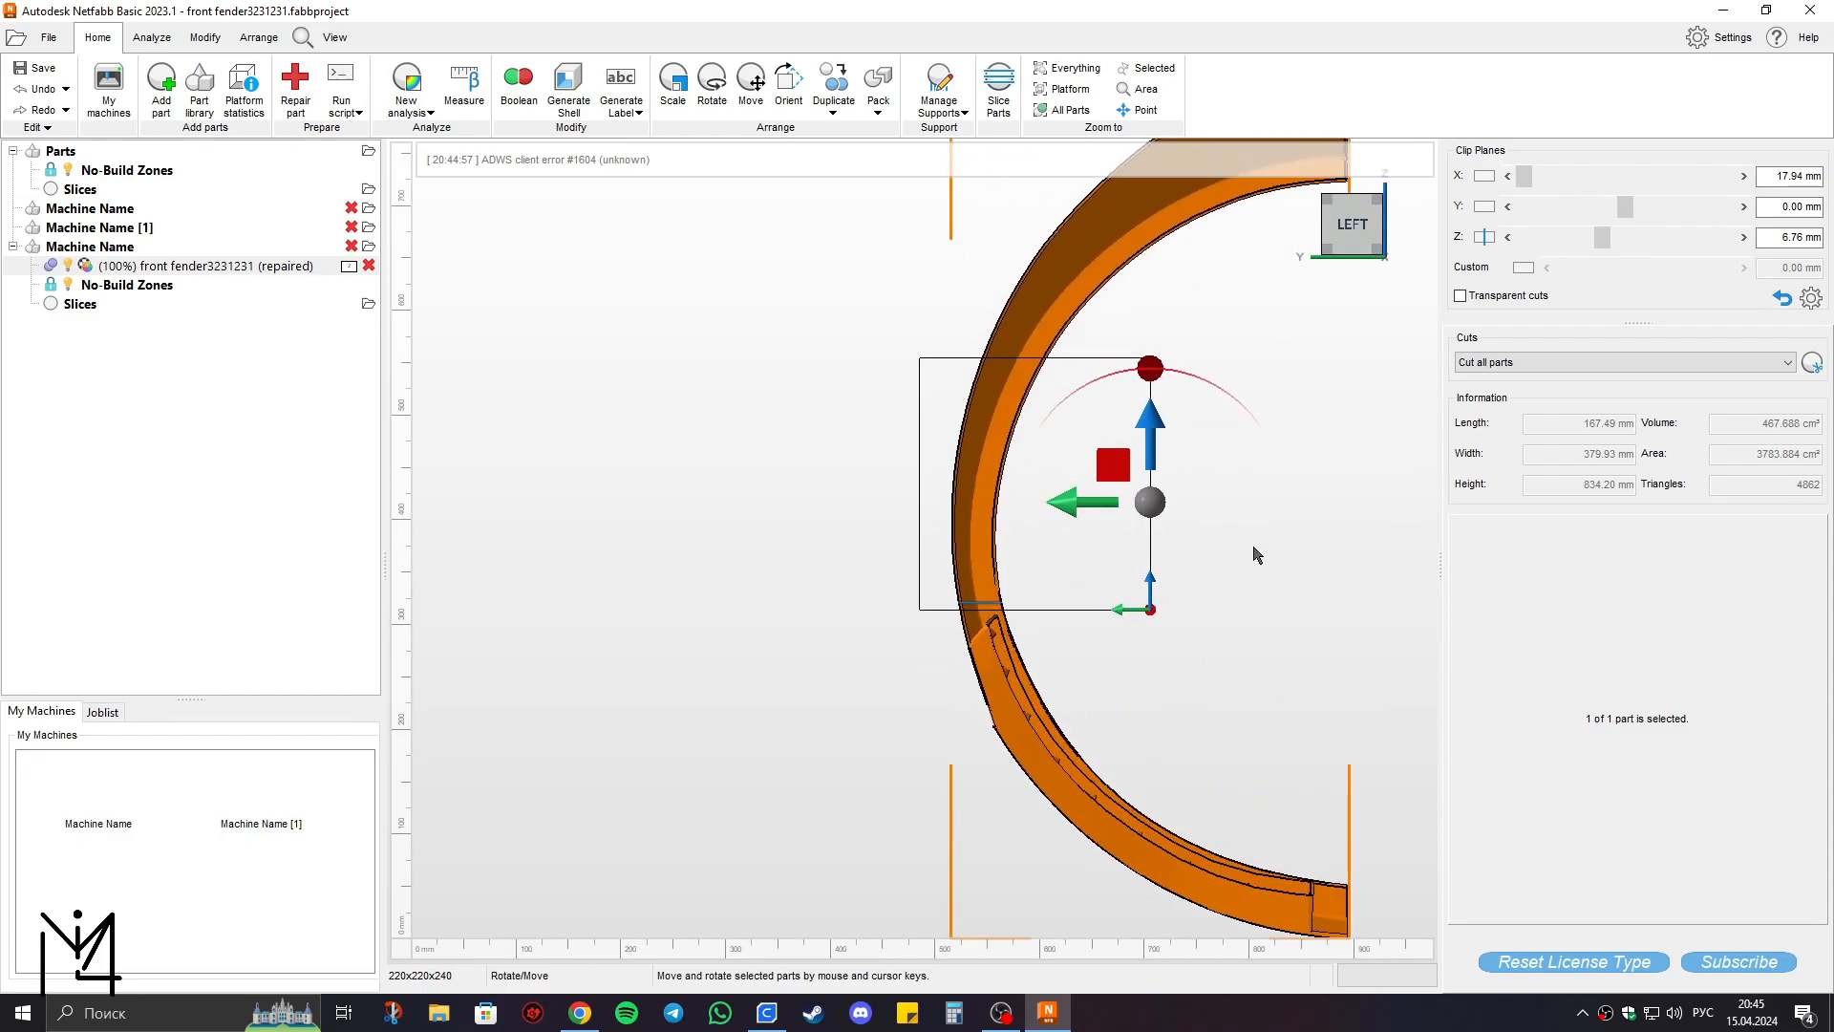
pyautogui.scroll(3, 1421, 450)
pyautogui.click(991, 674)
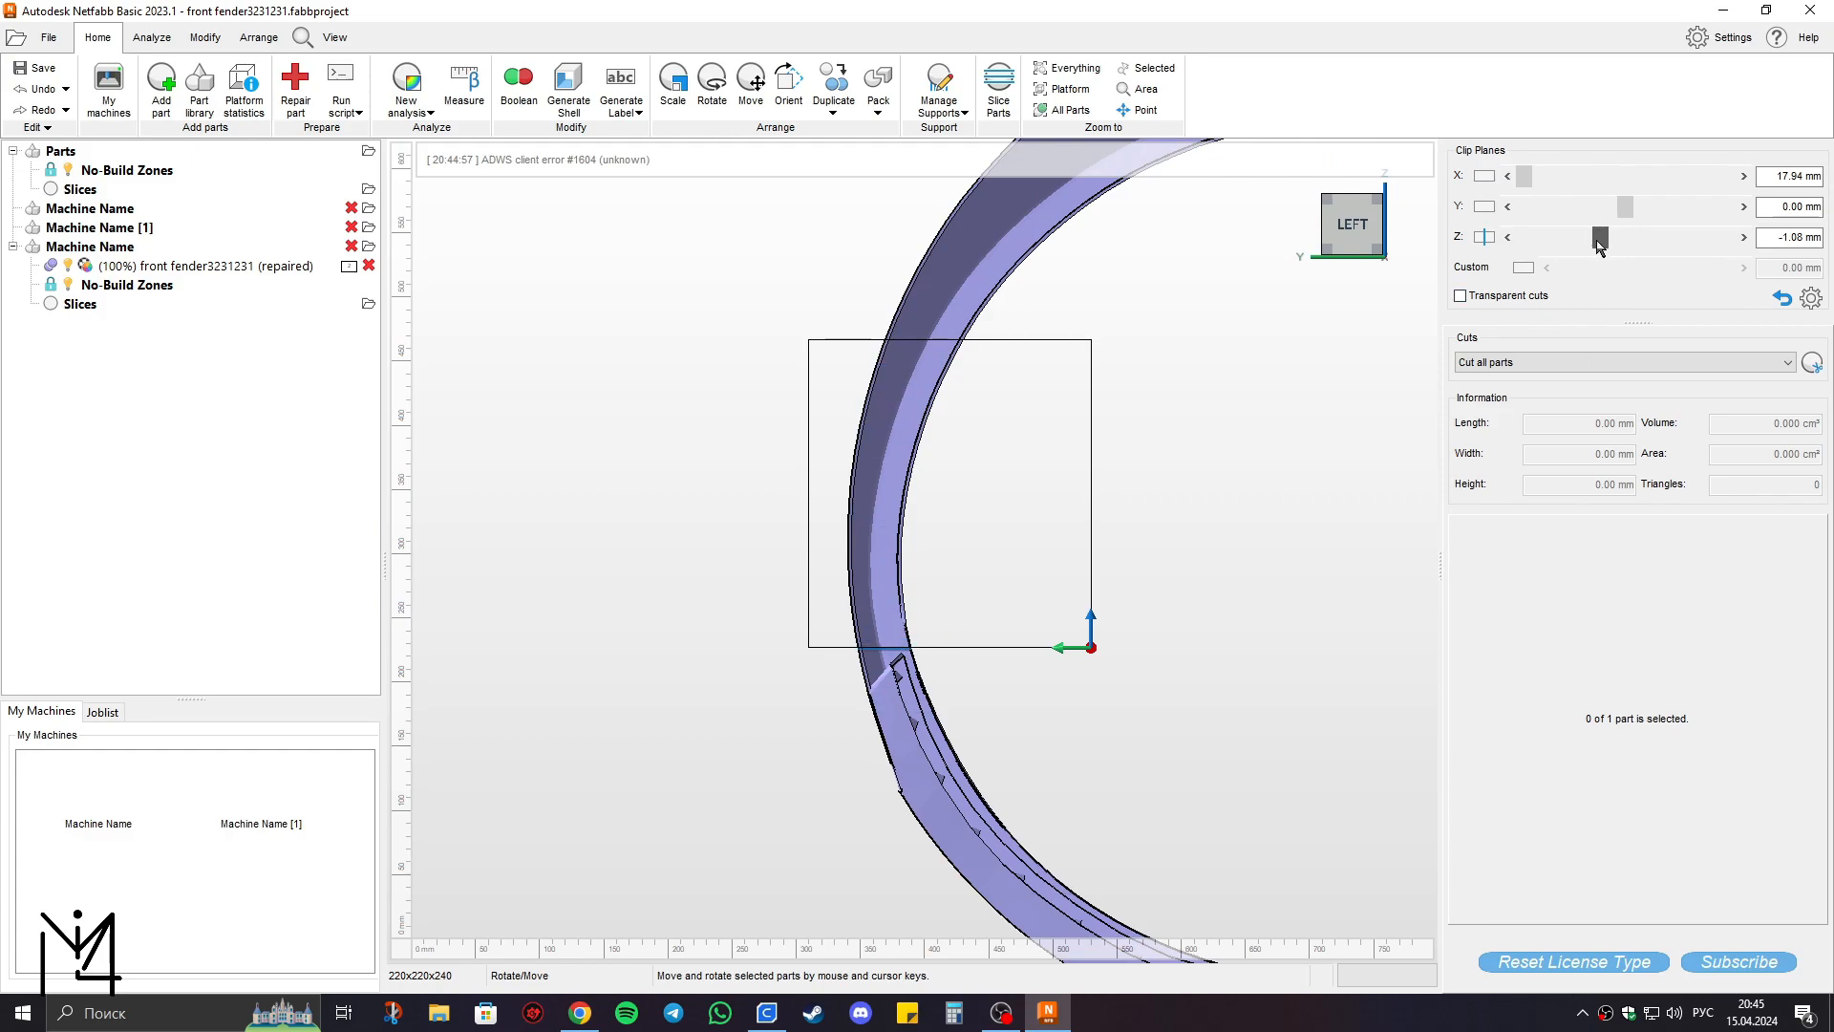
pyautogui.scroll(3, 1054, 649)
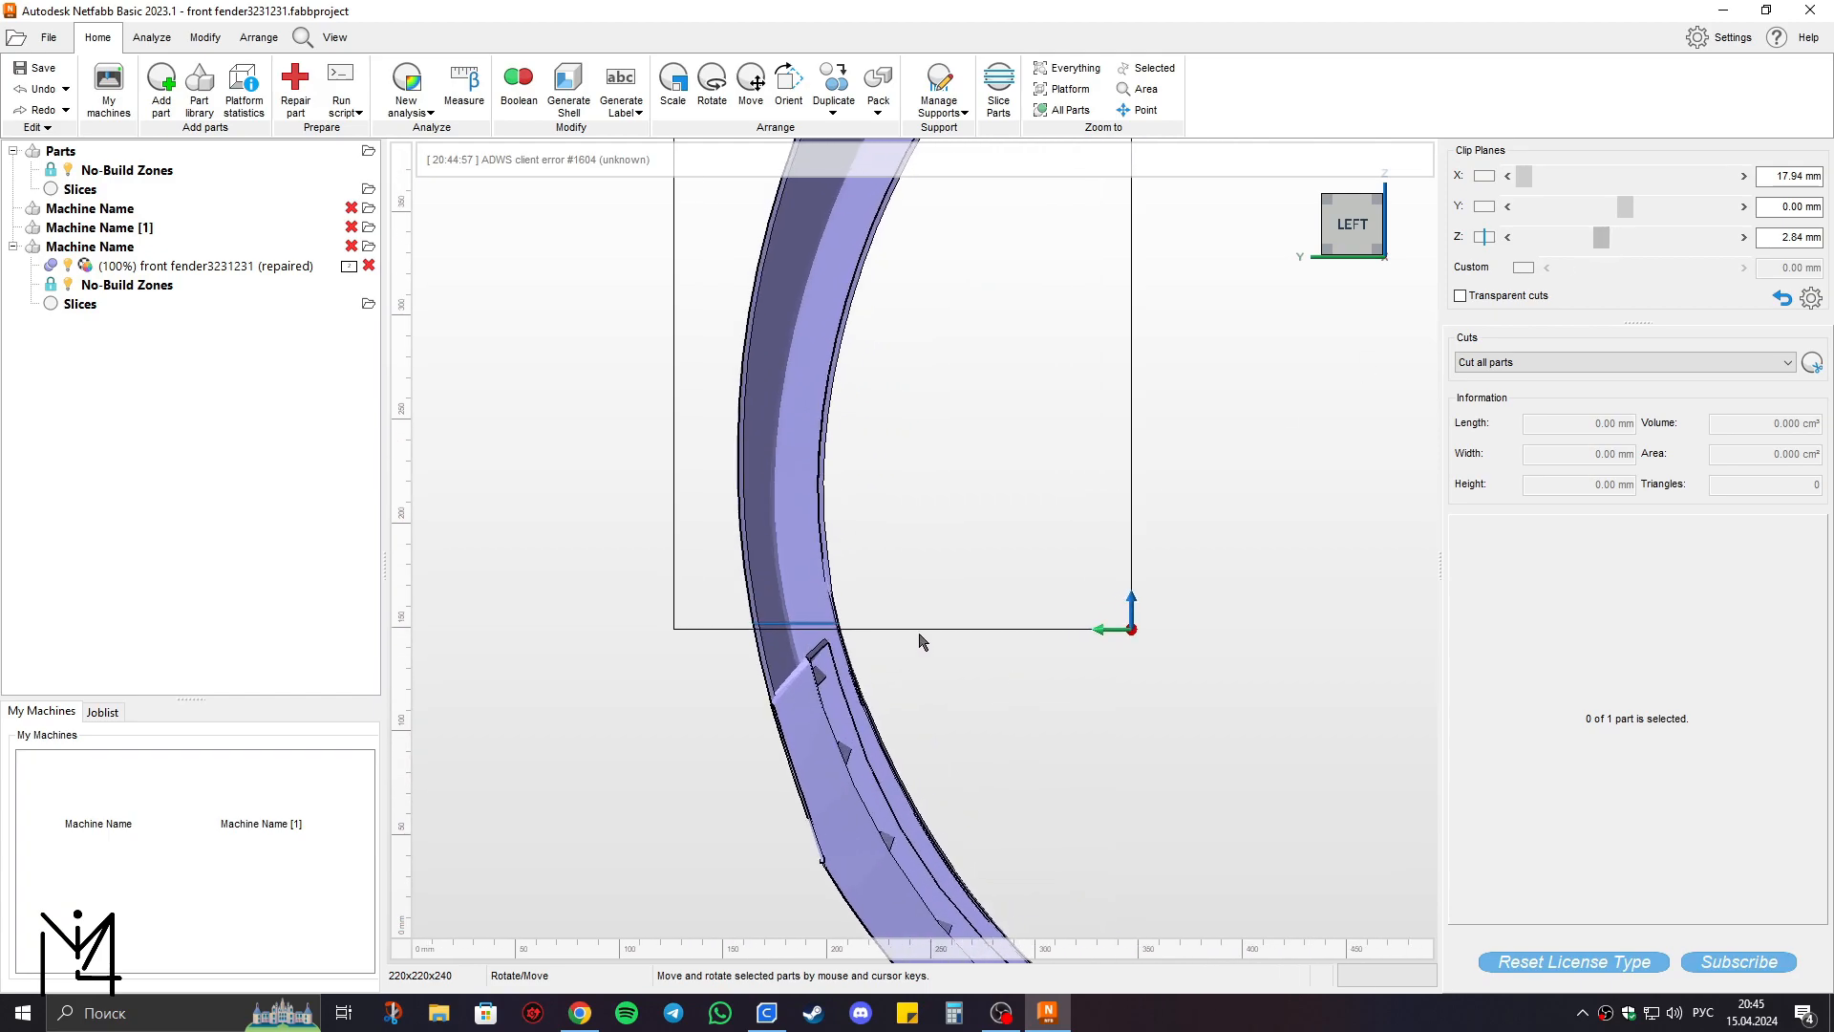
pyautogui.click(1812, 362)
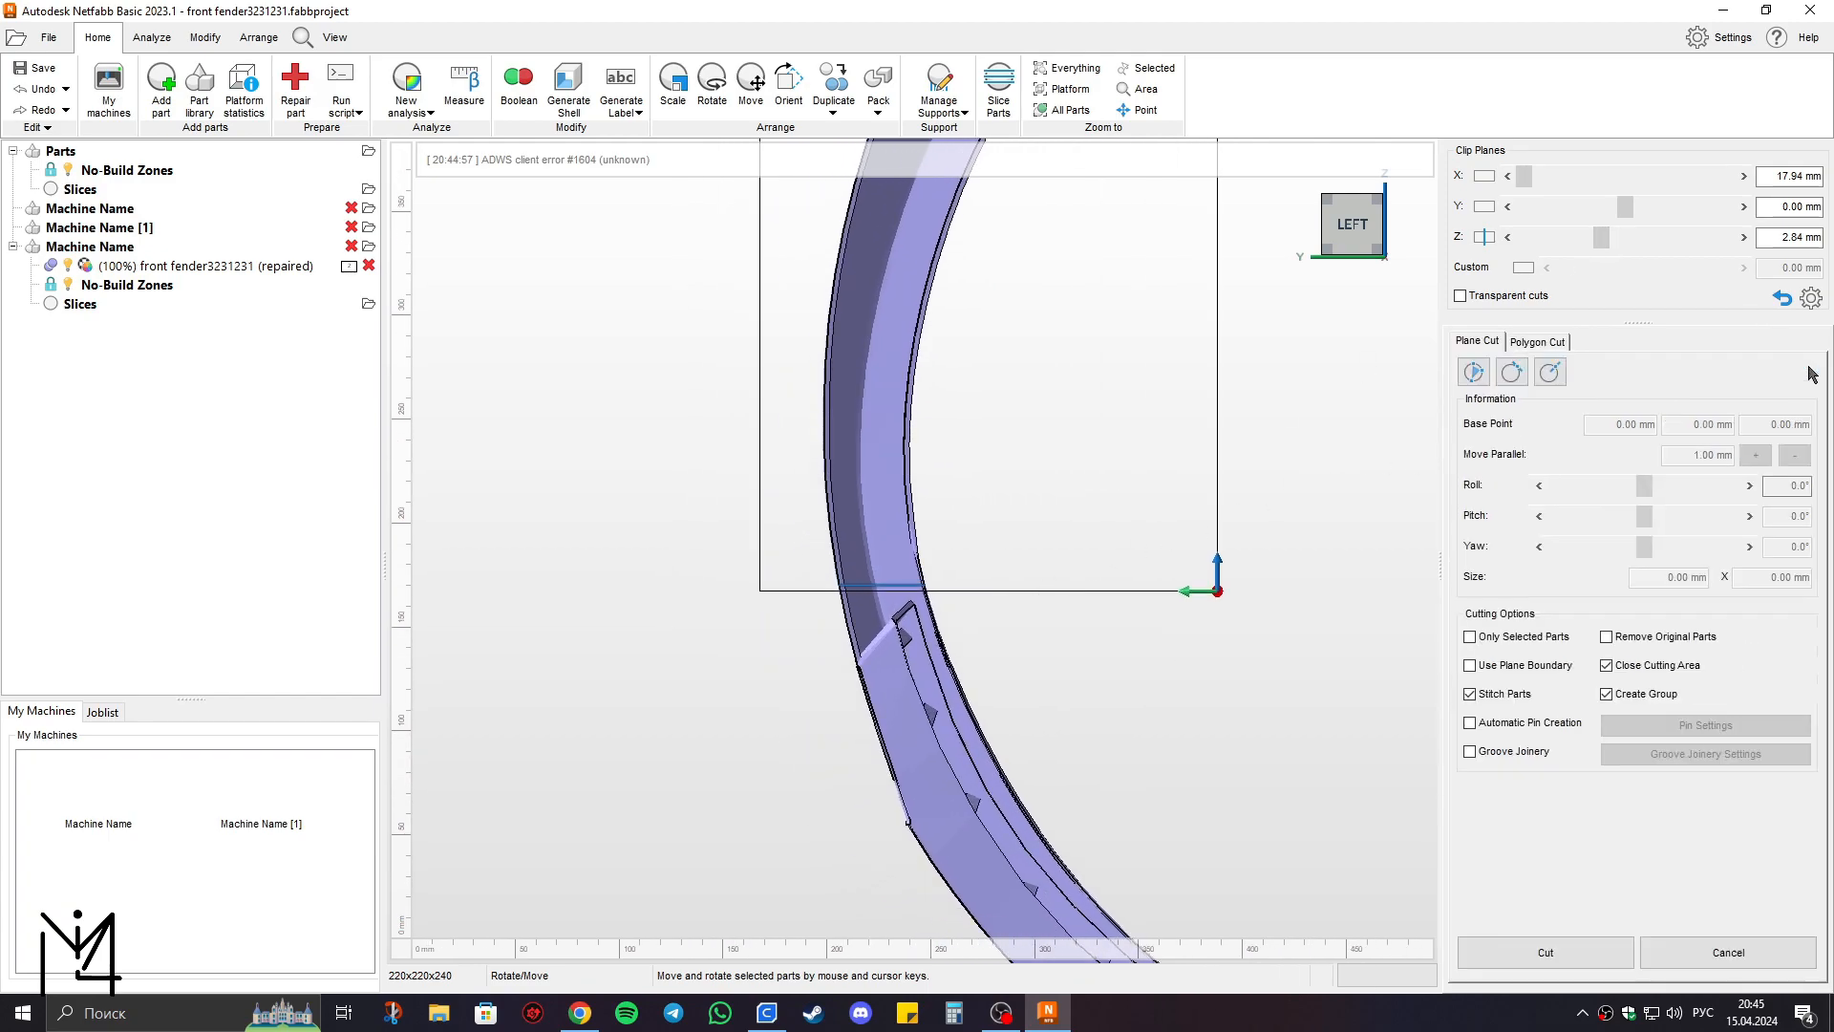
pyautogui.click(1512, 957)
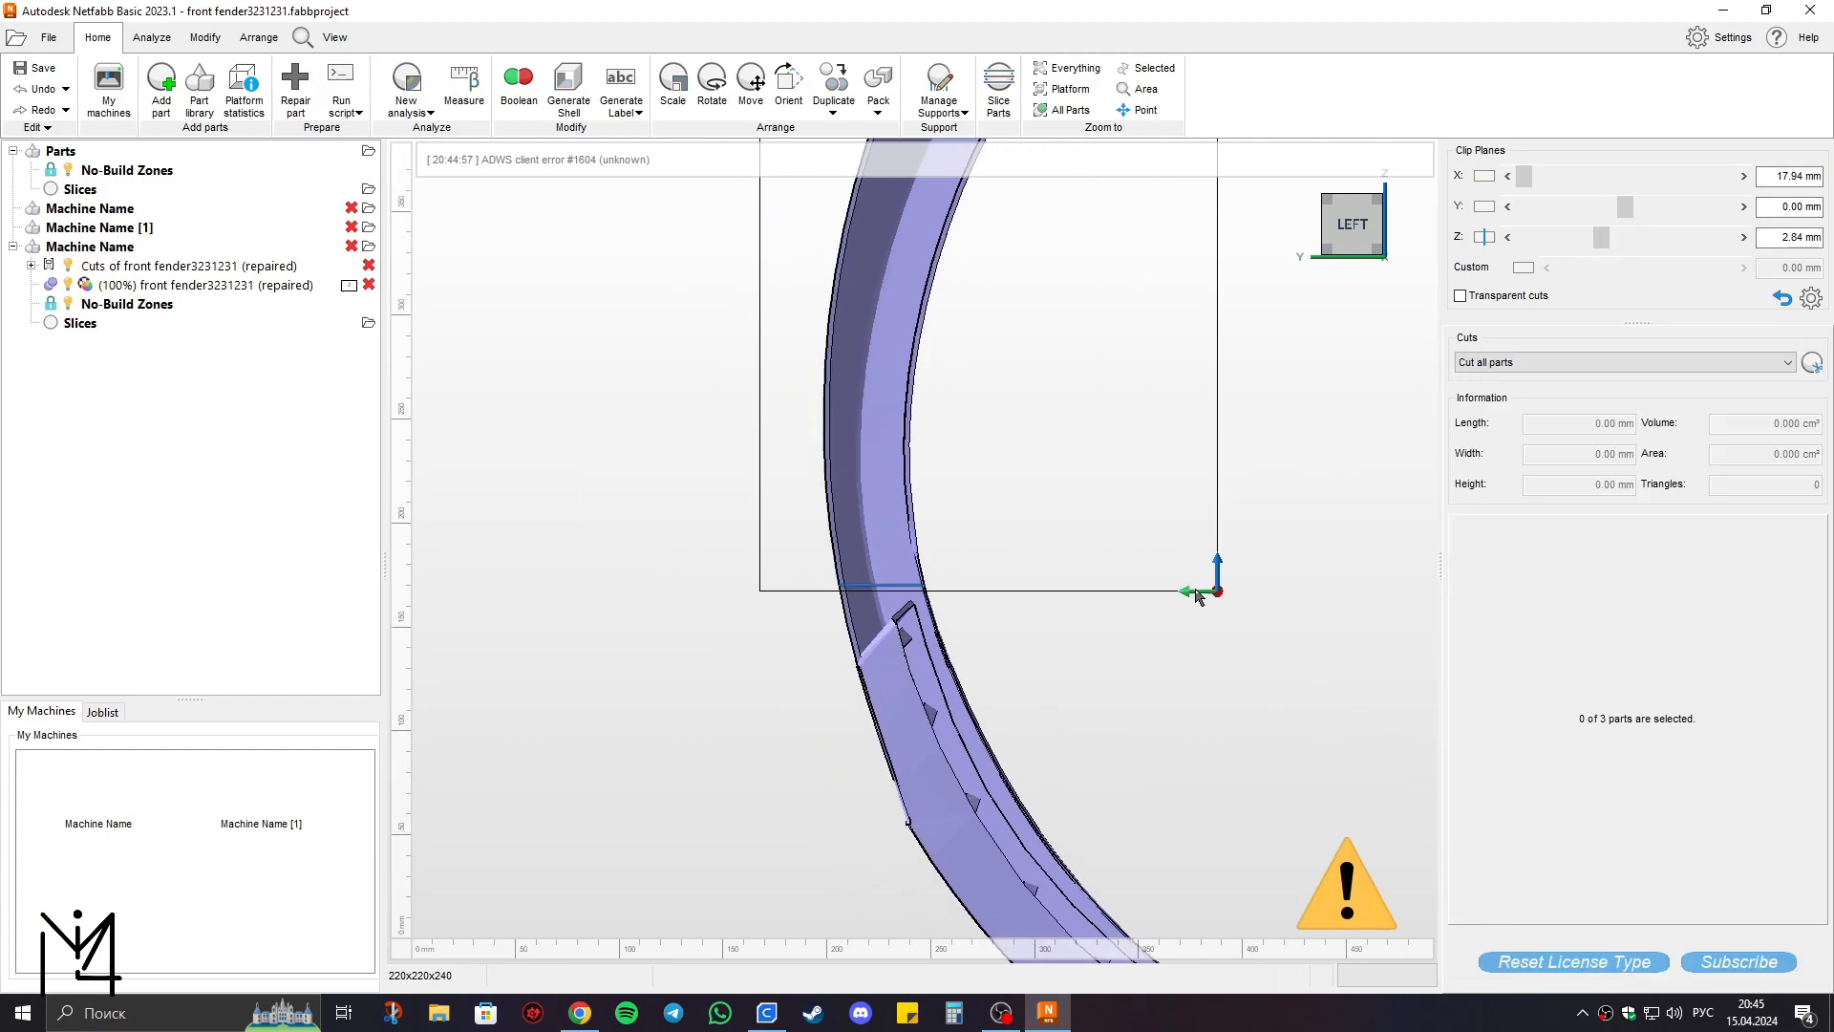
# Select all three fender parts together and raise them about 226 mm along Z.
pyautogui.scroll(-6, 1204, 599)
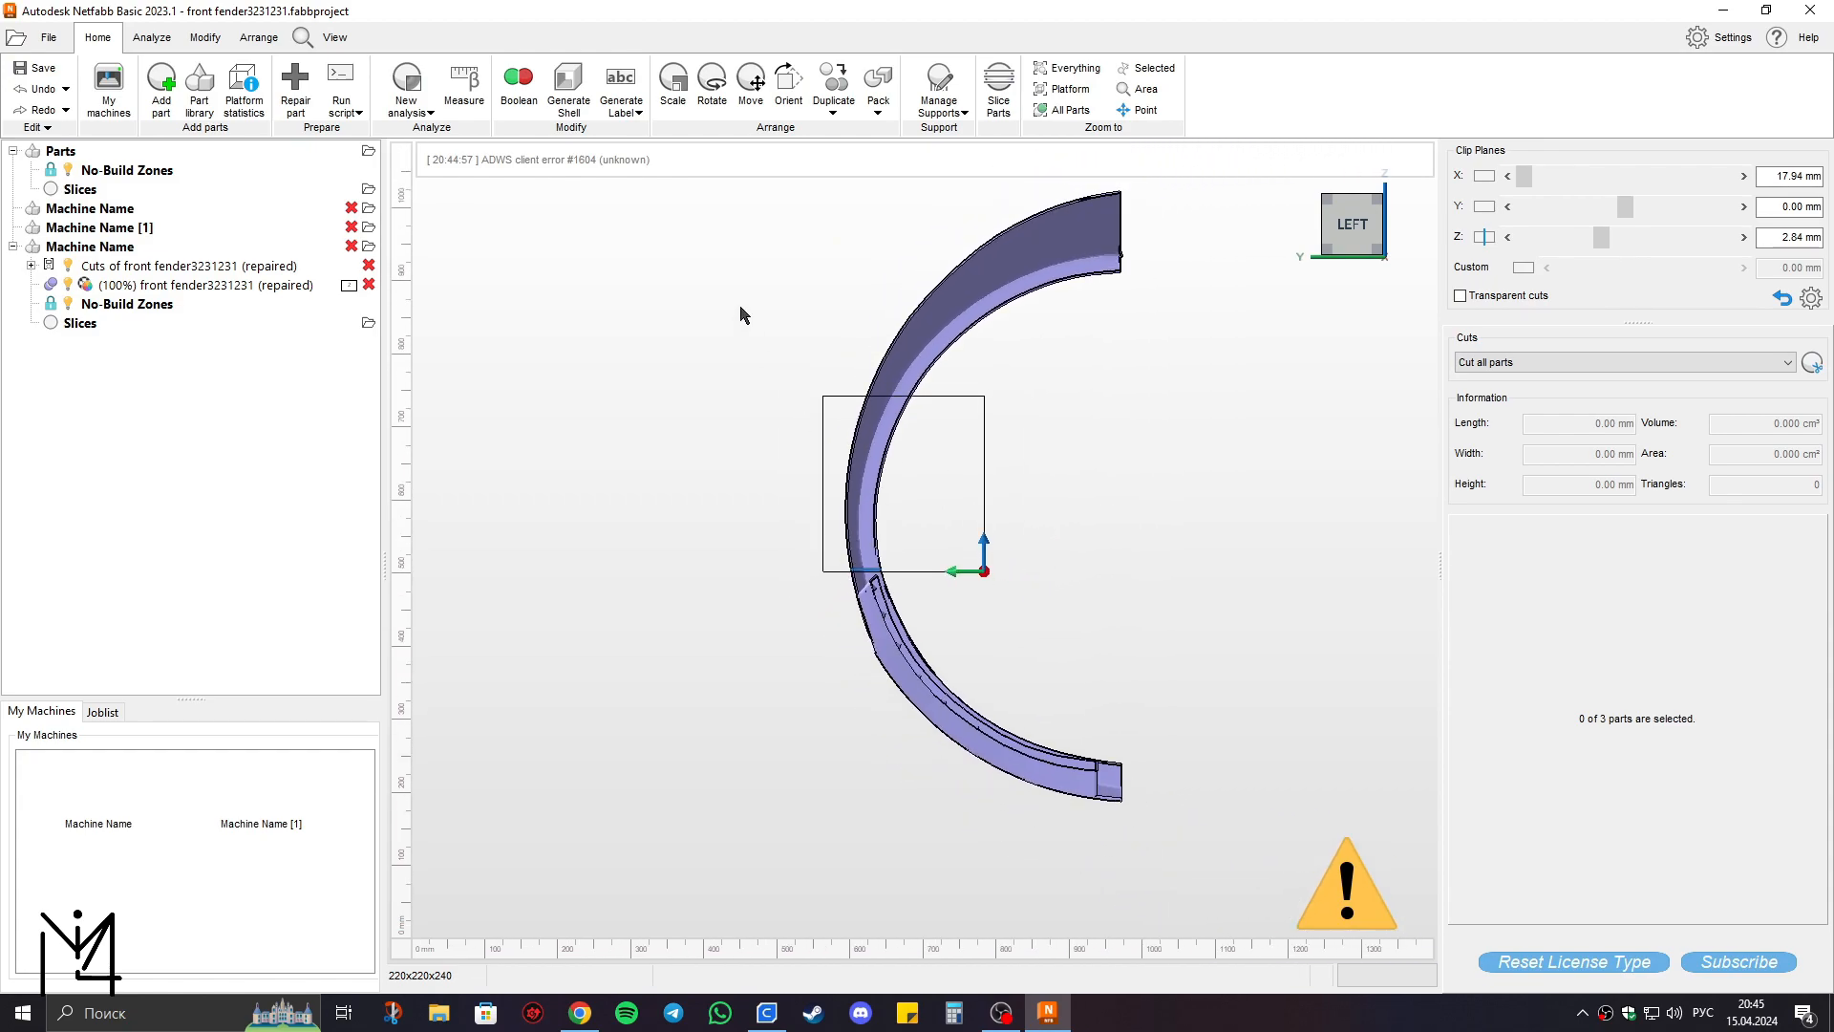
pyautogui.scroll(-2, 969, 570)
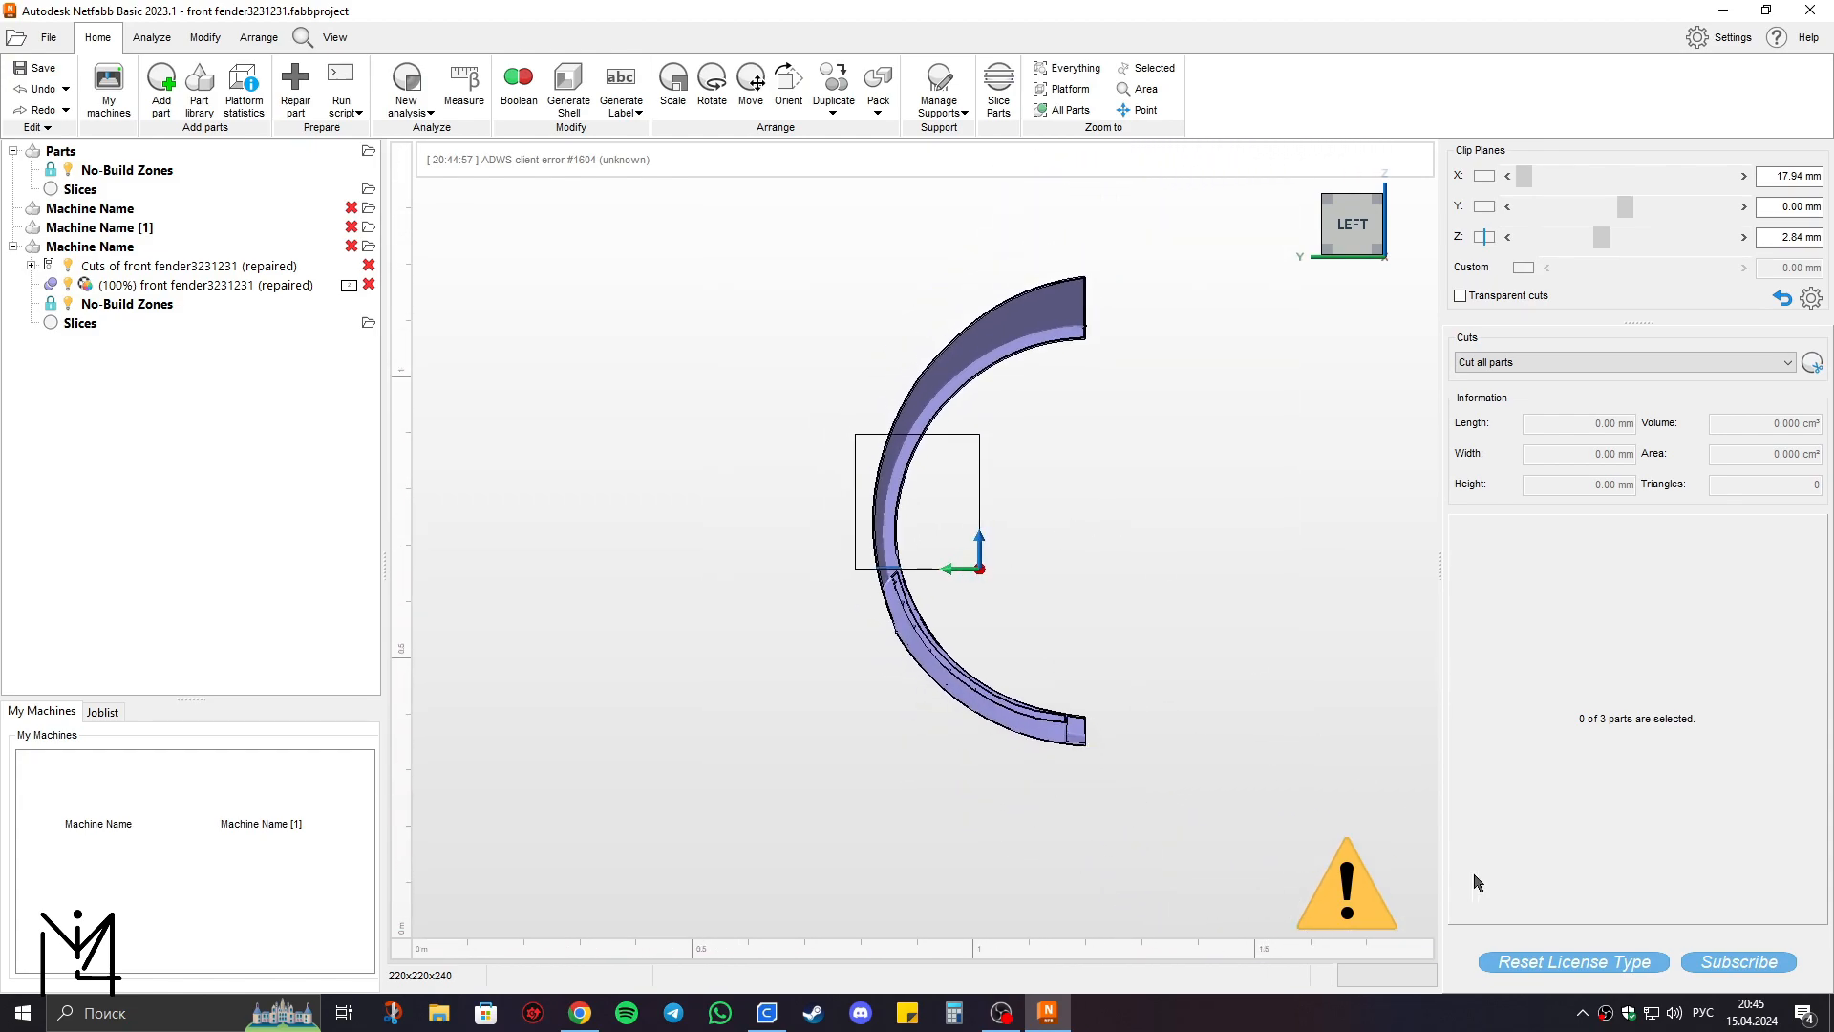
pyautogui.click(935, 400)
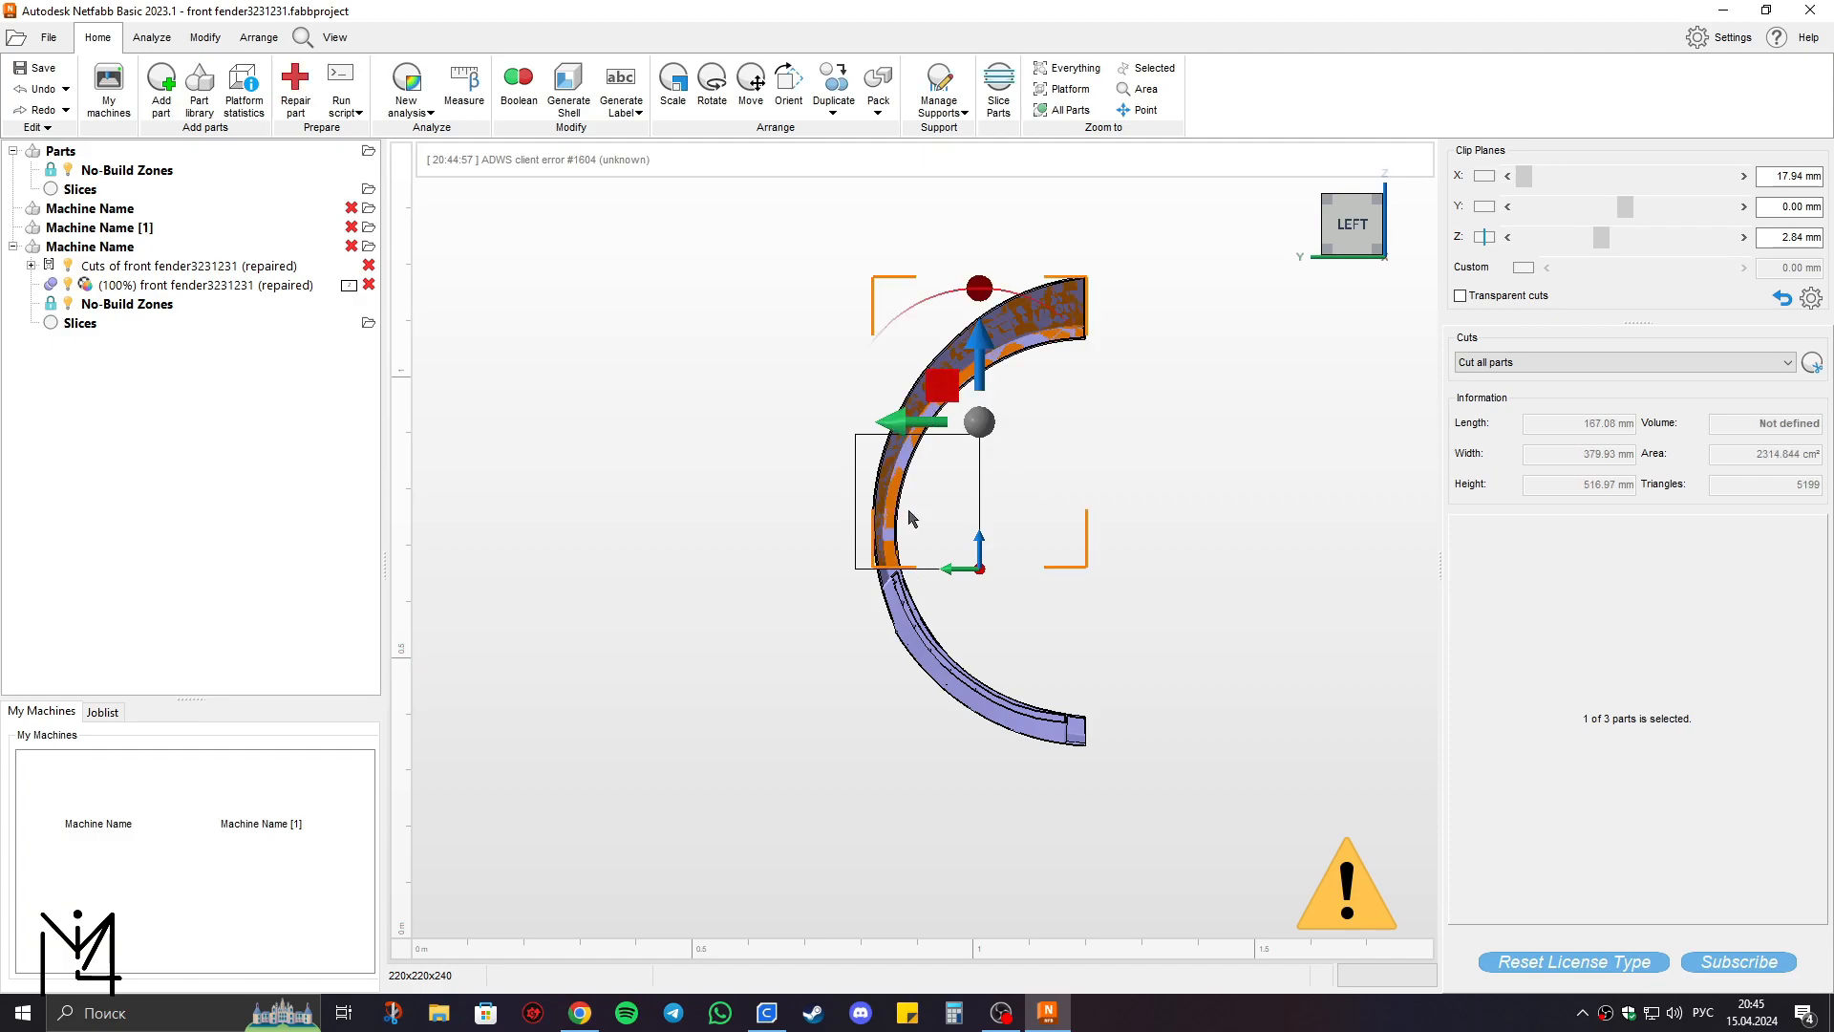
pyautogui.moveTo(728, 321); pyautogui.dragTo(1274, 799)
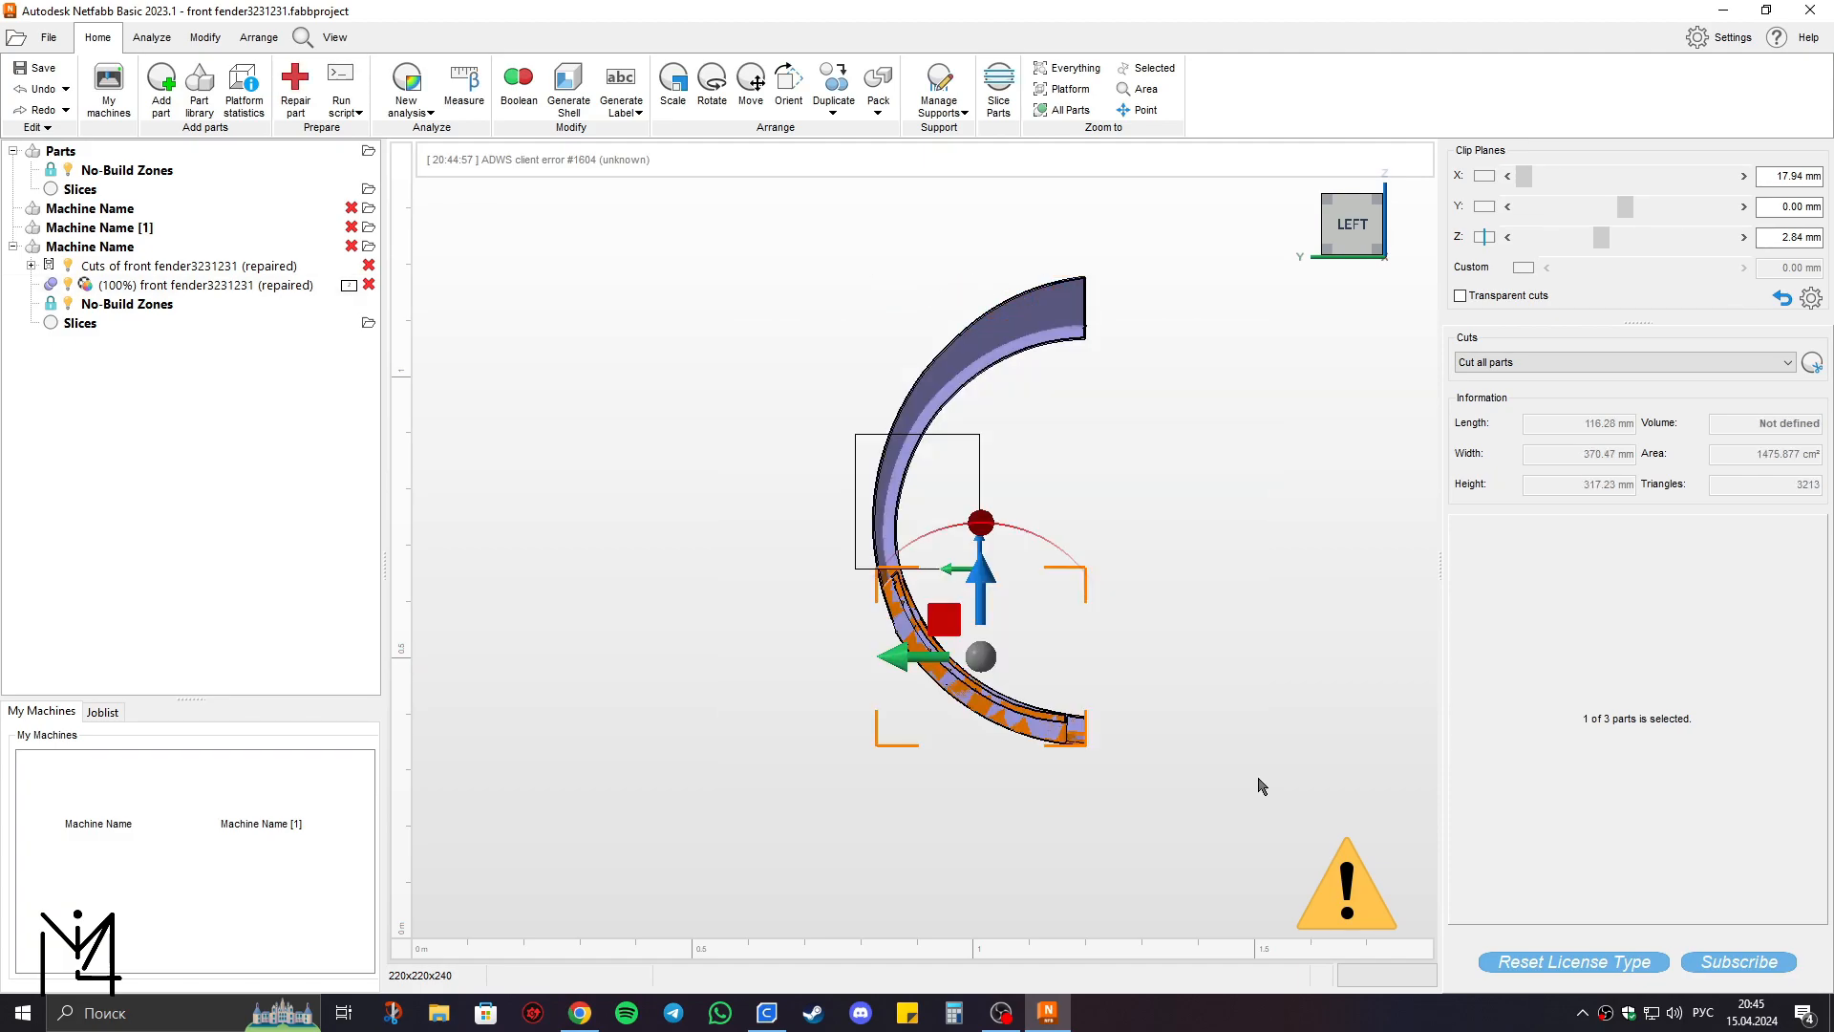
pyautogui.moveTo(659, 252); pyautogui.dragTo(1345, 801)
pyautogui.moveTo(1003, 451); pyautogui.dragTo(967, 306)
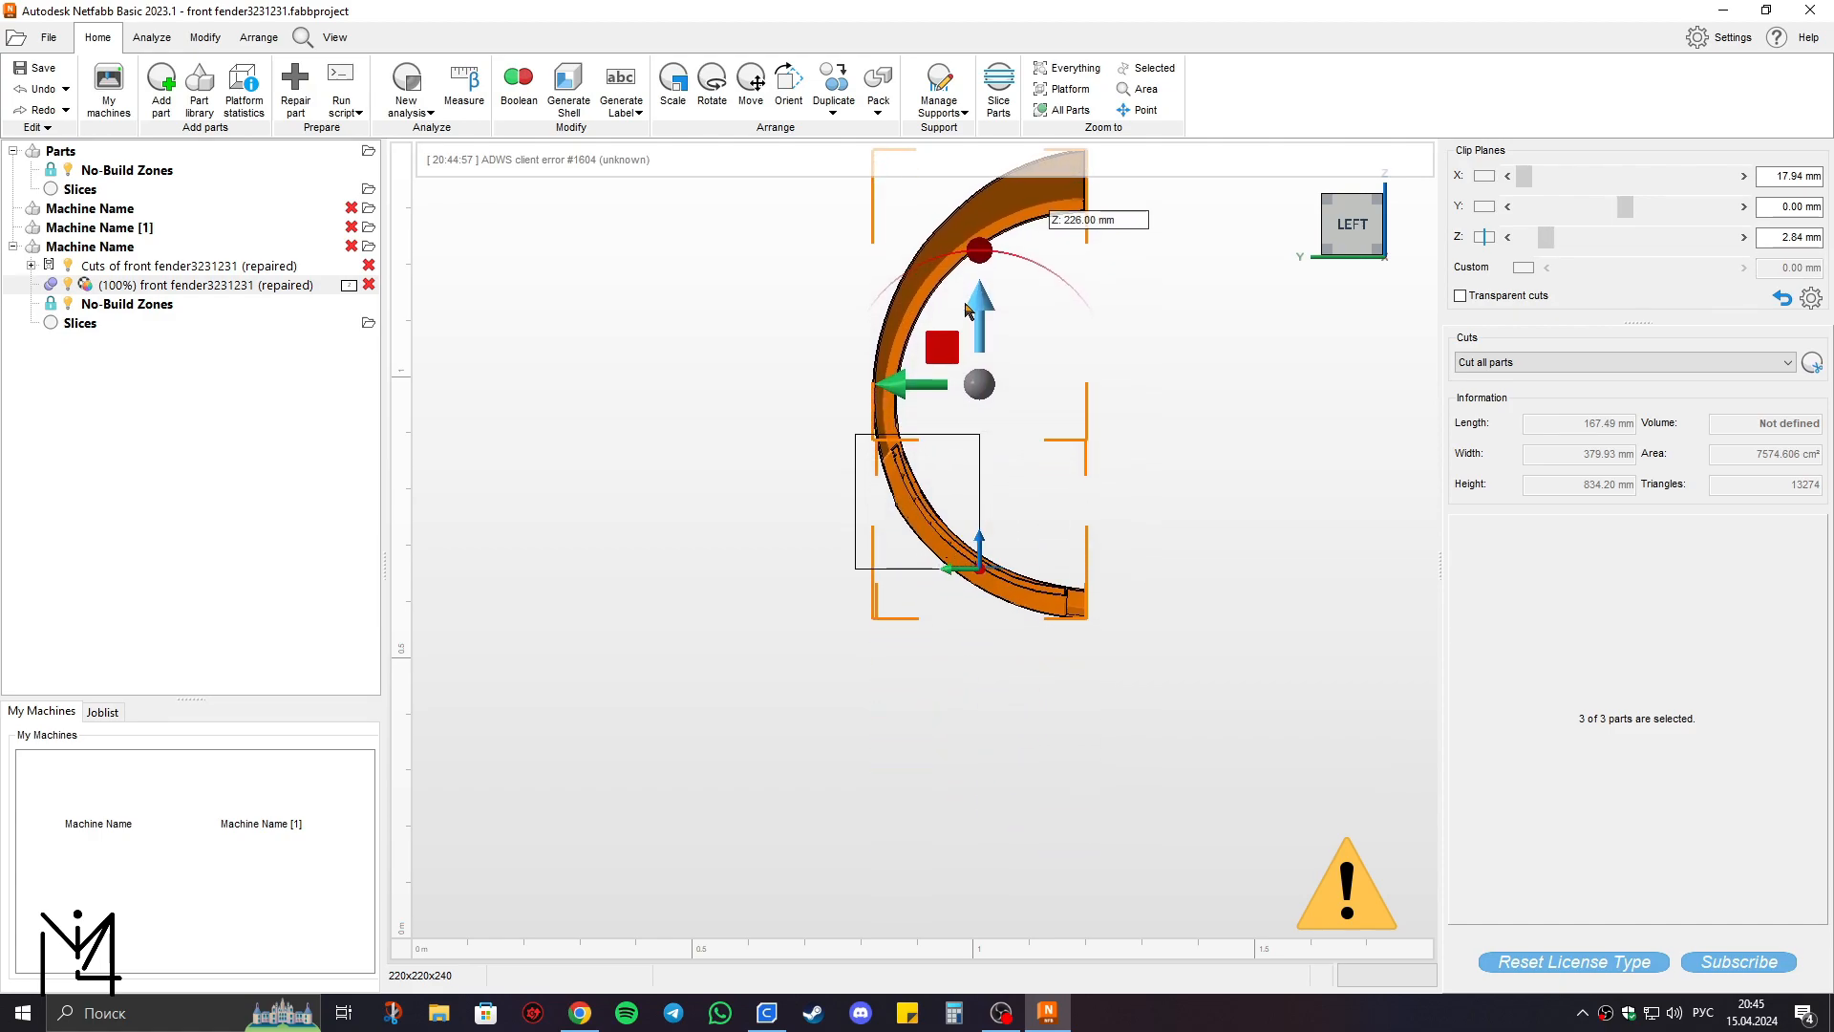
# Rotate the three parts about the X axis and reposition them in Y and about -111 mm in Z to fit the build volume.
pyautogui.scroll(4, 892, 483)
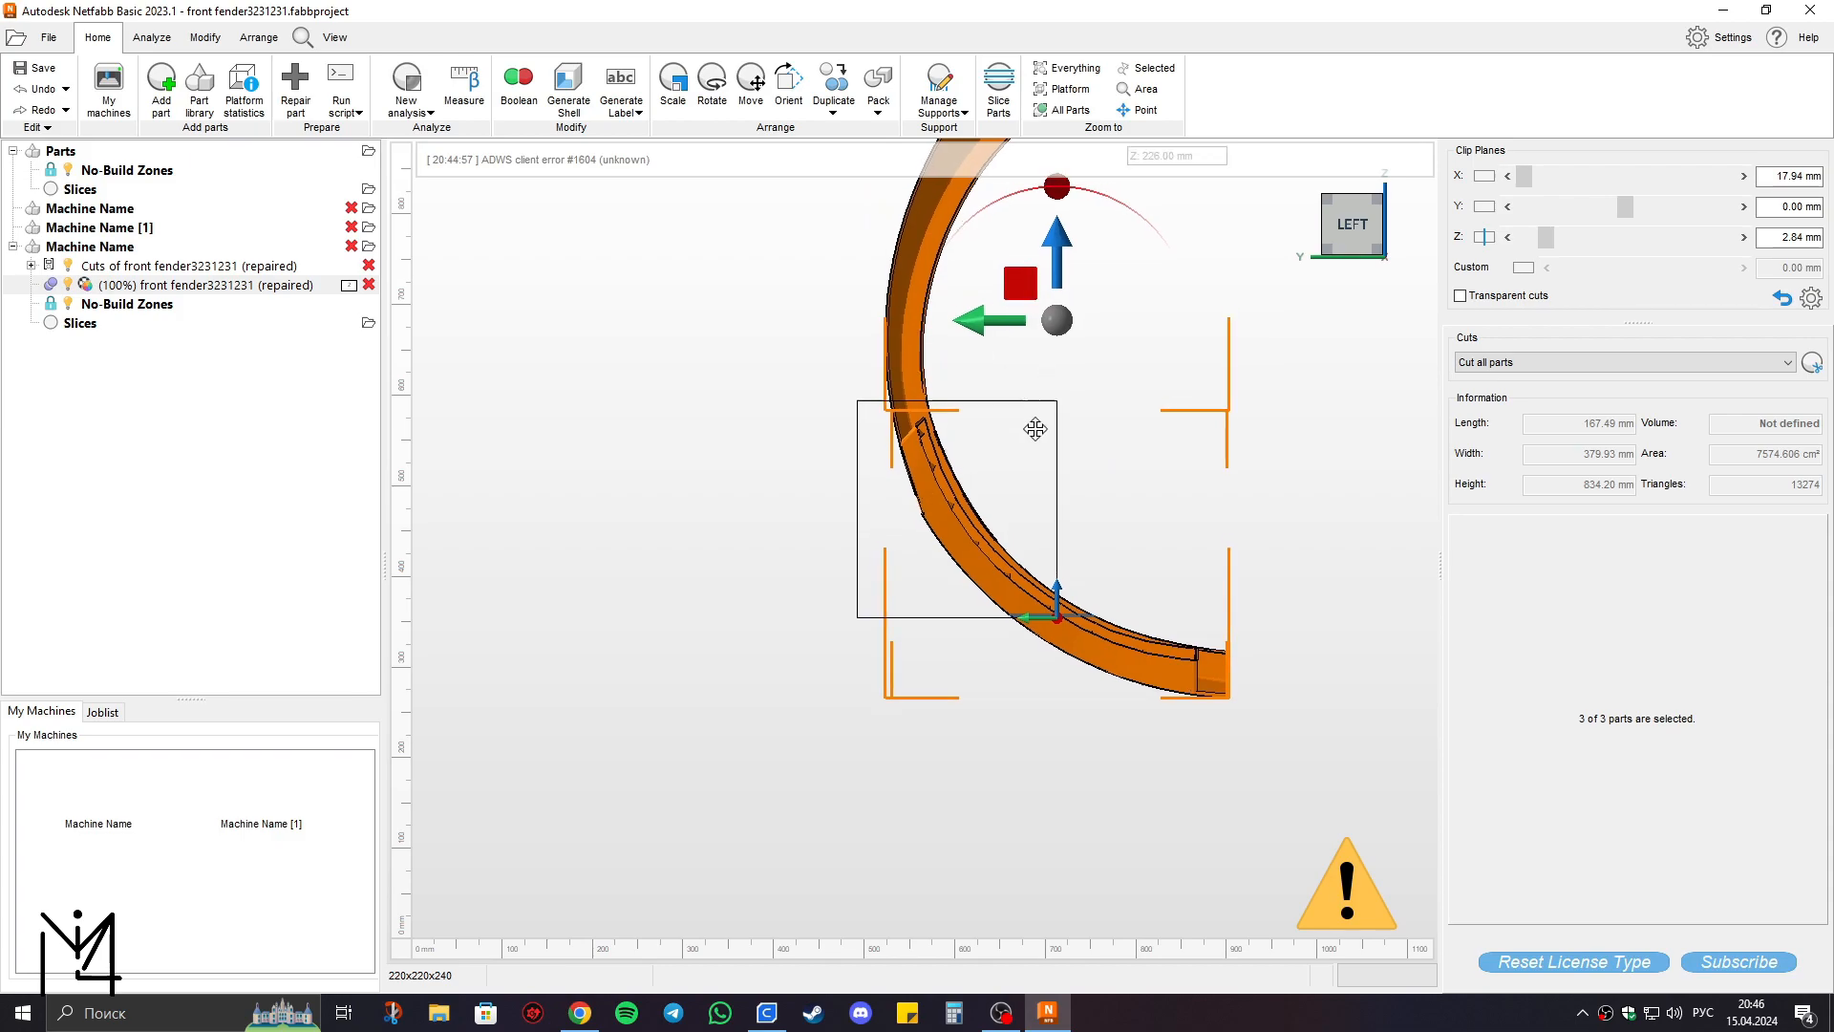
pyautogui.moveTo(1002, 373); pyautogui.dragTo(1068, 405)
pyautogui.moveTo(905, 500); pyautogui.dragTo(971, 515)
pyautogui.moveTo(1068, 420); pyautogui.dragTo(1065, 523)
pyautogui.scroll(2, 883, 626)
pyautogui.scroll(4, 884, 626)
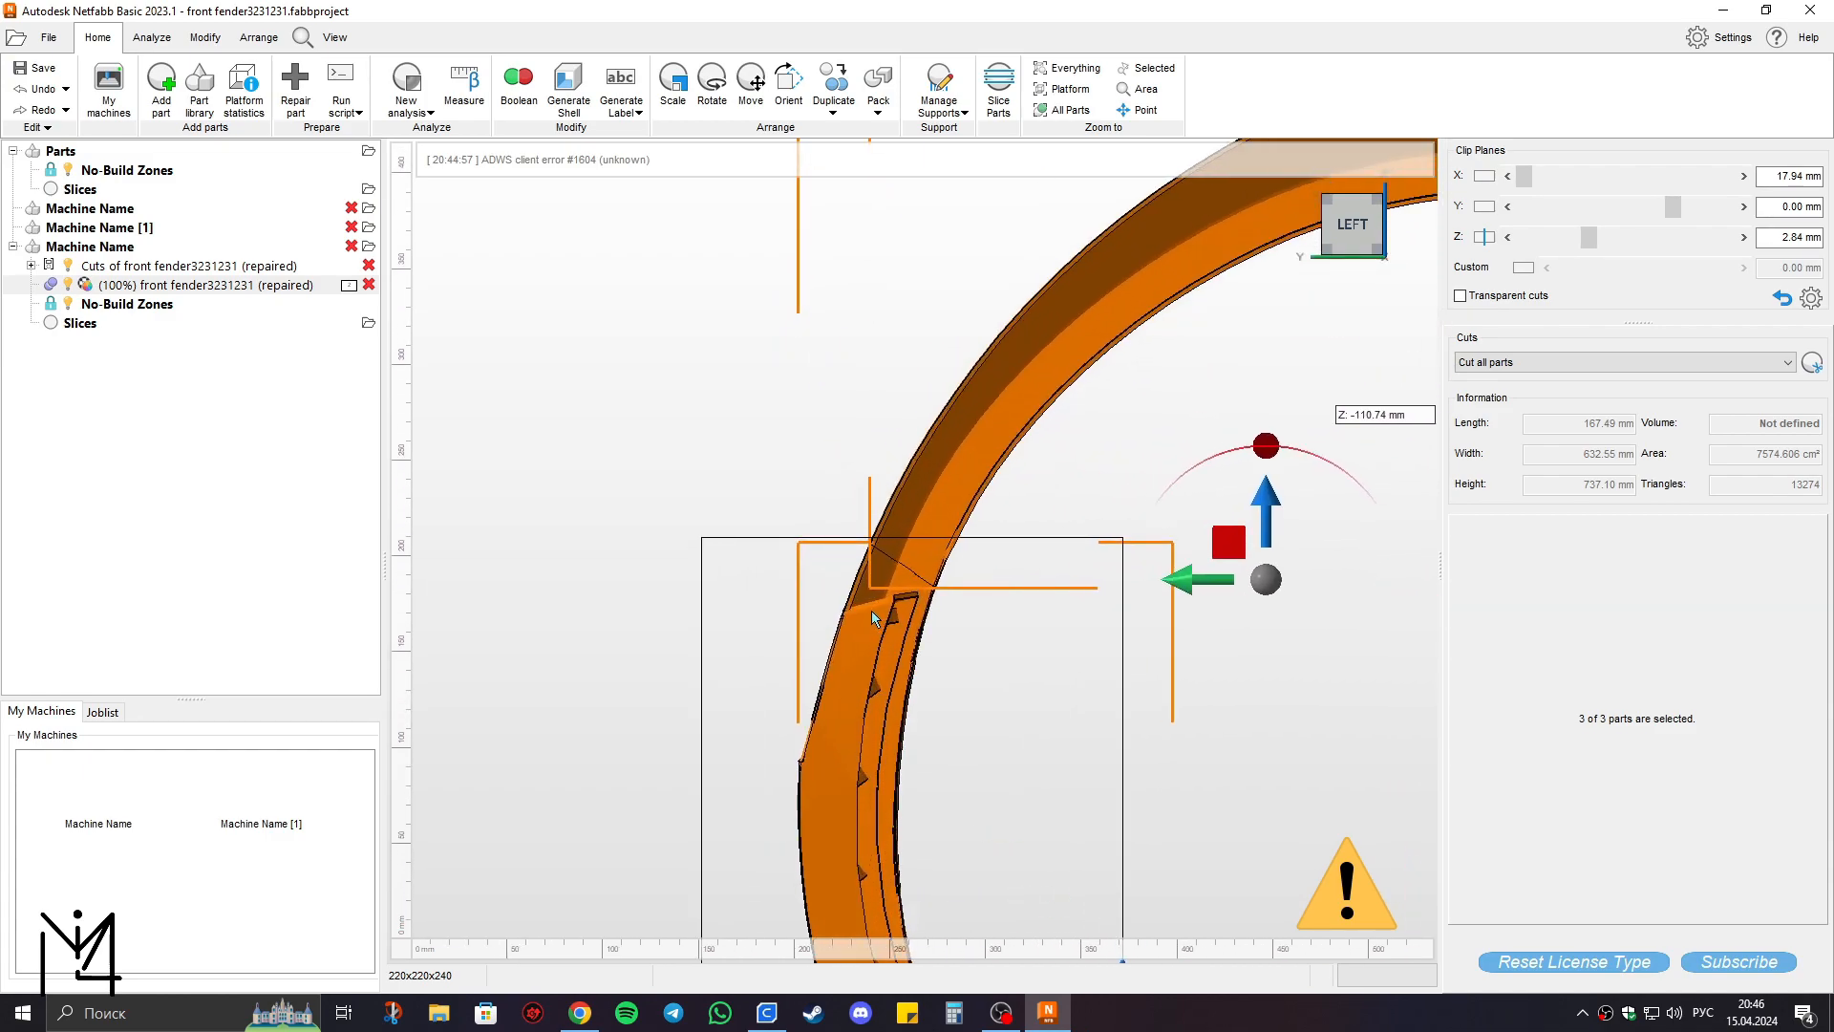
pyautogui.scroll(1, 905, 464)
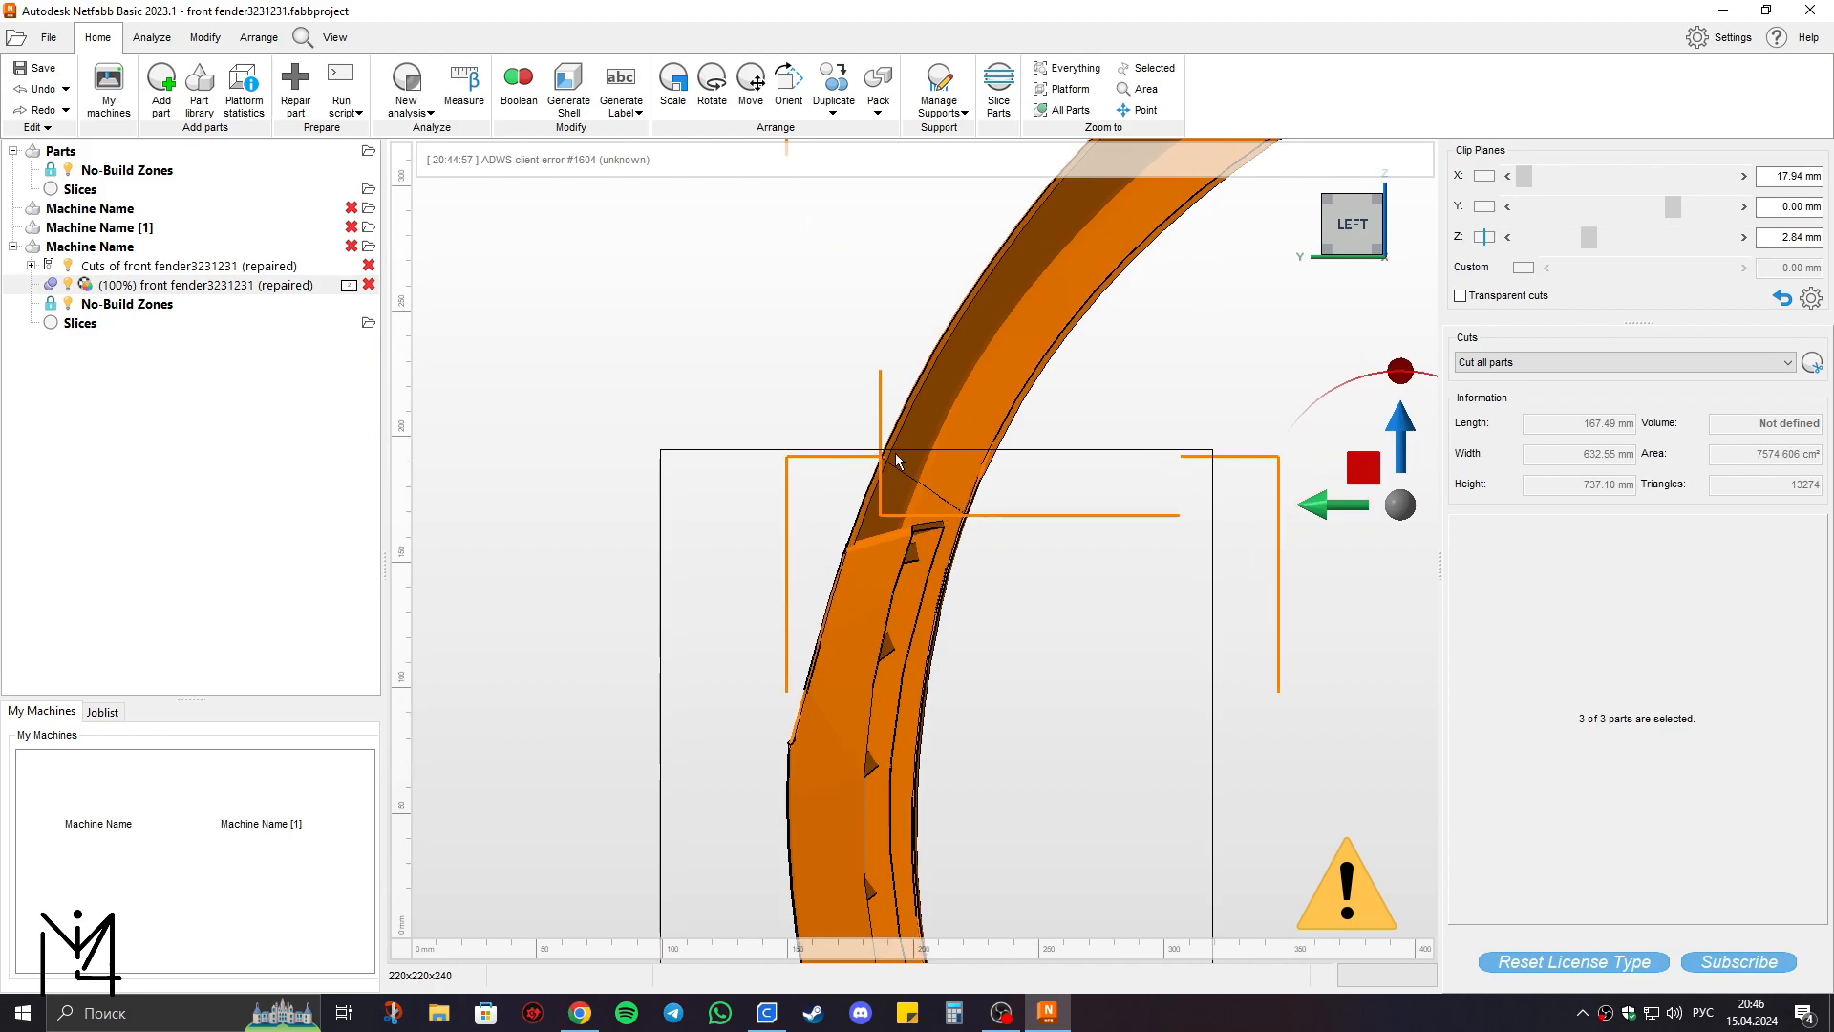
# Fine-tune the parts' height along Z and cut all parts at the 2.84 mm Z plane.
pyautogui.scroll(-4, 958, 574)
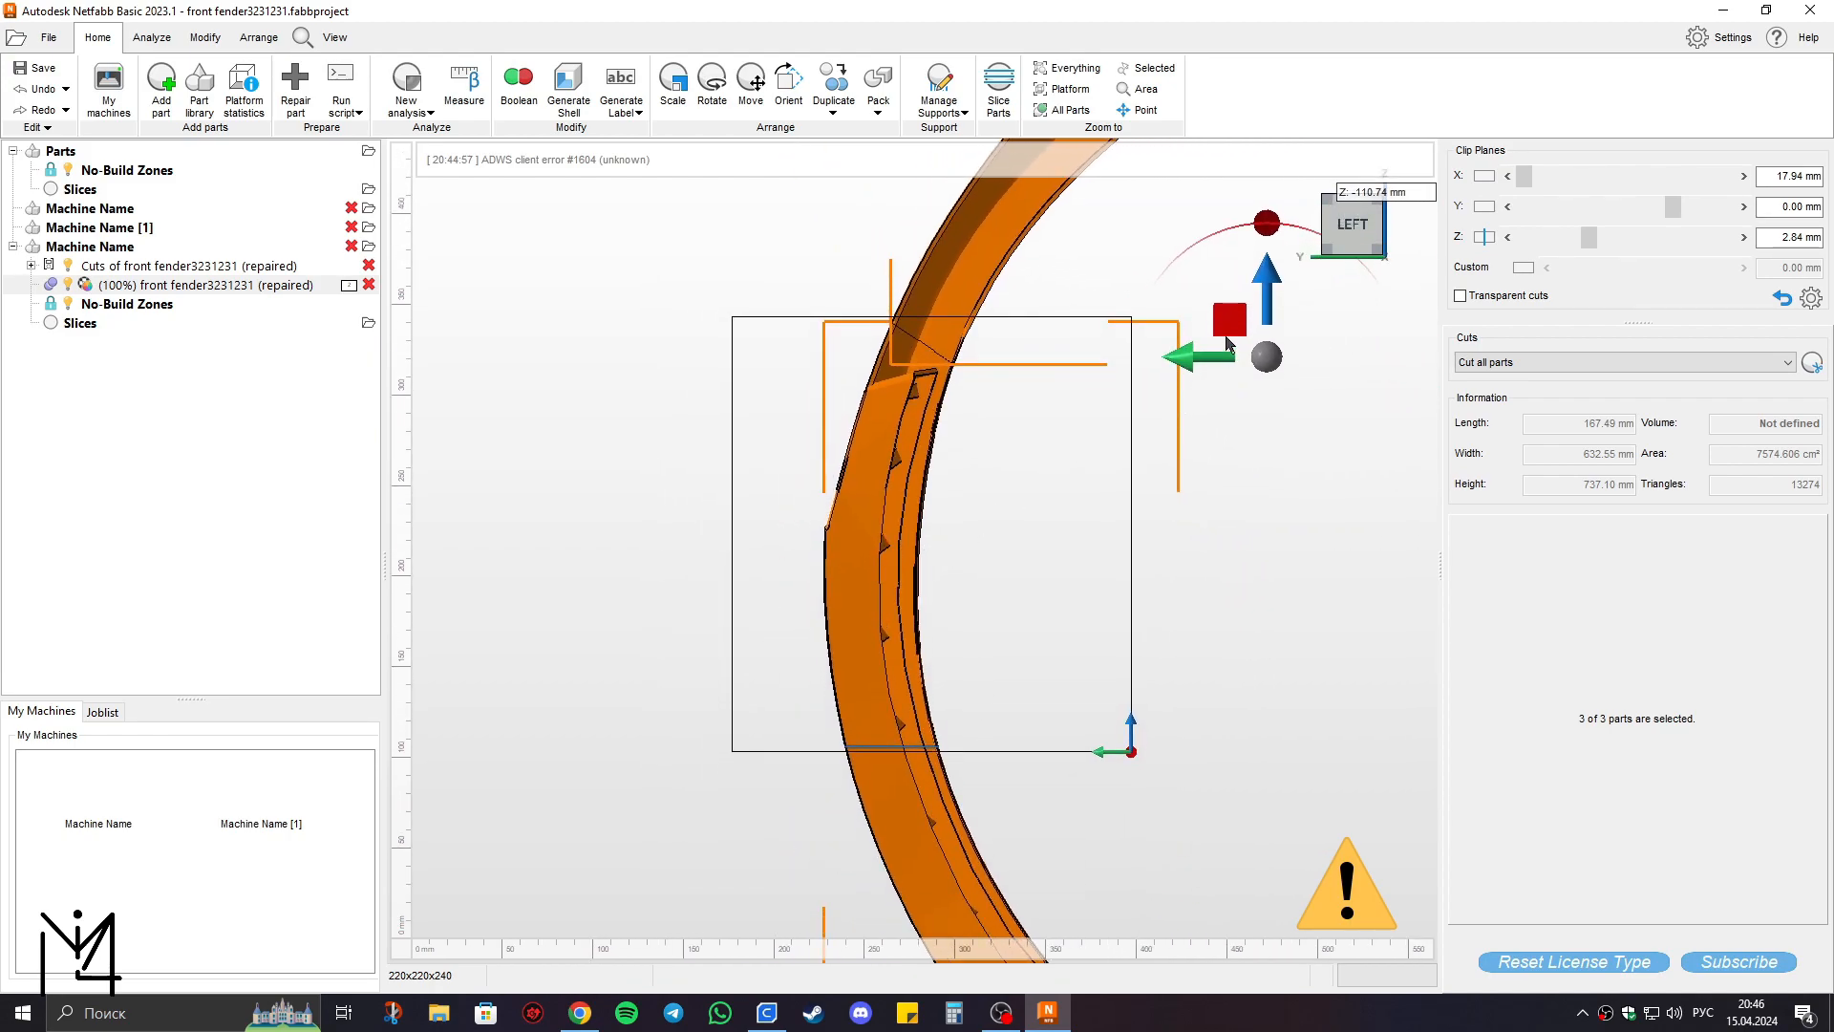
pyautogui.moveTo(1253, 312); pyautogui.dragTo(1213, 349)
pyautogui.click(1812, 368)
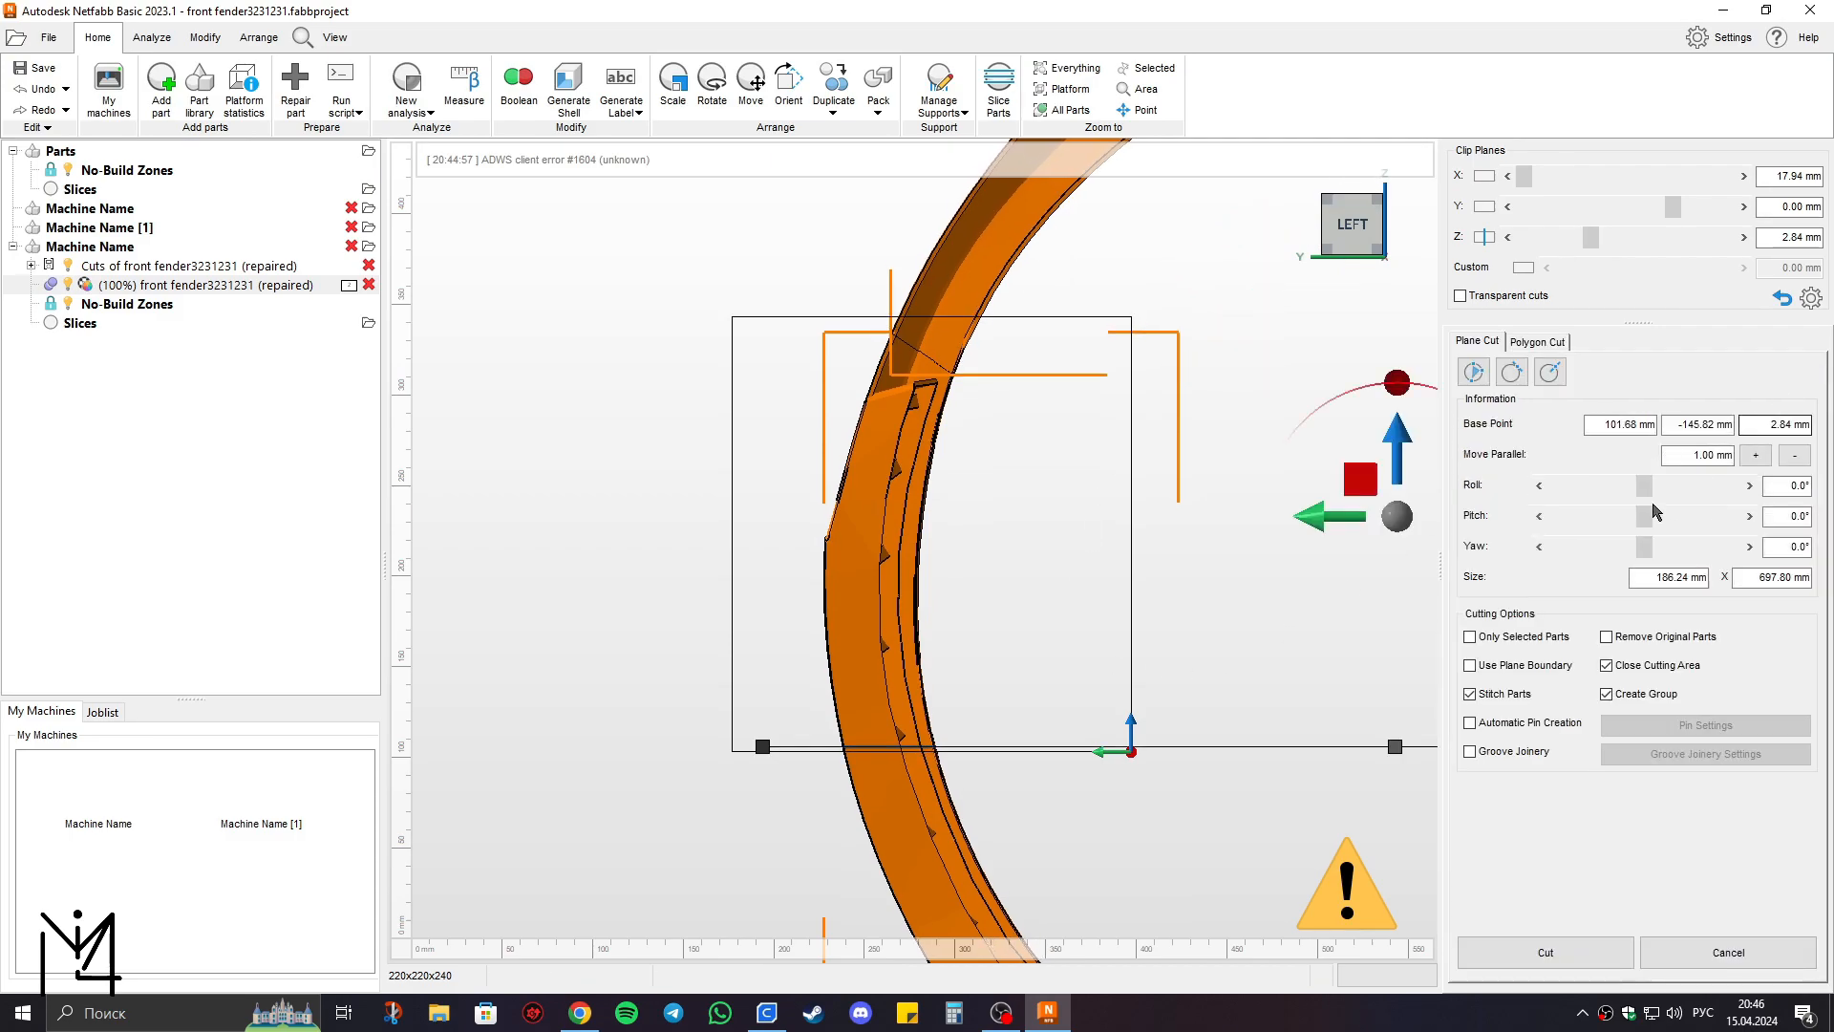
pyautogui.click(1528, 950)
# Select all seven fender parts and raise them along Z relative to the build volume.
pyautogui.scroll(-5, 1044, 643)
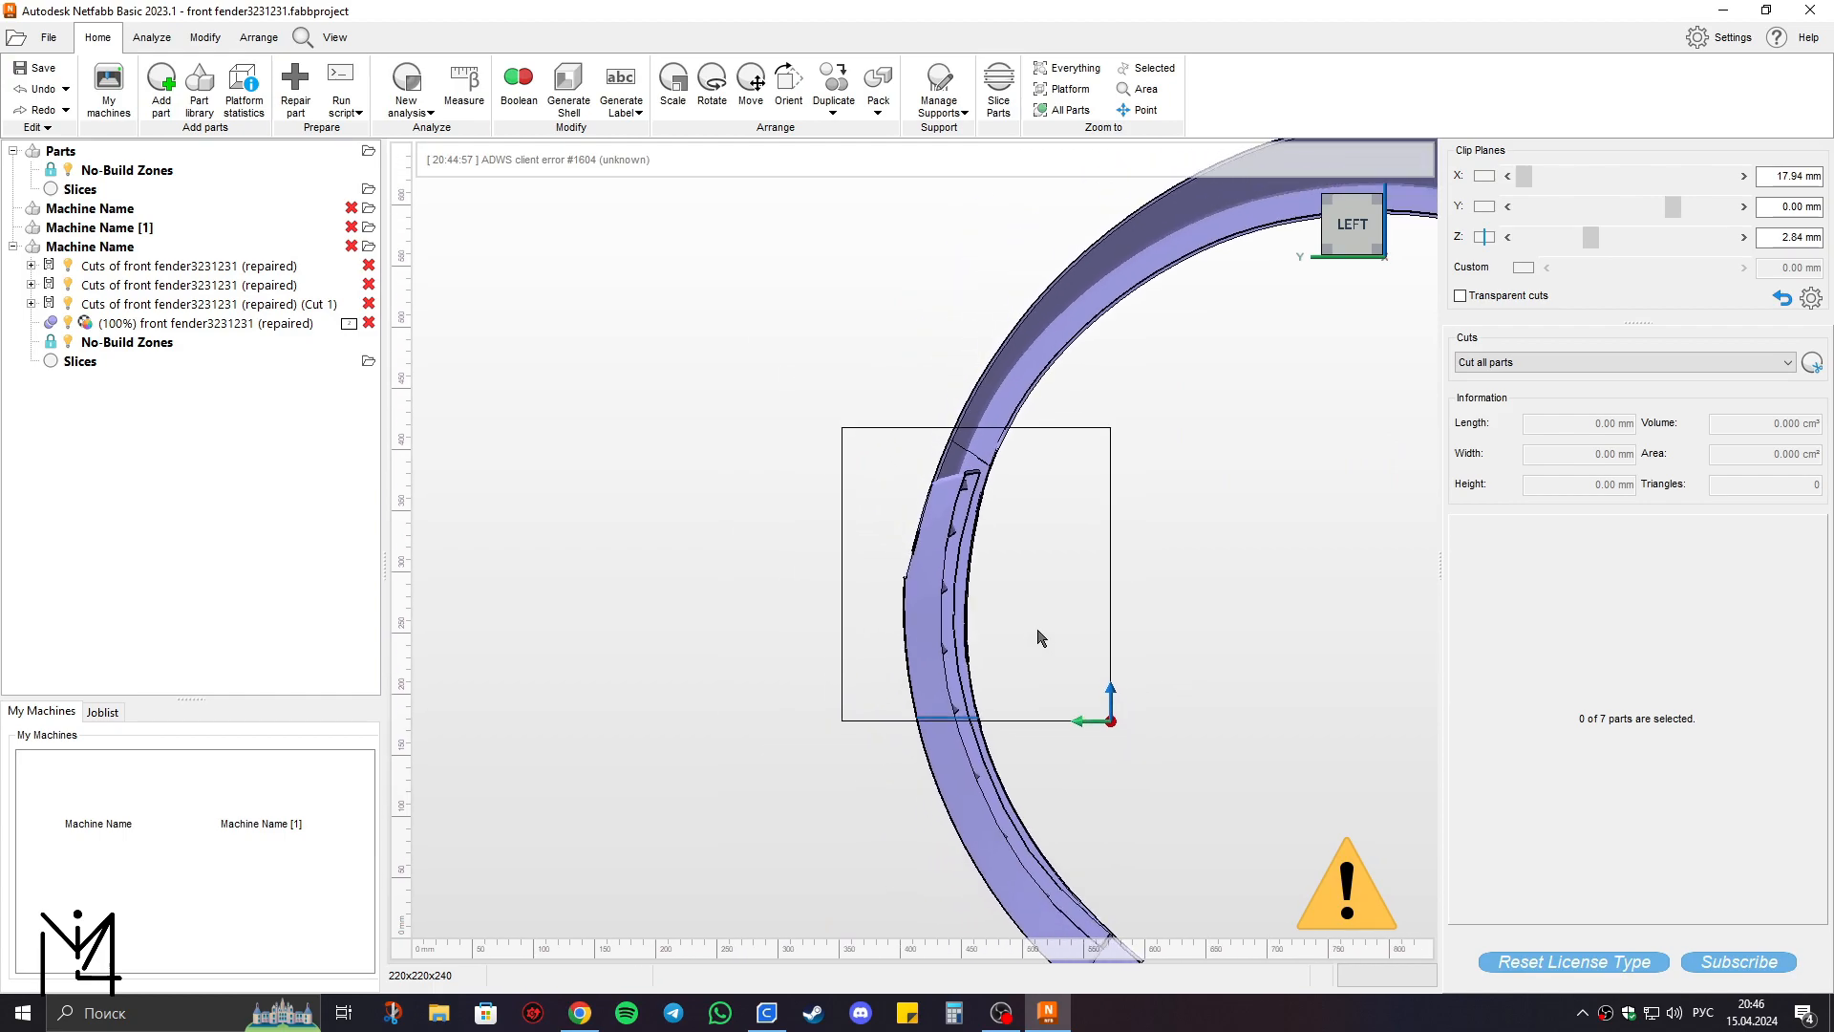
pyautogui.moveTo(1165, 615); pyautogui.dragTo(966, 592, button='right')
pyautogui.moveTo(532, 221); pyautogui.dragTo(1296, 877)
pyautogui.moveTo(990, 521); pyautogui.dragTo(989, 361)
# Rotate all seven parts about the X axis by about -136°, and turn them further to bring the slotted end upward.
pyautogui.scroll(2, 807, 552)
pyautogui.scroll(1, 806, 547)
pyautogui.scroll(-1, 935, 531)
pyautogui.moveTo(941, 559); pyautogui.dragTo(952, 675, button='middle')
pyautogui.moveTo(1137, 304); pyautogui.dragTo(1000, 563)
pyautogui.scroll(-2, 1082, 600)
pyautogui.moveTo(1135, 579); pyautogui.dragTo(980, 594, button='middle')
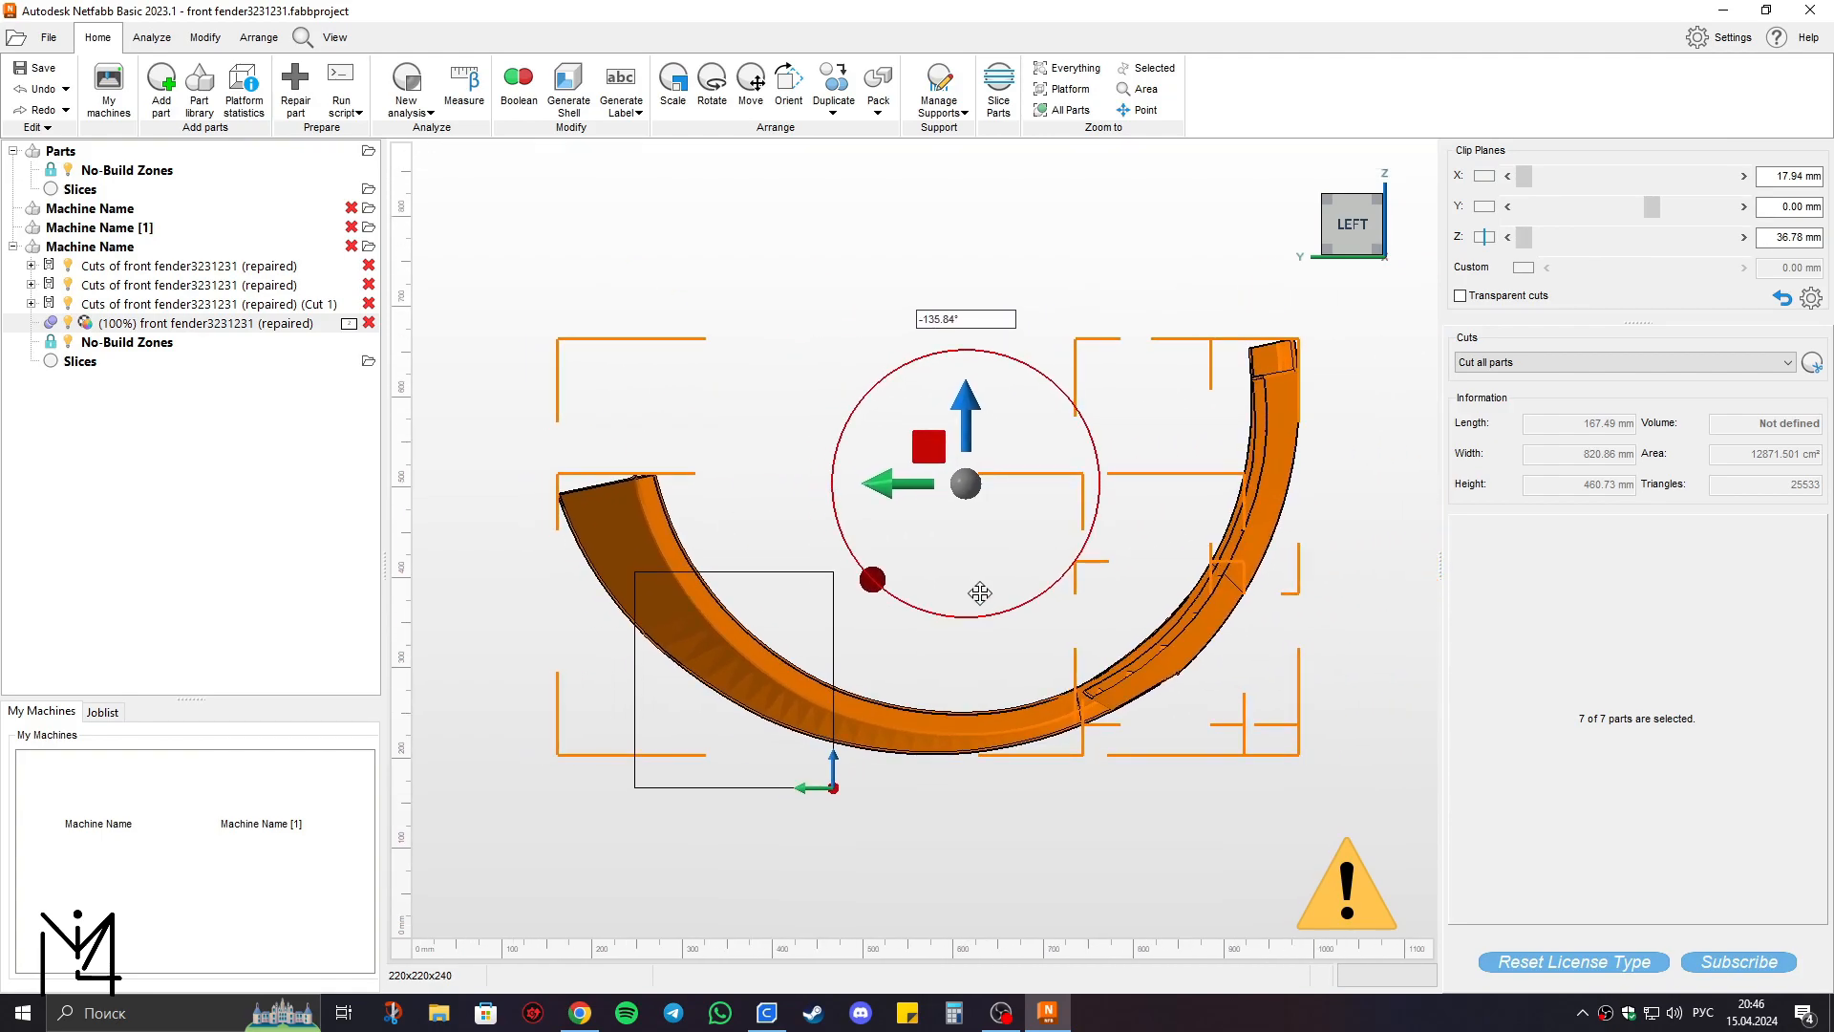
pyautogui.moveTo(869, 575); pyautogui.dragTo(960, 616)
# Move all parts about -241 mm in Z and 496 mm in Y to place the slotted end in the build volume.
pyautogui.moveTo(973, 418); pyautogui.dragTo(934, 820)
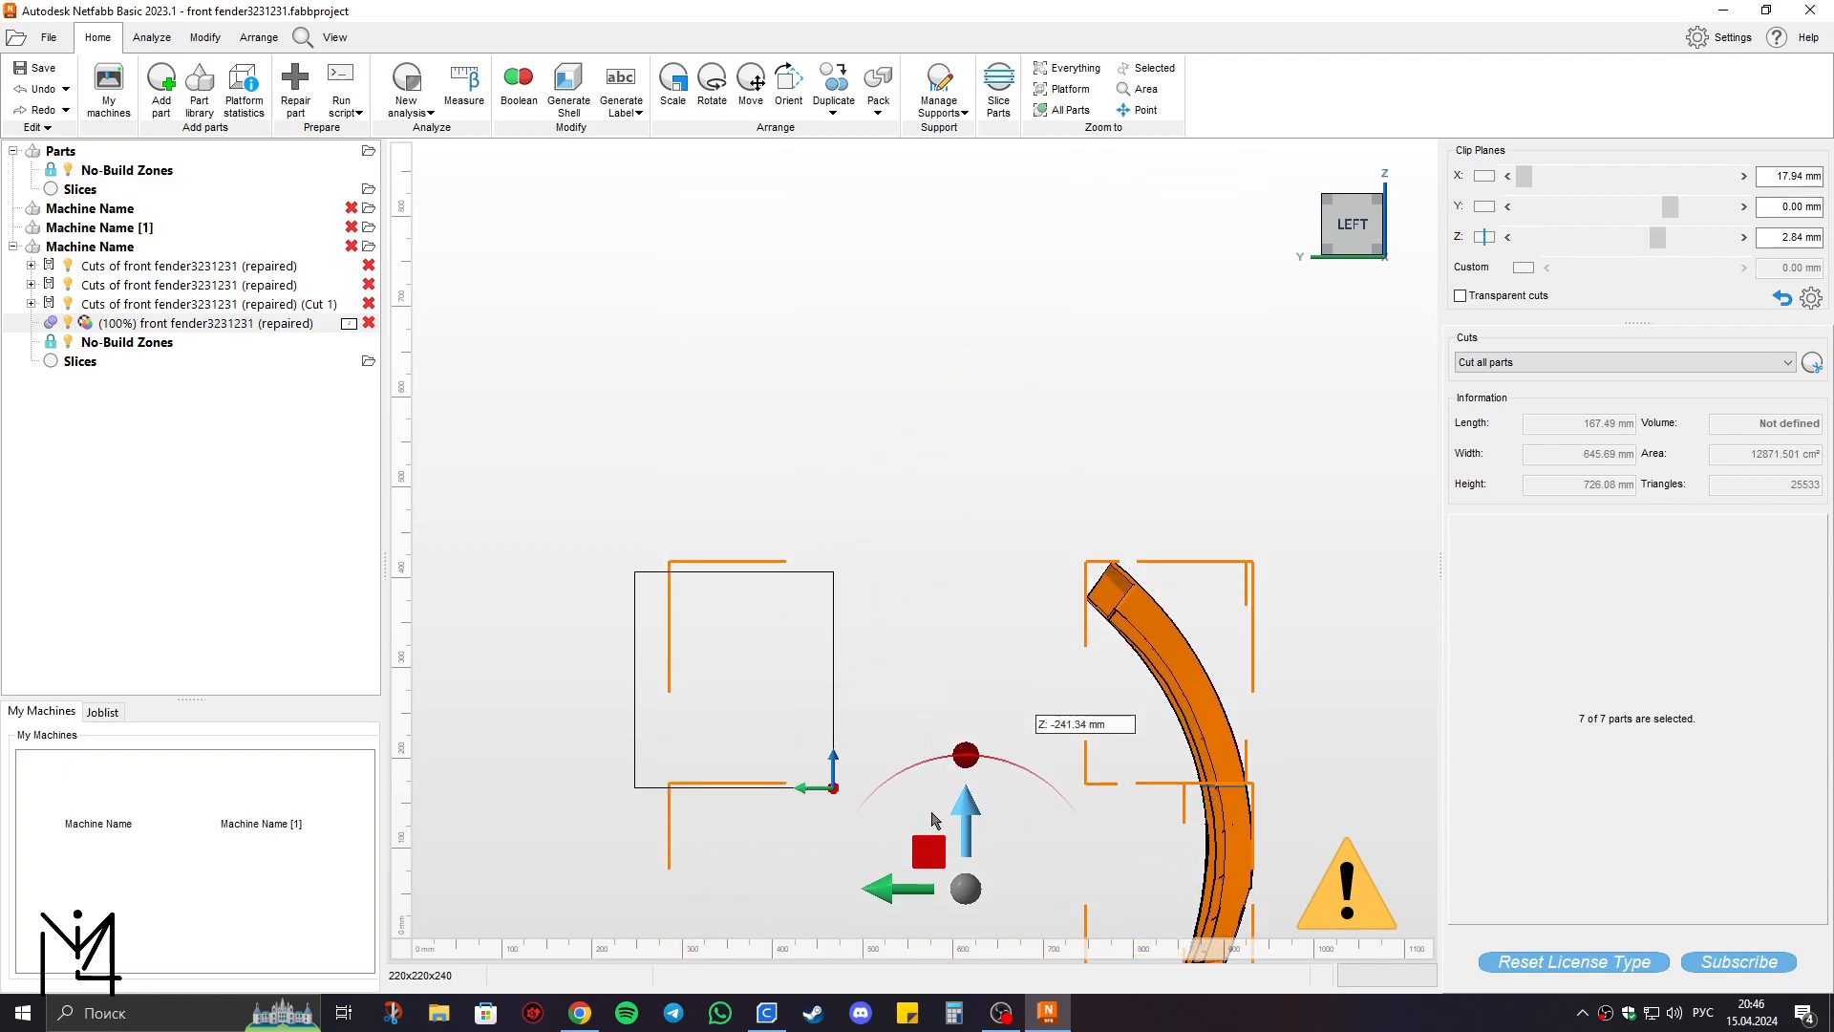
pyautogui.moveTo(889, 896); pyautogui.dragTo(459, 872)
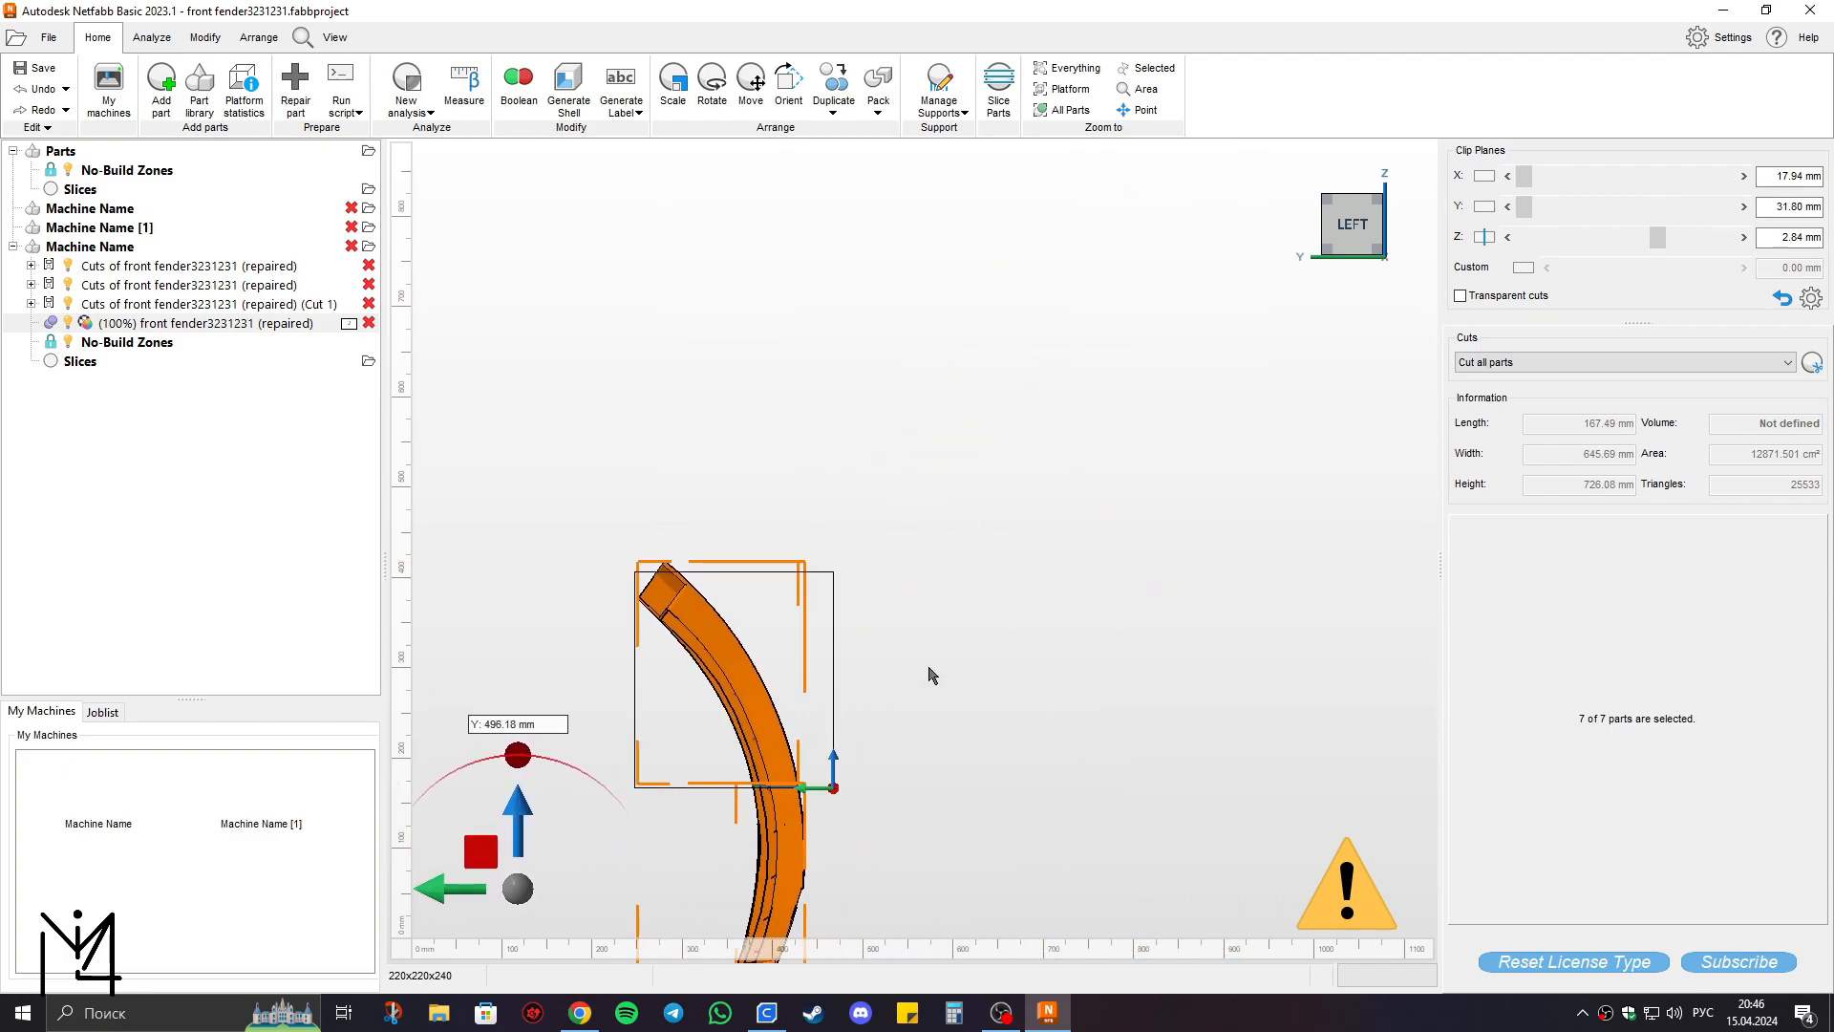
pyautogui.scroll(5, 1102, 519)
pyautogui.moveTo(923, 591); pyautogui.dragTo(980, 345, button='middle')
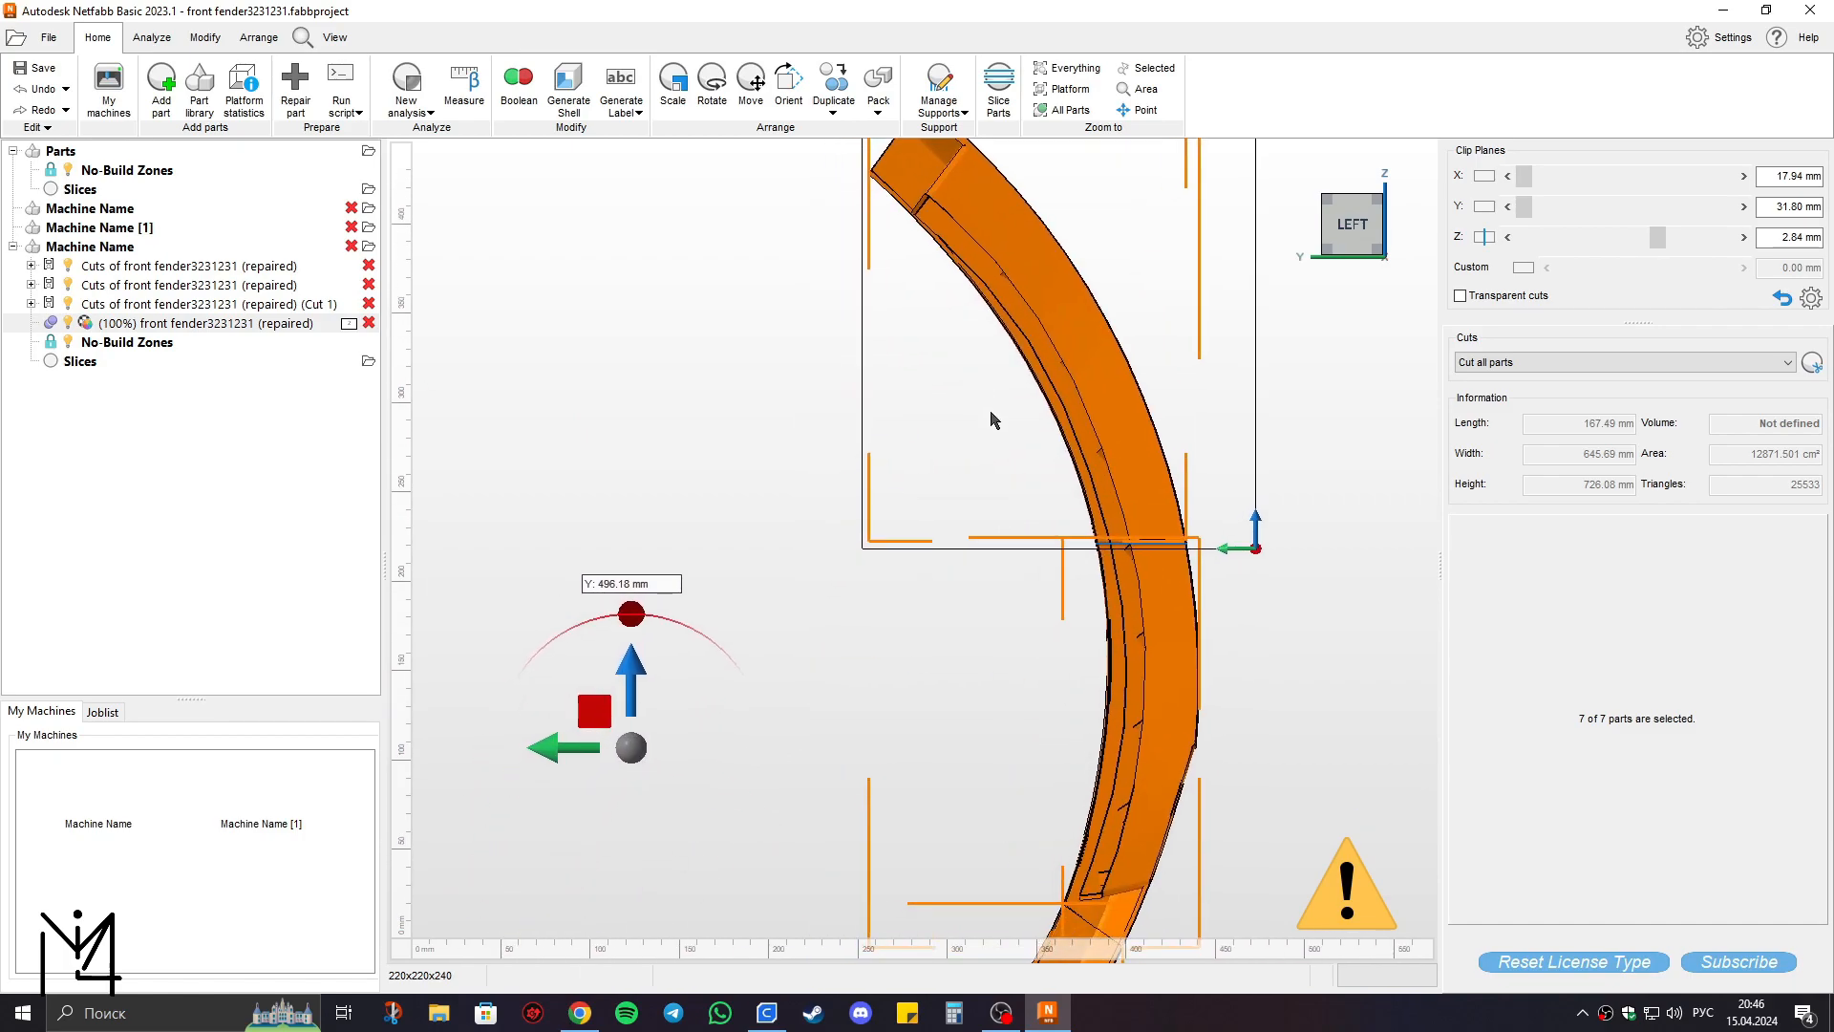
# Nudge all parts along Z and rotate them 20° about the X axis to align the slotted section with the build volume.
pyautogui.scroll(-2, 990, 421)
pyautogui.moveTo(632, 688); pyautogui.dragTo(632, 707)
pyautogui.moveTo(717, 541); pyautogui.dragTo(748, 590)
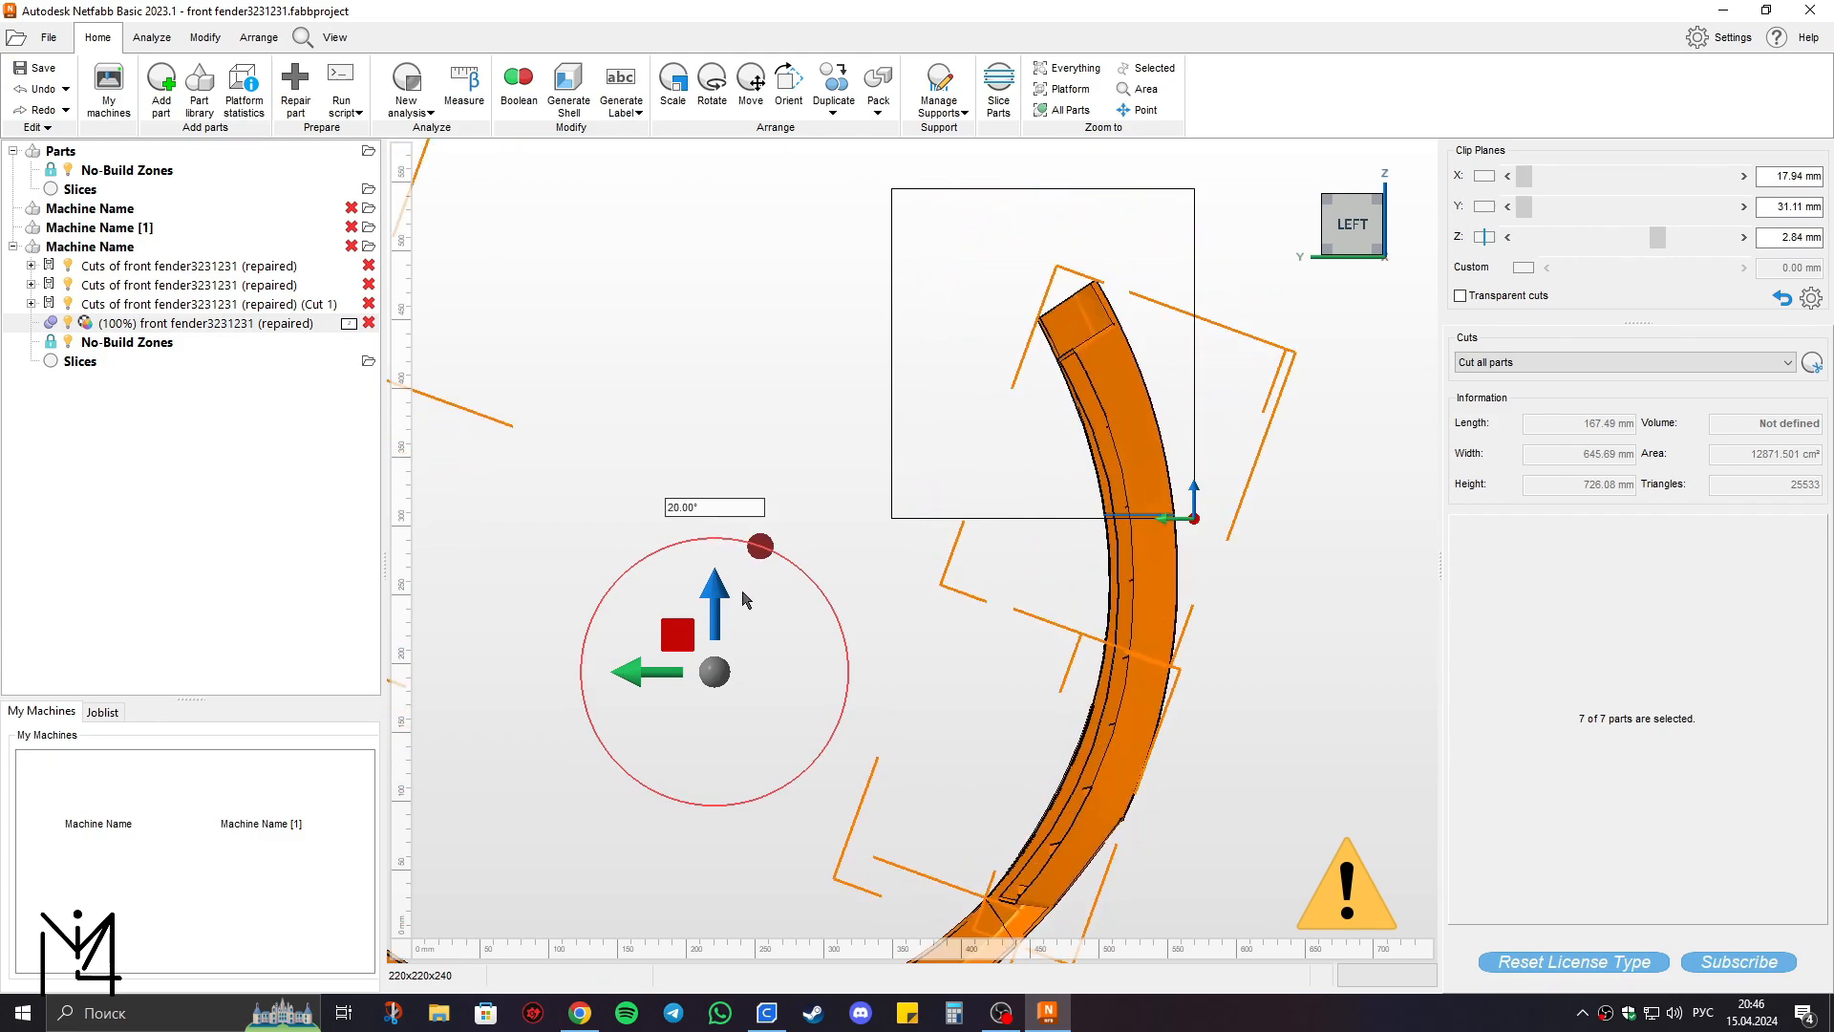
# Cut all fender parts with the horizontal plane at Z 2.84 mm, keeping the default cutting options.
pyautogui.moveTo(1109, 572); pyautogui.dragTo(1018, 595, button='middle')
pyautogui.scroll(2, 1051, 511)
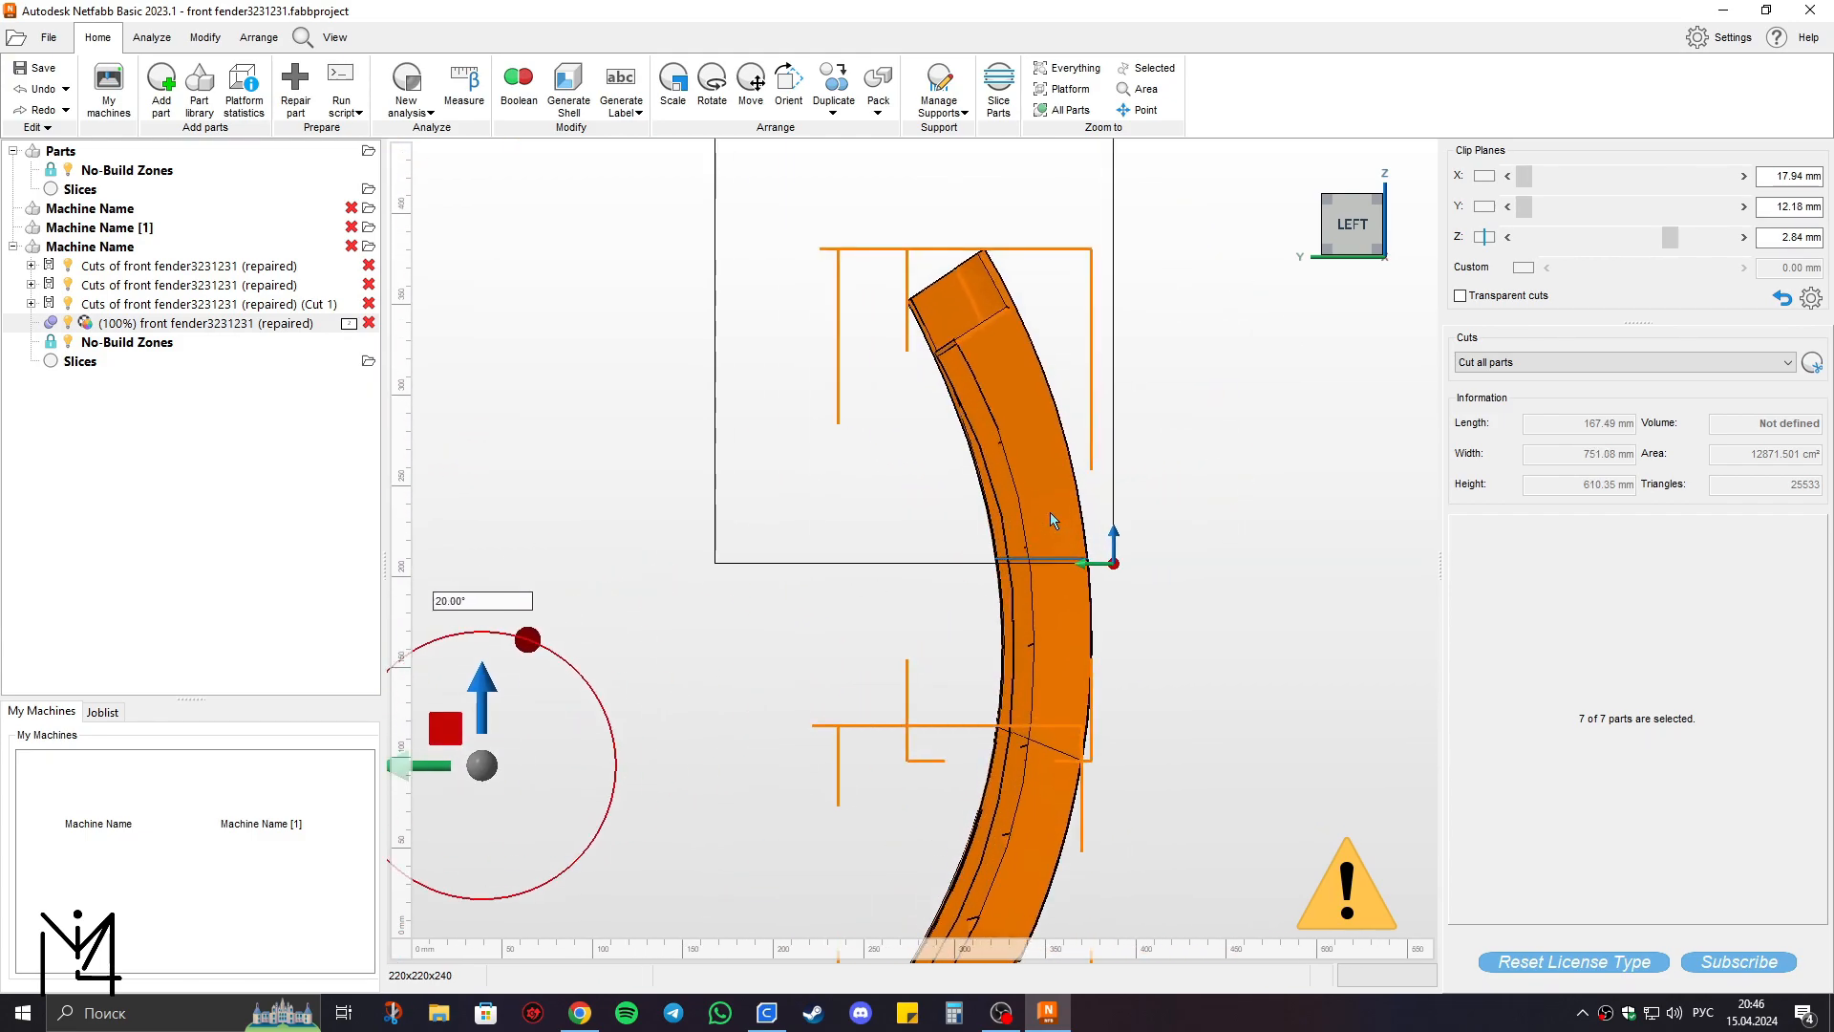
pyautogui.scroll(-5, 1047, 517)
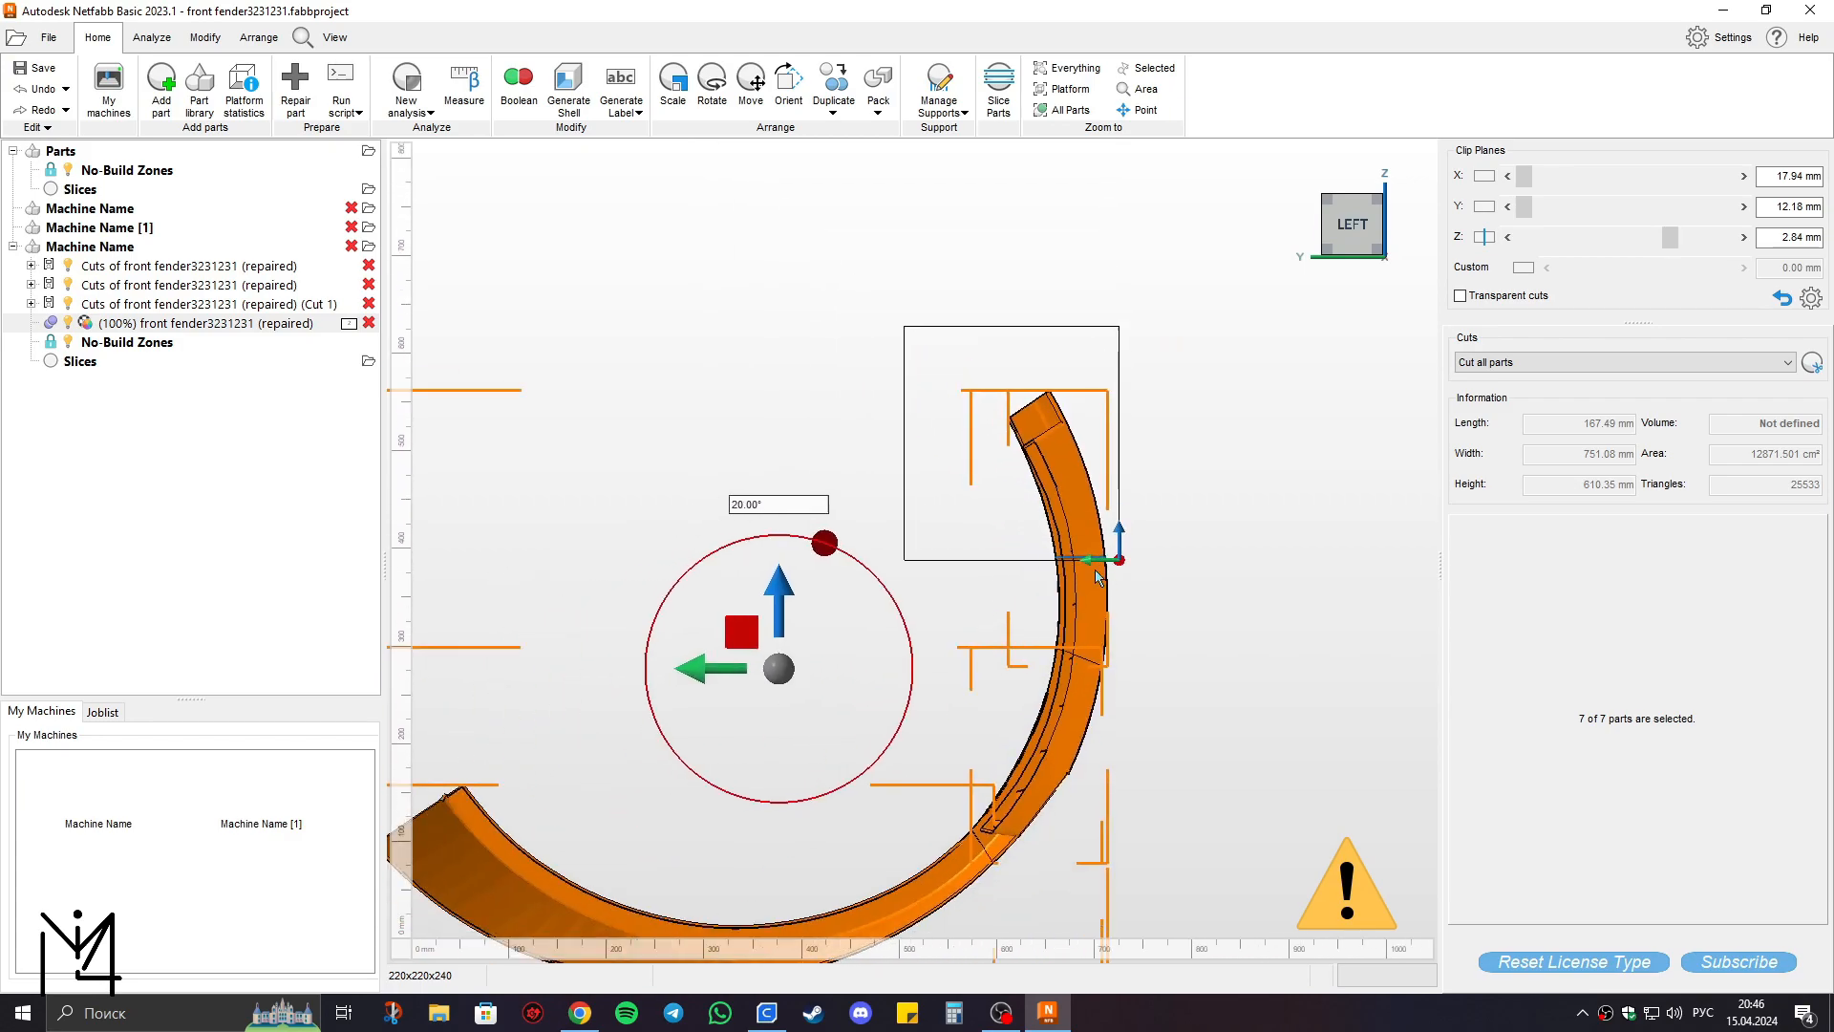
pyautogui.click(1815, 364)
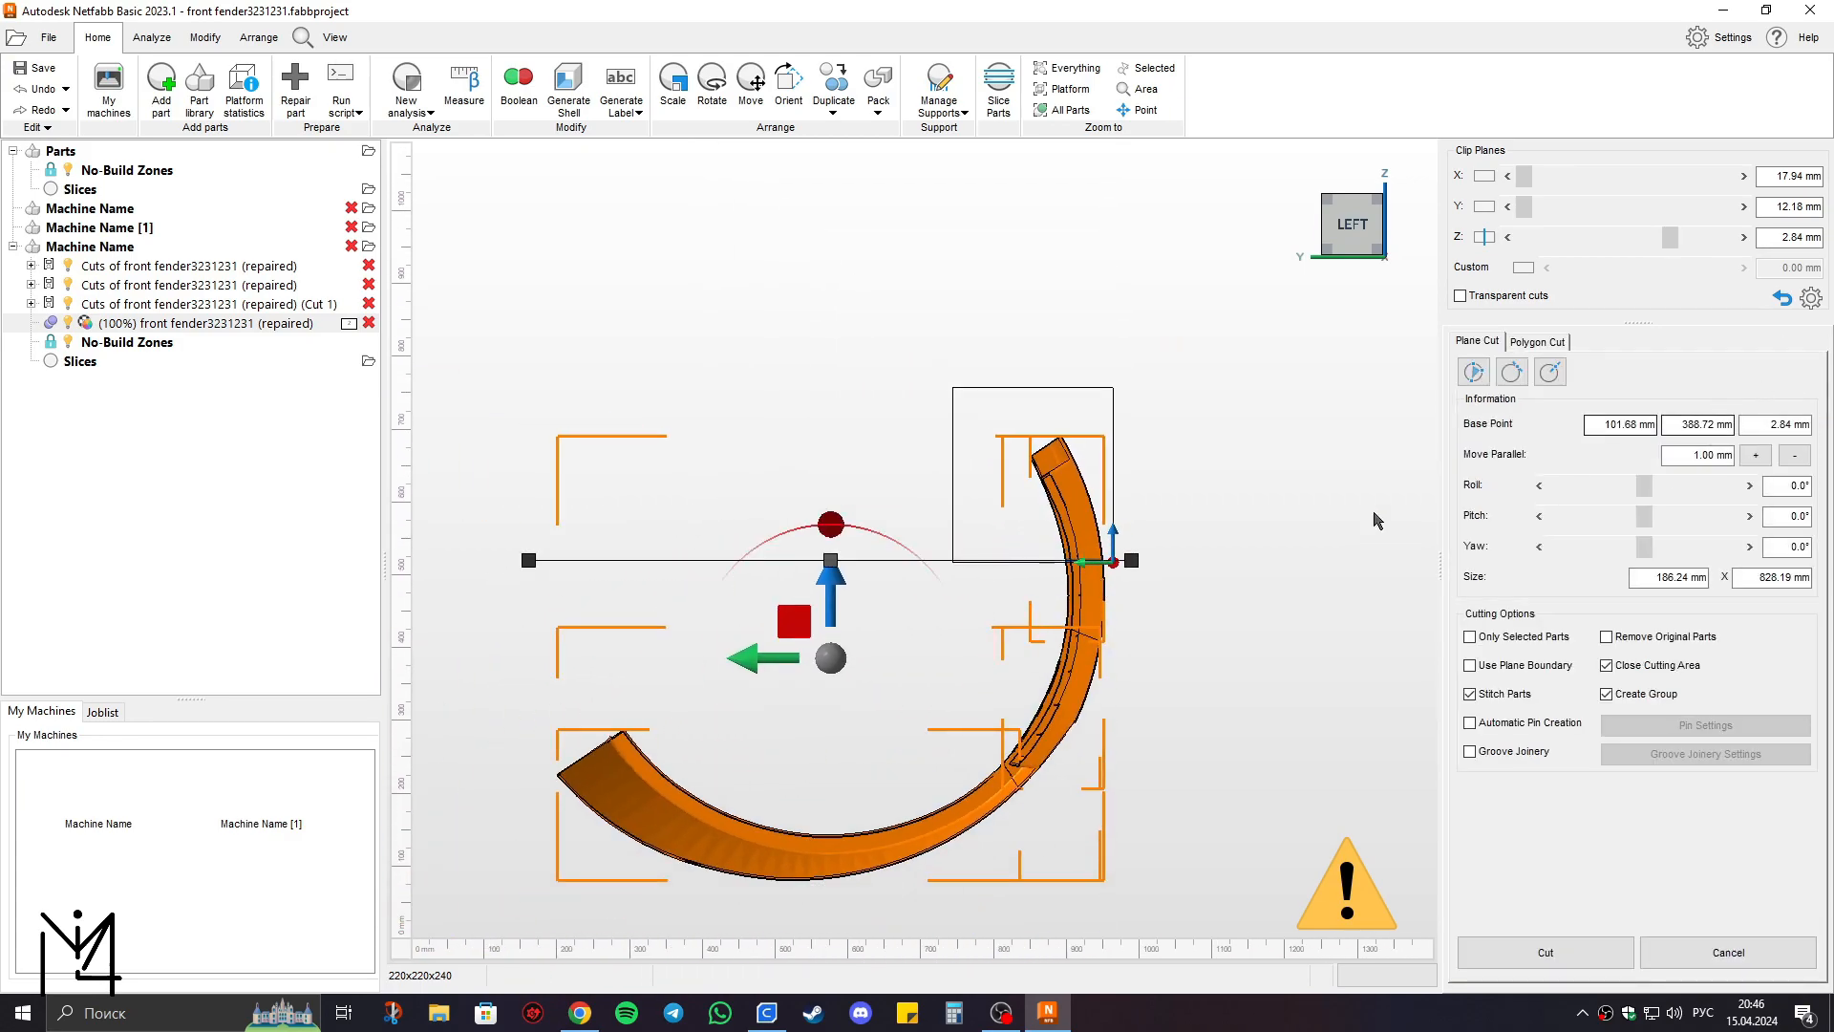
pyautogui.click(1490, 950)
# Select all 15 parts, rotate them about the X axis, and shift them along Y and Z to place the plain arc in the build volume.
pyautogui.scroll(-2, 1097, 604)
pyautogui.hotkey('ctrl', 'a')
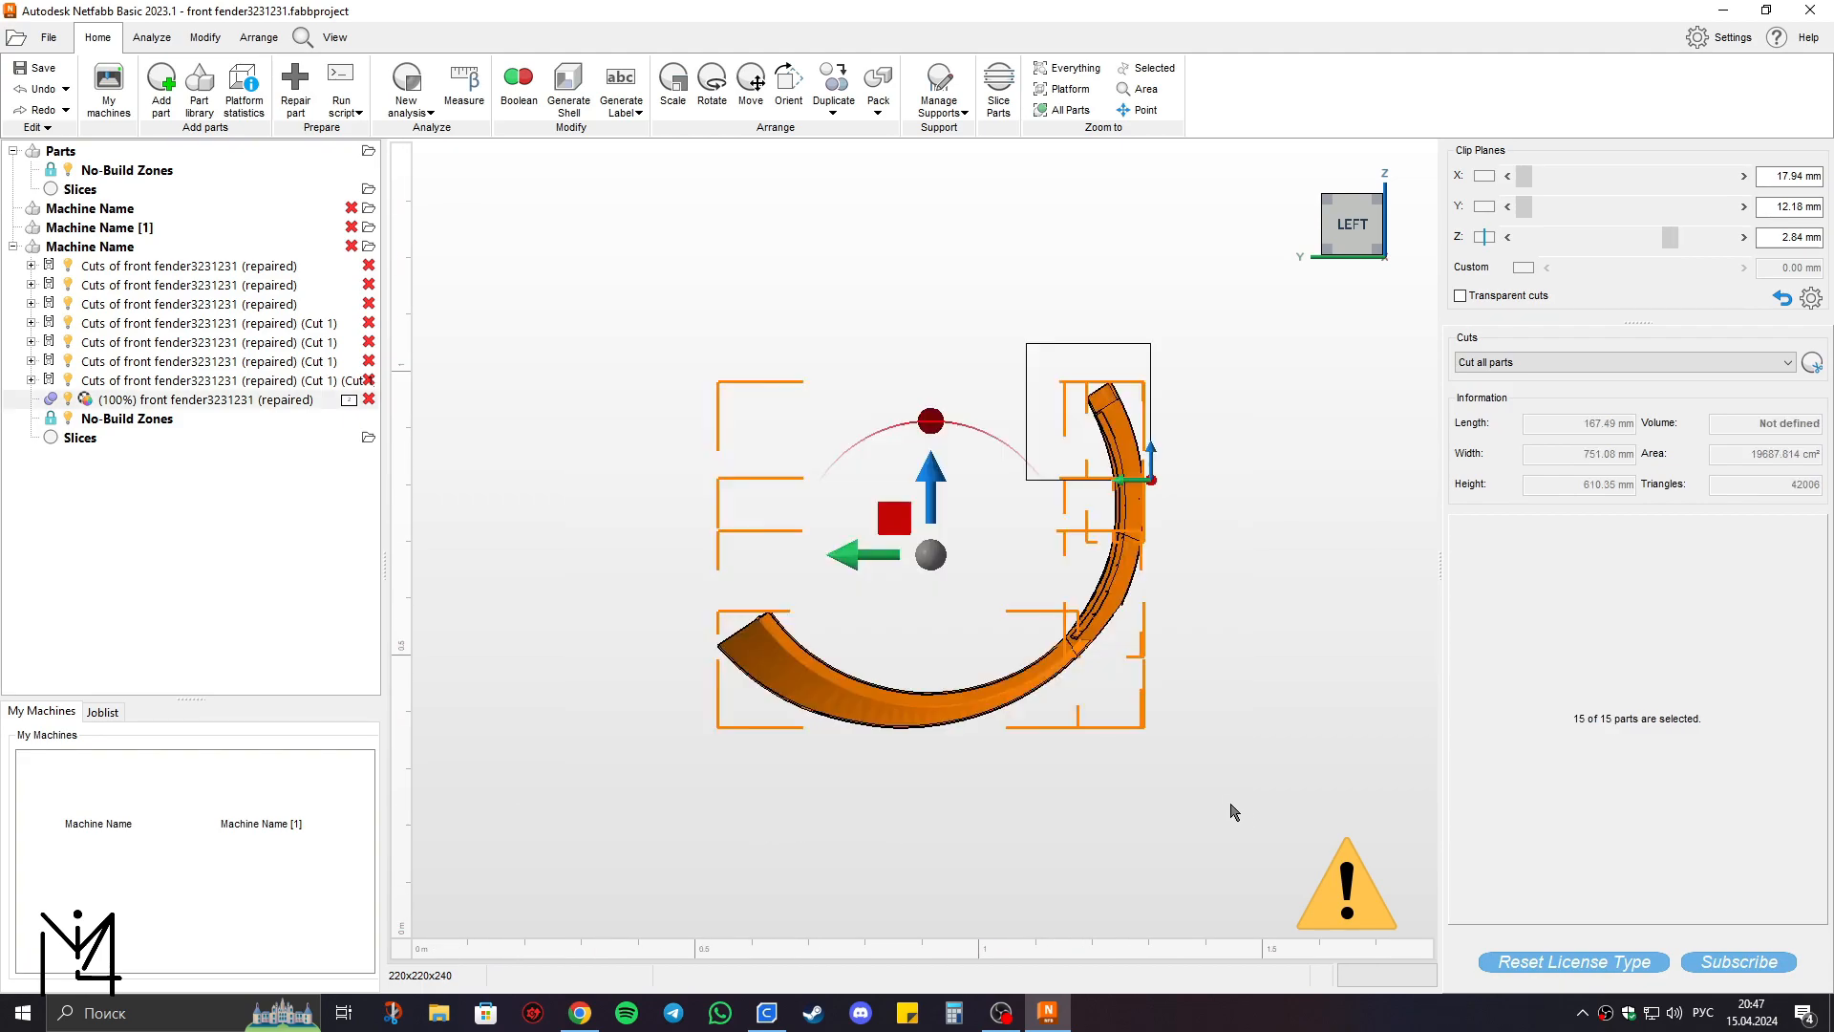
pyautogui.moveTo(929, 425); pyautogui.dragTo(1046, 625)
pyautogui.moveTo(857, 554); pyautogui.dragTo(1139, 569)
pyautogui.moveTo(1223, 482); pyautogui.dragTo(1108, 325)
pyautogui.scroll(5, 1068, 512)
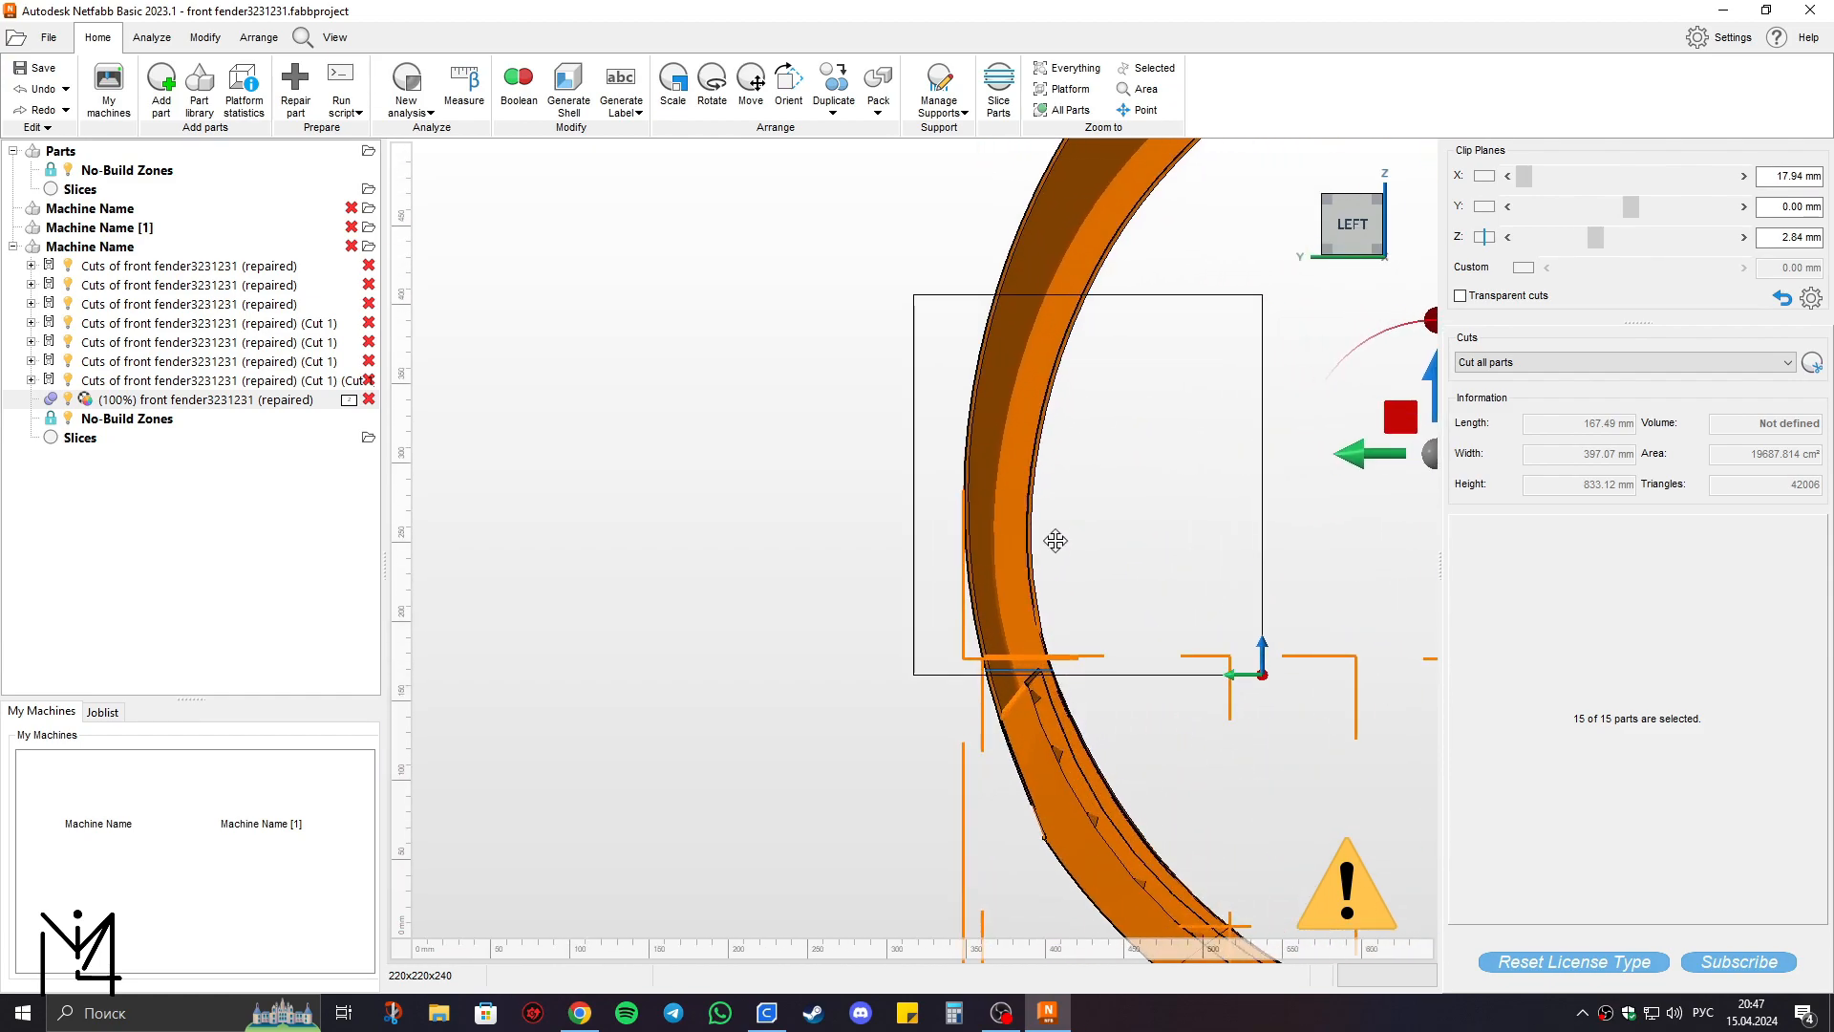
# Set the Z clip plane to 227.23 mm and cut all parts along it.
pyautogui.moveTo(942, 537); pyautogui.dragTo(927, 600, button='middle')
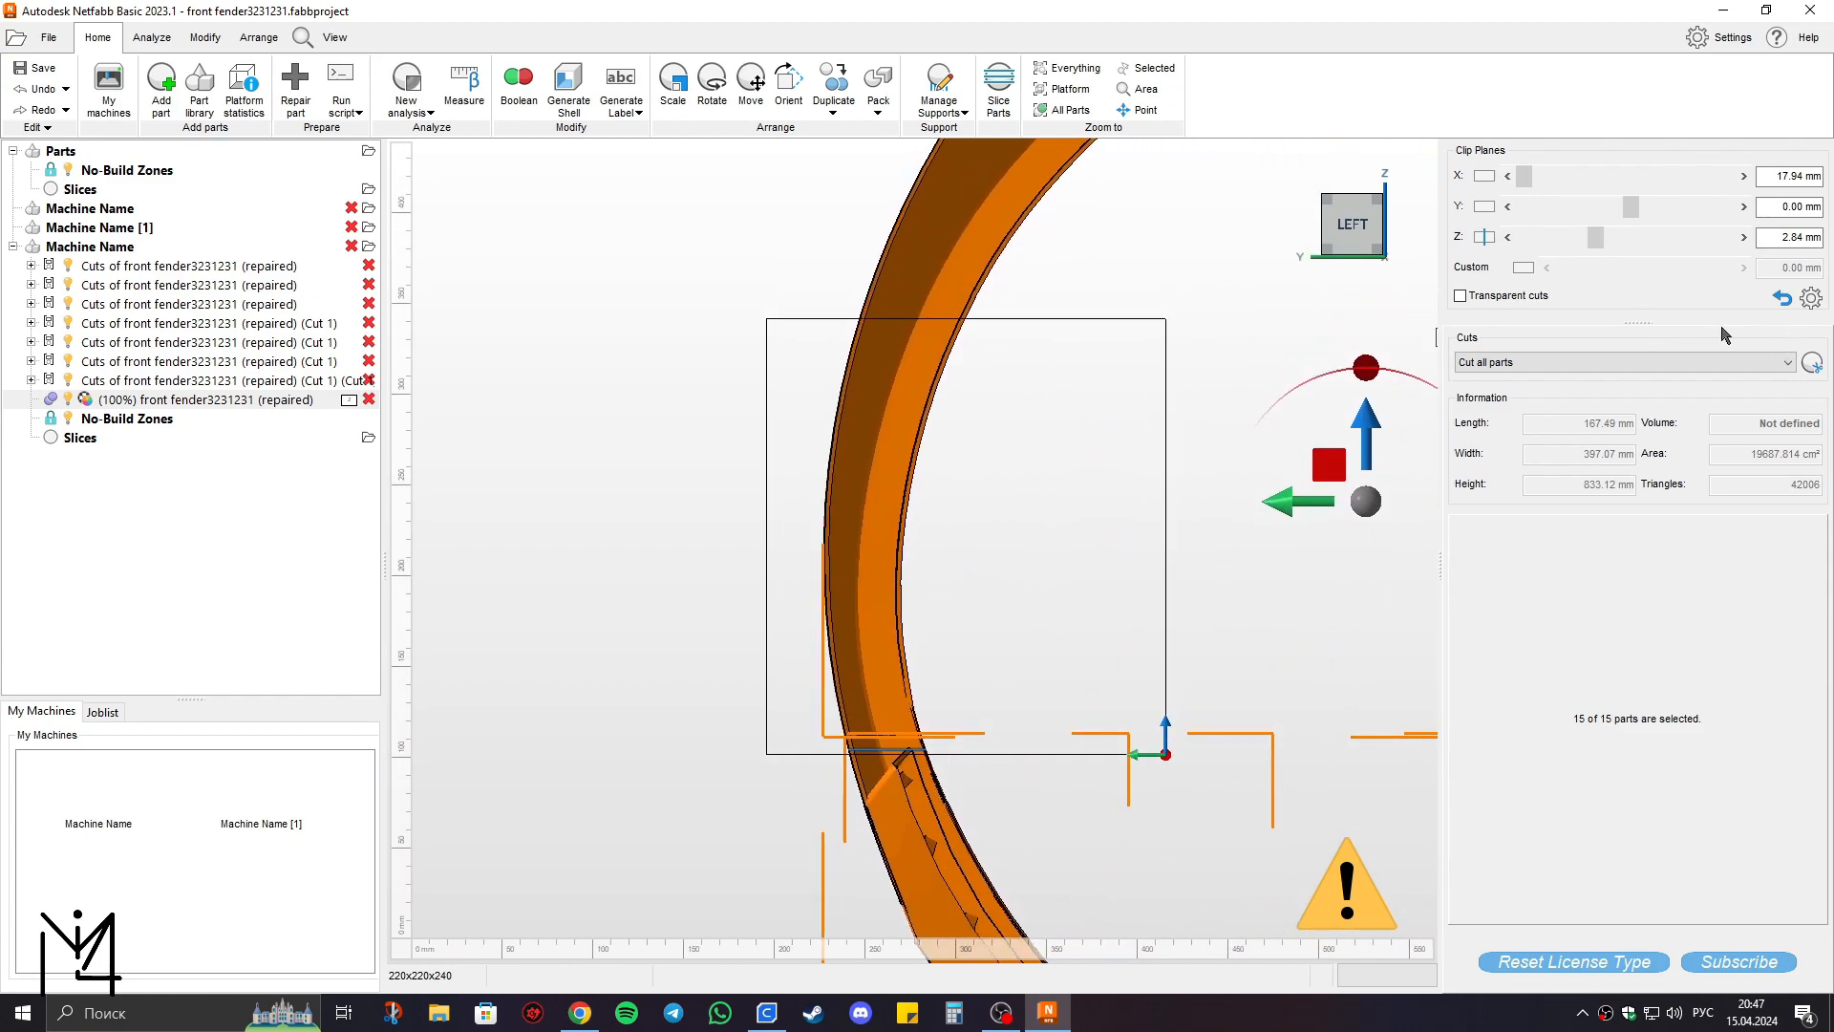
pyautogui.scroll(-2, 1057, 643)
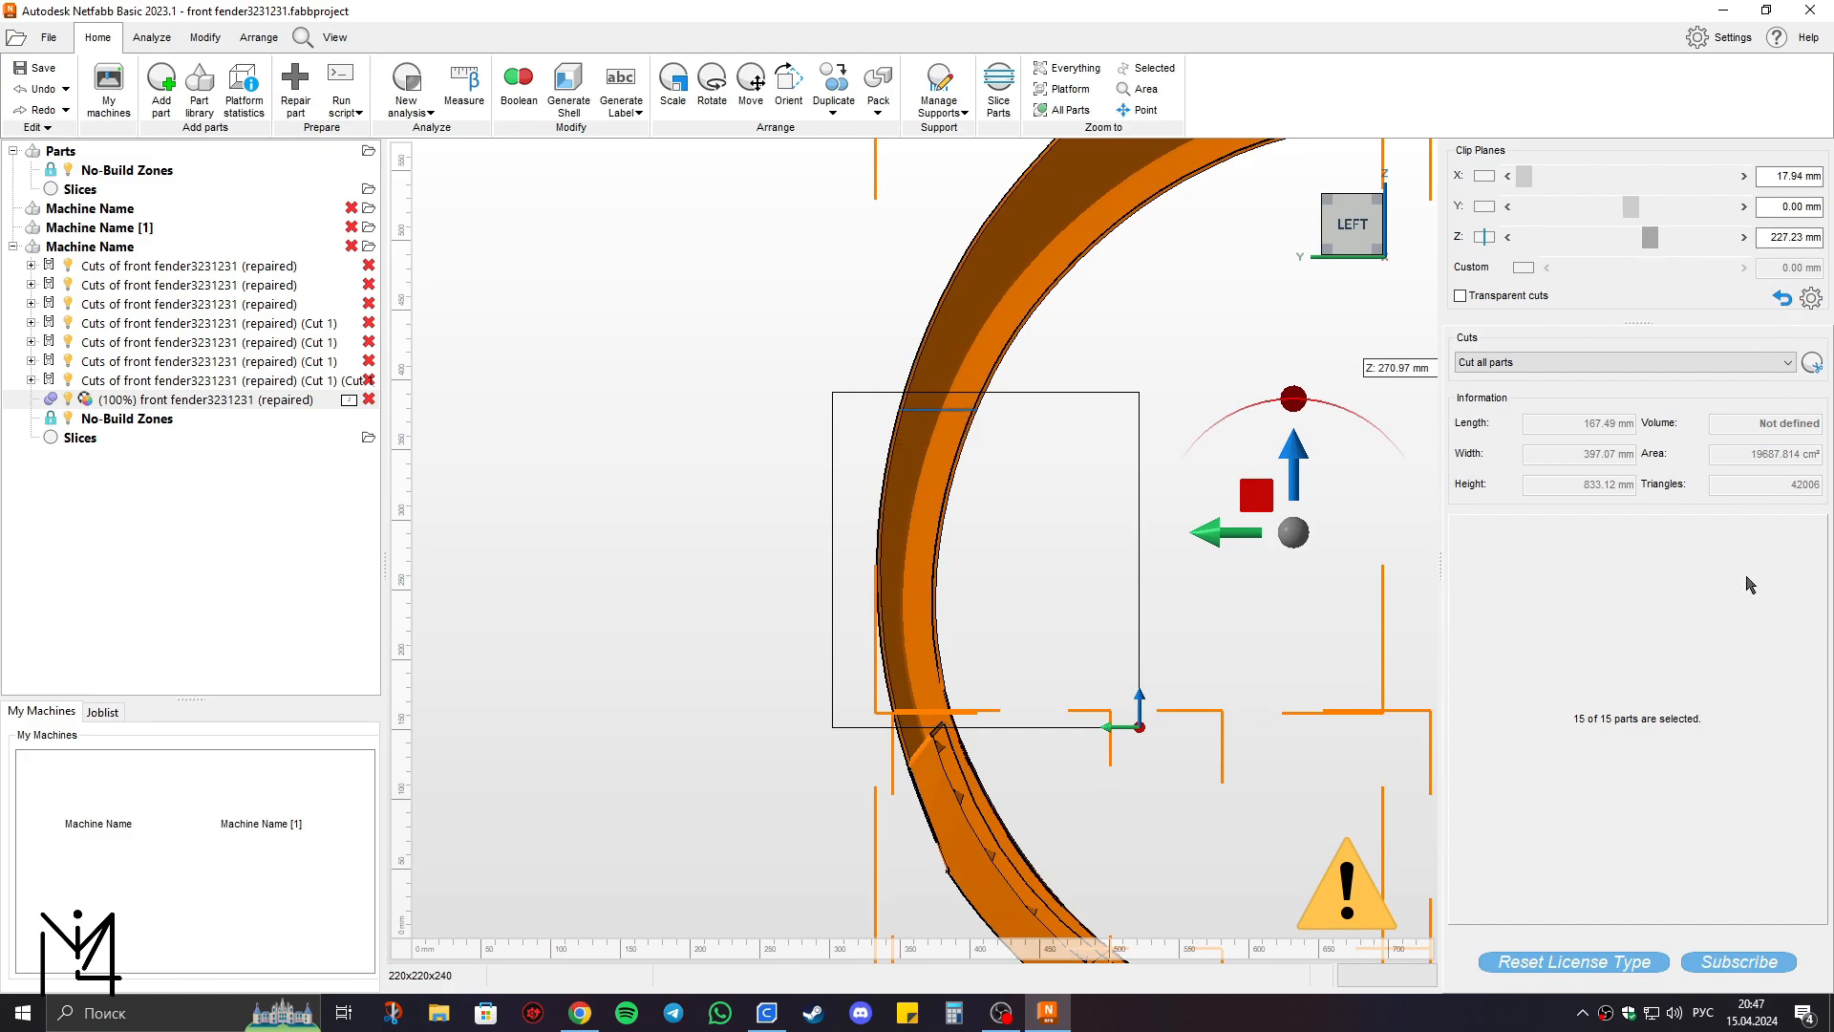
pyautogui.click(1812, 363)
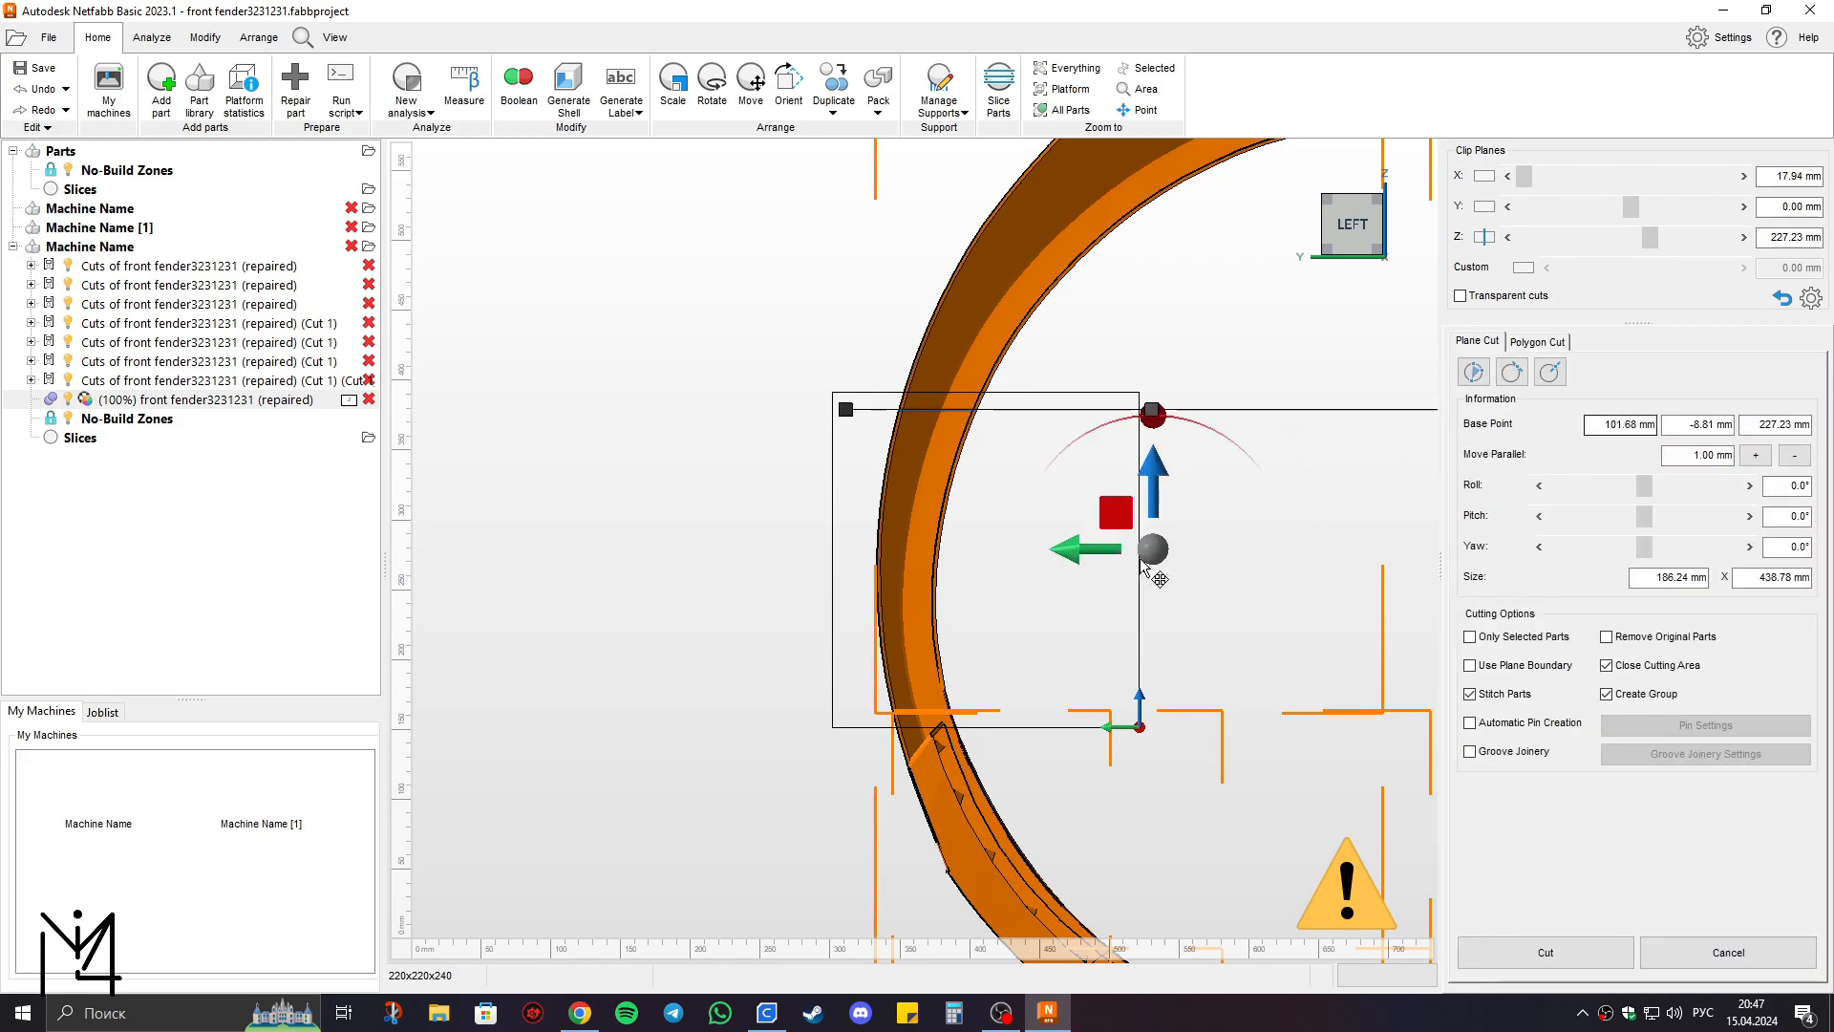
pyautogui.click(1548, 955)
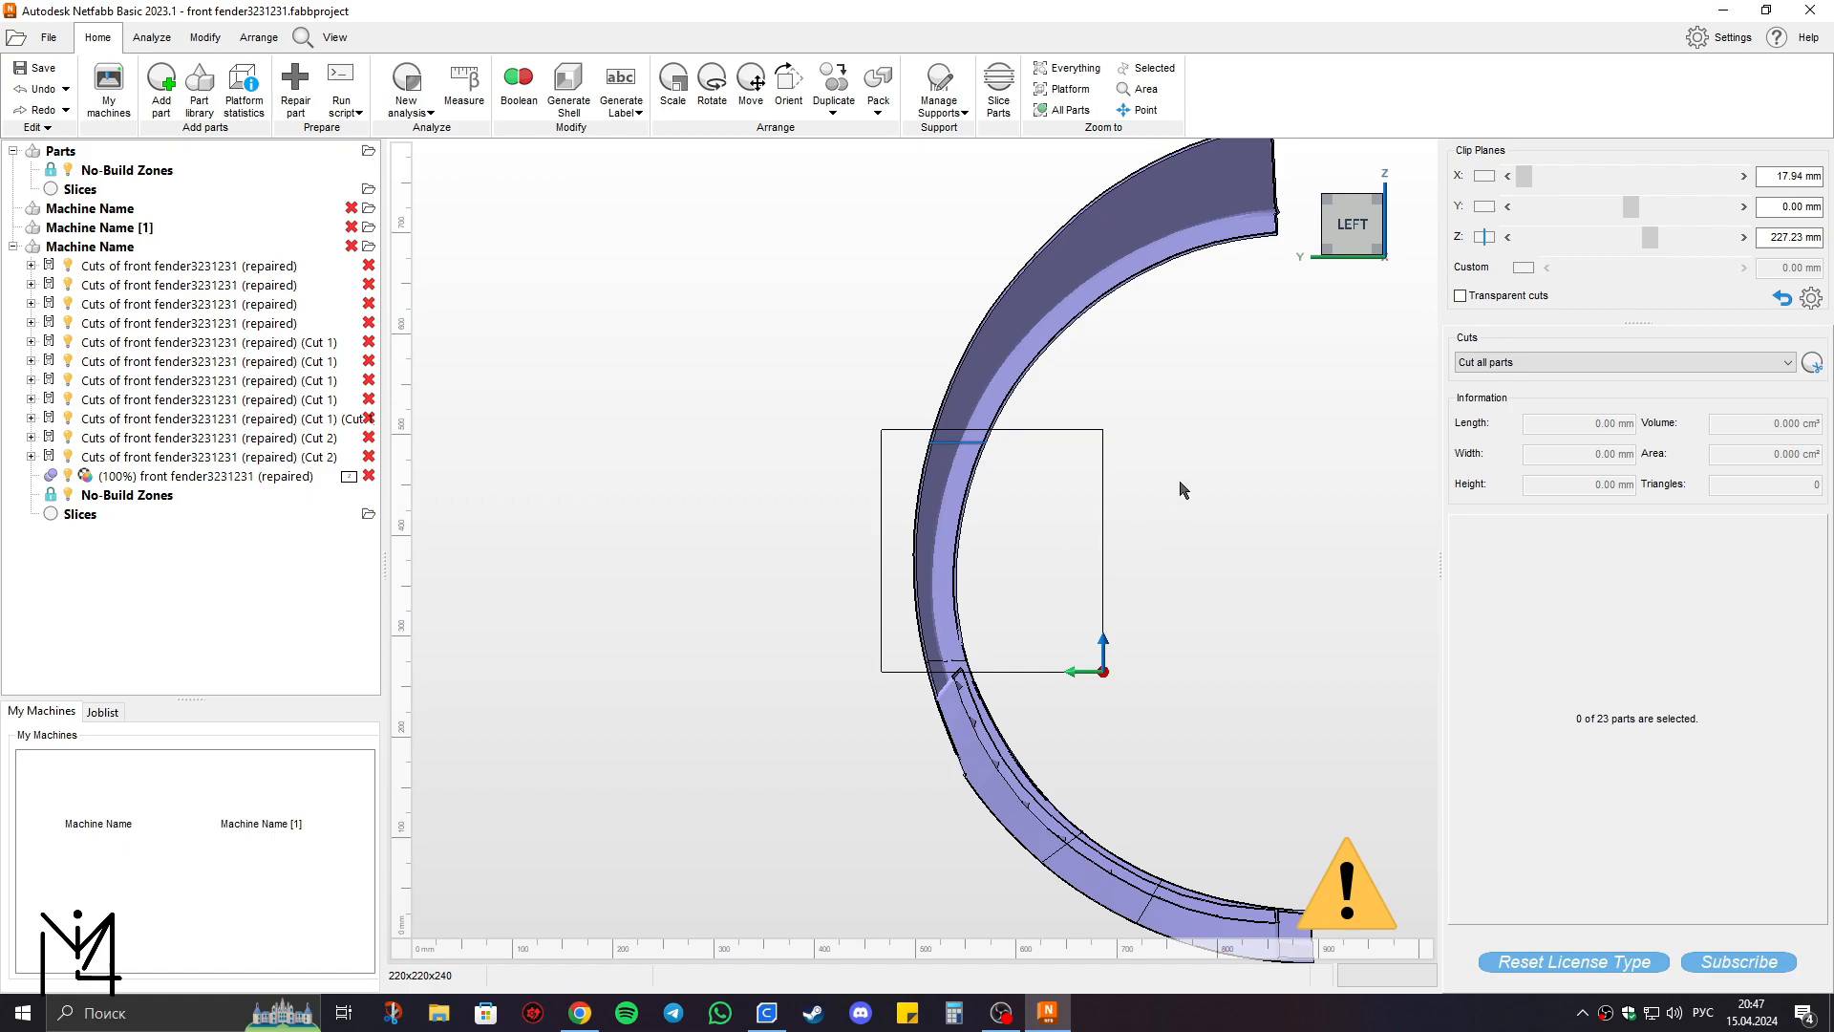
# Select all 23 parts, lower them about 194 mm in Z, and rotate them about 92.5° about the X axis.
pyautogui.scroll(-5, 1089, 622)
pyautogui.moveTo(1125, 697); pyautogui.dragTo(1234, 879)
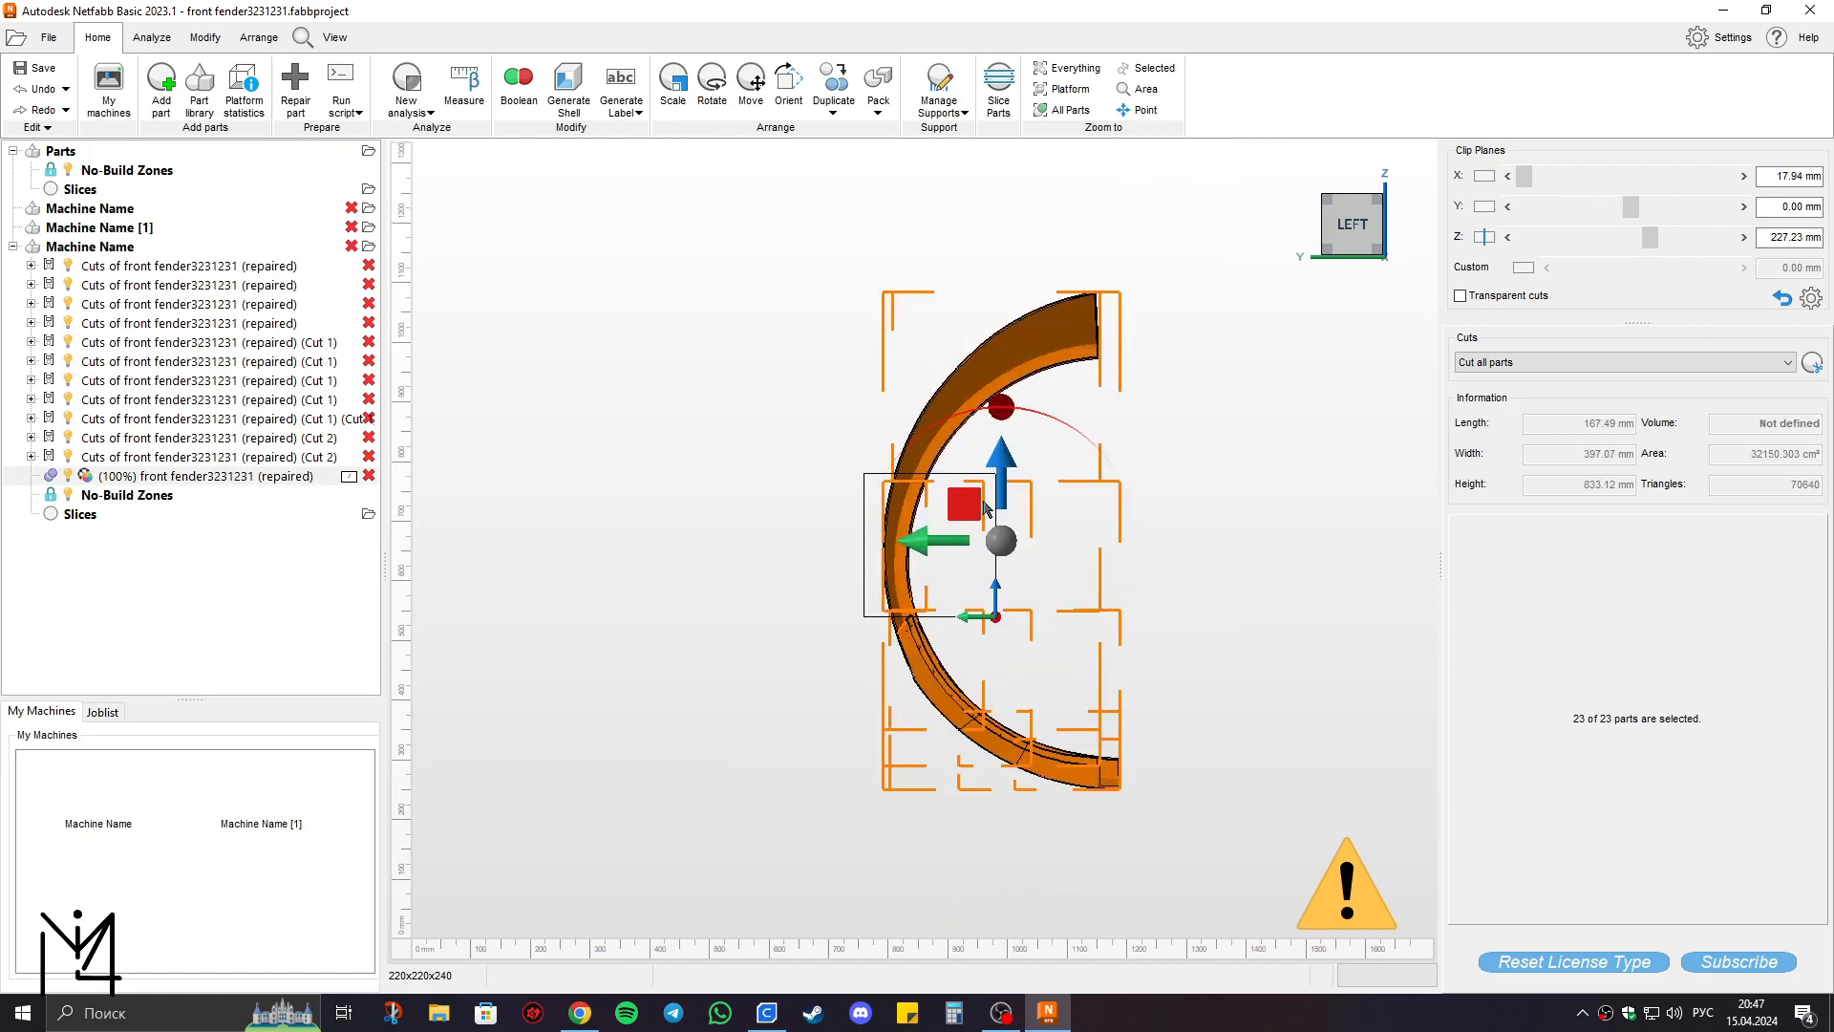
pyautogui.moveTo(998, 470); pyautogui.dragTo(977, 586)
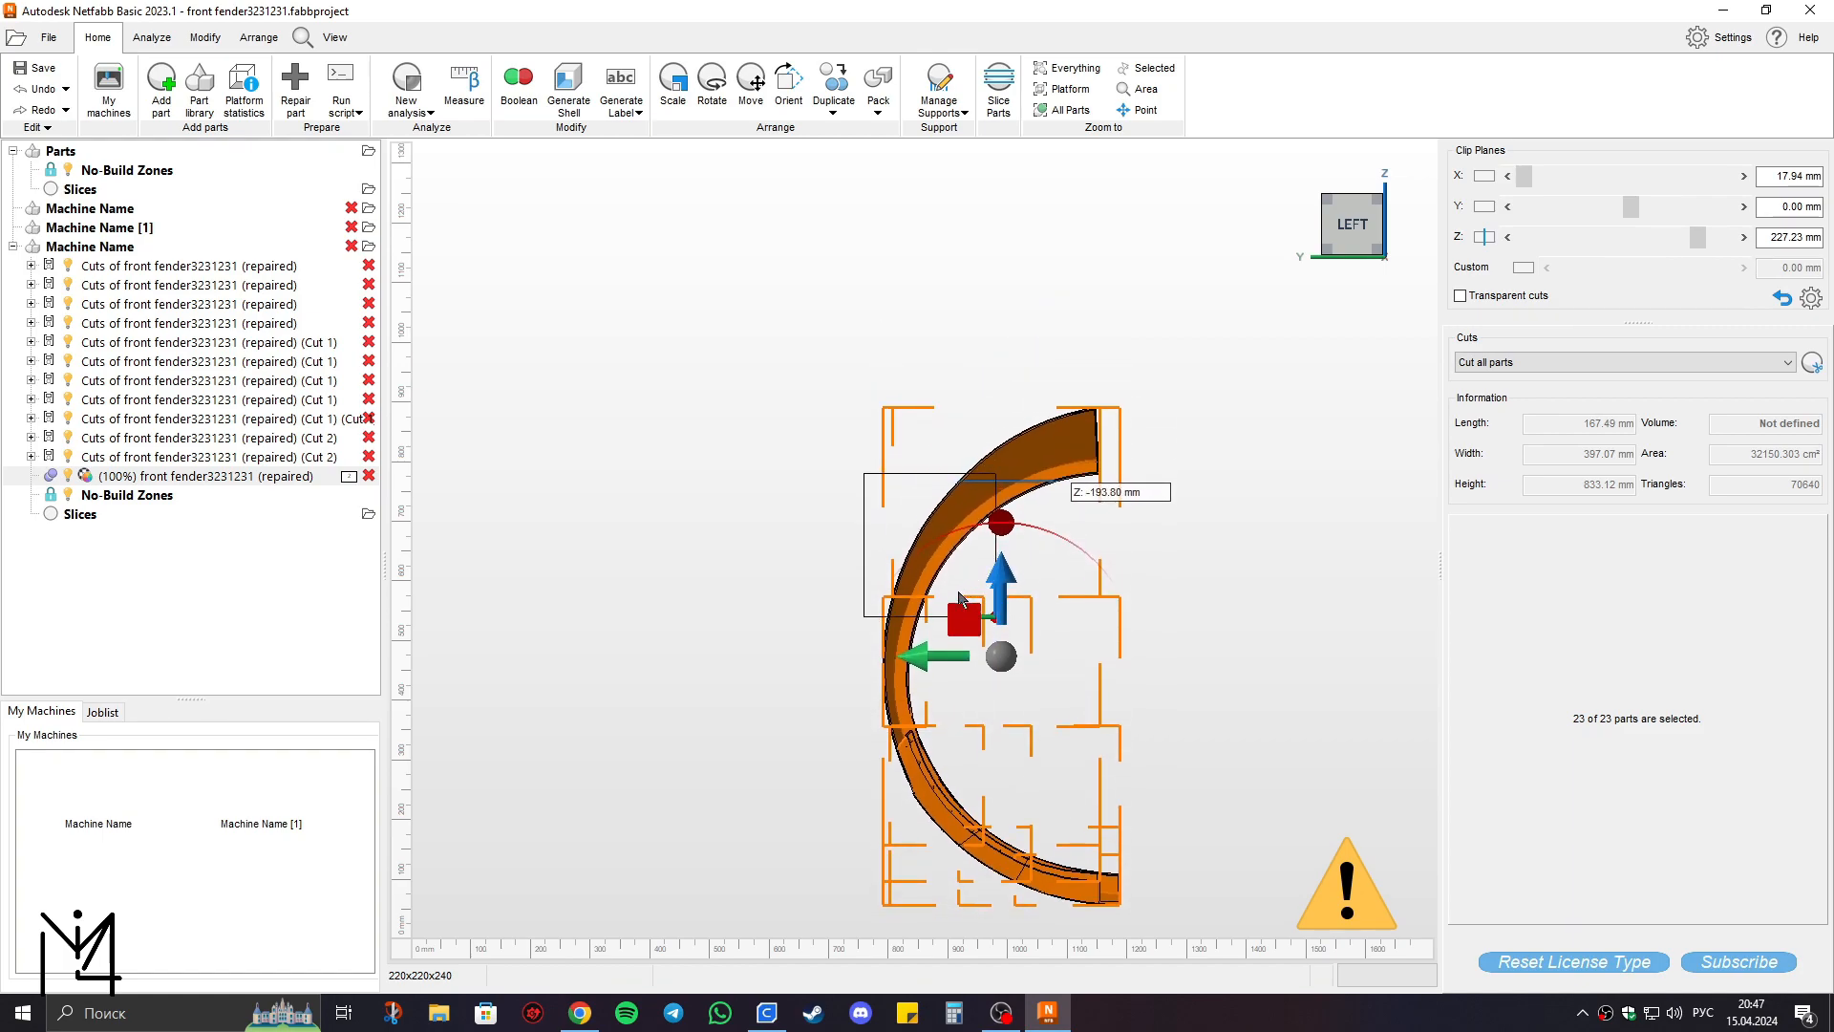
pyautogui.moveTo(1001, 522); pyautogui.dragTo(1135, 670)
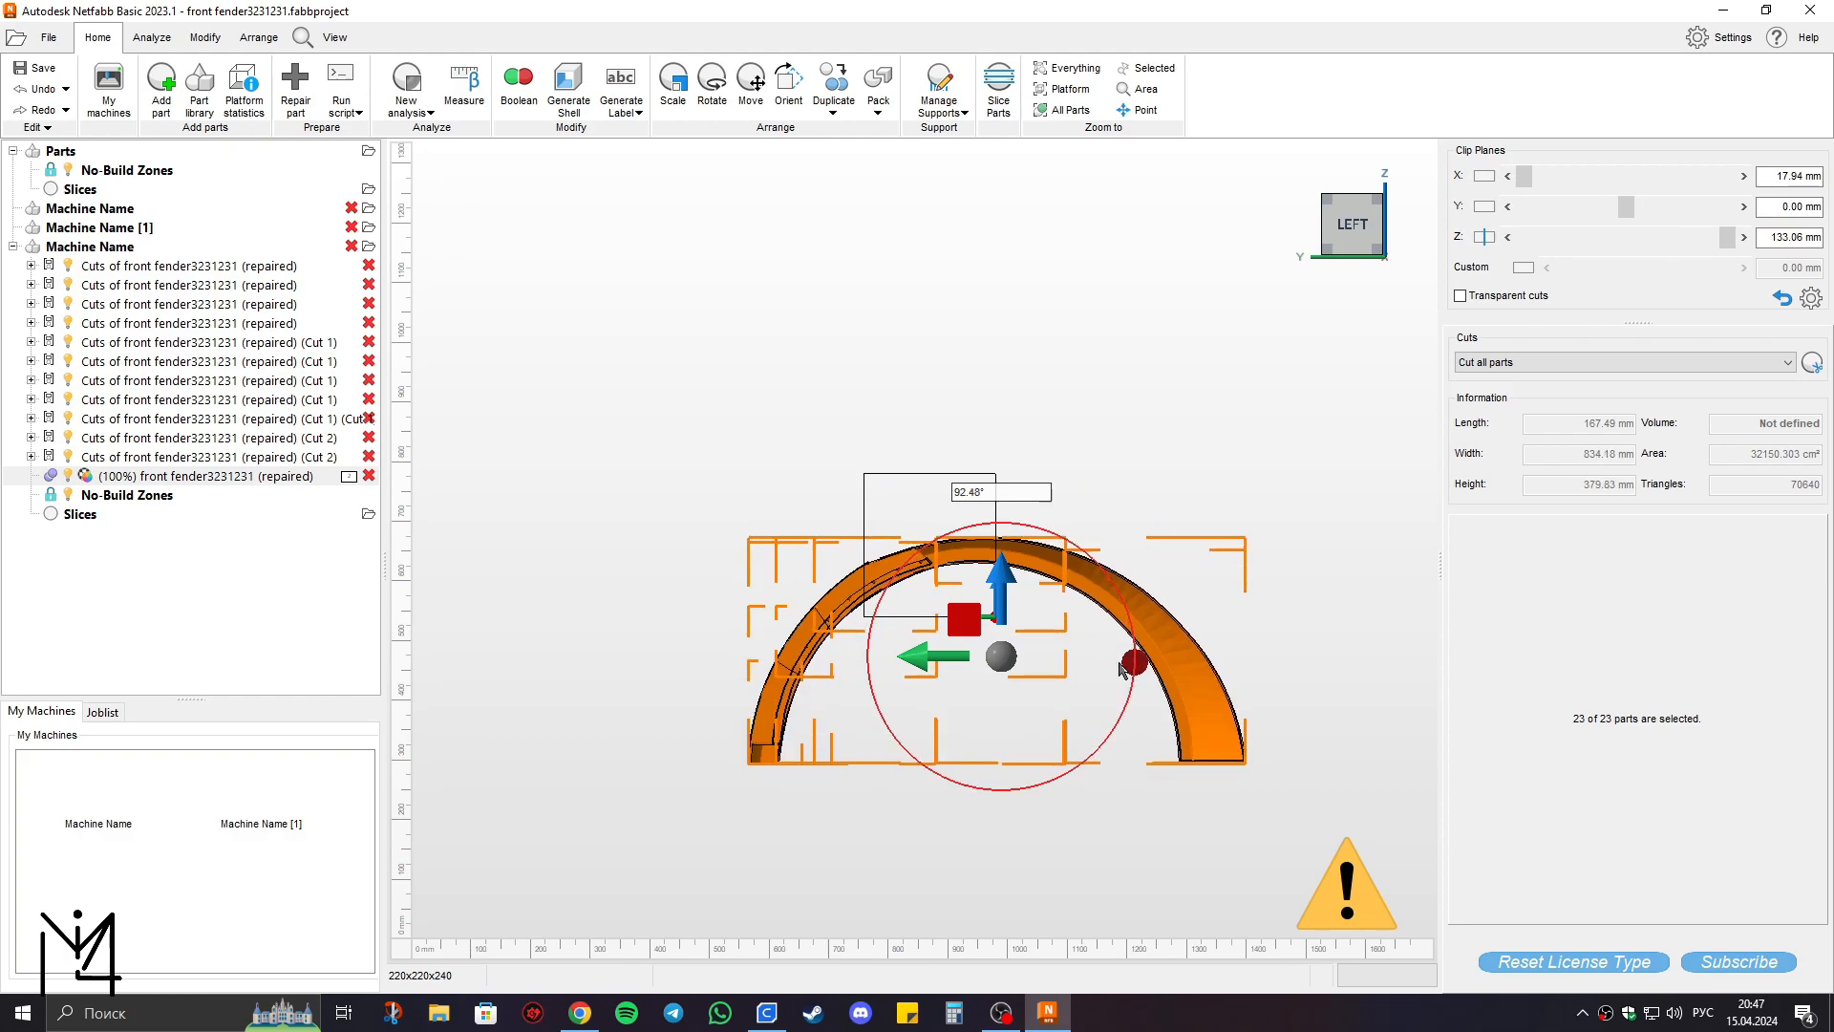
# Move all 23 parts along Y and raise them about 250 mm in Z to place the wide fender end in the build volume.
pyautogui.moveTo(943, 659); pyautogui.dragTo(666, 647)
pyautogui.moveTo(743, 571); pyautogui.dragTo(732, 421)
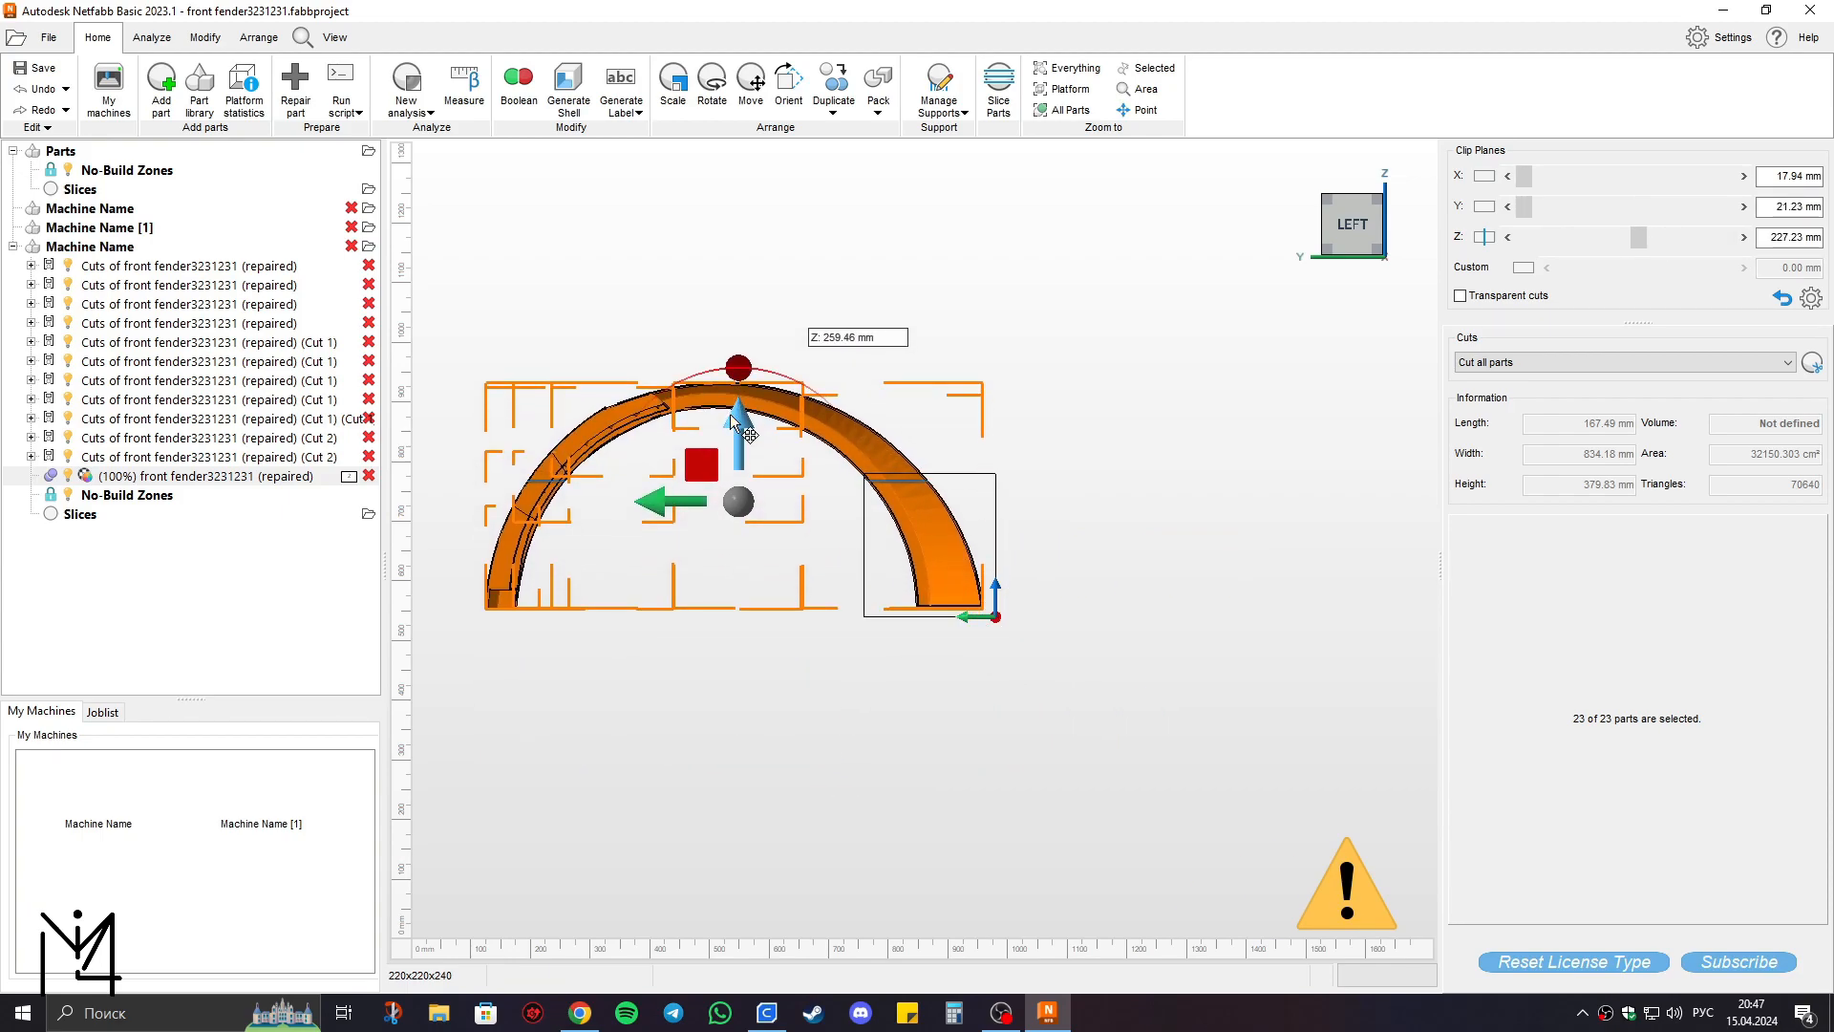
pyautogui.scroll(2, 862, 508)
pyautogui.scroll(5, 873, 505)
pyautogui.moveTo(886, 523)
pyautogui.mouseDown(button='middle')
pyautogui.moveTo(908, 505)
pyautogui.moveTo(896, 535)
pyautogui.mouseUp(button='middle')
pyautogui.scroll(-2, 911, 507)
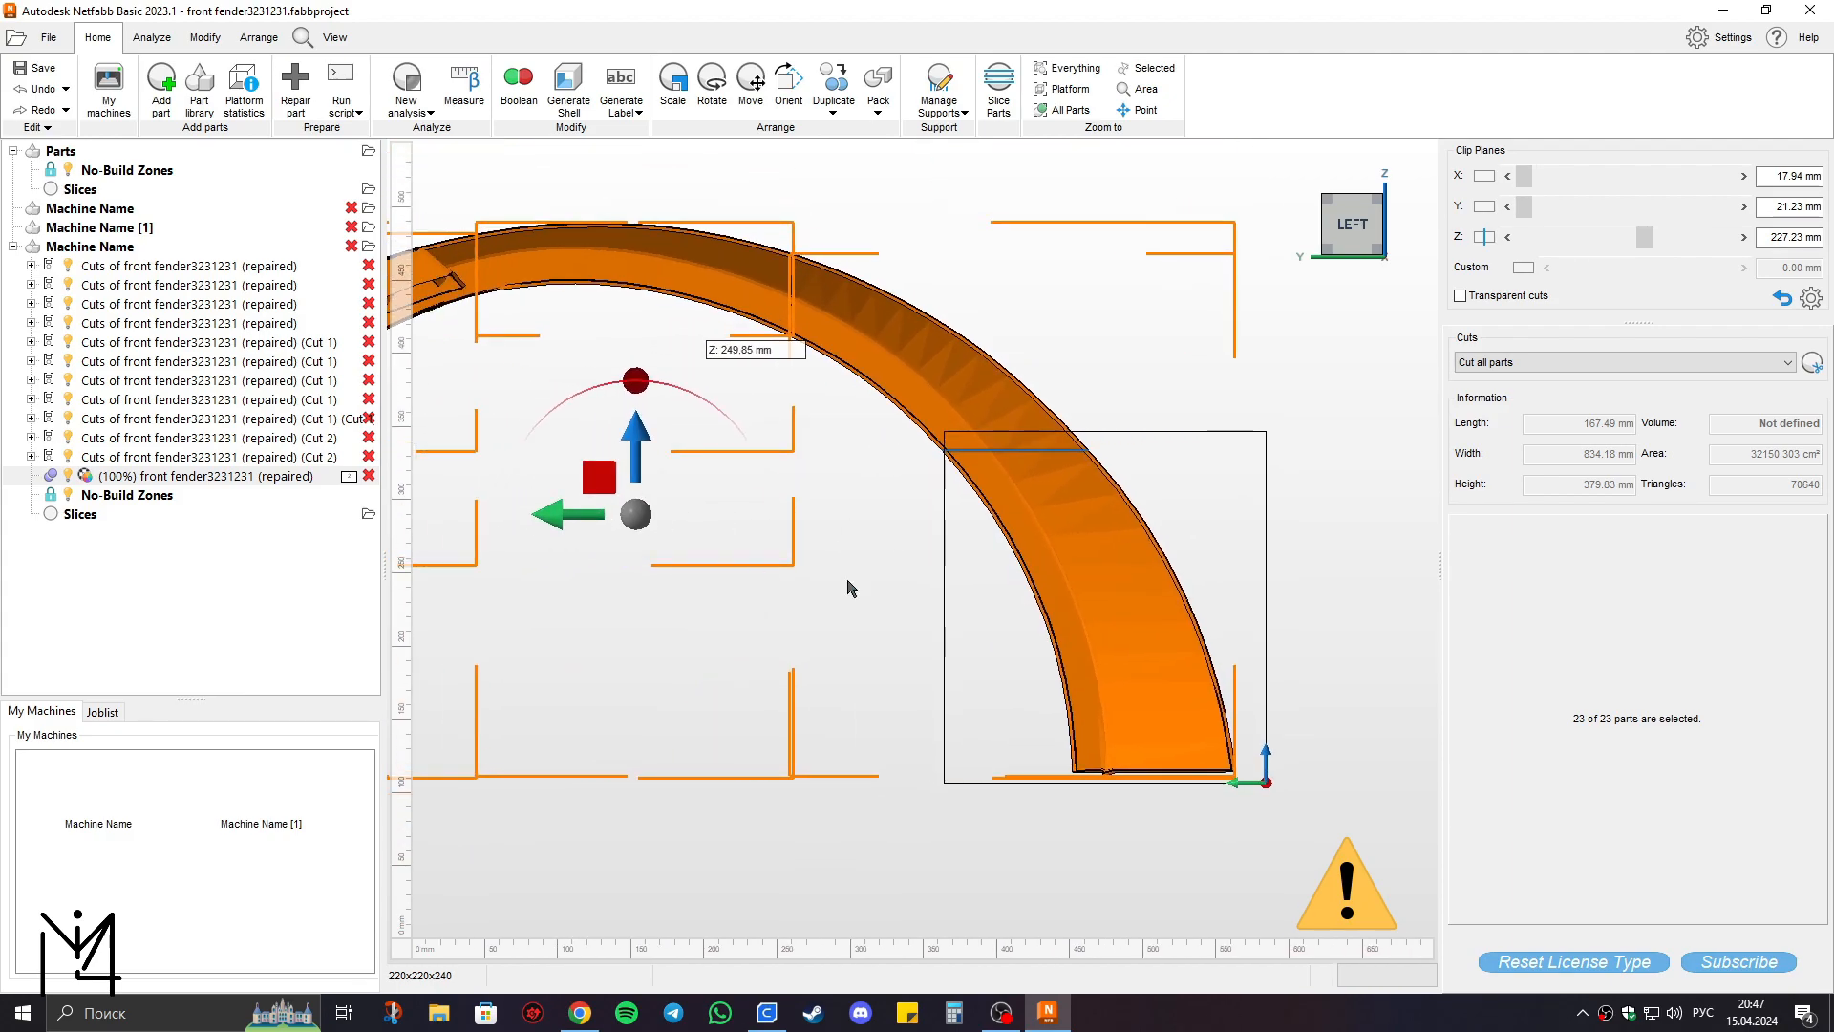
pyautogui.moveTo(572, 517); pyautogui.dragTo(580, 521)
# Set the cutting plane's yaw to -101.4°, move all parts about 283 mm in Y, and cut them.
pyautogui.click(1812, 364)
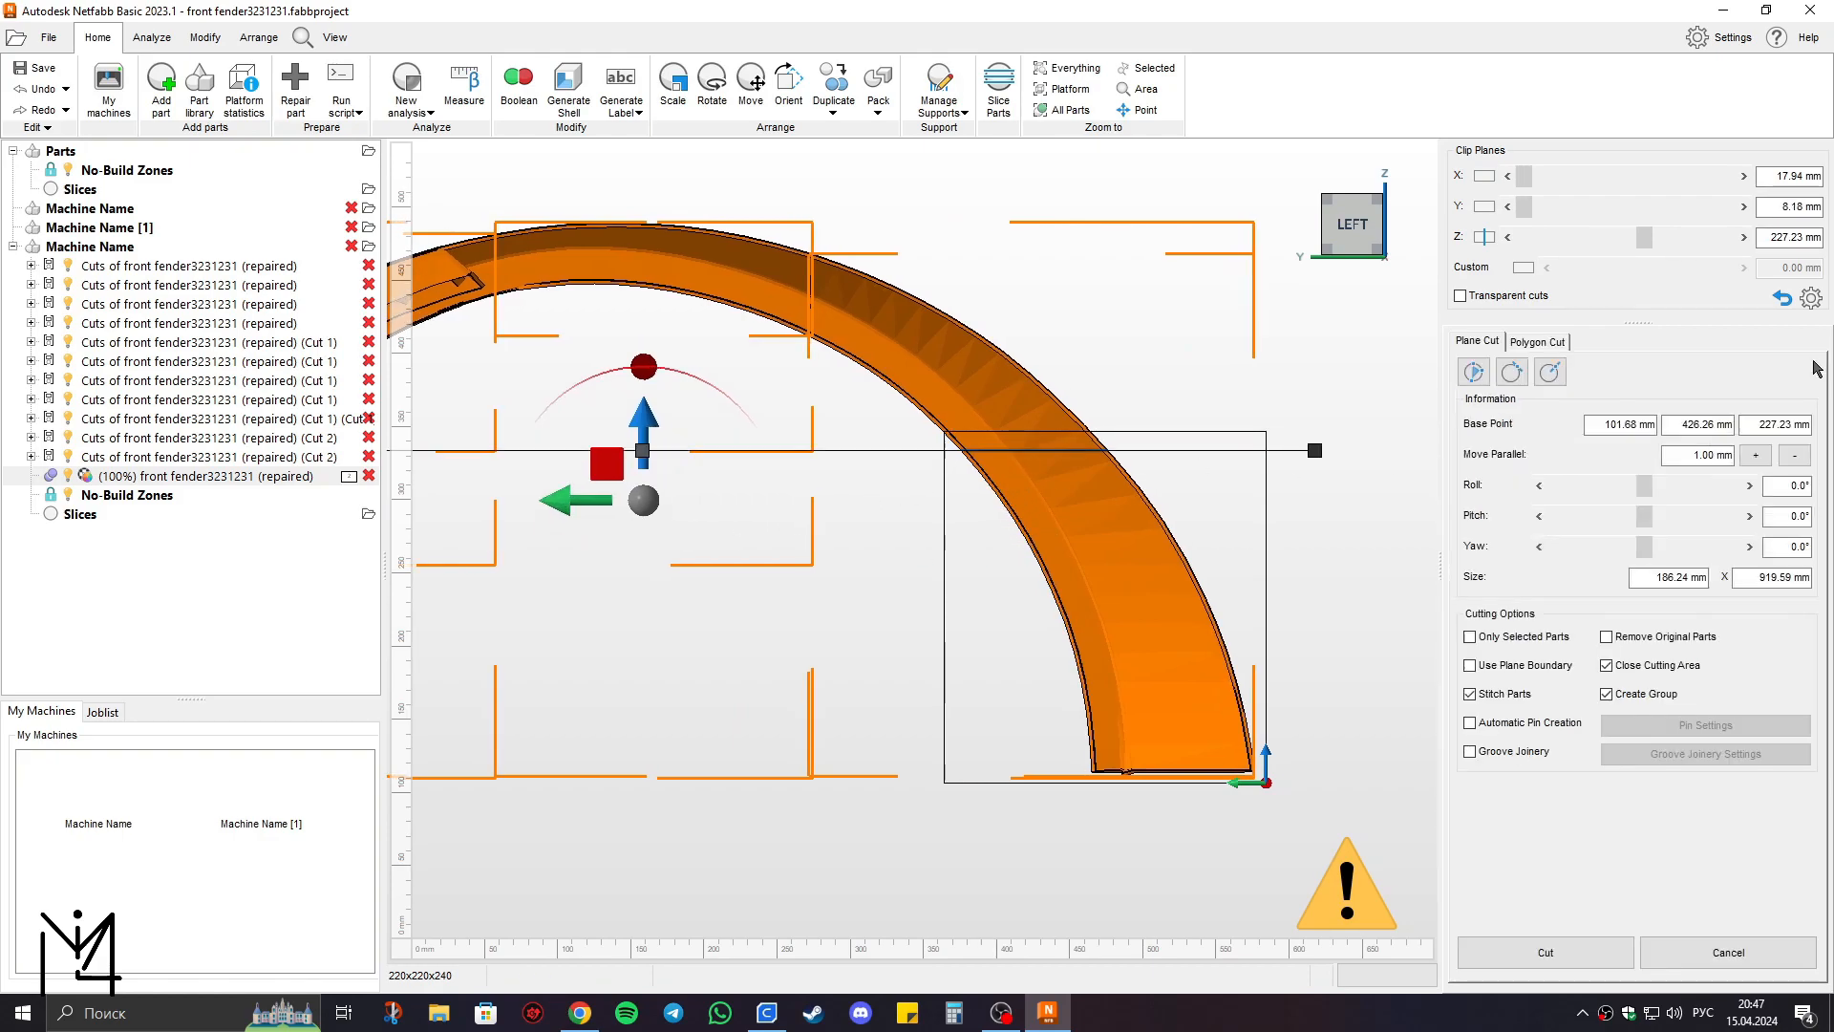
pyautogui.scroll(-4, 730, 608)
pyautogui.moveTo(616, 584); pyautogui.dragTo(996, 573, button='middle')
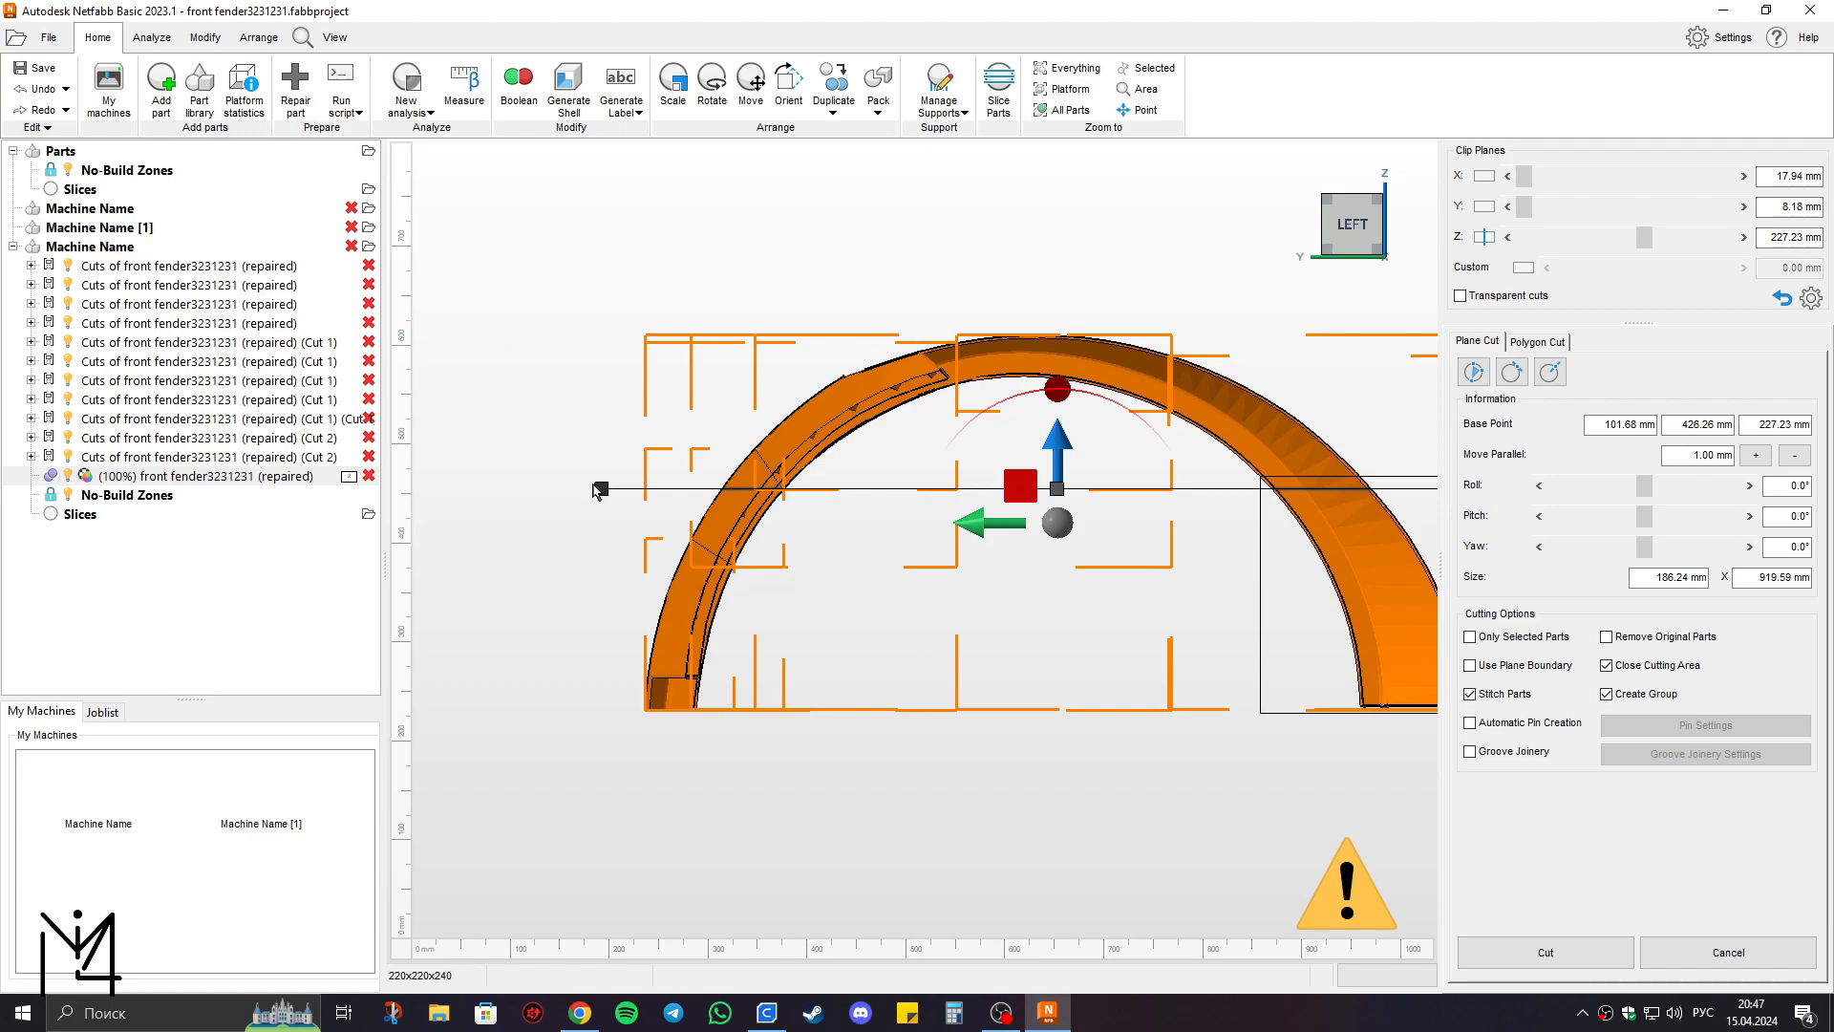
pyautogui.moveTo(1134, 583); pyautogui.dragTo(931, 583, button='right')
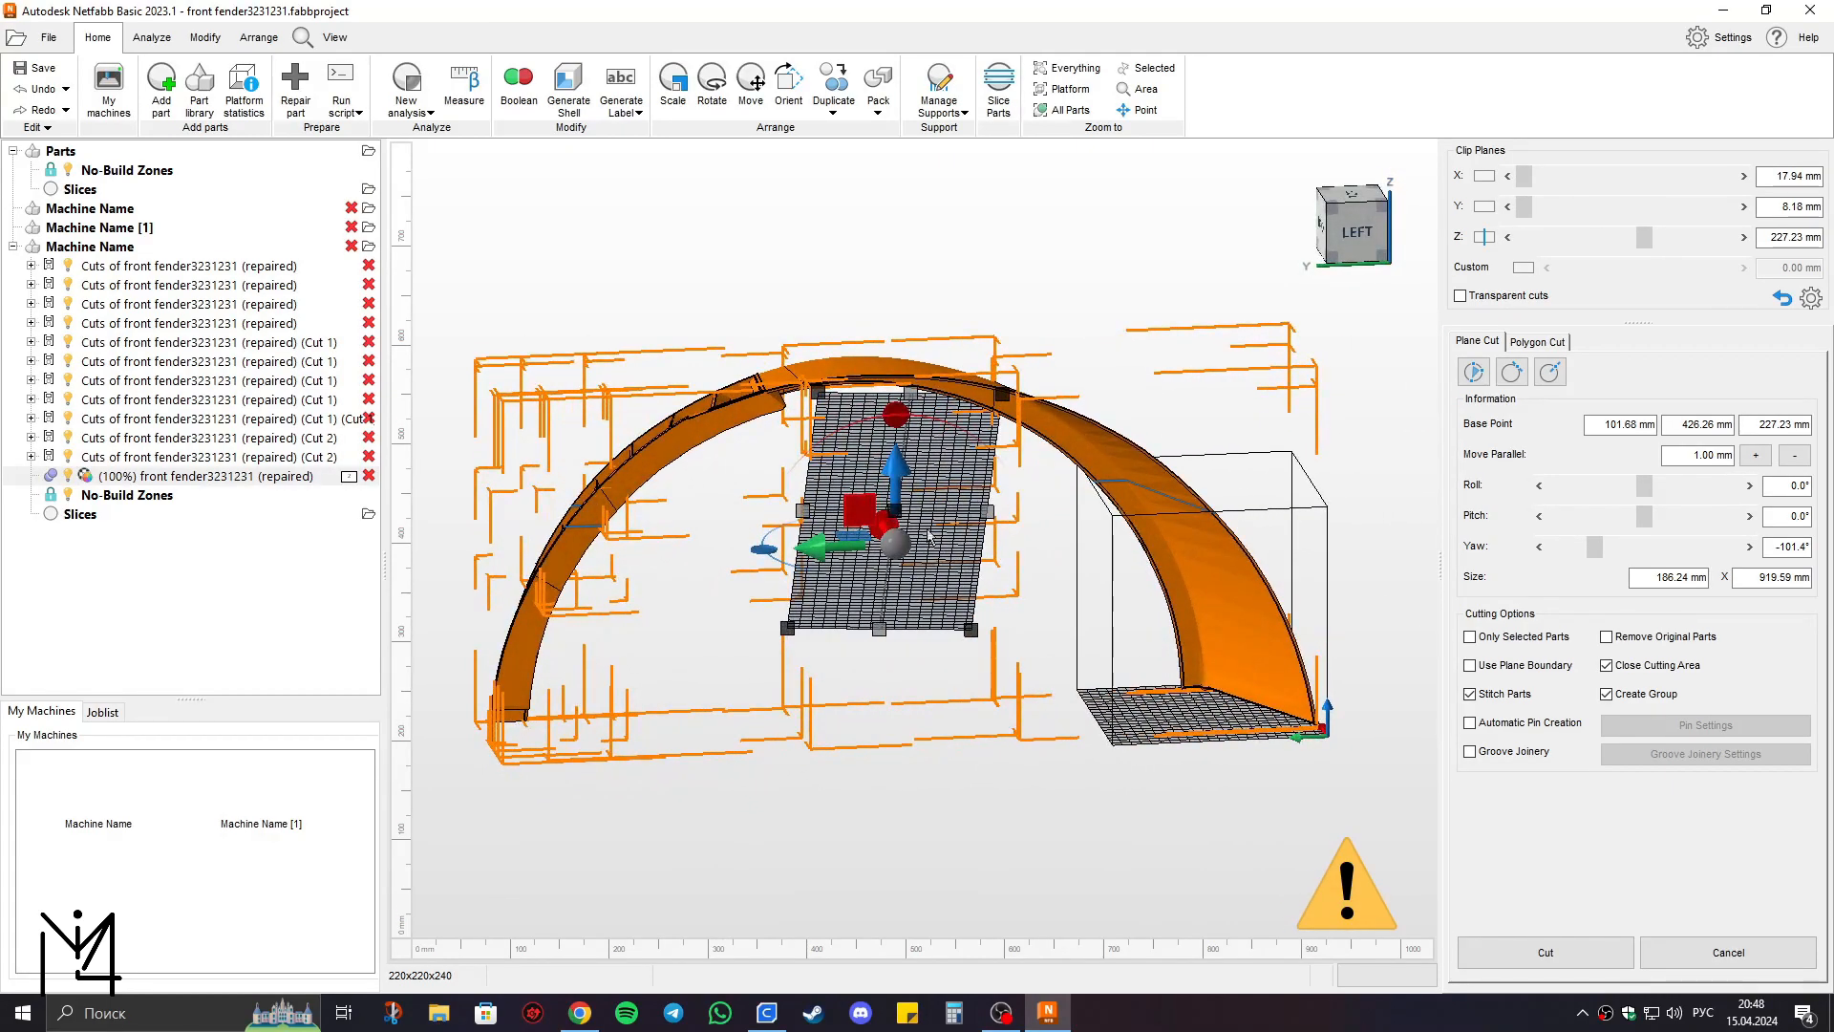
pyautogui.moveTo(815, 558); pyautogui.dragTo(535, 531)
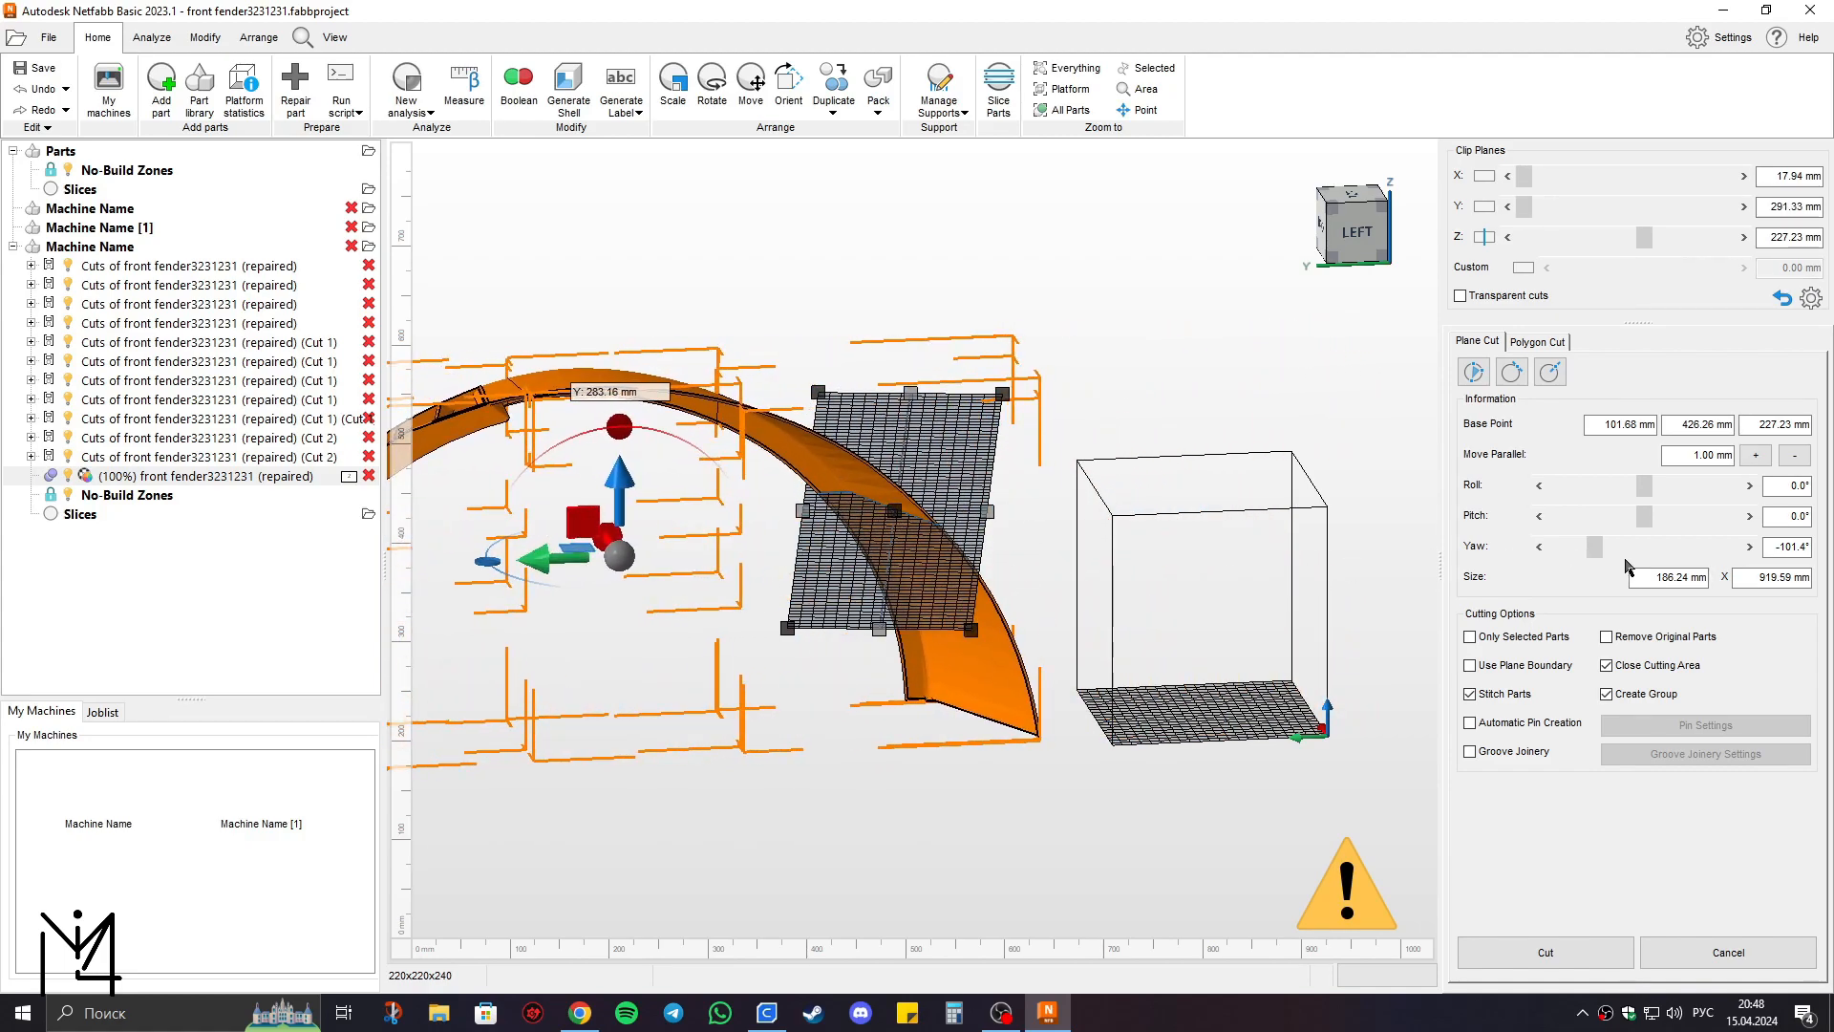
pyautogui.click(1612, 963)
# Select all 59 parts and move them about -431 mm in Y back over the build volume.
pyautogui.moveTo(882, 521); pyautogui.dragTo(982, 506, button='right')
pyautogui.scroll(-2, 984, 516)
pyautogui.moveTo(596, 407); pyautogui.dragTo(1174, 750)
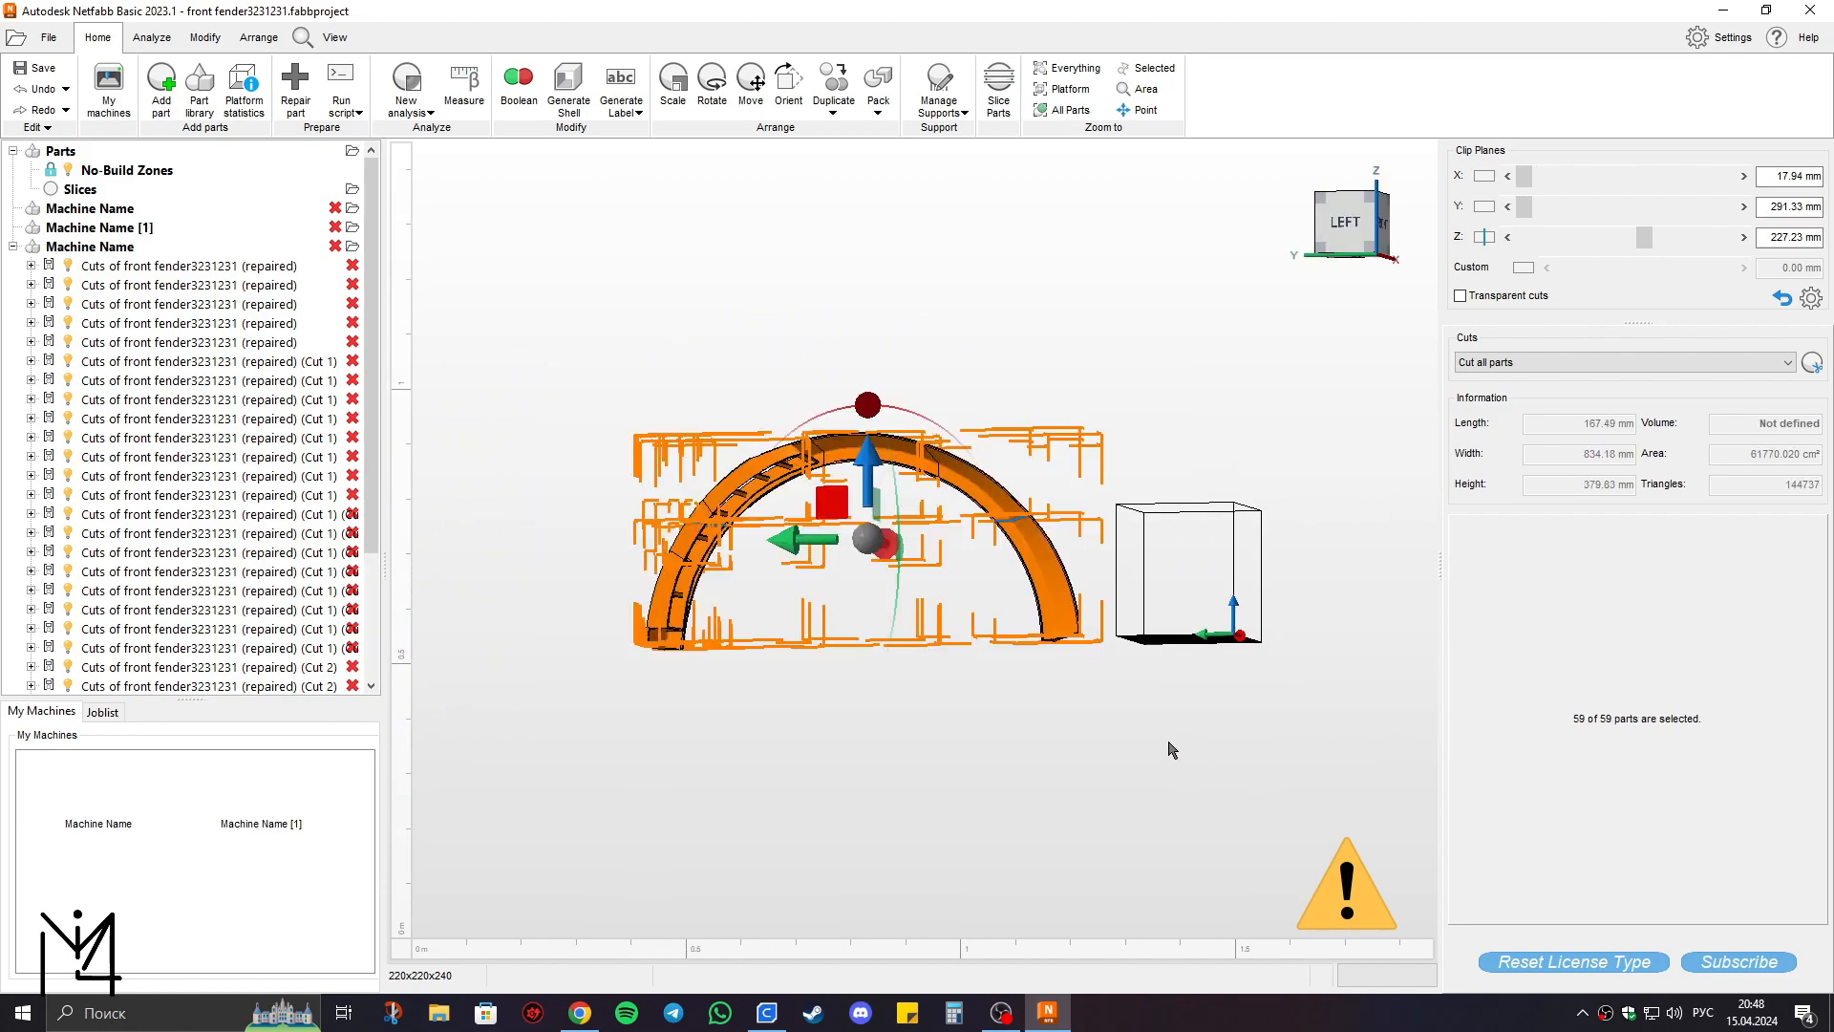
pyautogui.moveTo(791, 546); pyautogui.dragTo(1163, 657)
pyautogui.scroll(-2, 1139, 663)
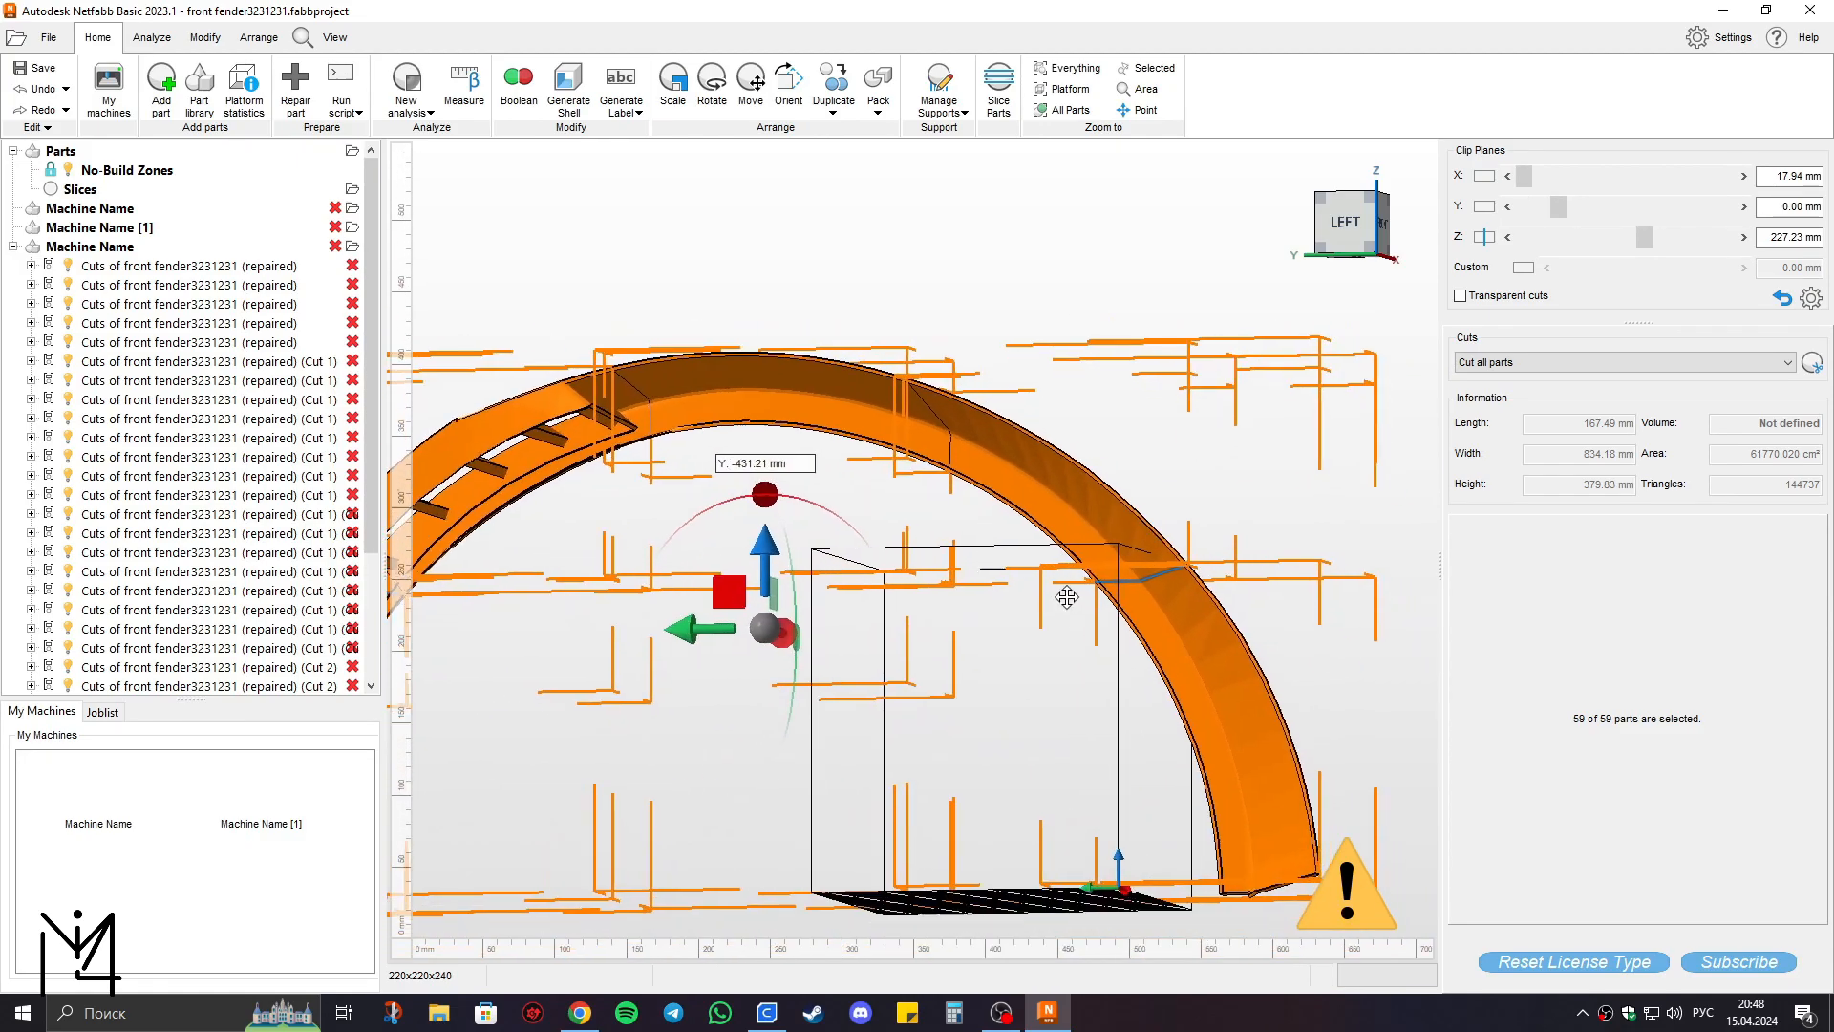
pyautogui.moveTo(1010, 602)
pyautogui.mouseDown(button='right')
pyautogui.moveTo(1020, 631)
pyautogui.moveTo(945, 643)
pyautogui.moveTo(1023, 605)
pyautogui.mouseUp(button='right')
pyautogui.scroll(-5, 1027, 615)
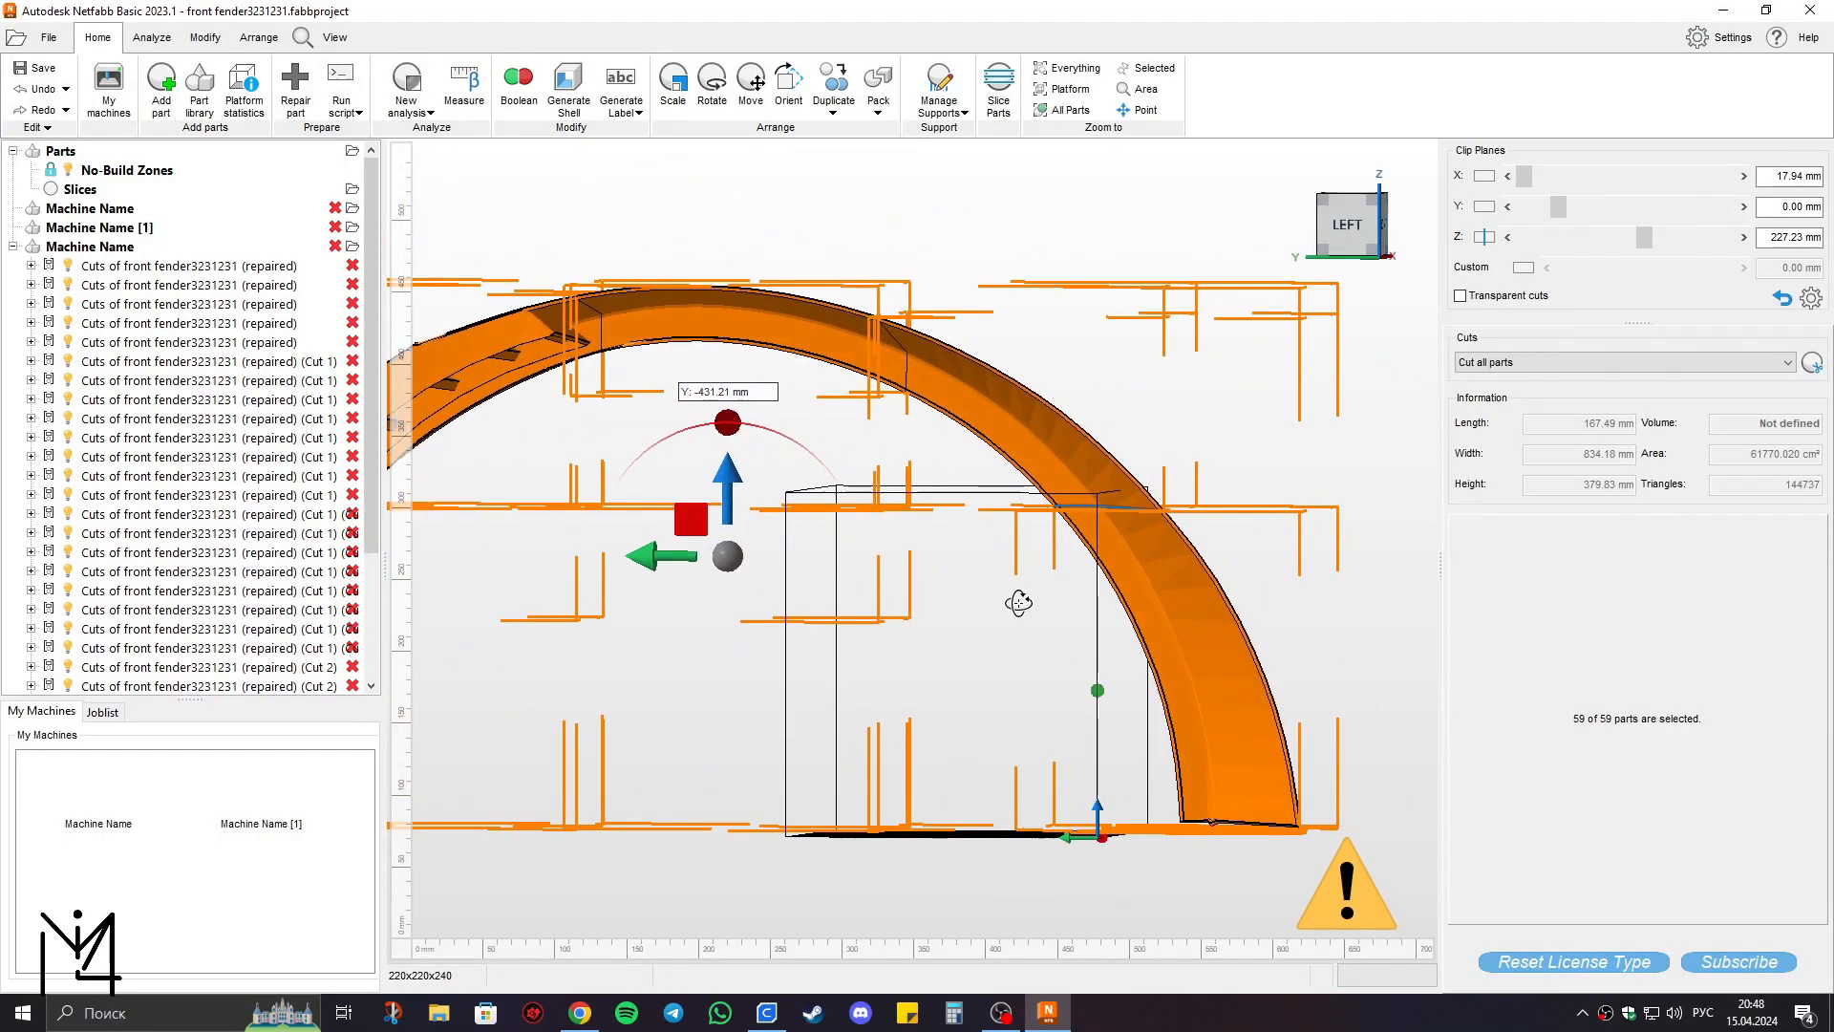
# Rotate all parts about the X axis and raise them about 70 mm in Z to align the next section with the build volume.
pyautogui.moveTo(894, 440); pyautogui.dragTo(959, 481)
pyautogui.scroll(5, 1000, 592)
pyautogui.moveTo(762, 470); pyautogui.dragTo(741, 380)
pyautogui.scroll(-3, 754, 590)
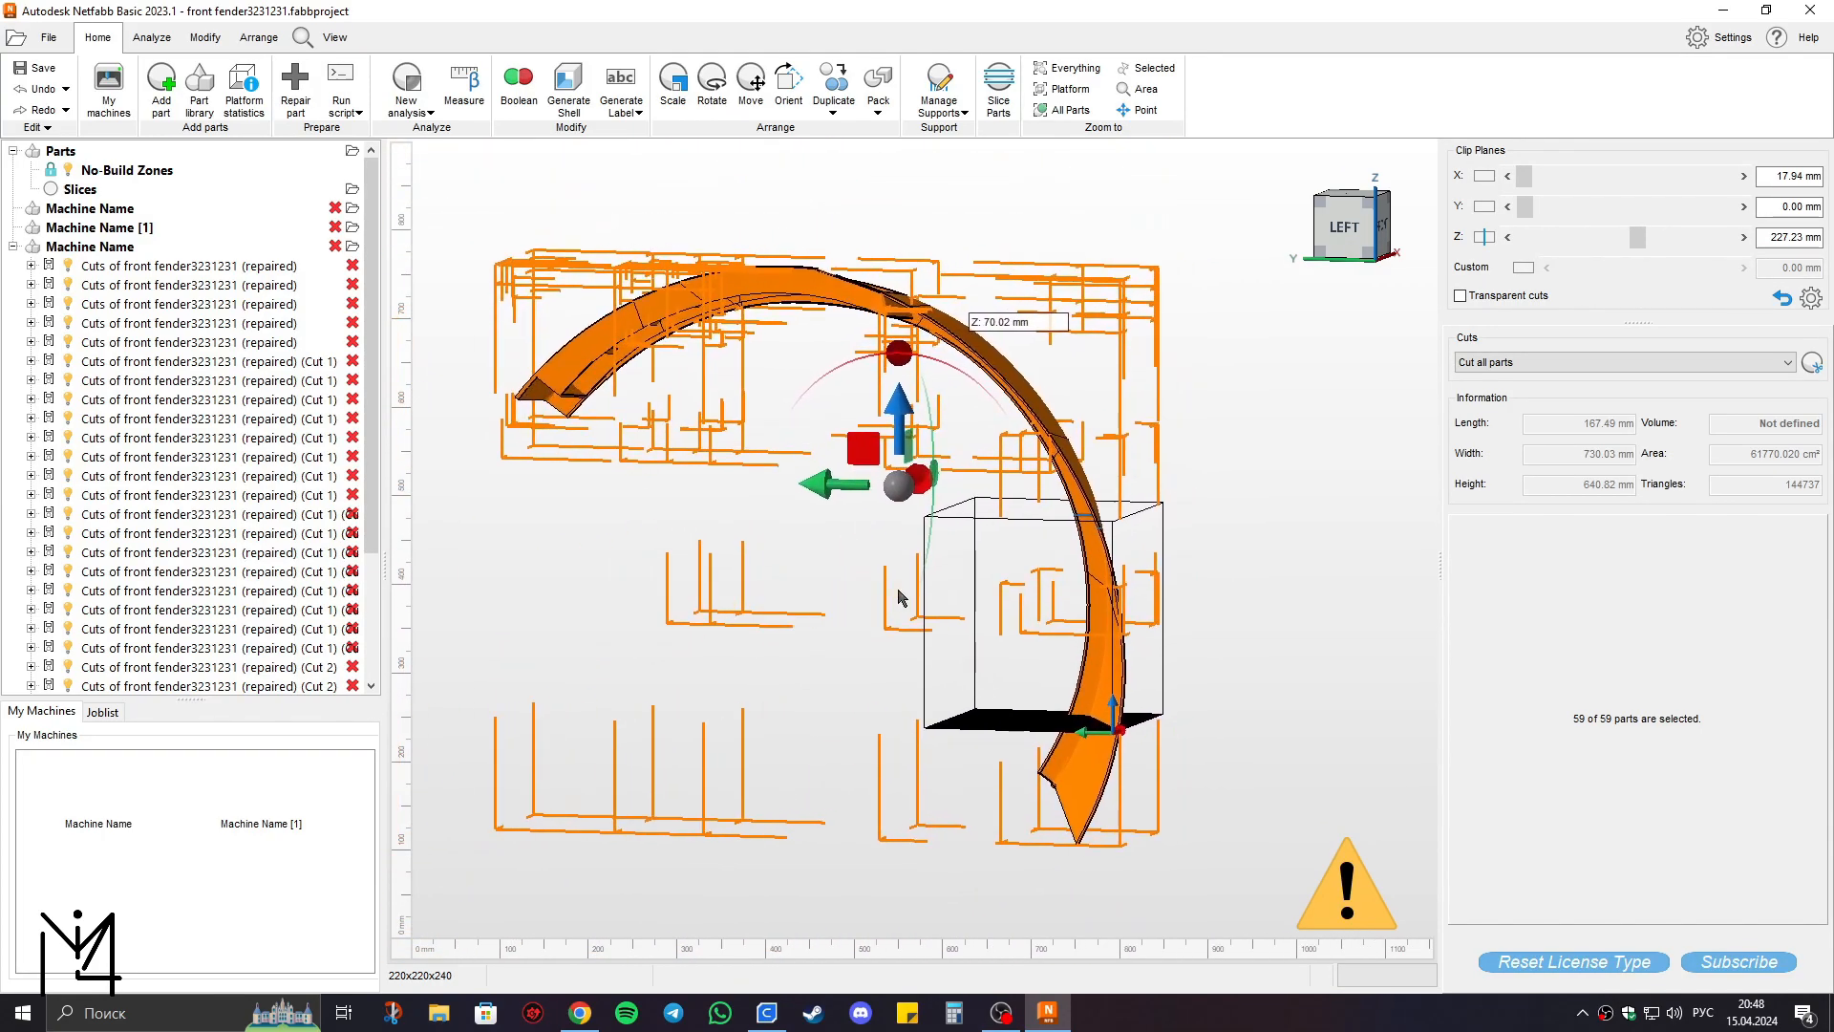
# Cut all 59 parts with a horizontal plane at Z 227.23 mm near the top of the build volume.
pyautogui.scroll(5, 864, 598)
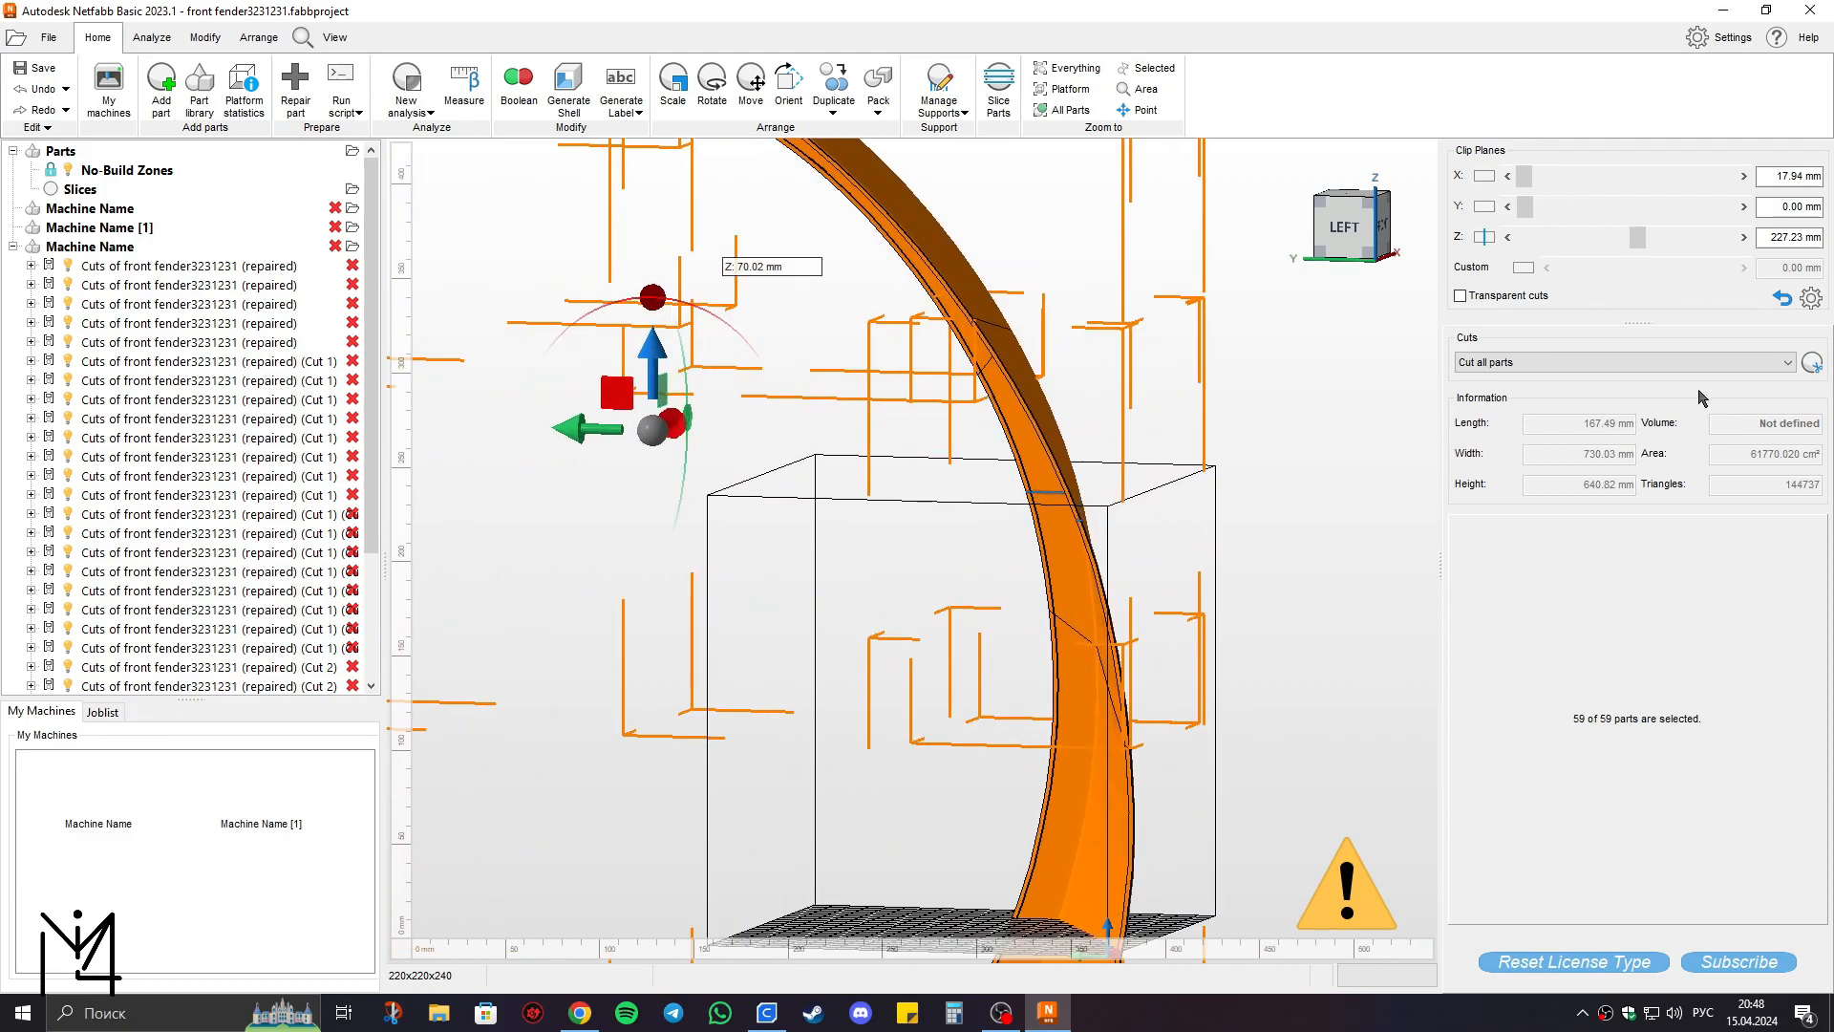
pyautogui.click(1812, 363)
pyautogui.scroll(-5, 1007, 614)
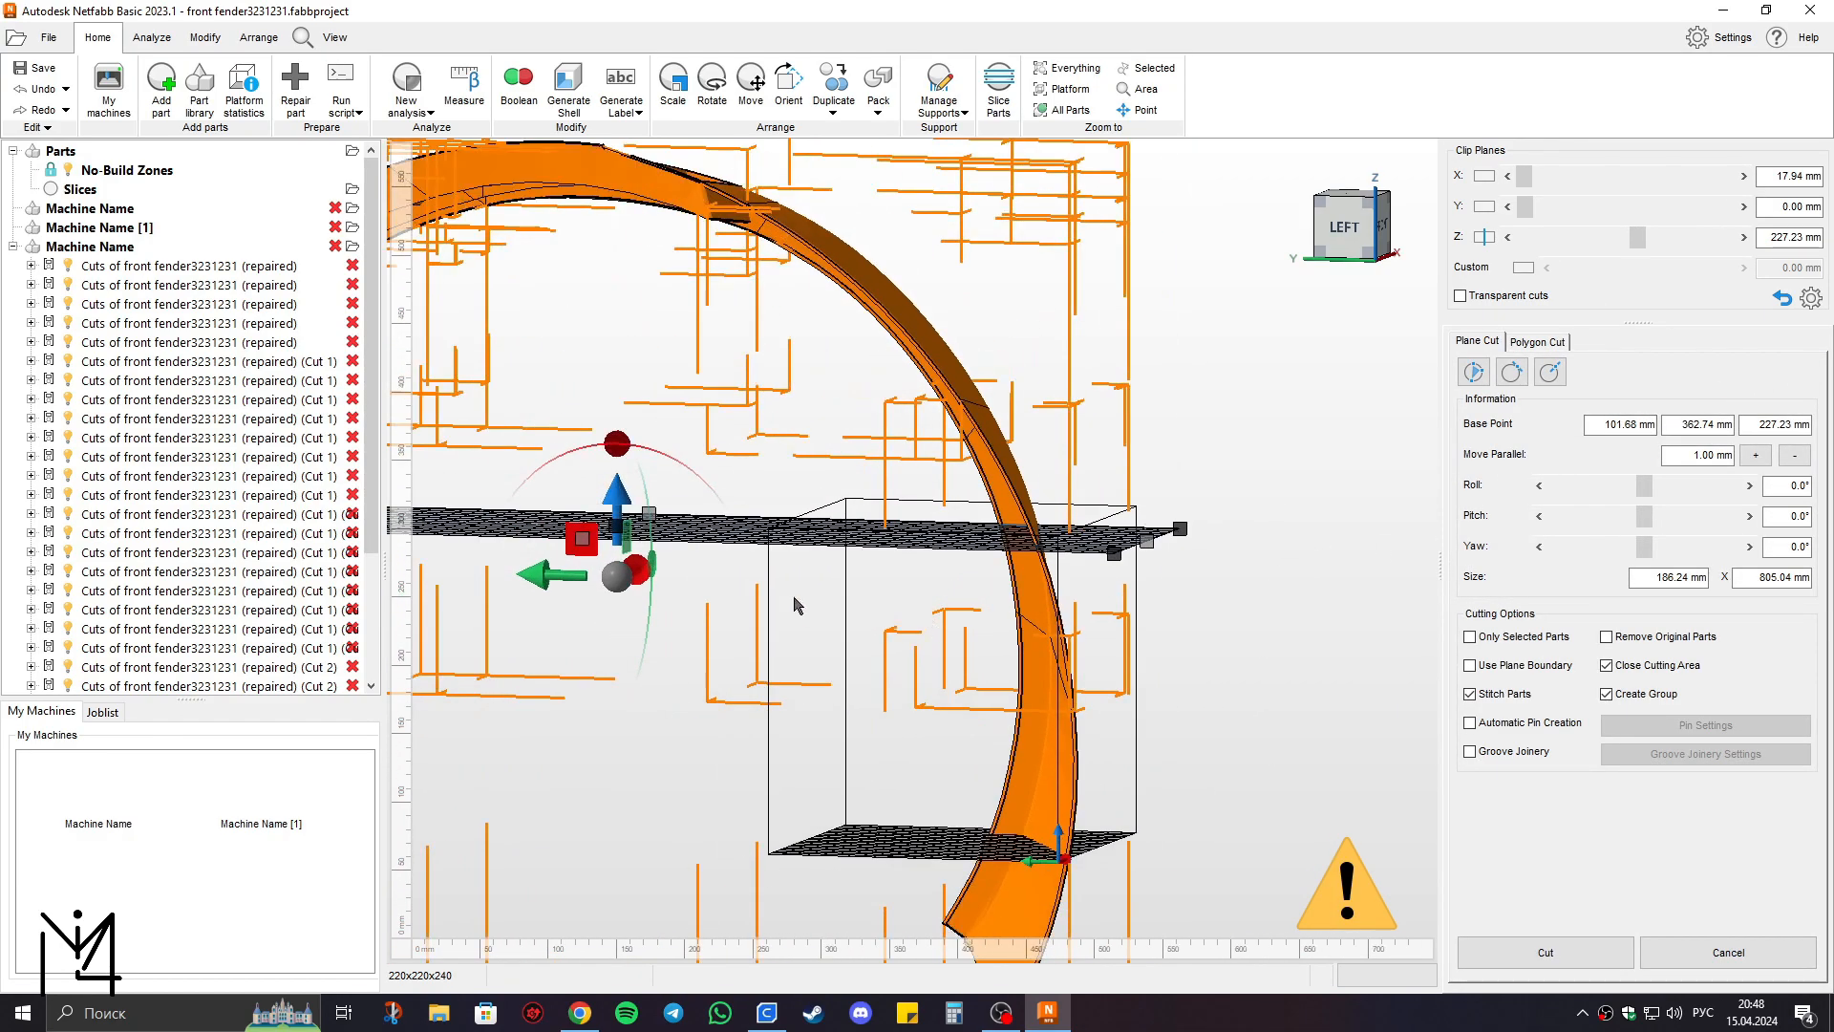
pyautogui.click(1589, 952)
# Examine the cut lines along the fender's outer side, especially around the slotted section.
pyautogui.moveTo(1213, 614); pyautogui.dragTo(981, 662, button='right')
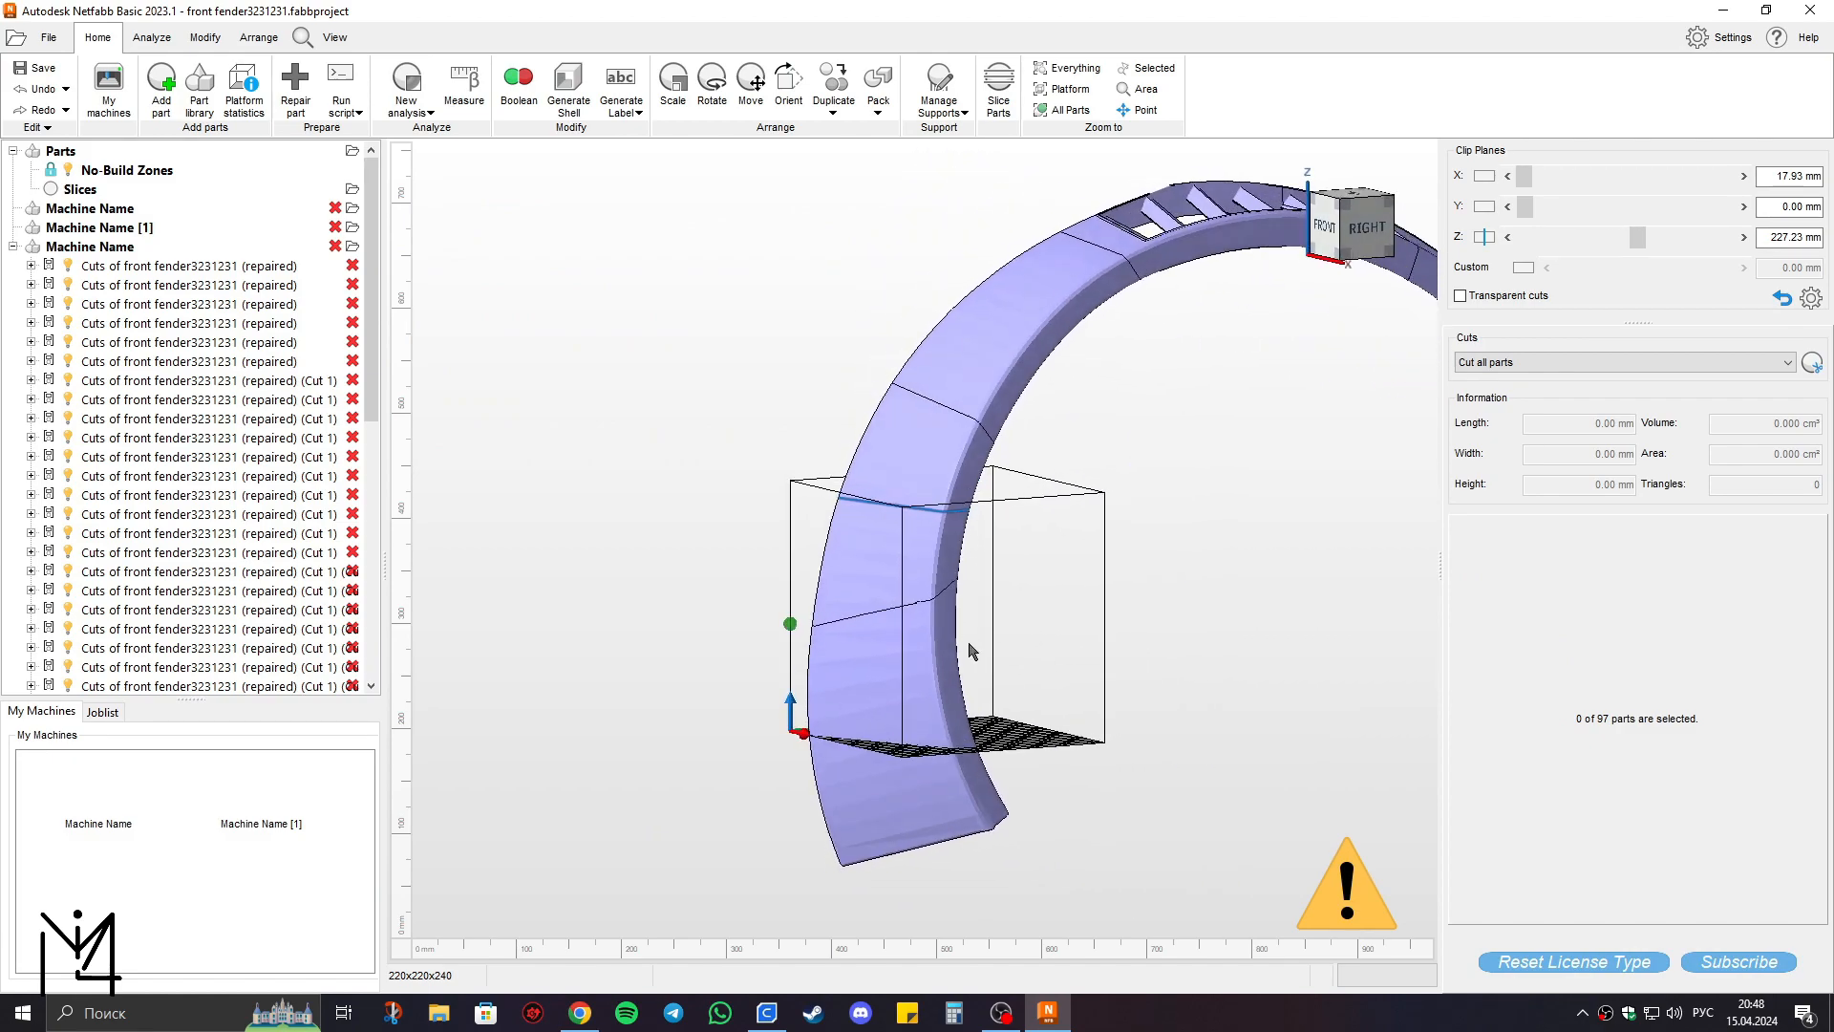
pyautogui.moveTo(903, 473); pyautogui.dragTo(840, 638, button='middle')
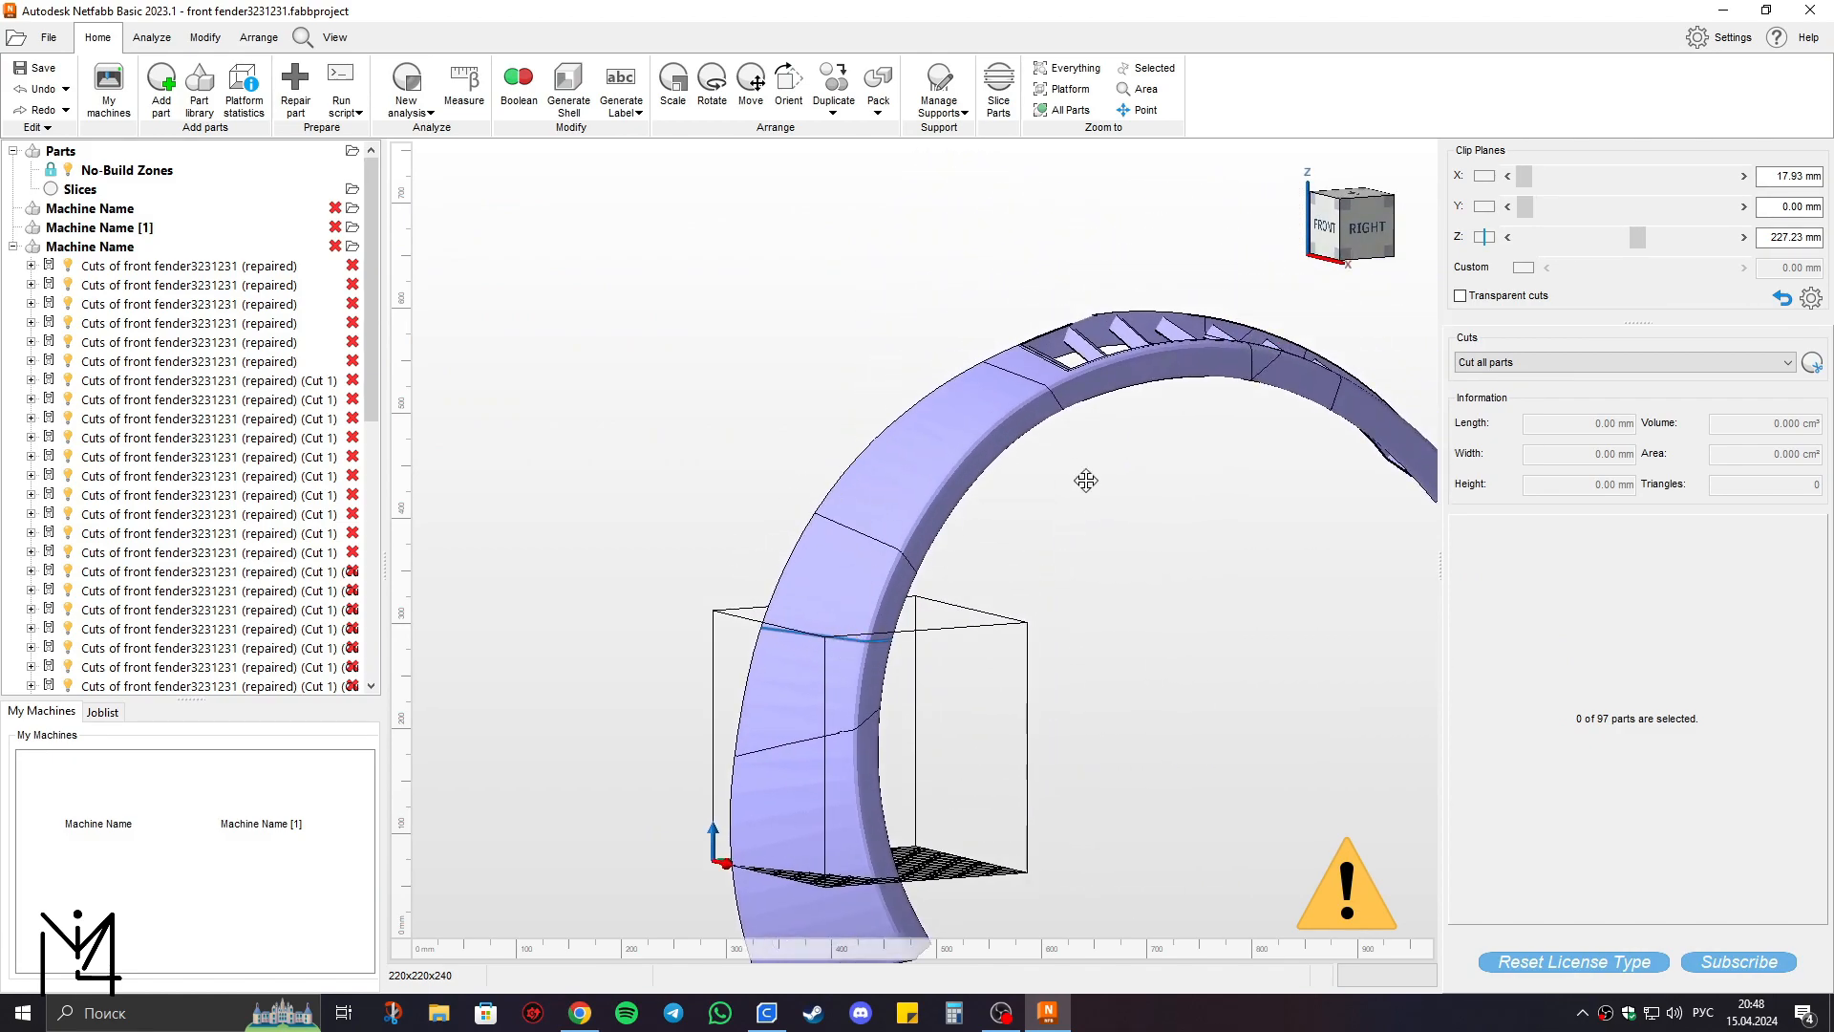
pyautogui.moveTo(1096, 475); pyautogui.dragTo(877, 678, button='middle')
pyautogui.moveTo(1030, 671); pyautogui.dragTo(942, 605, button='right')
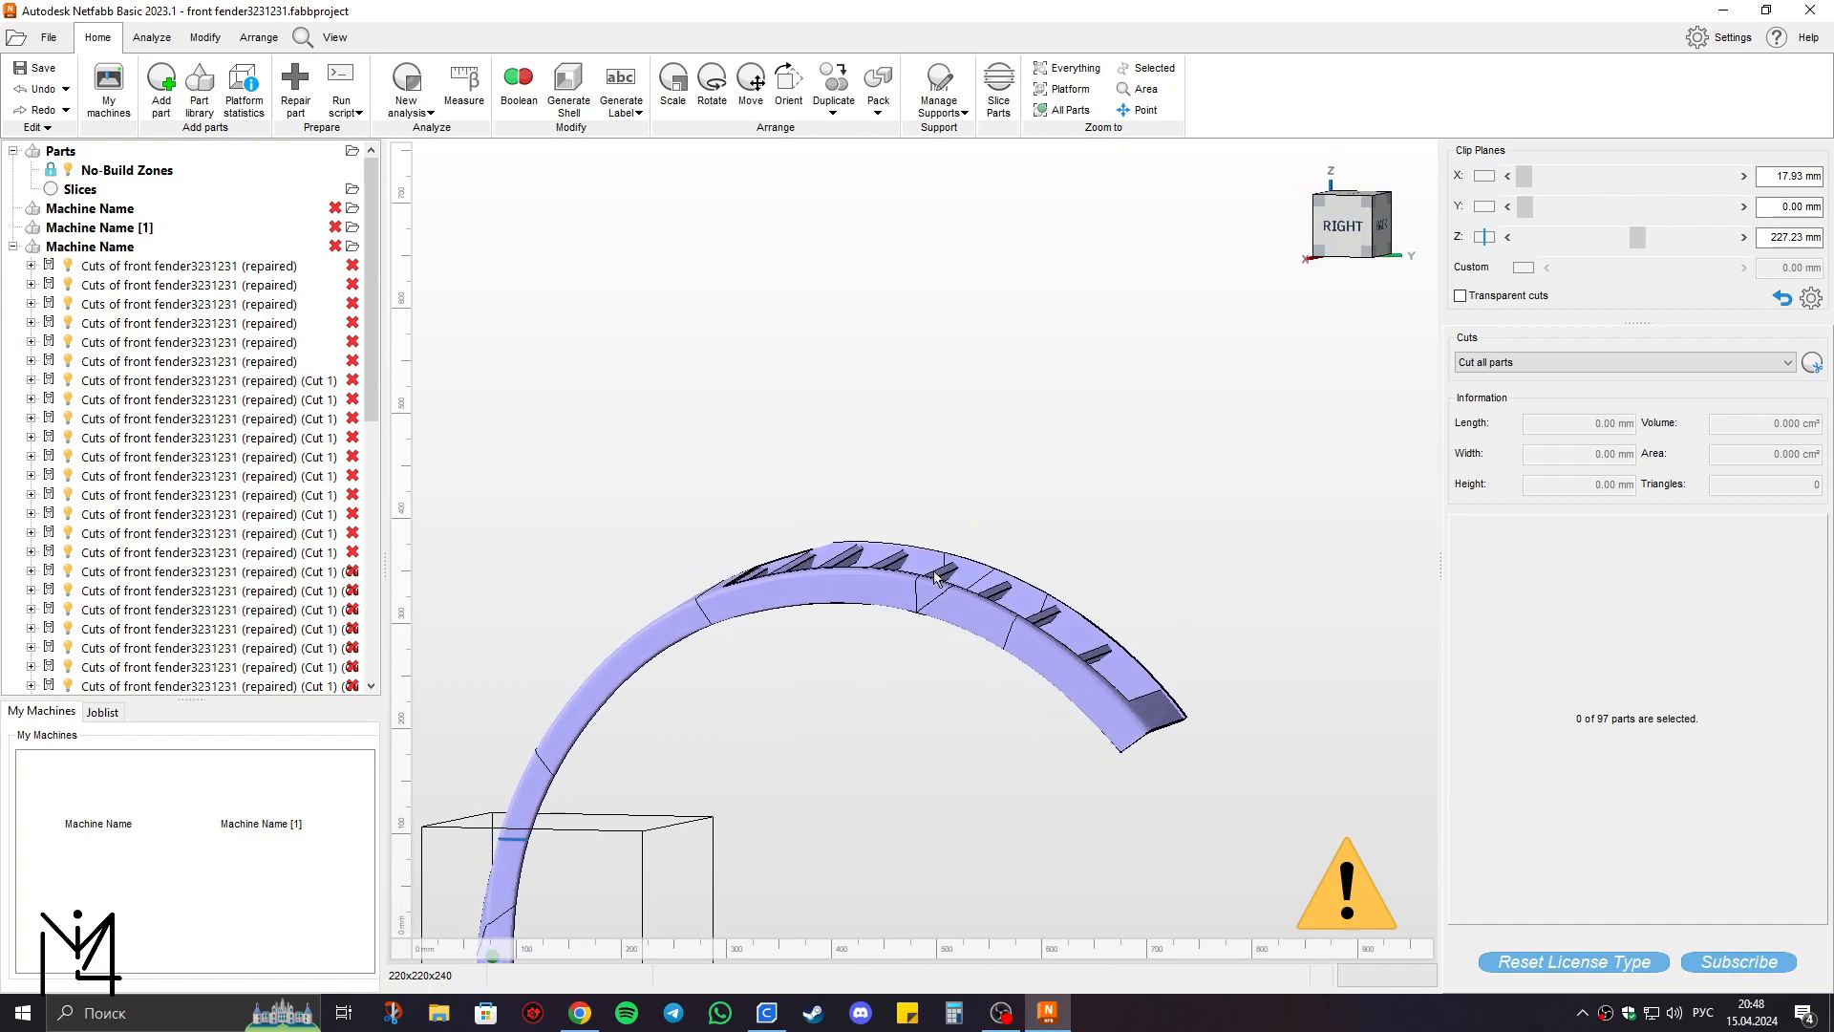
pyautogui.scroll(5, 942, 622)
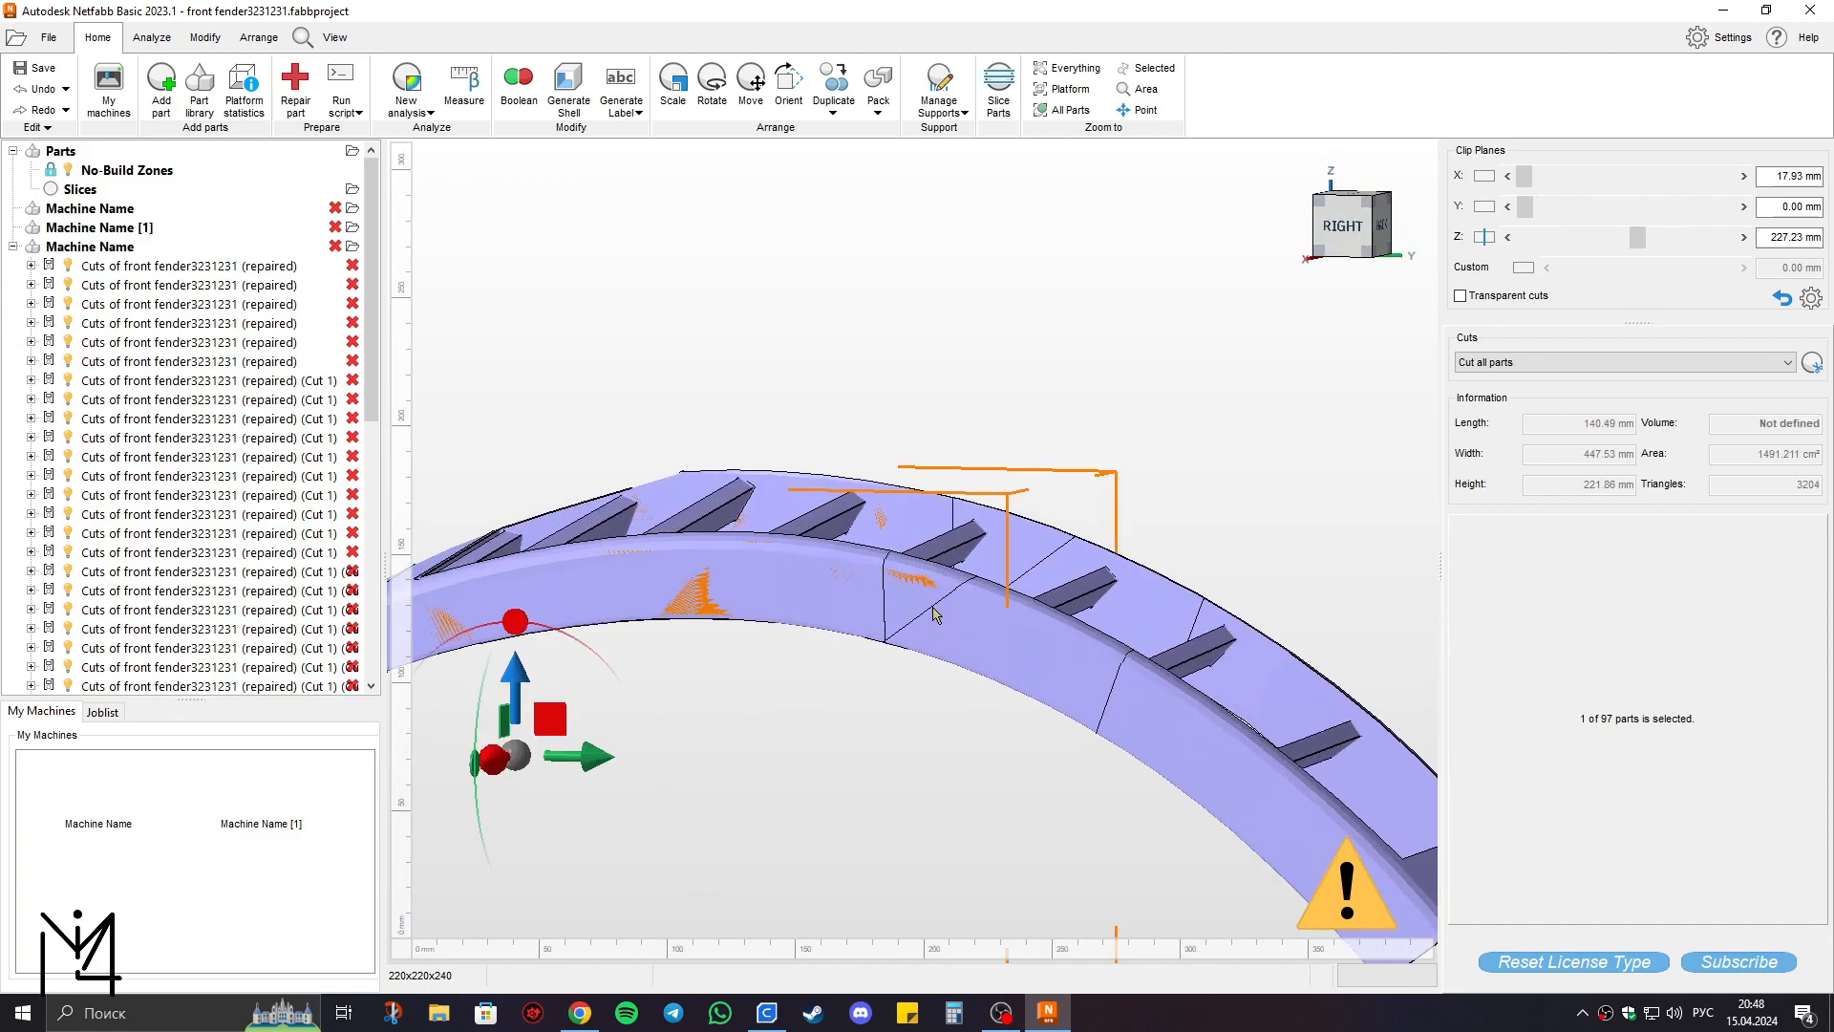
pyautogui.scroll(-4, 941, 617)
pyautogui.scroll(3, 946, 623)
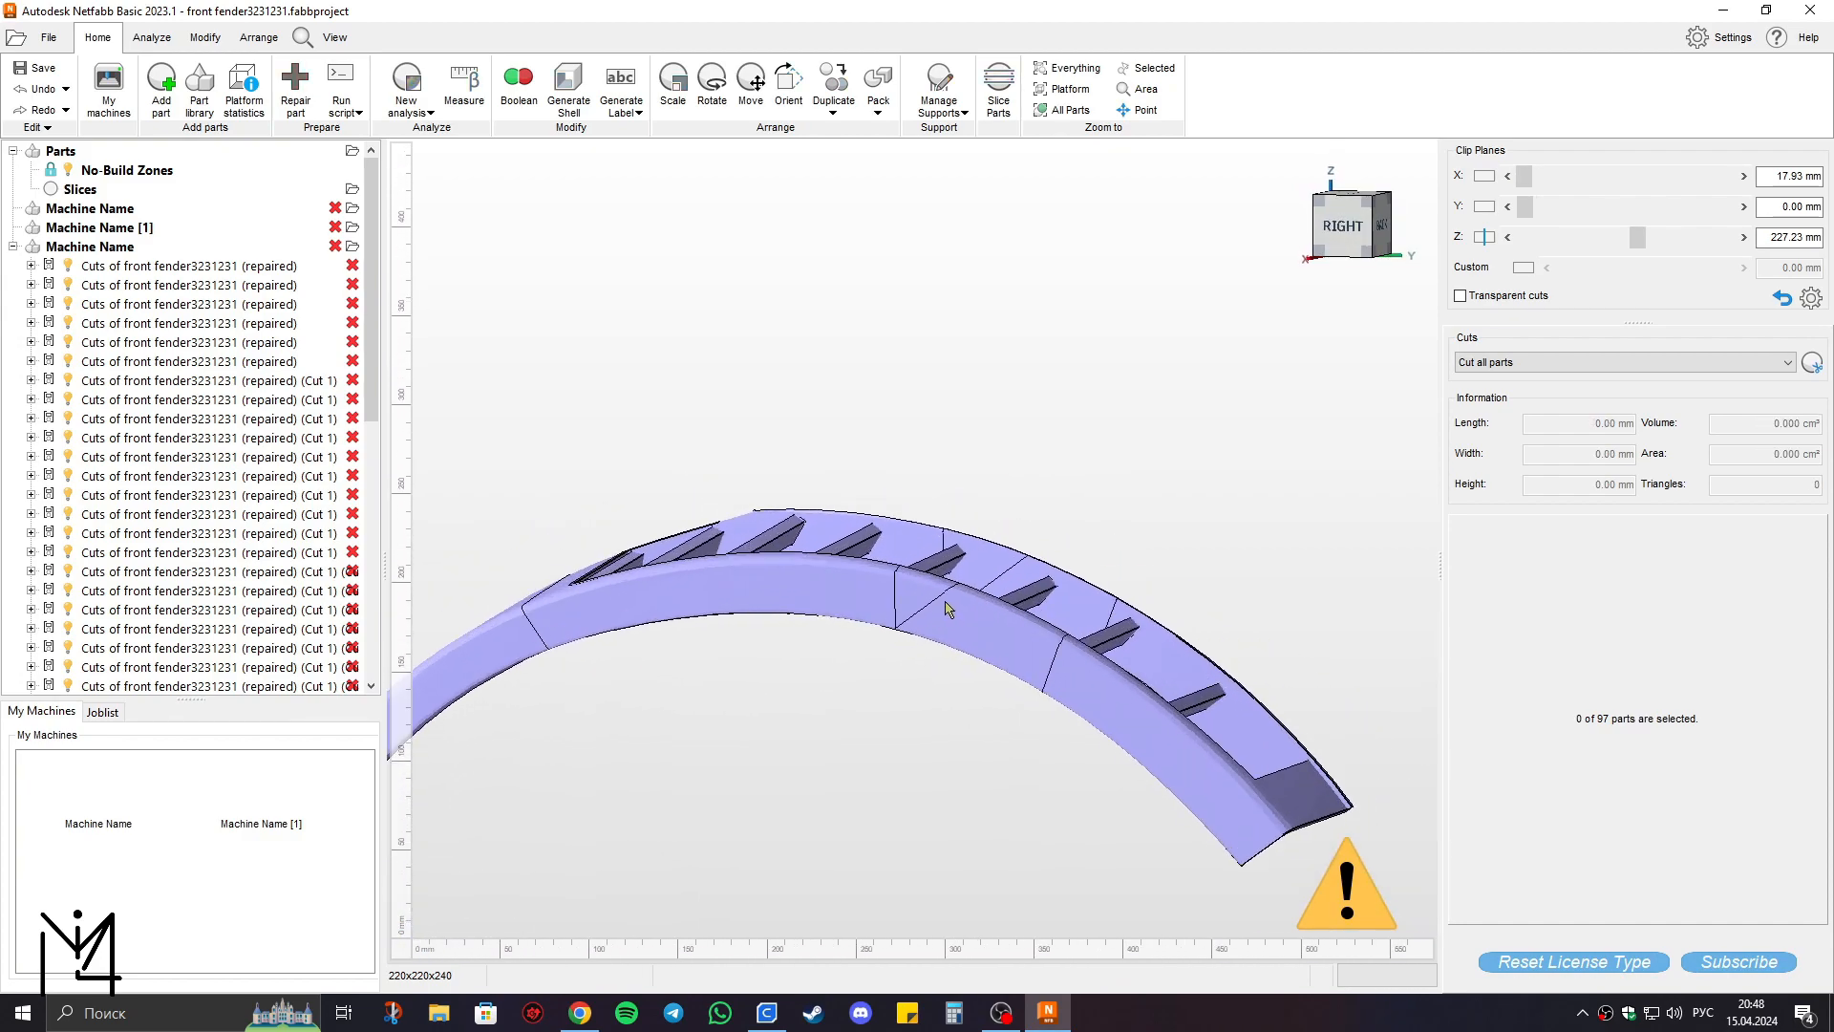
# Select the sections around the fender's slotted area singly and together to examine where the cuts divide them.
pyautogui.click(983, 647)
pyautogui.scroll(2, 997, 676)
pyautogui.scroll(-2, 1120, 704)
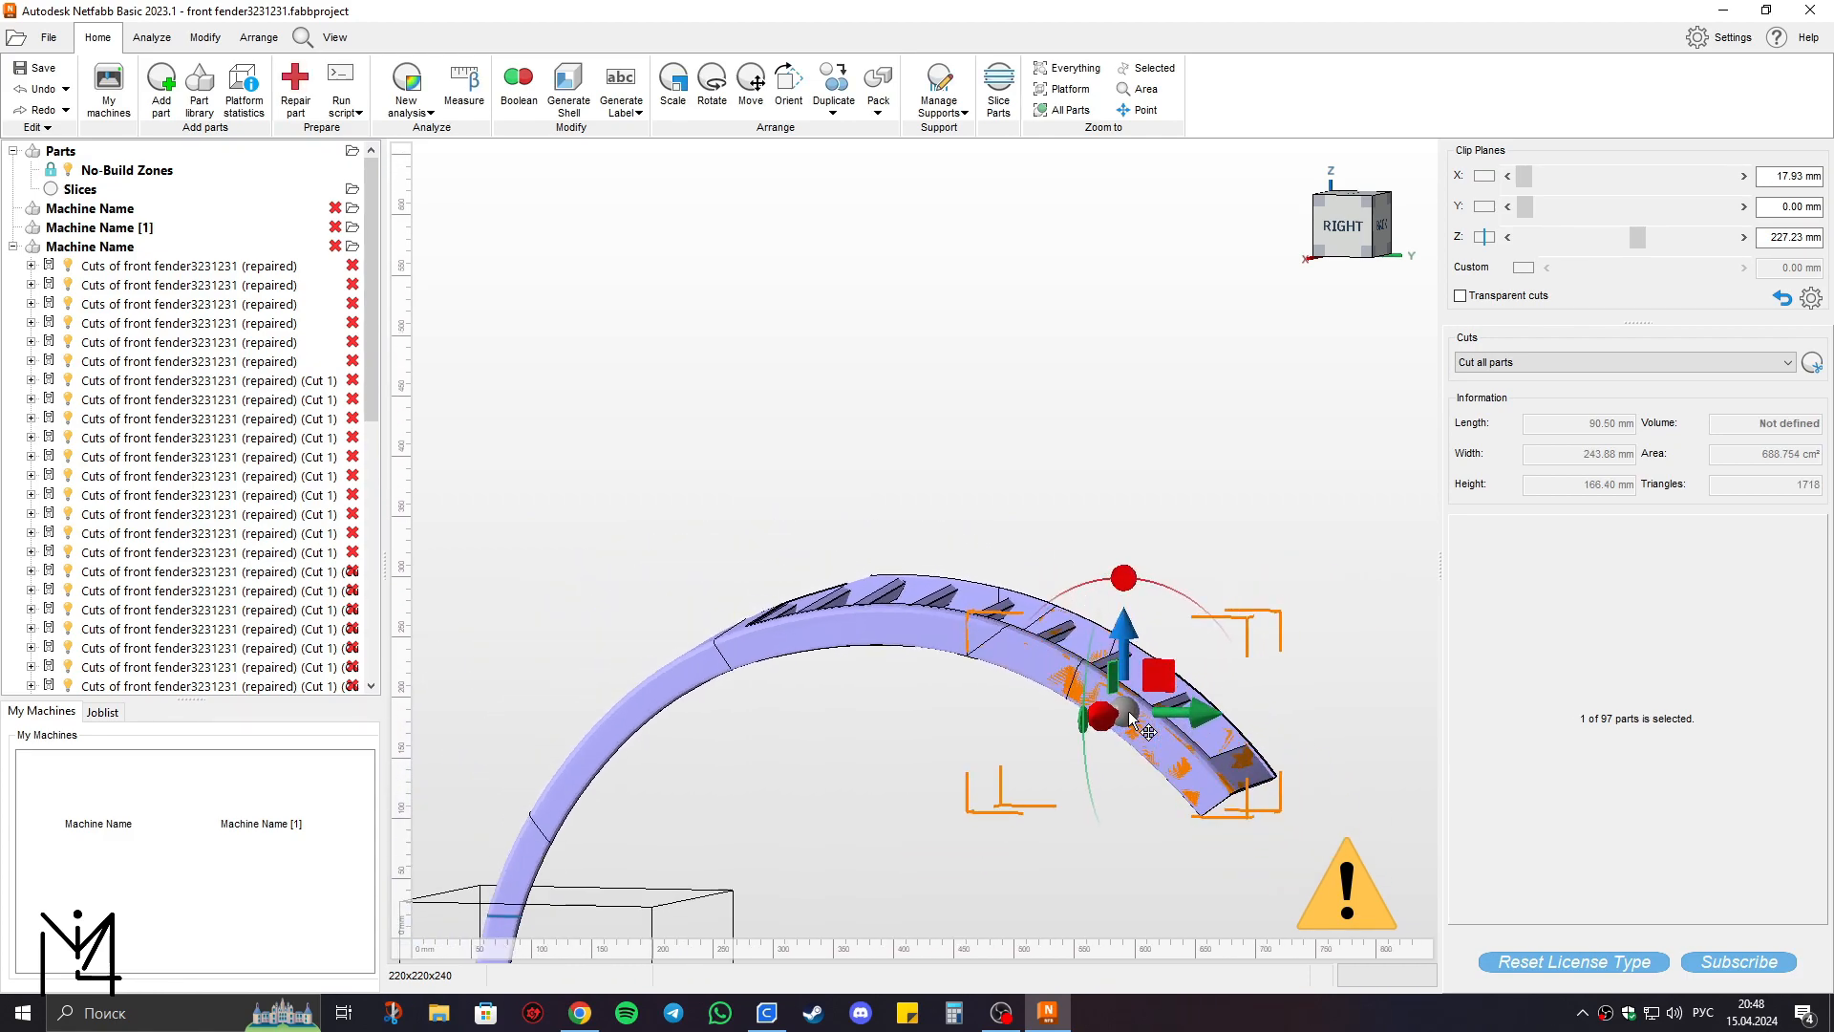
pyautogui.scroll(2, 1139, 718)
pyautogui.click(1218, 776)
pyautogui.click(1181, 772)
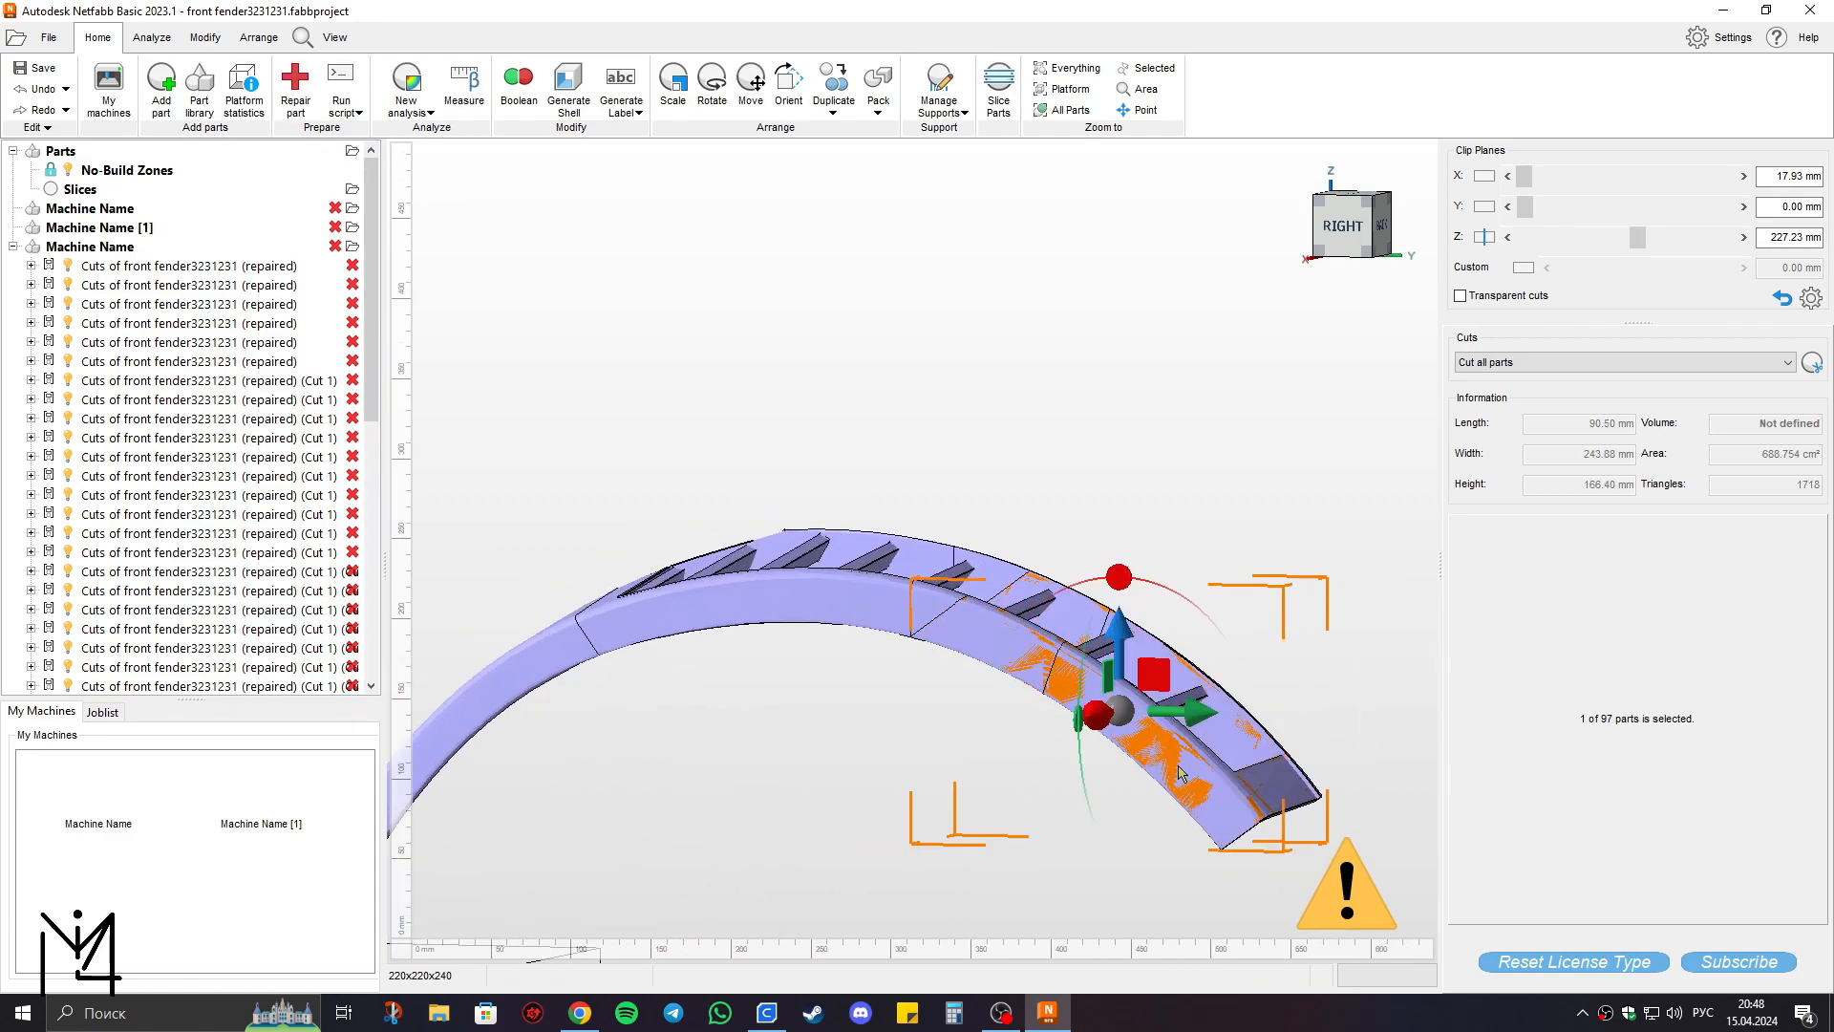
pyautogui.keyDown('ctrl'); pyautogui.click(991, 646); pyautogui.keyUp('ctrl')
pyautogui.scroll(3, 946, 636)
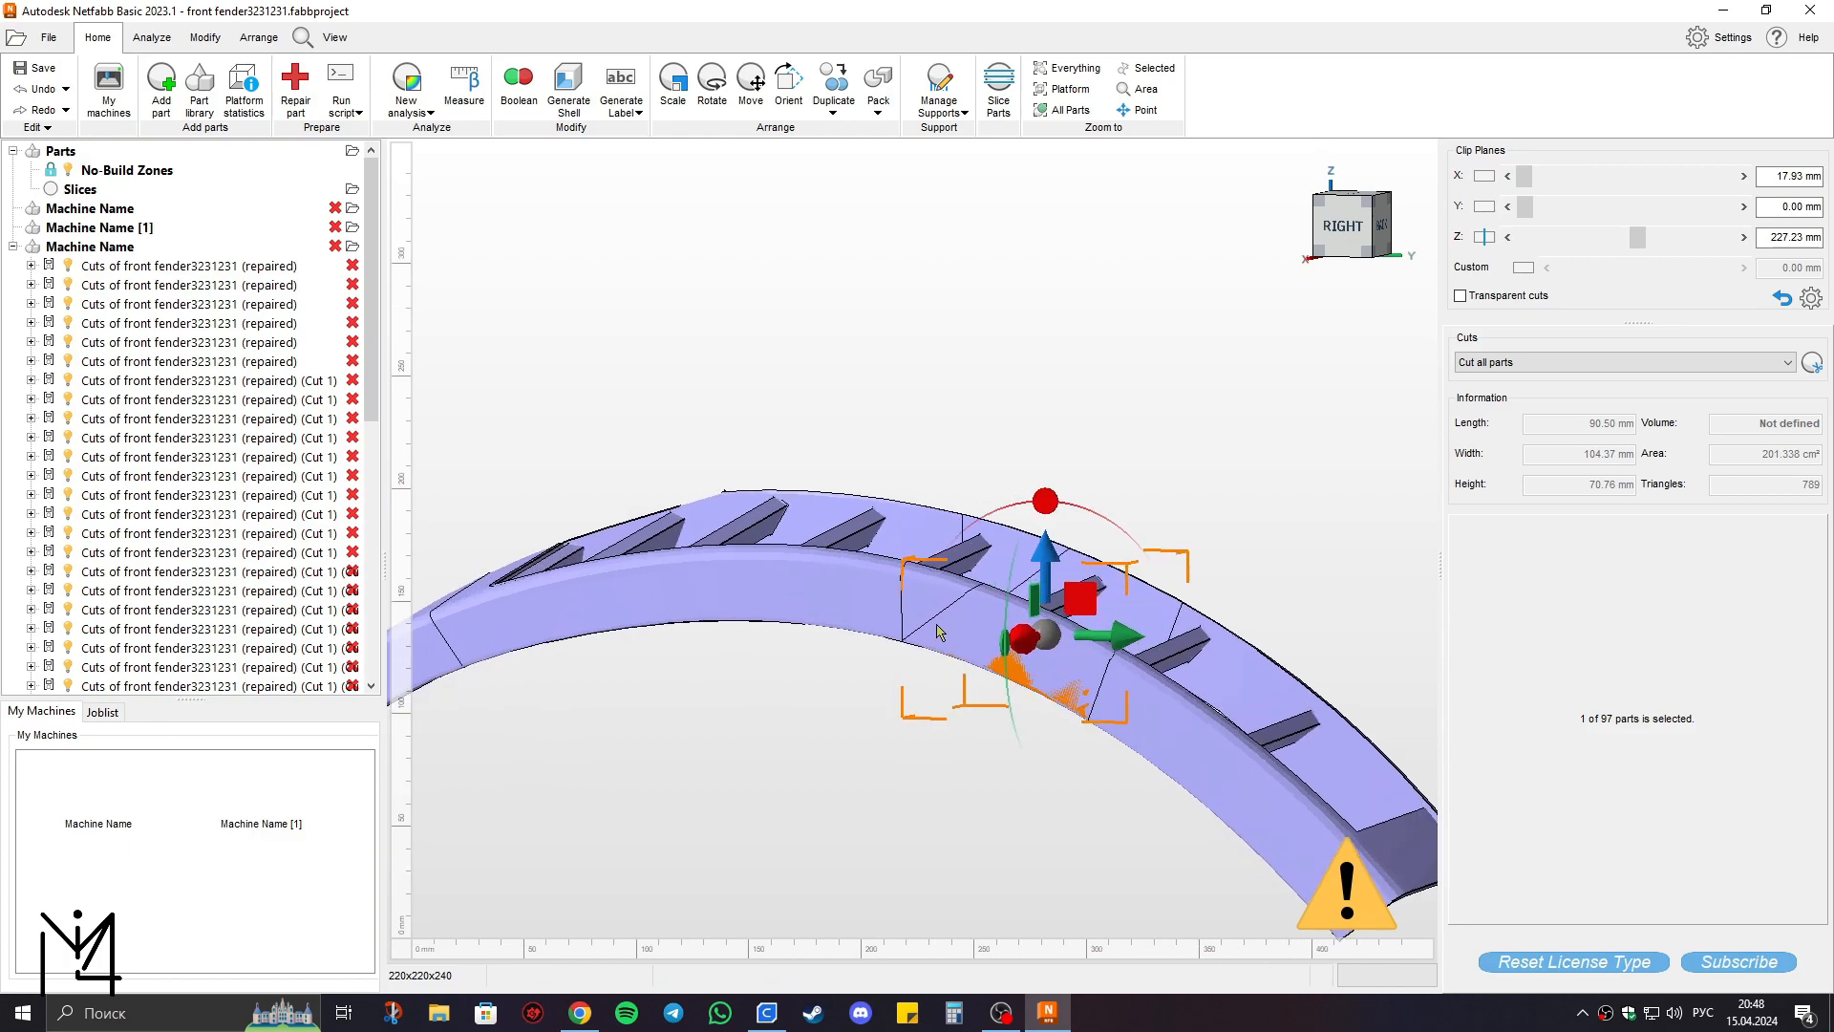
pyautogui.scroll(-3, 888, 669)
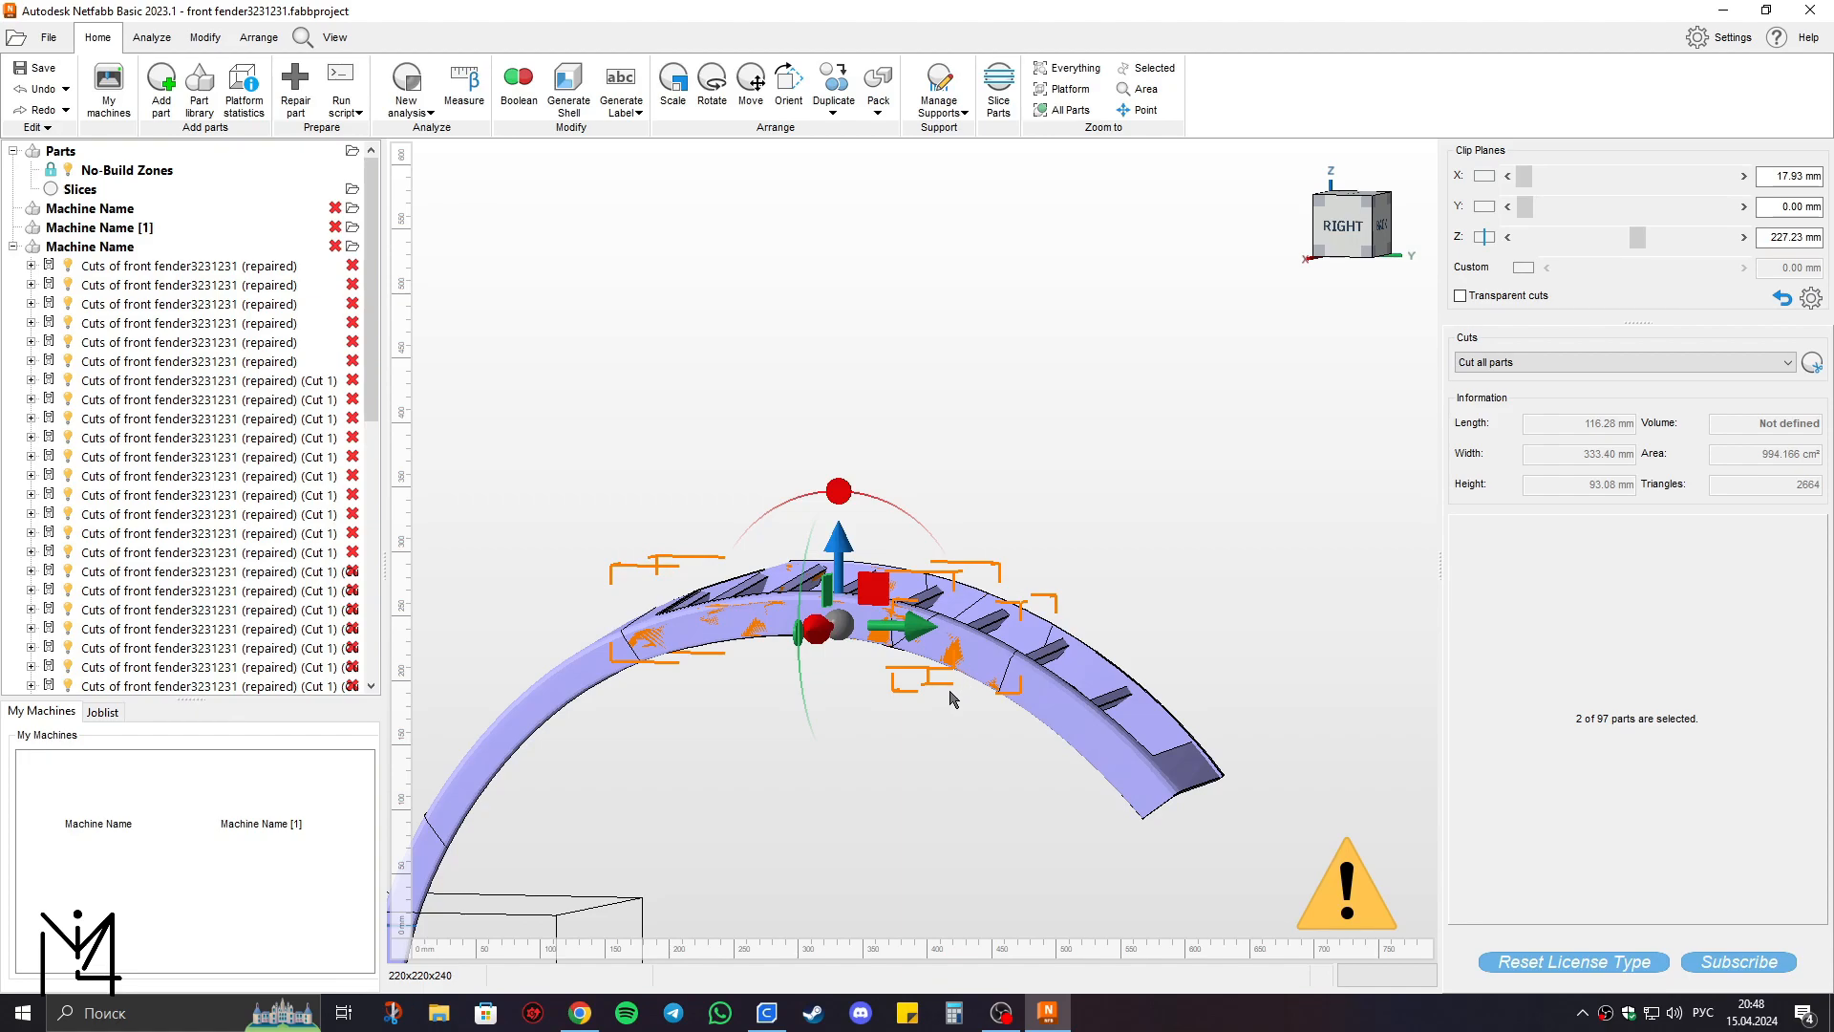
pyautogui.scroll(3, 950, 707)
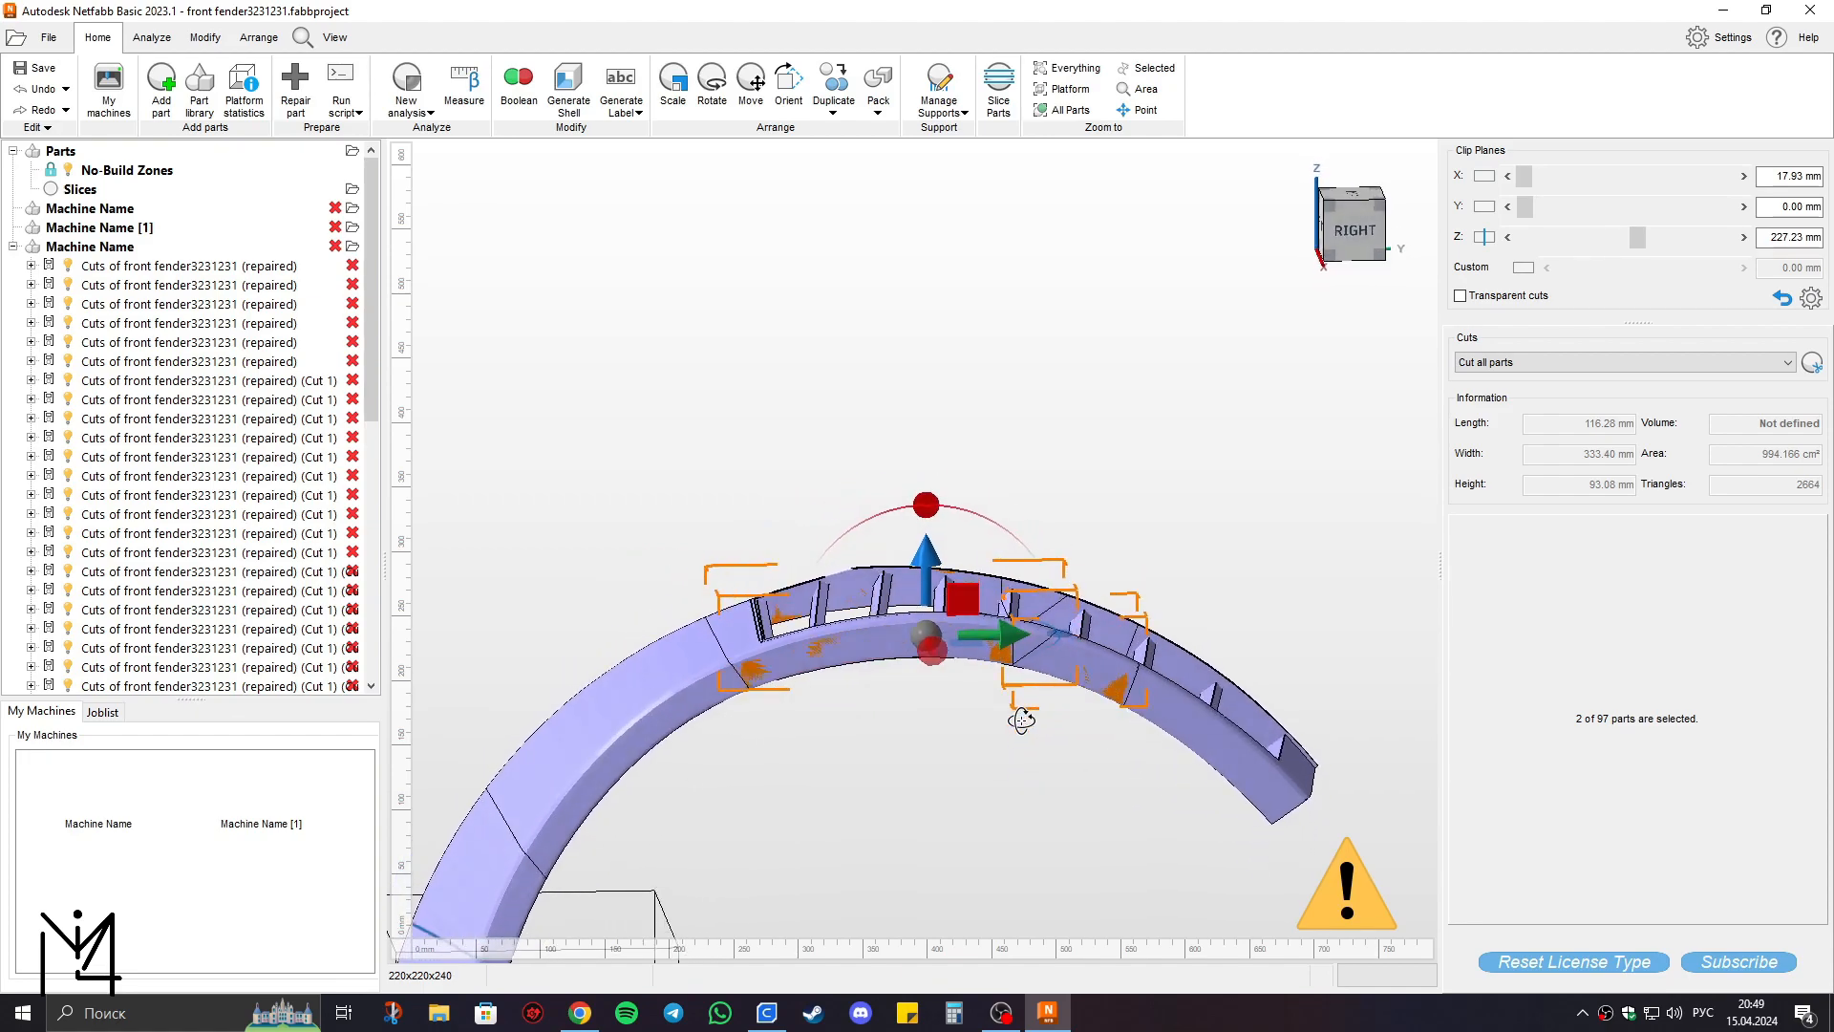
pyautogui.scroll(1, 1005, 734)
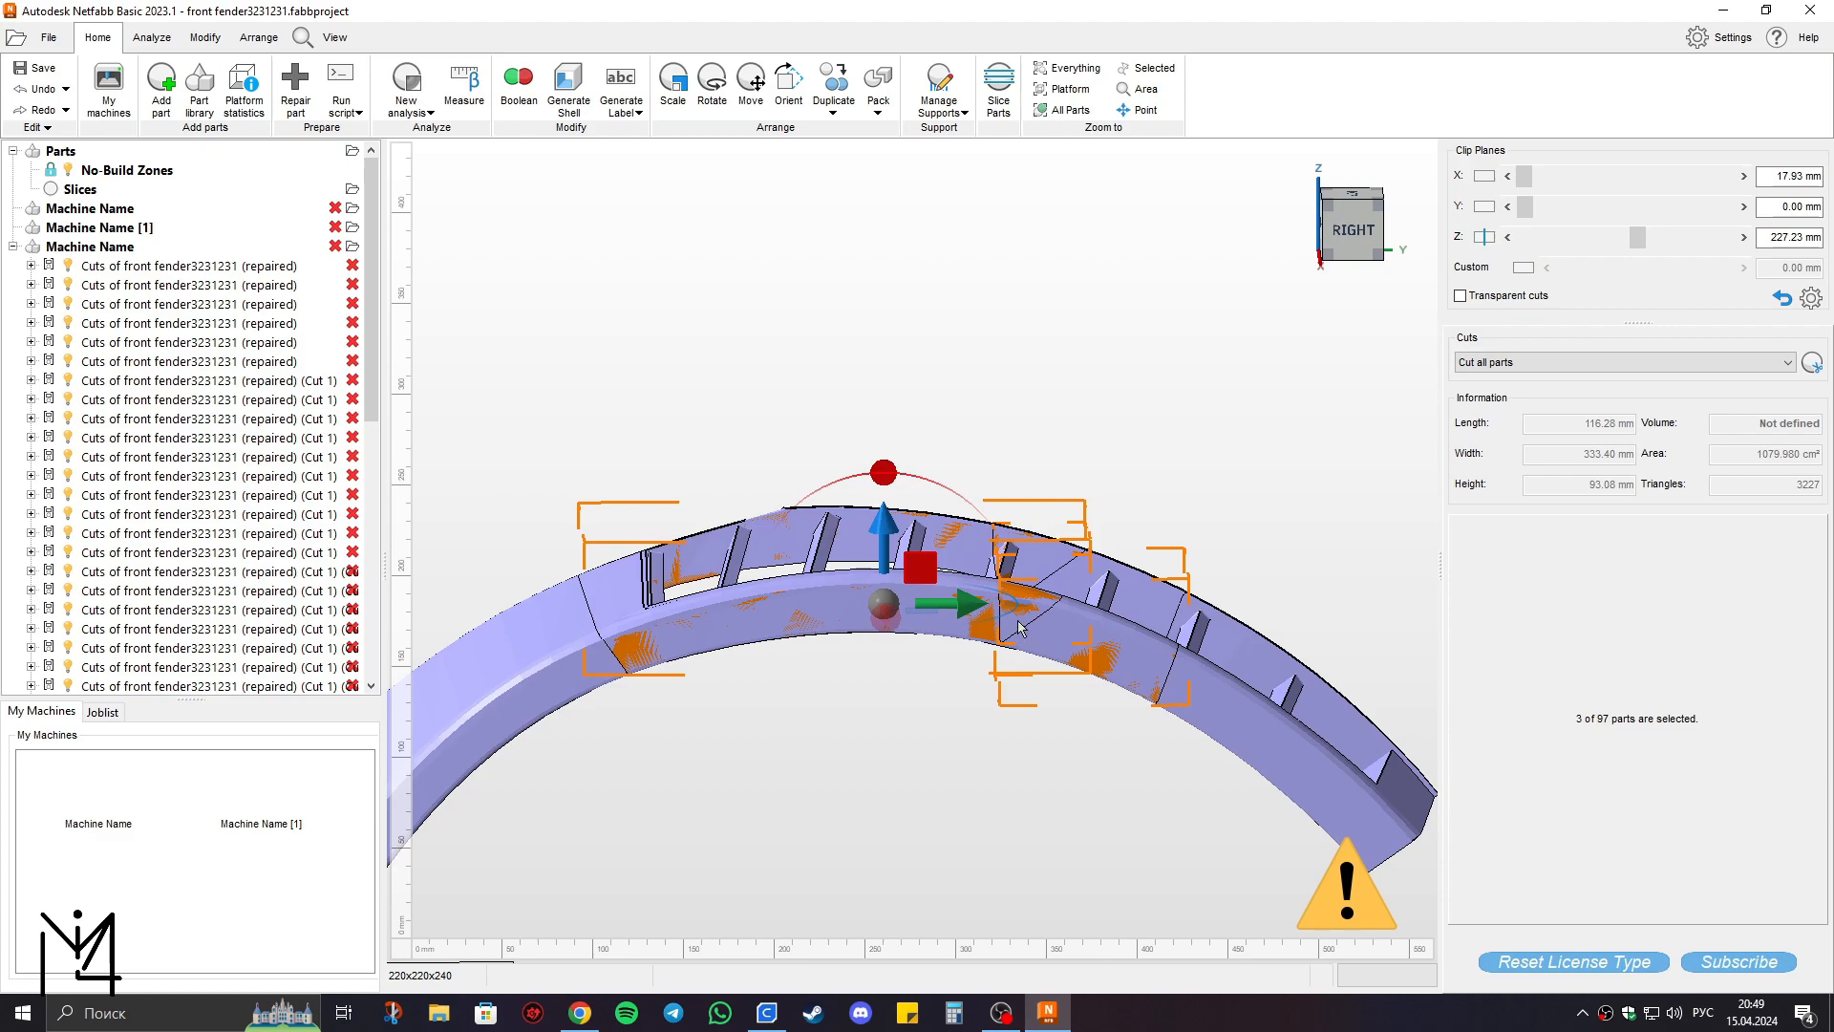
pyautogui.rightClick(1015, 619)
pyautogui.click(1042, 468)
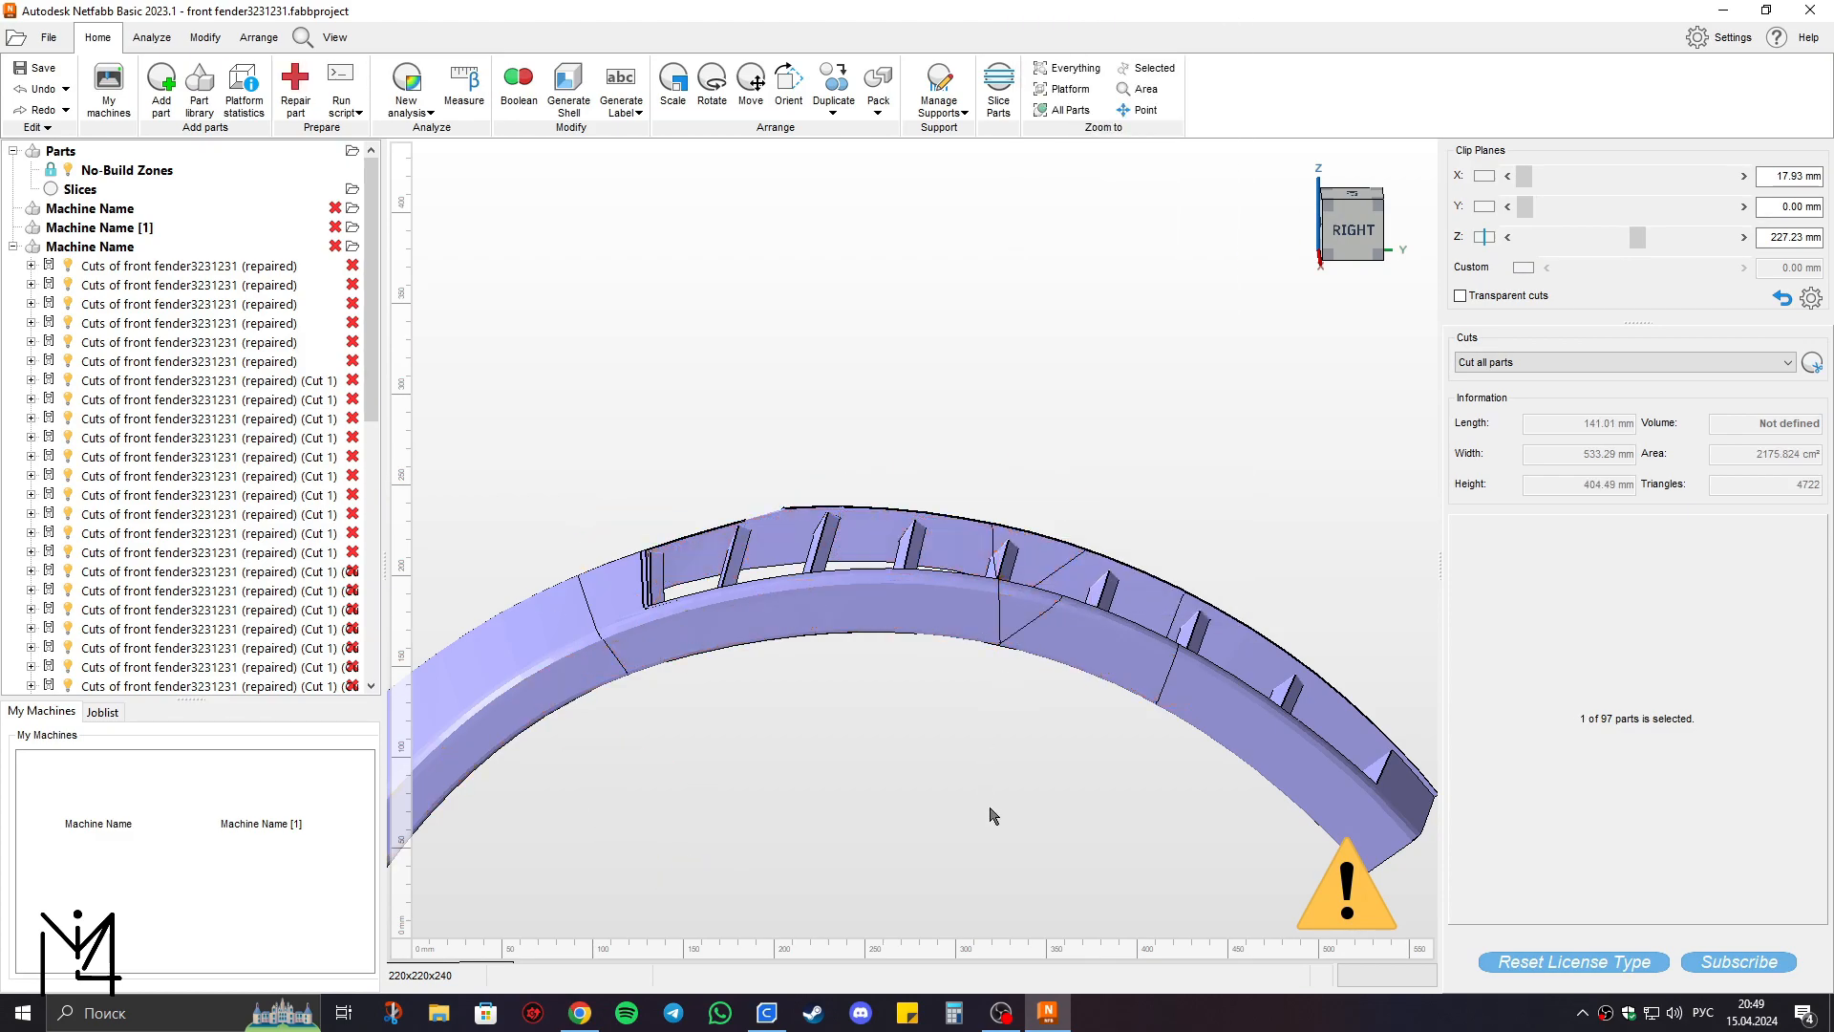
# Select four overlapping fender parts and move them more than 600 mm in positive Y, clear of the remaining arch.
pyautogui.scroll(-5, 955, 630)
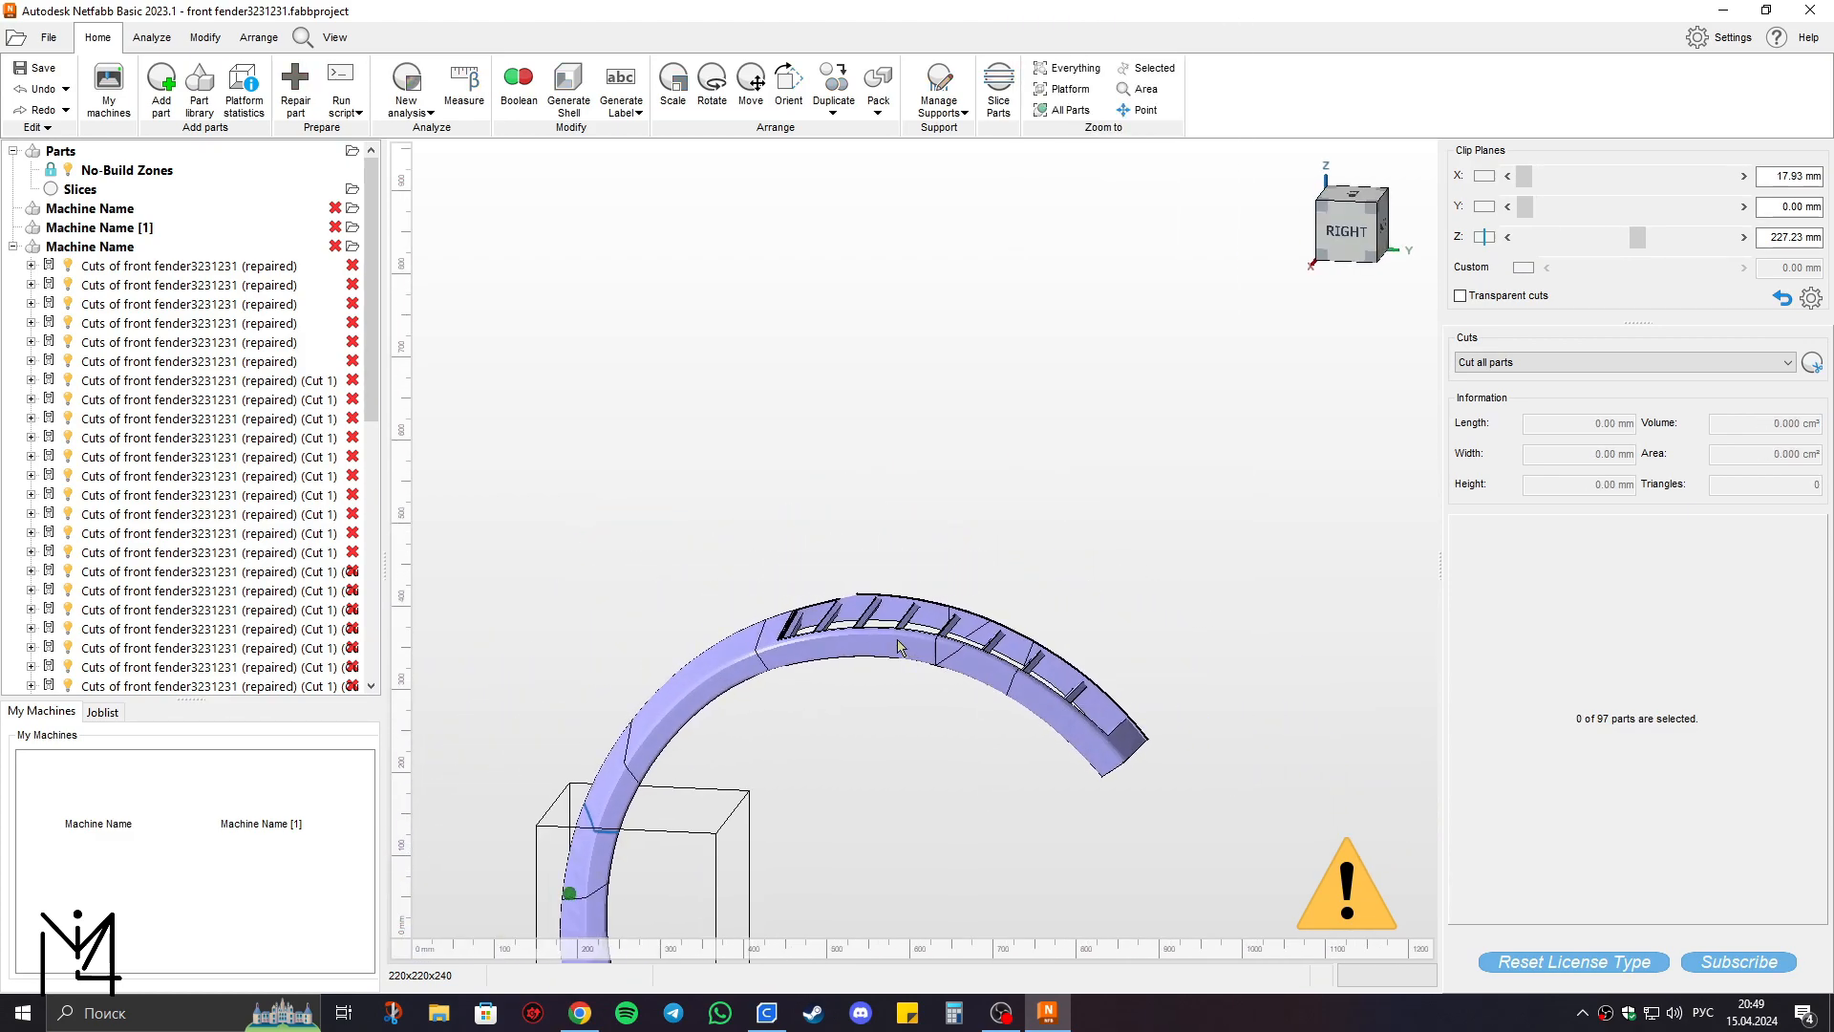
pyautogui.click(965, 659)
pyautogui.keyDown('ctrl'); pyautogui.click(974, 667); pyautogui.keyUp('ctrl')
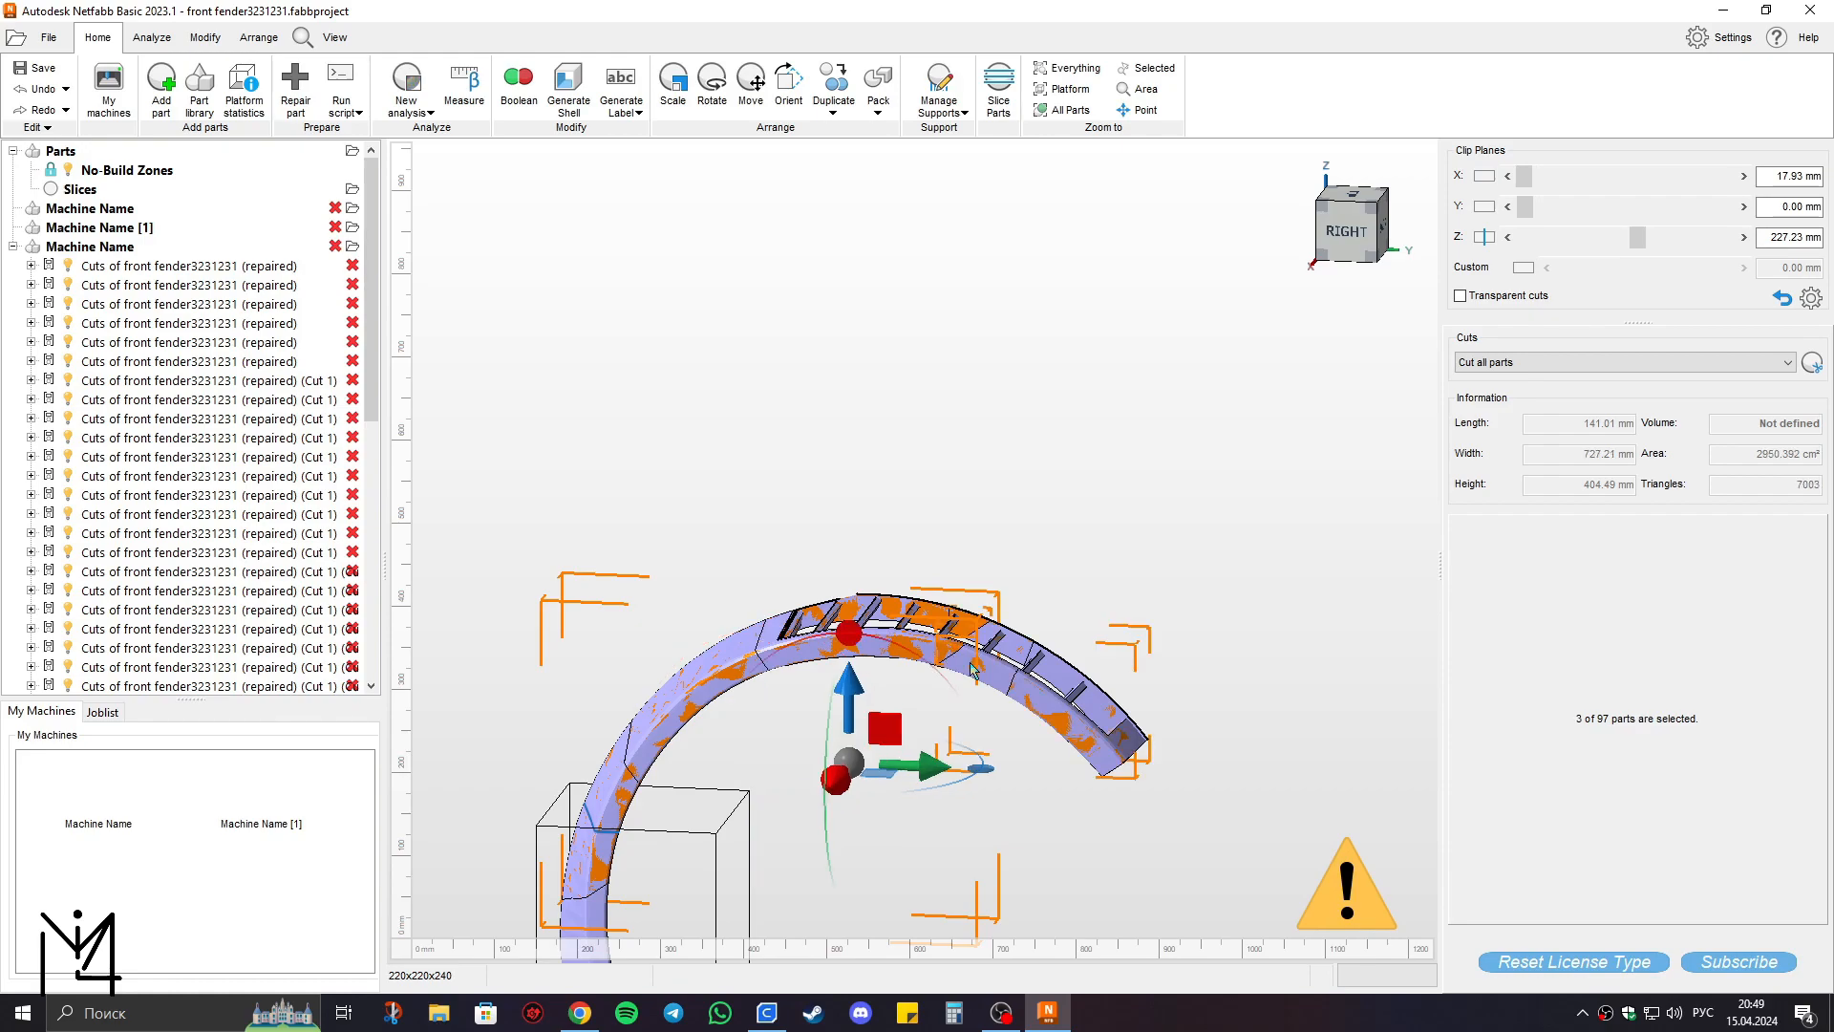
pyautogui.moveTo(908, 775); pyautogui.dragTo(898, 501)
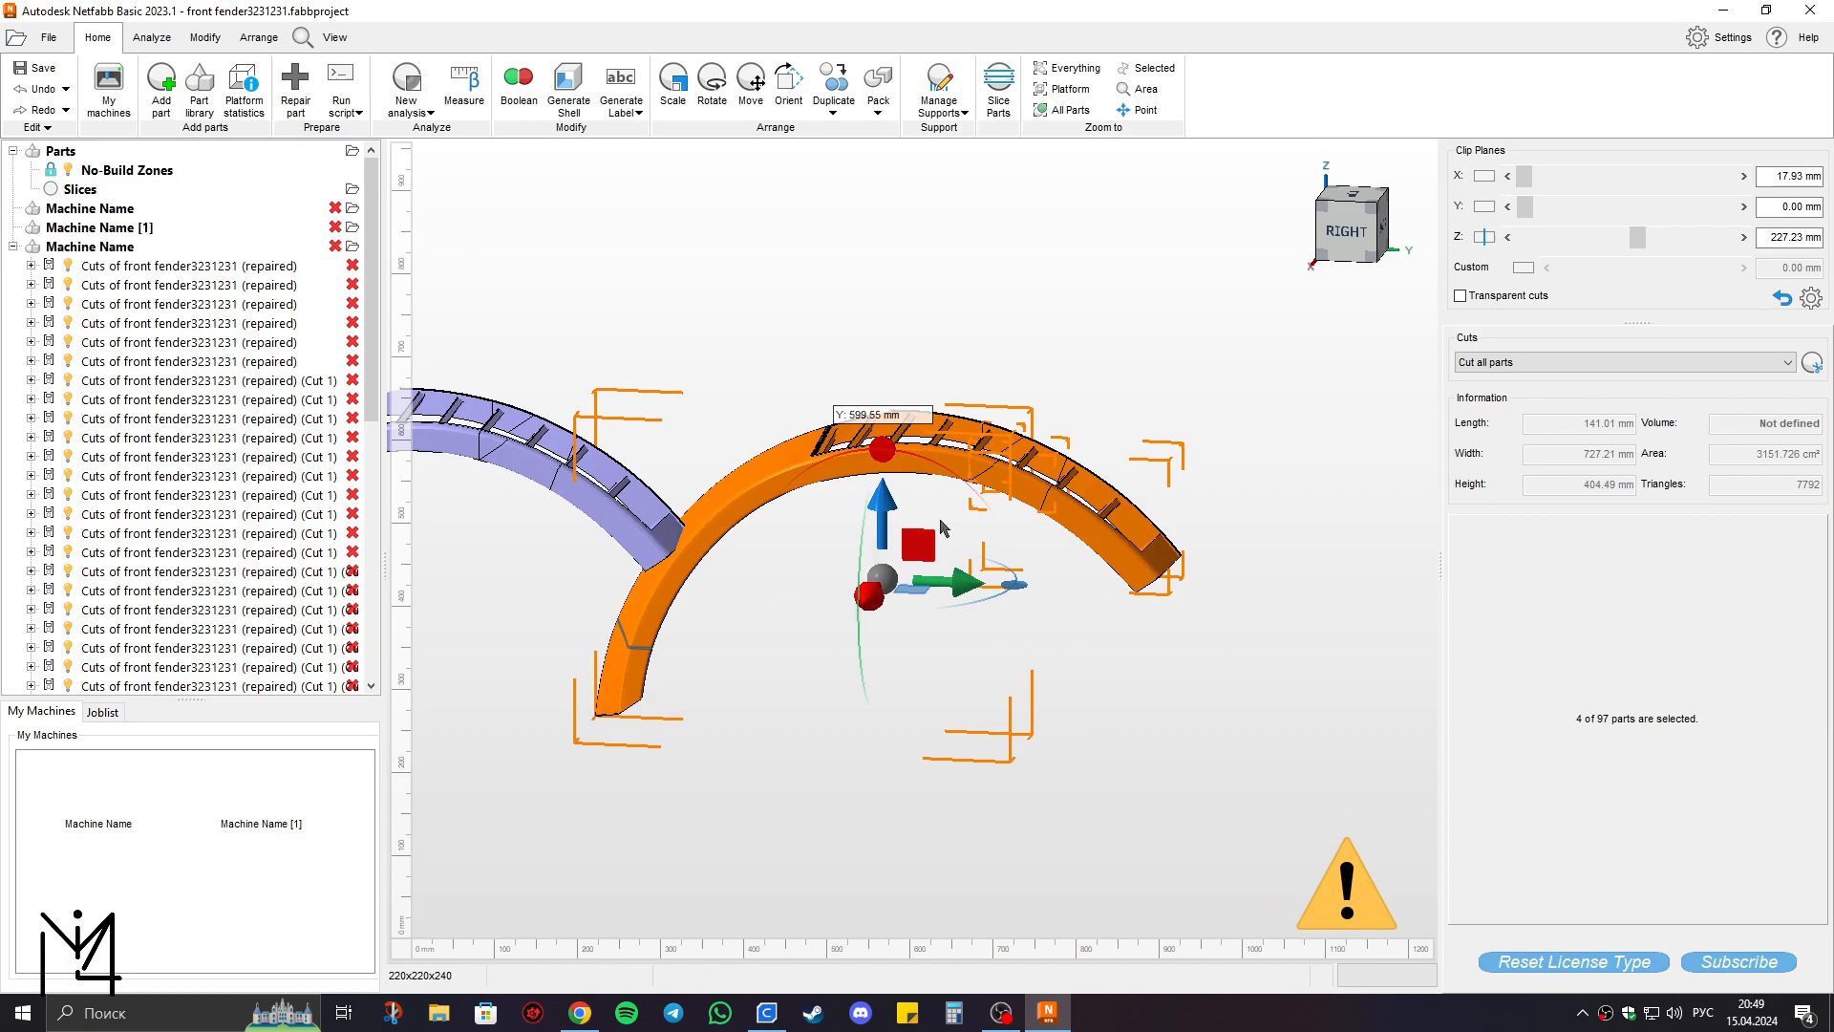
pyautogui.moveTo(960, 588); pyautogui.dragTo(1188, 593)
pyautogui.click(826, 366)
# Pull the lowest fender section out of the arch in the negative Y direction, clear of the build volume.
pyautogui.moveTo(919, 603); pyautogui.dragTo(1147, 641, button='middle')
pyautogui.moveTo(786, 643); pyautogui.dragTo(1250, 533, button='middle')
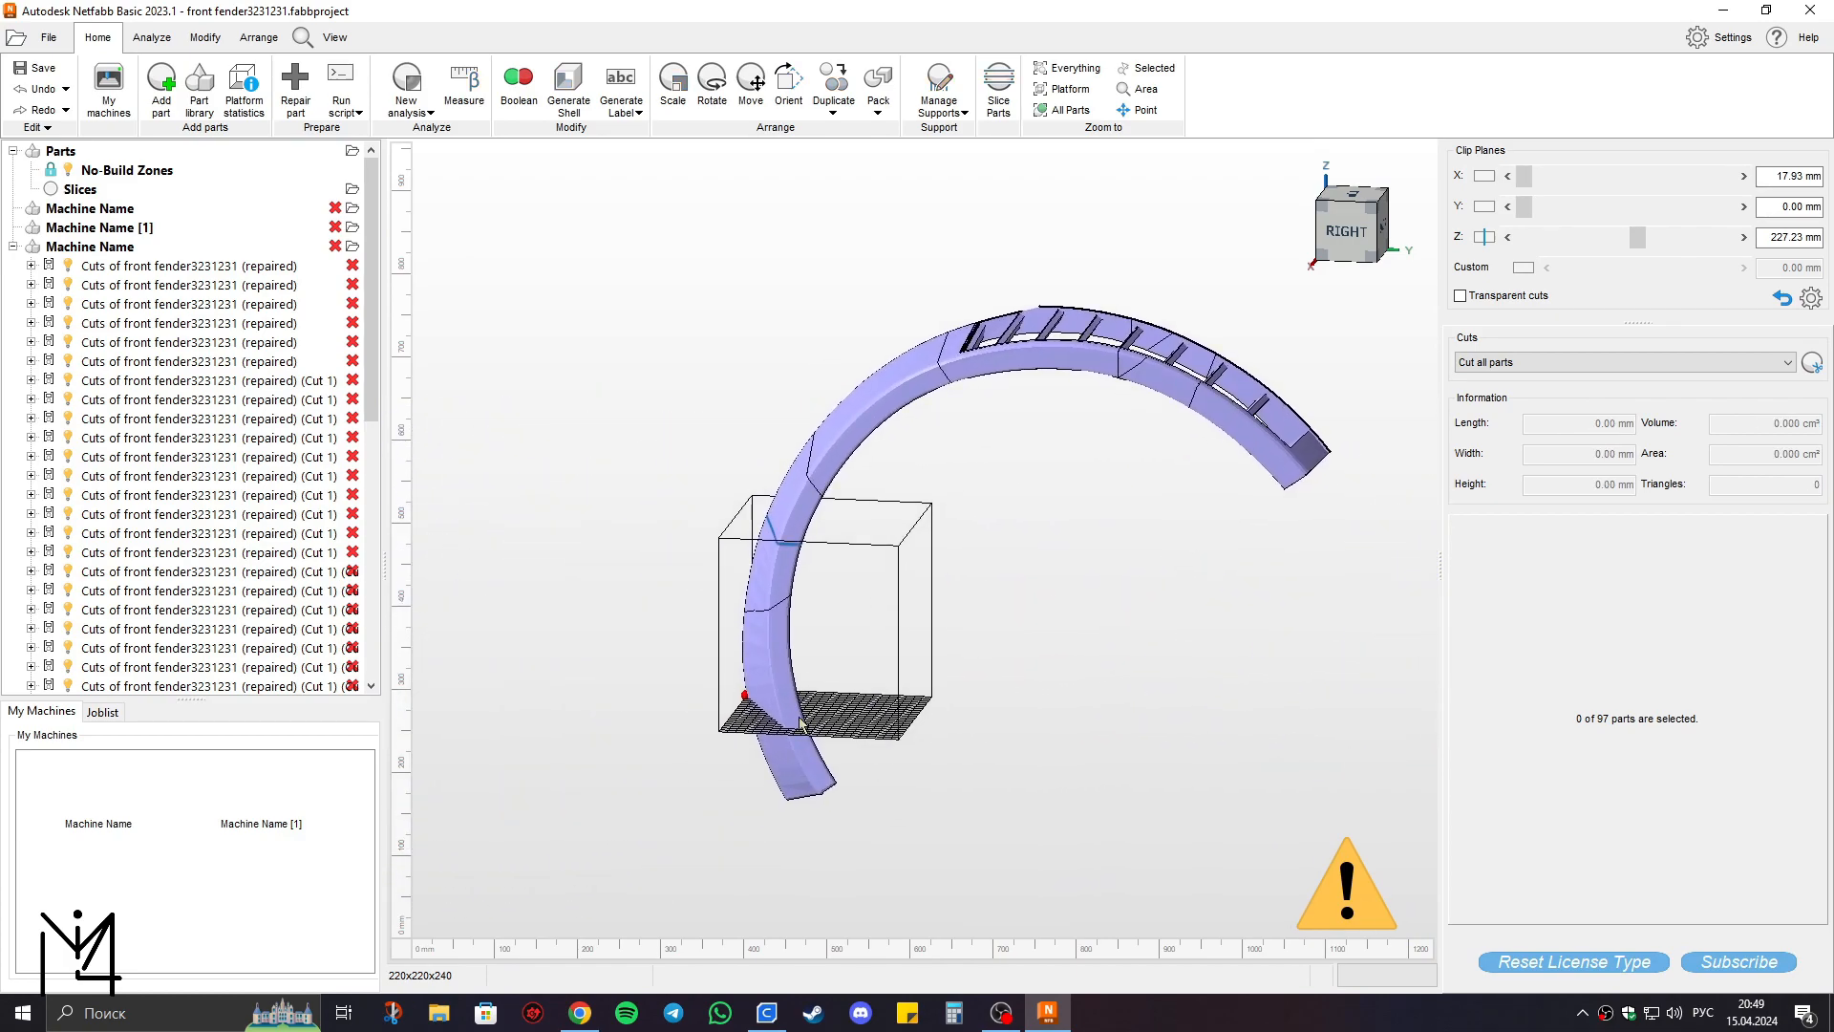
pyautogui.click(777, 681)
pyautogui.moveTo(876, 707); pyautogui.dragTo(573, 707)
# Move the small section directly above the lowest one about -442 mm in Y.
pyautogui.moveTo(767, 575); pyautogui.dragTo(943, 594, button='middle')
pyautogui.click(944, 595)
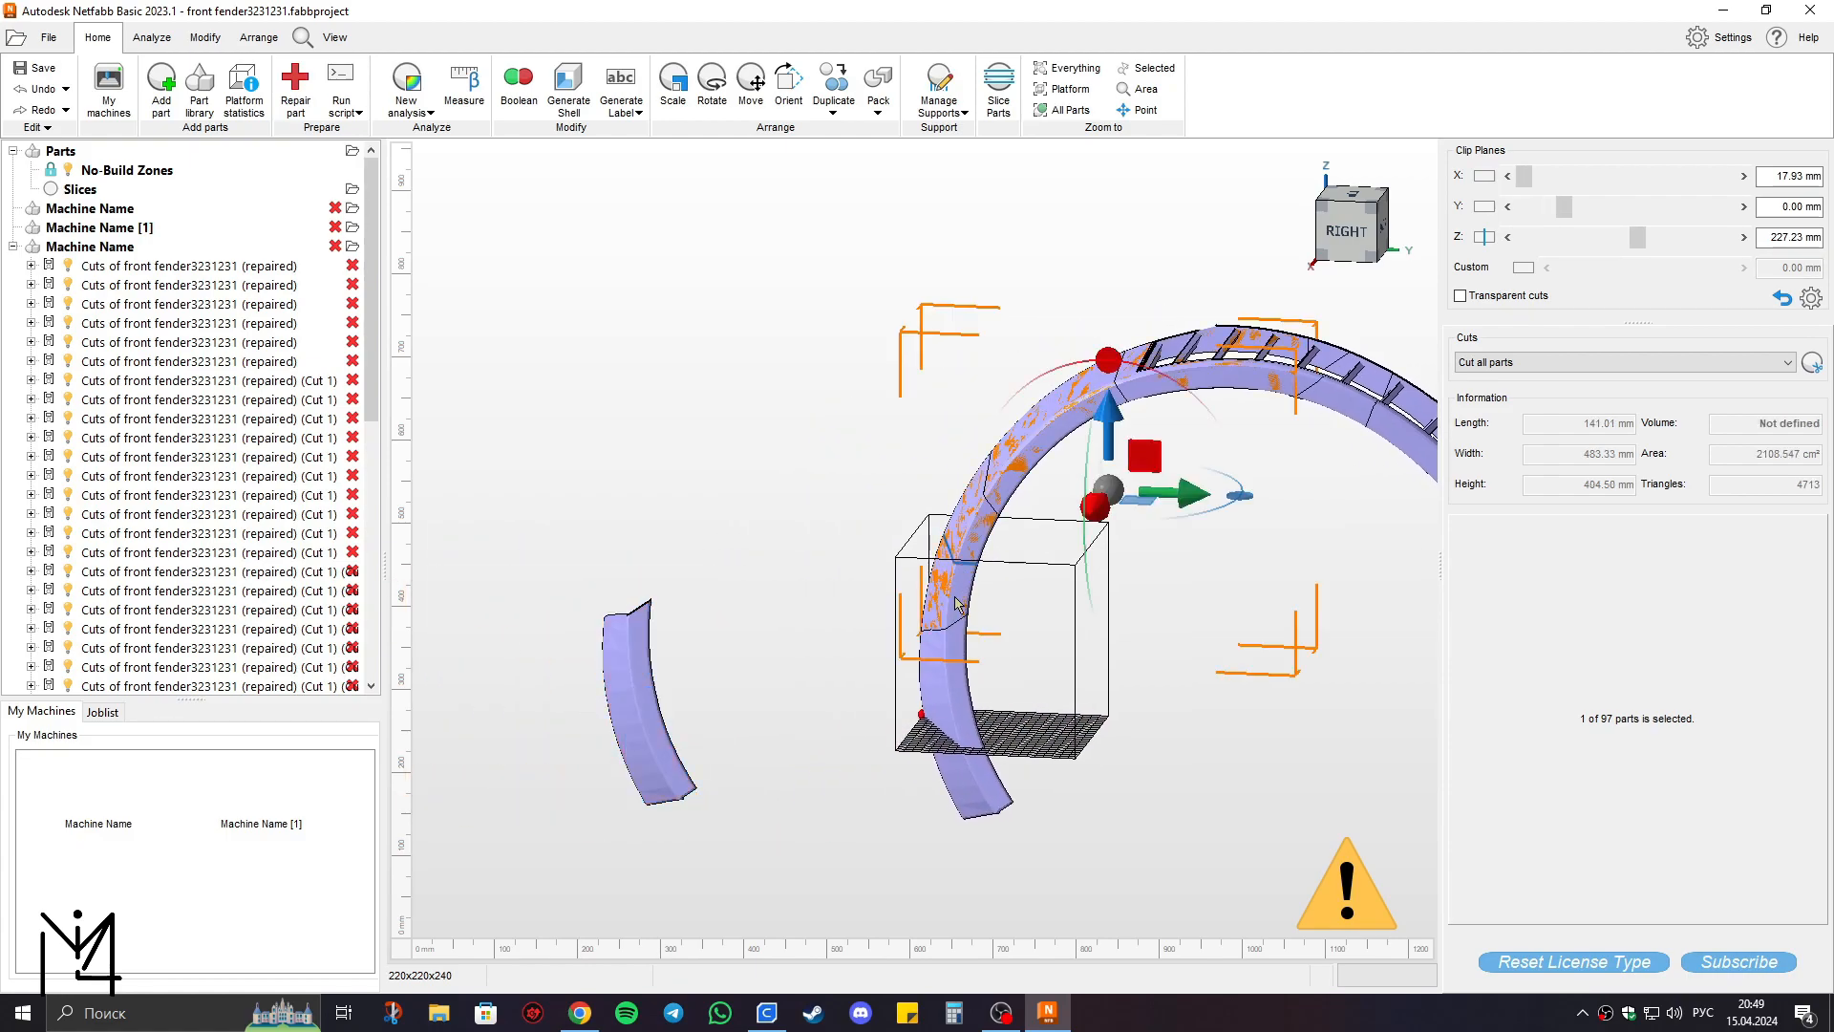
pyautogui.click(965, 606)
pyautogui.moveTo(1027, 609); pyautogui.dragTo(671, 576)
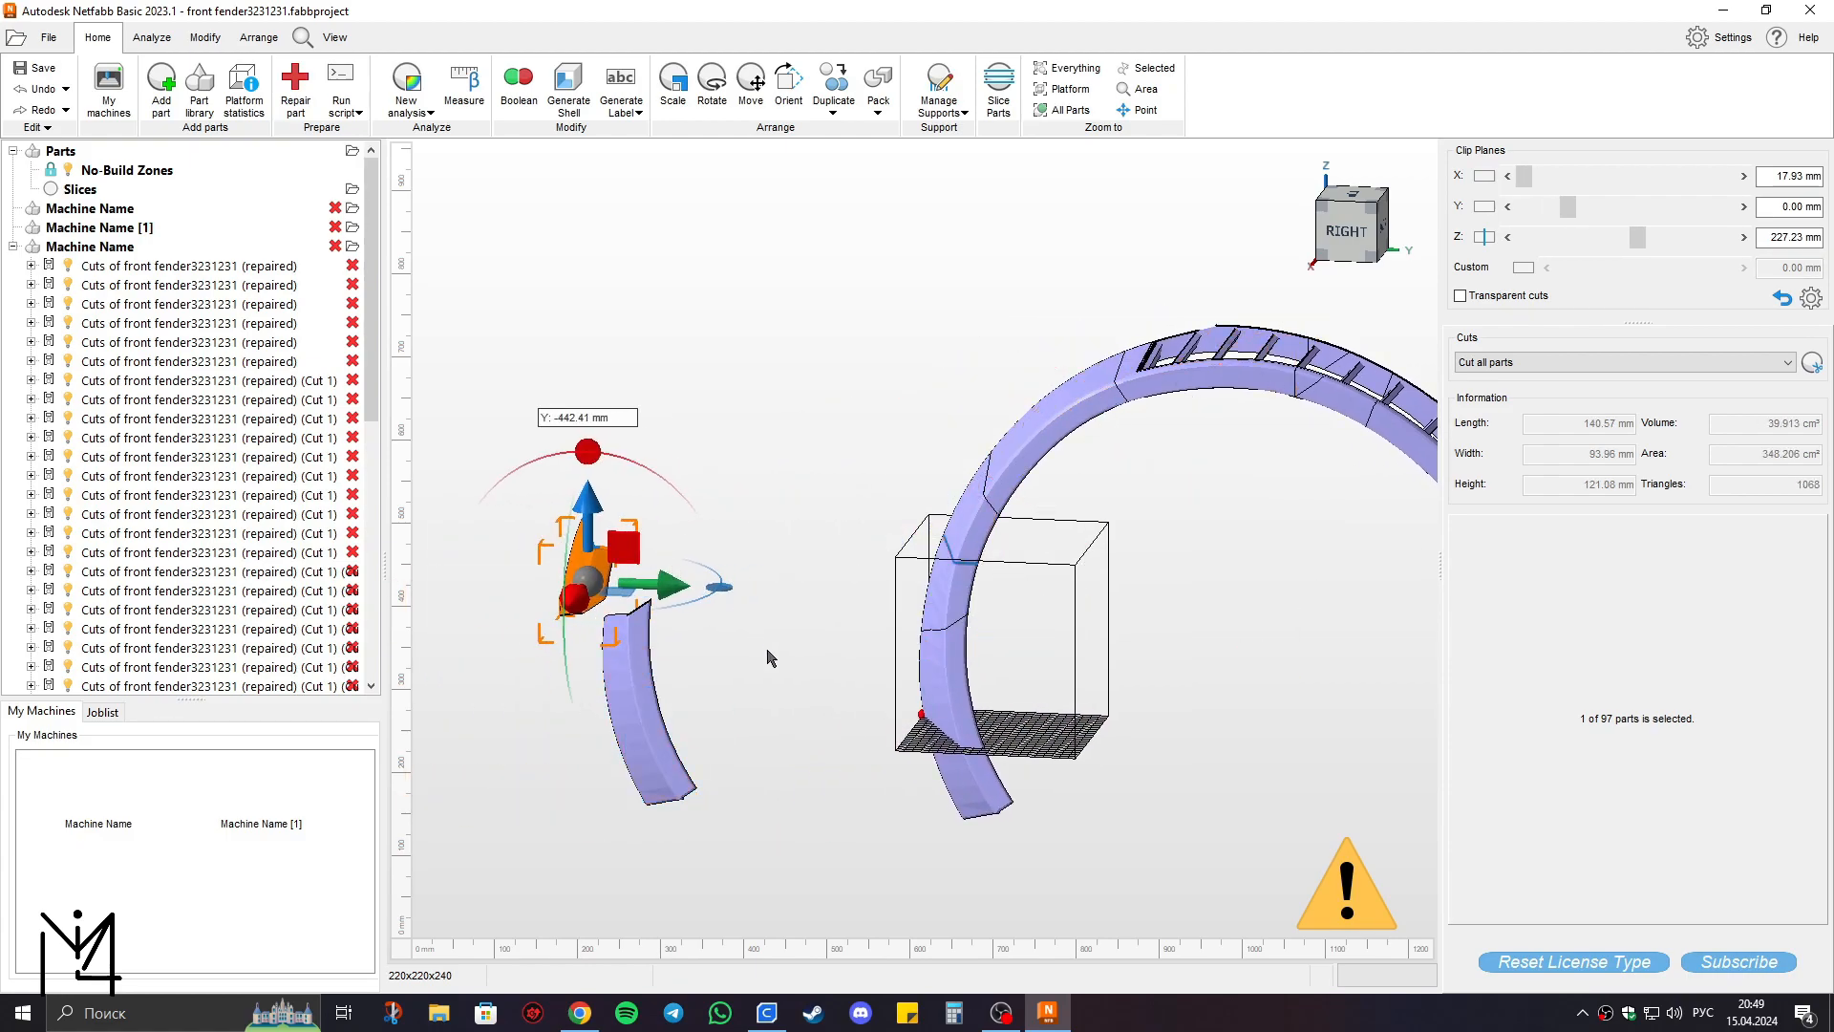
# Move the third section, just above the top of the build volume, about -399 mm in Y.
pyautogui.click(1017, 564)
pyautogui.click(990, 535)
pyautogui.click(976, 533)
pyautogui.click(963, 528)
pyautogui.moveTo(1022, 517); pyautogui.dragTo(710, 476)
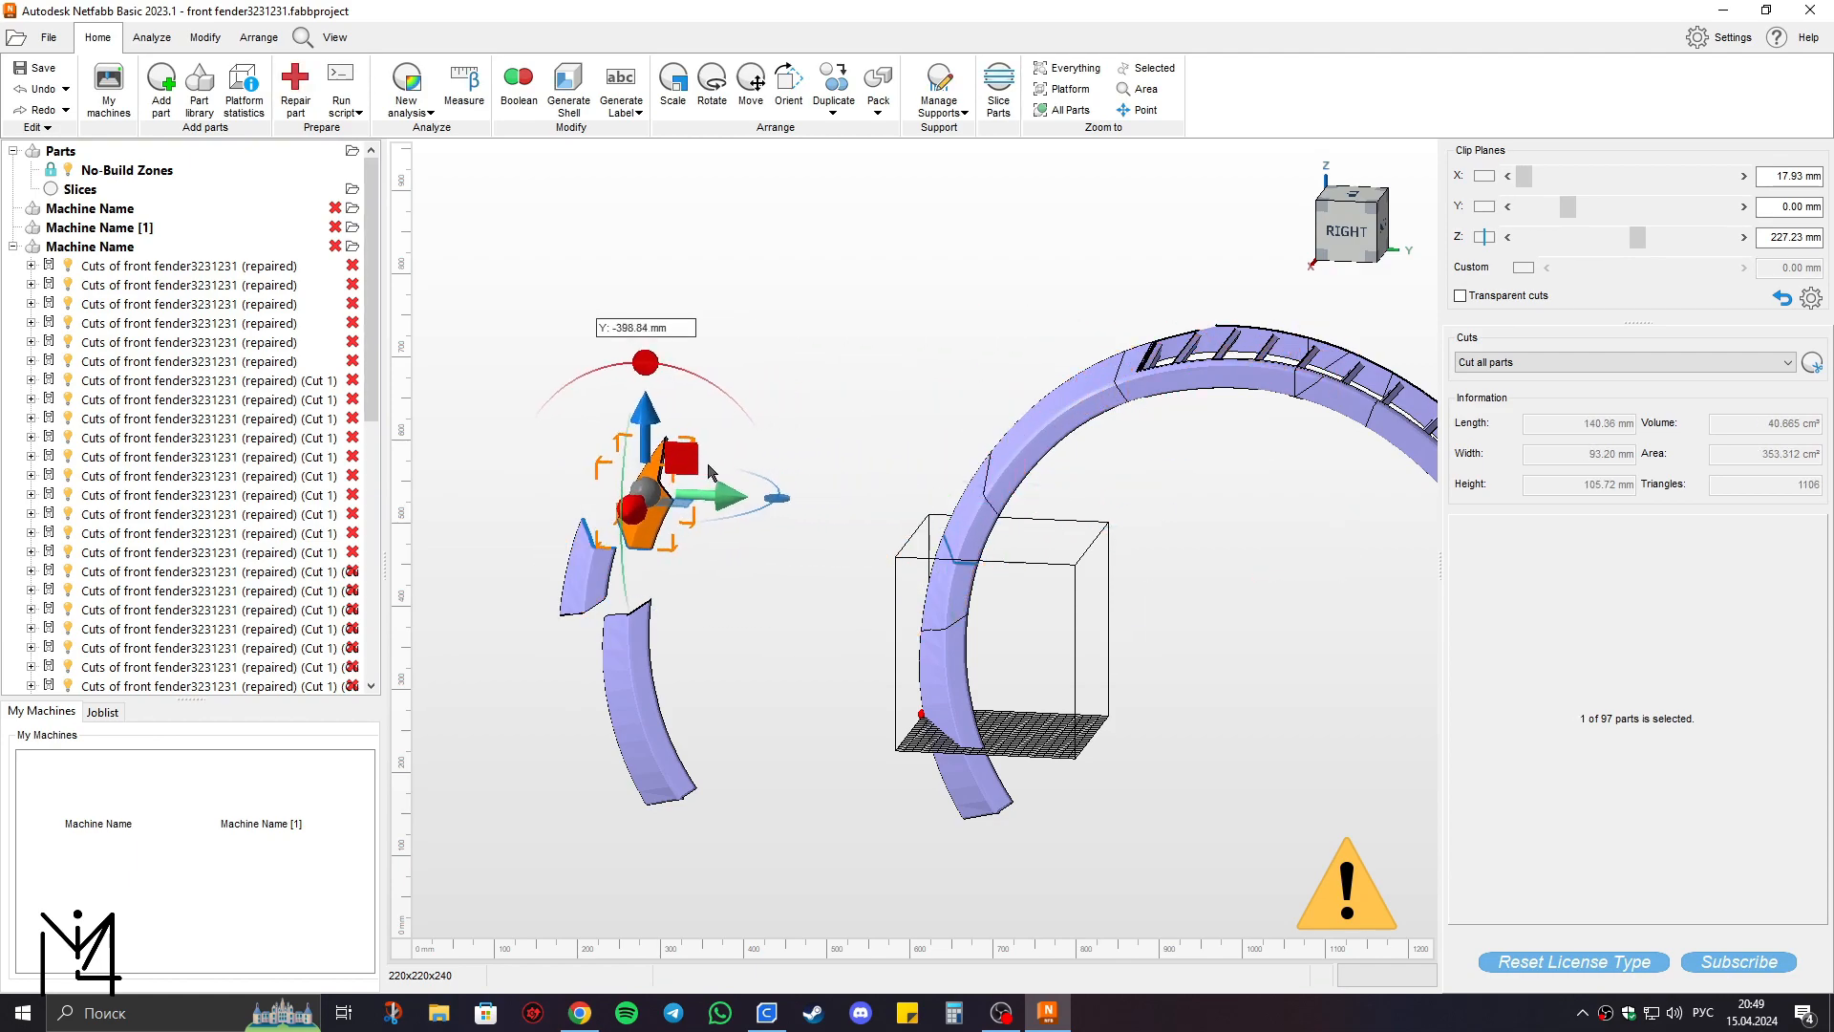
pyautogui.click(847, 528)
# Pick out the overlong pieces overlapping the fourth section of the arch and move them far away in negative Y.
pyautogui.moveTo(1002, 481); pyautogui.dragTo(957, 573, button='middle')
pyautogui.click(981, 558)
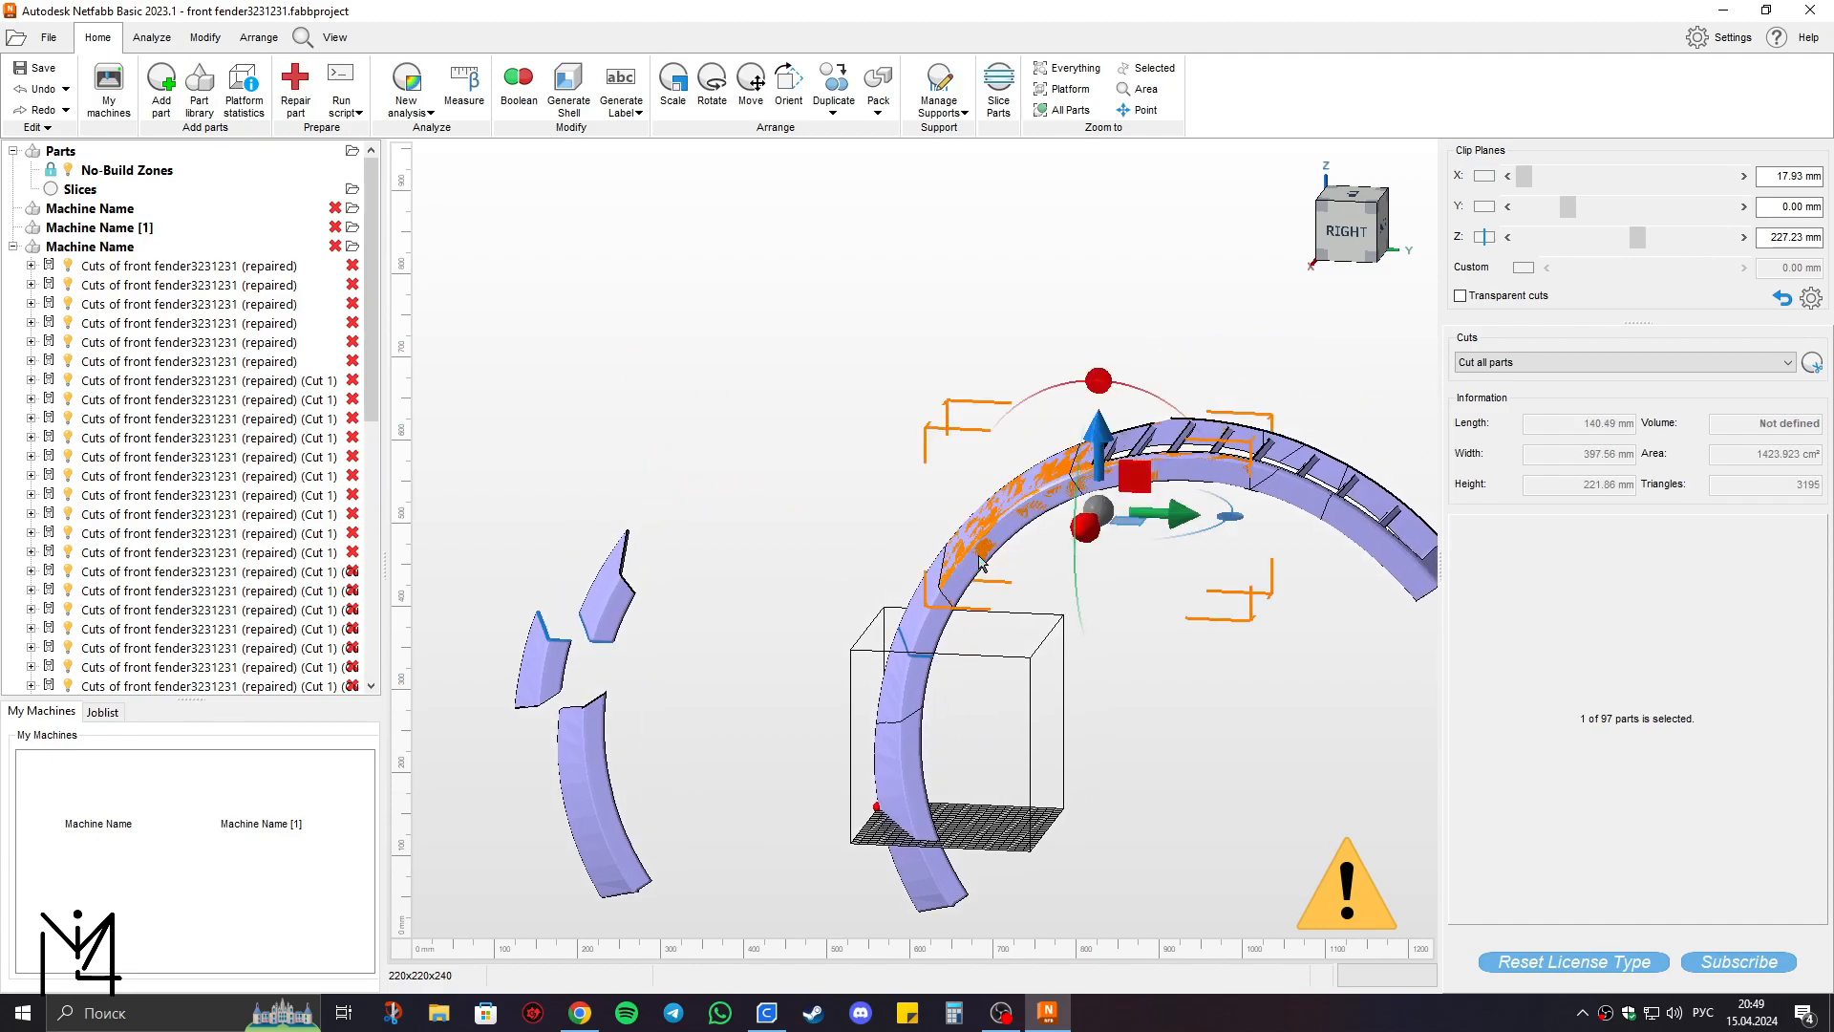
pyautogui.click(994, 554)
pyautogui.click(984, 544)
pyautogui.click(976, 546)
pyautogui.click(963, 575)
pyautogui.click(974, 567)
pyautogui.click(994, 544)
pyautogui.click(1018, 521)
pyautogui.click(1043, 495)
pyautogui.click(1061, 483)
pyautogui.moveTo(1174, 519); pyautogui.dragTo(218, 427)
pyautogui.click(999, 538)
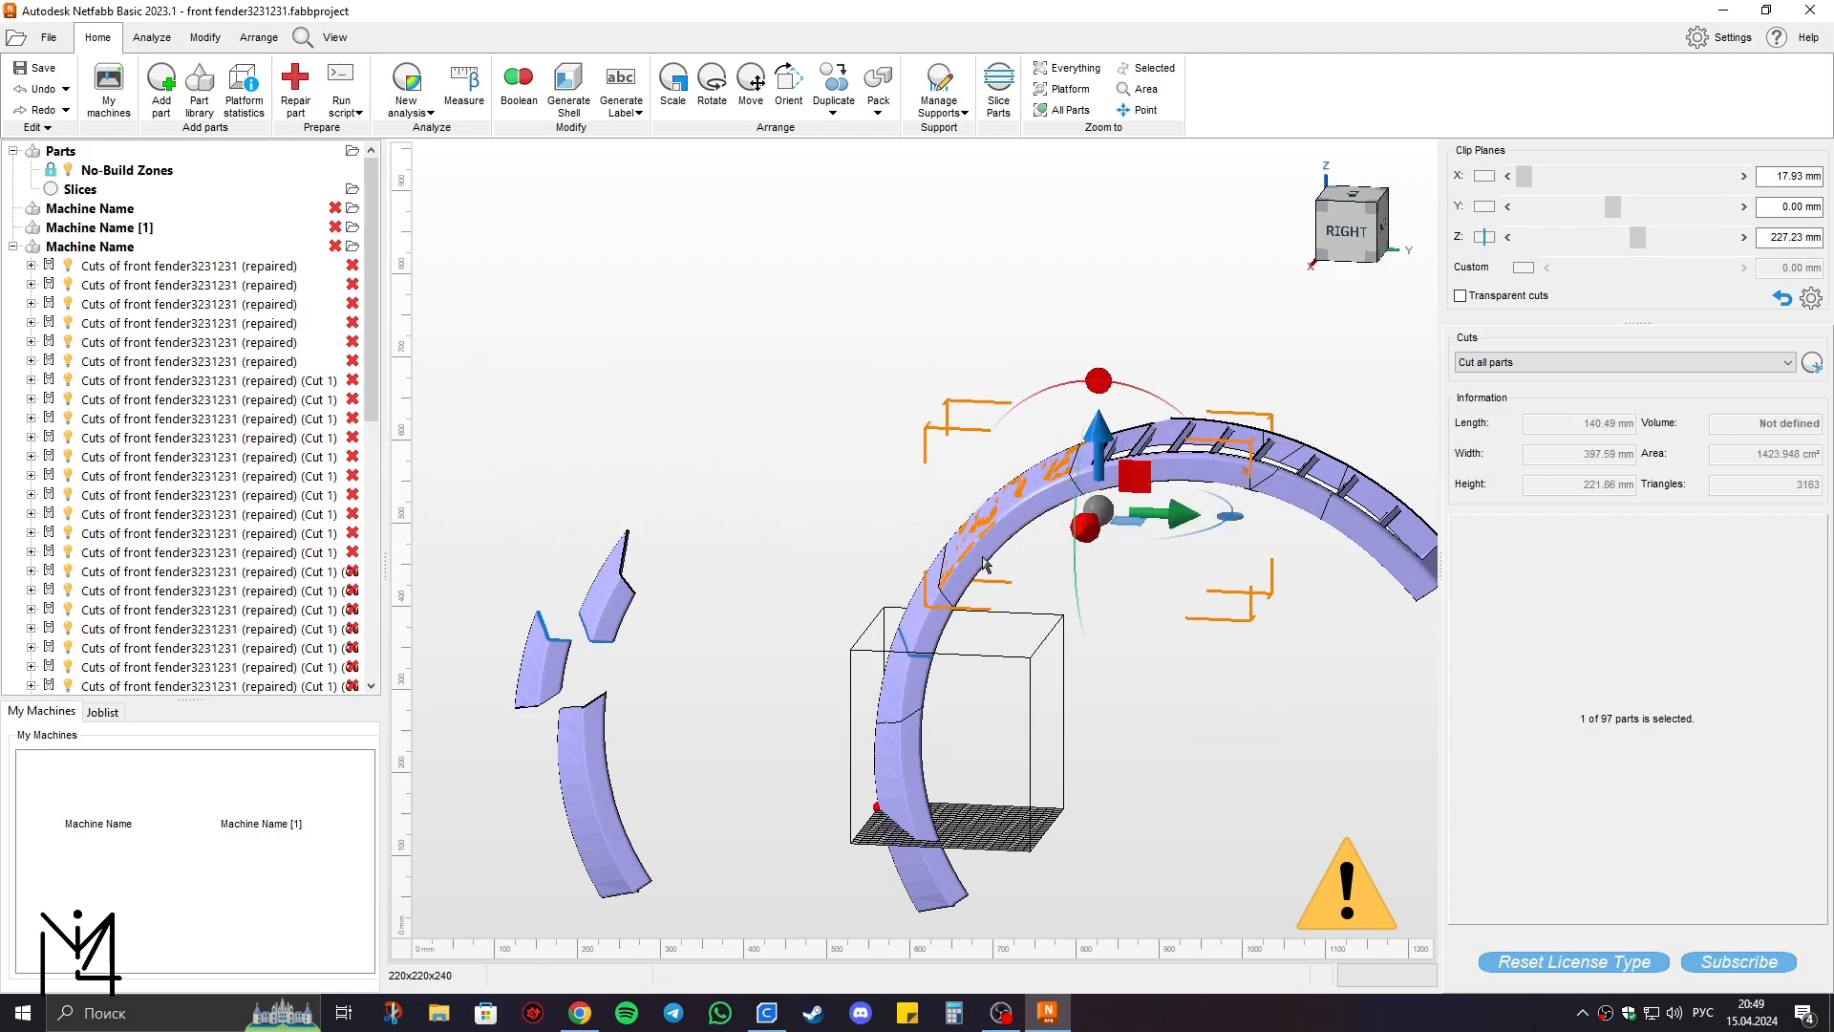
pyautogui.moveTo(1194, 528); pyautogui.dragTo(11, 468)
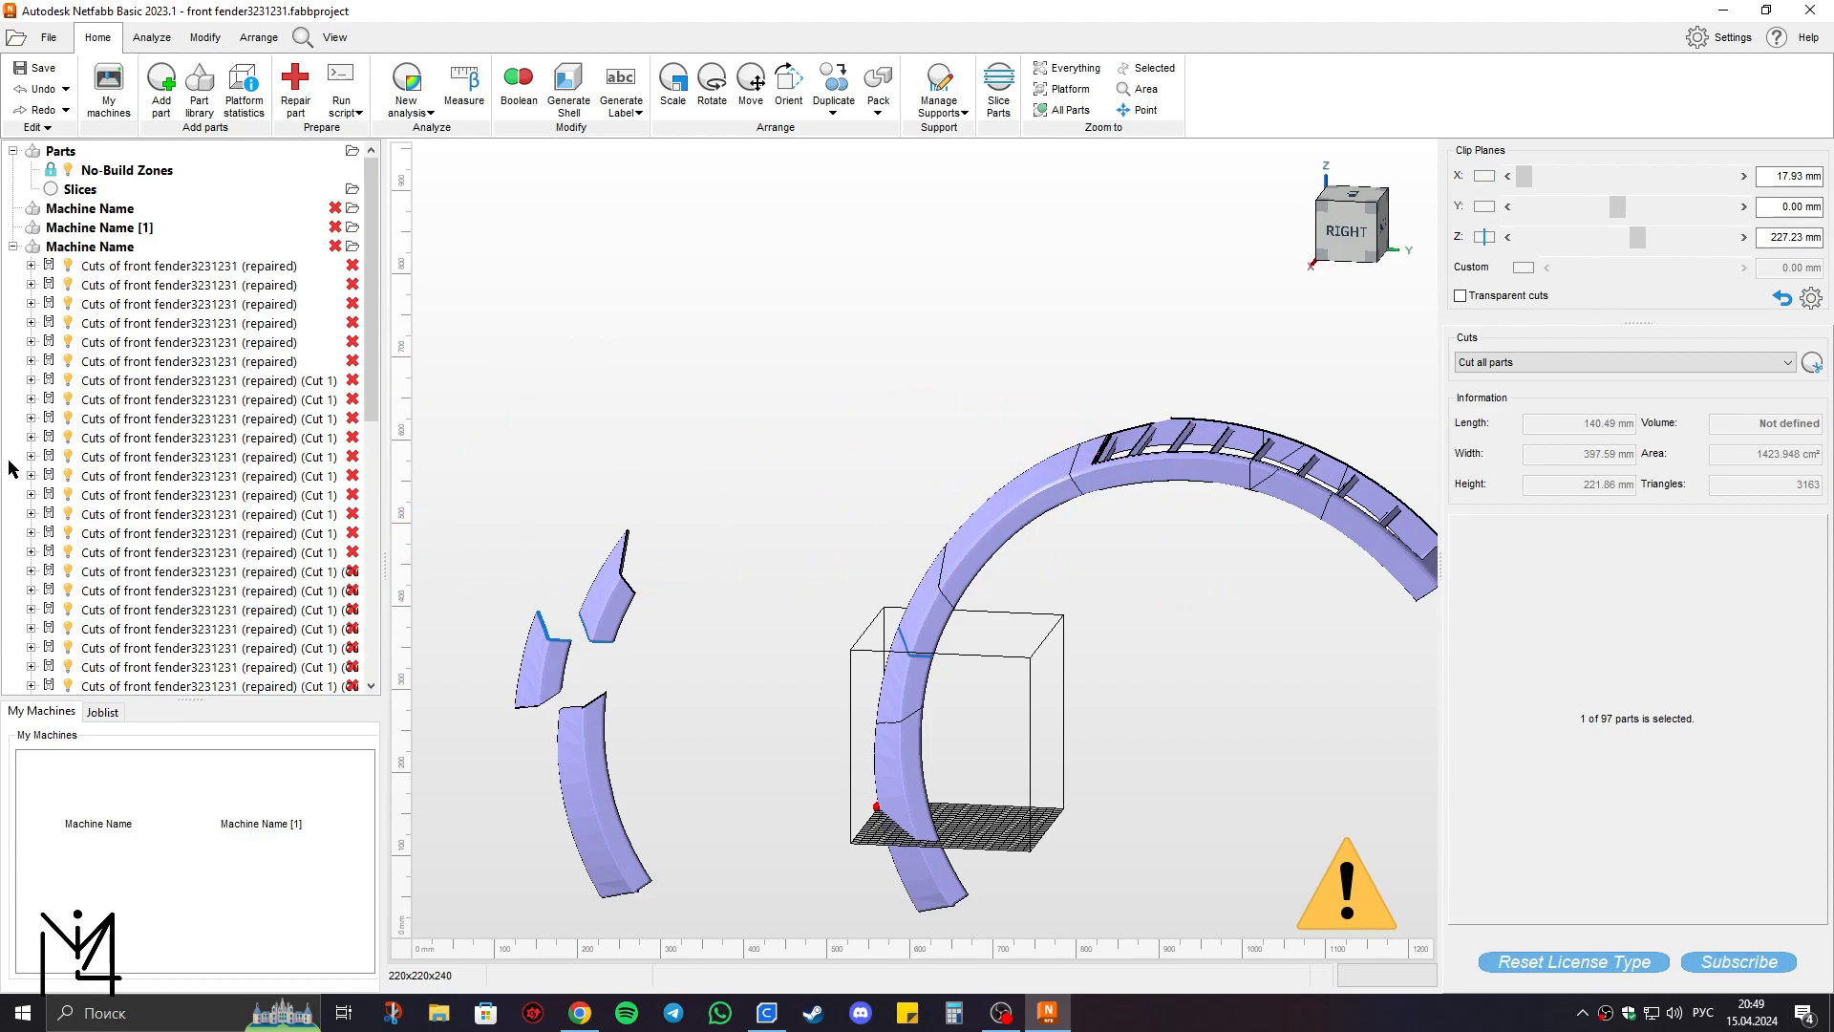
# Clear the remaining overlapping pieces and pull the fourth section out in negative Y, above the other separated sections.
pyautogui.click(989, 556)
pyautogui.moveTo(1146, 589); pyautogui.dragTo(3, 504)
pyautogui.click(1024, 519)
pyautogui.moveTo(1152, 535); pyautogui.dragTo(5, 516)
pyautogui.click(980, 496)
pyautogui.click(1018, 512)
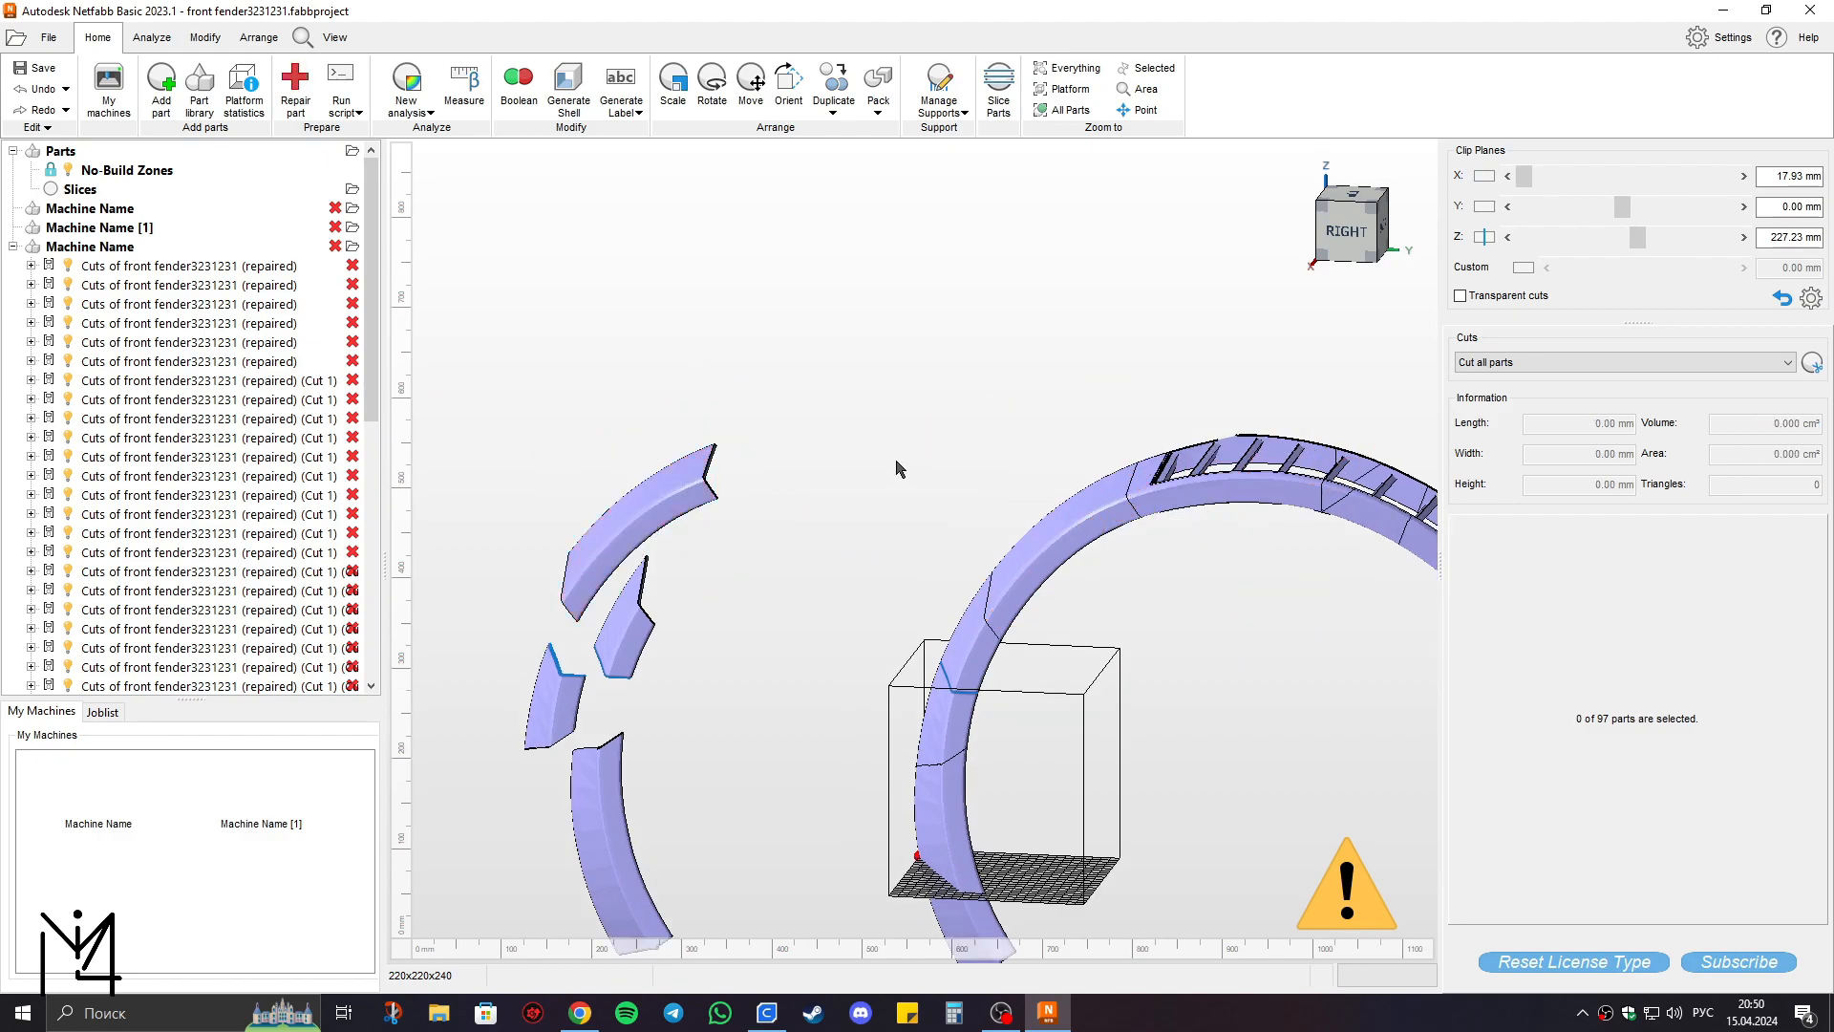
# Move the slotted section at the arch's crown about -388 mm in Y, shift it slightly further, and raise it in Z.
pyautogui.moveTo(1004, 473); pyautogui.dragTo(807, 496, button='middle')
pyautogui.click(1048, 520)
pyautogui.scroll(3, 1079, 520)
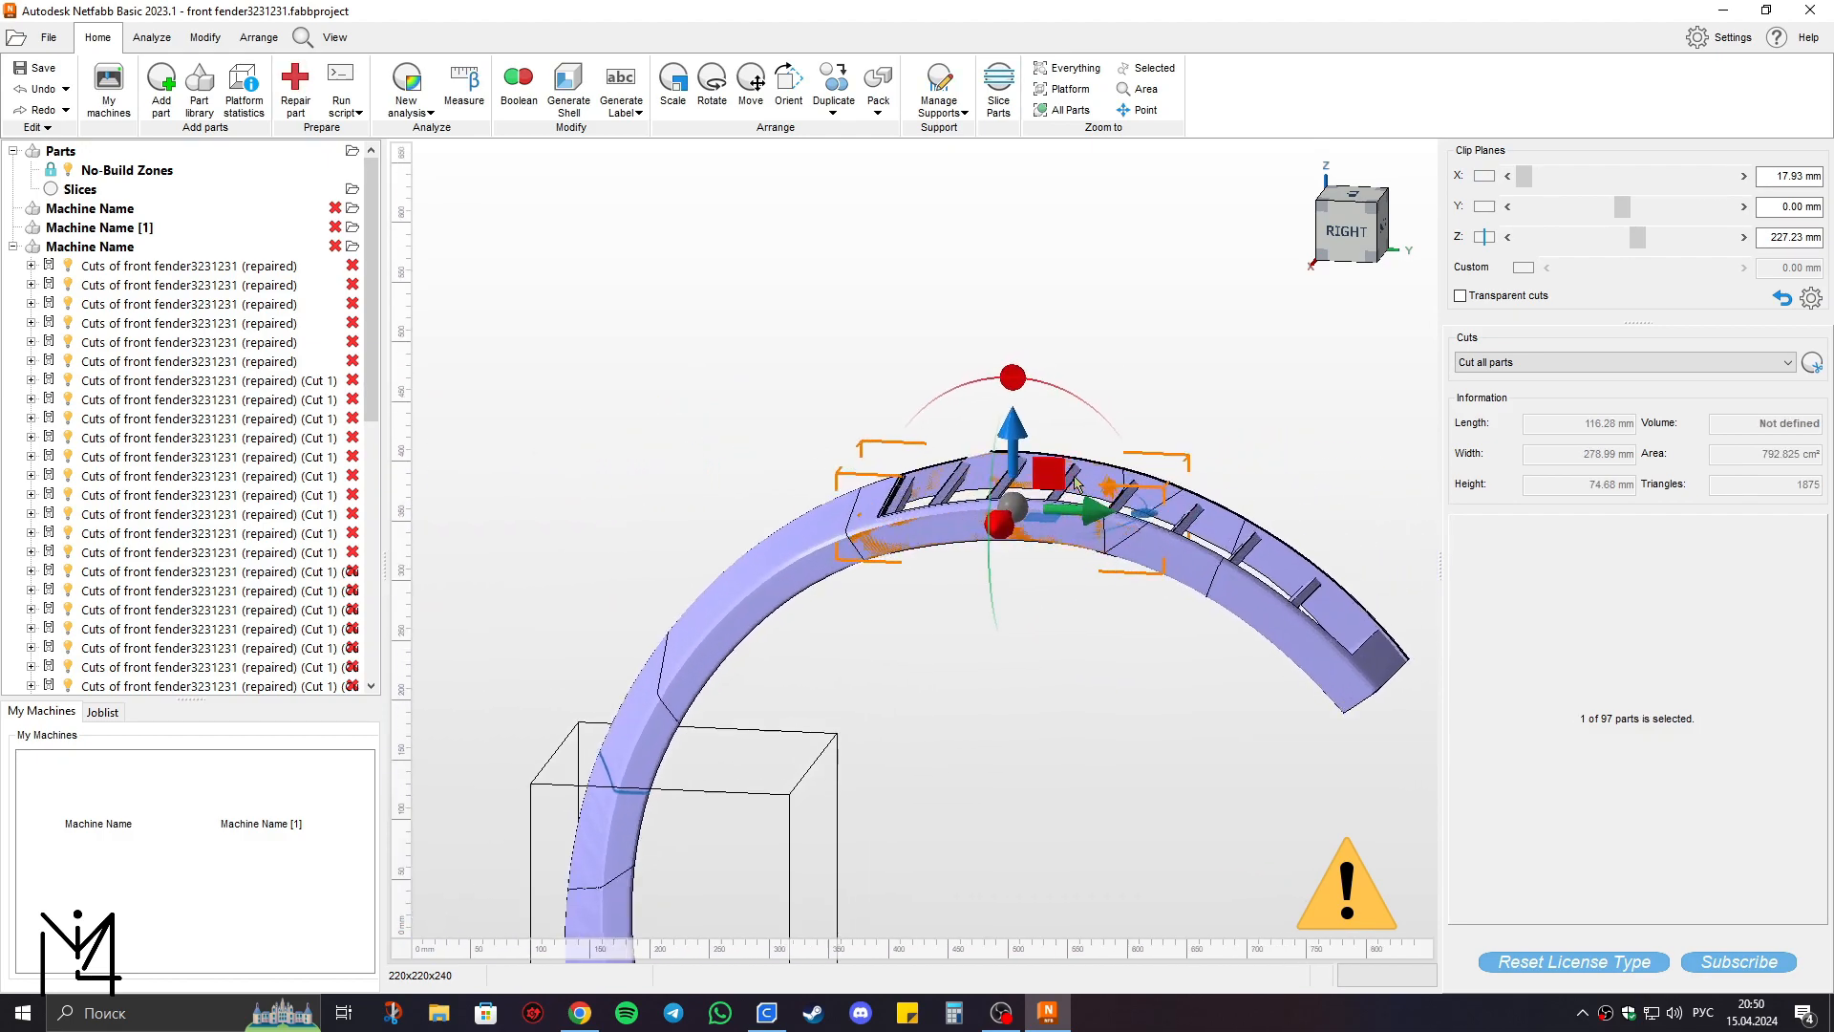
pyautogui.moveTo(1085, 526); pyautogui.dragTo(552, 447)
pyautogui.scroll(-2, 776, 526)
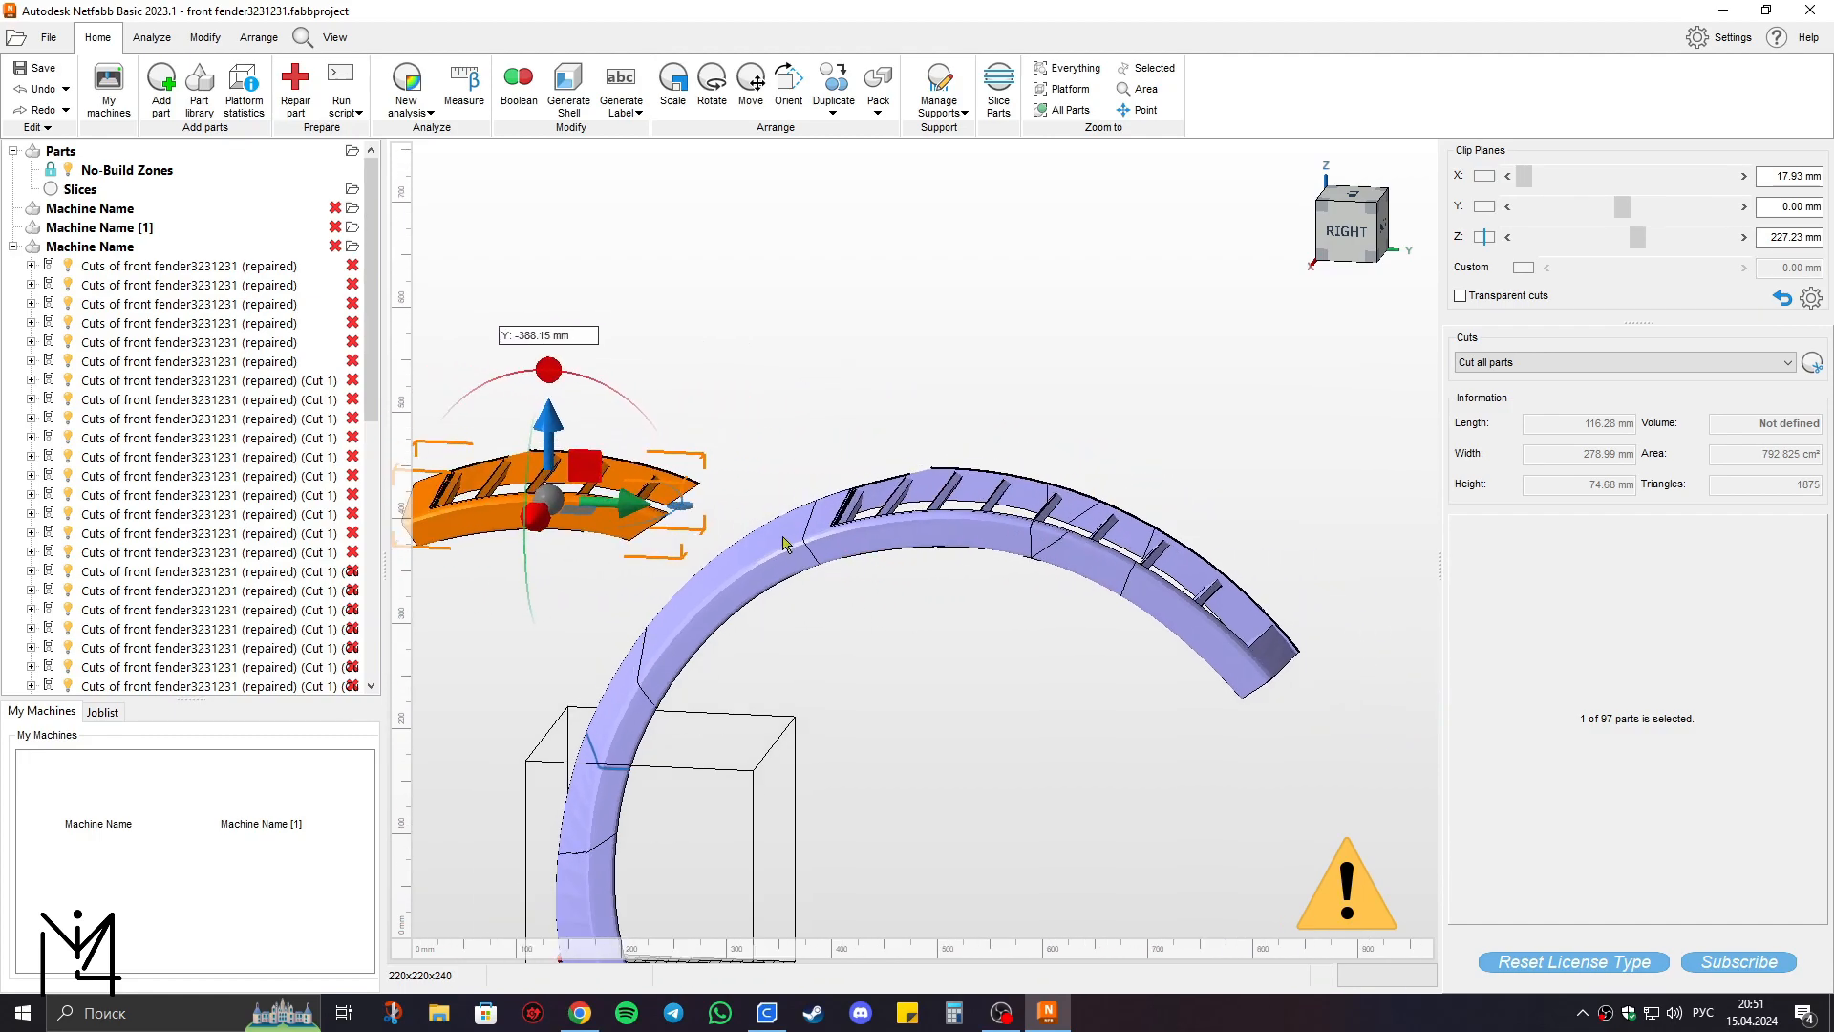
pyautogui.moveTo(779, 527); pyautogui.dragTo(1086, 501, button='middle')
pyautogui.moveTo(951, 474); pyautogui.dragTo(869, 474)
pyautogui.moveTo(776, 391); pyautogui.dragTo(777, 292)
pyautogui.click(810, 508)
# Move the slotted end section about -664 mm in Y, then shift it partly back and raise it beside the crown section.
pyautogui.moveTo(1020, 466); pyautogui.dragTo(616, 464, button='middle')
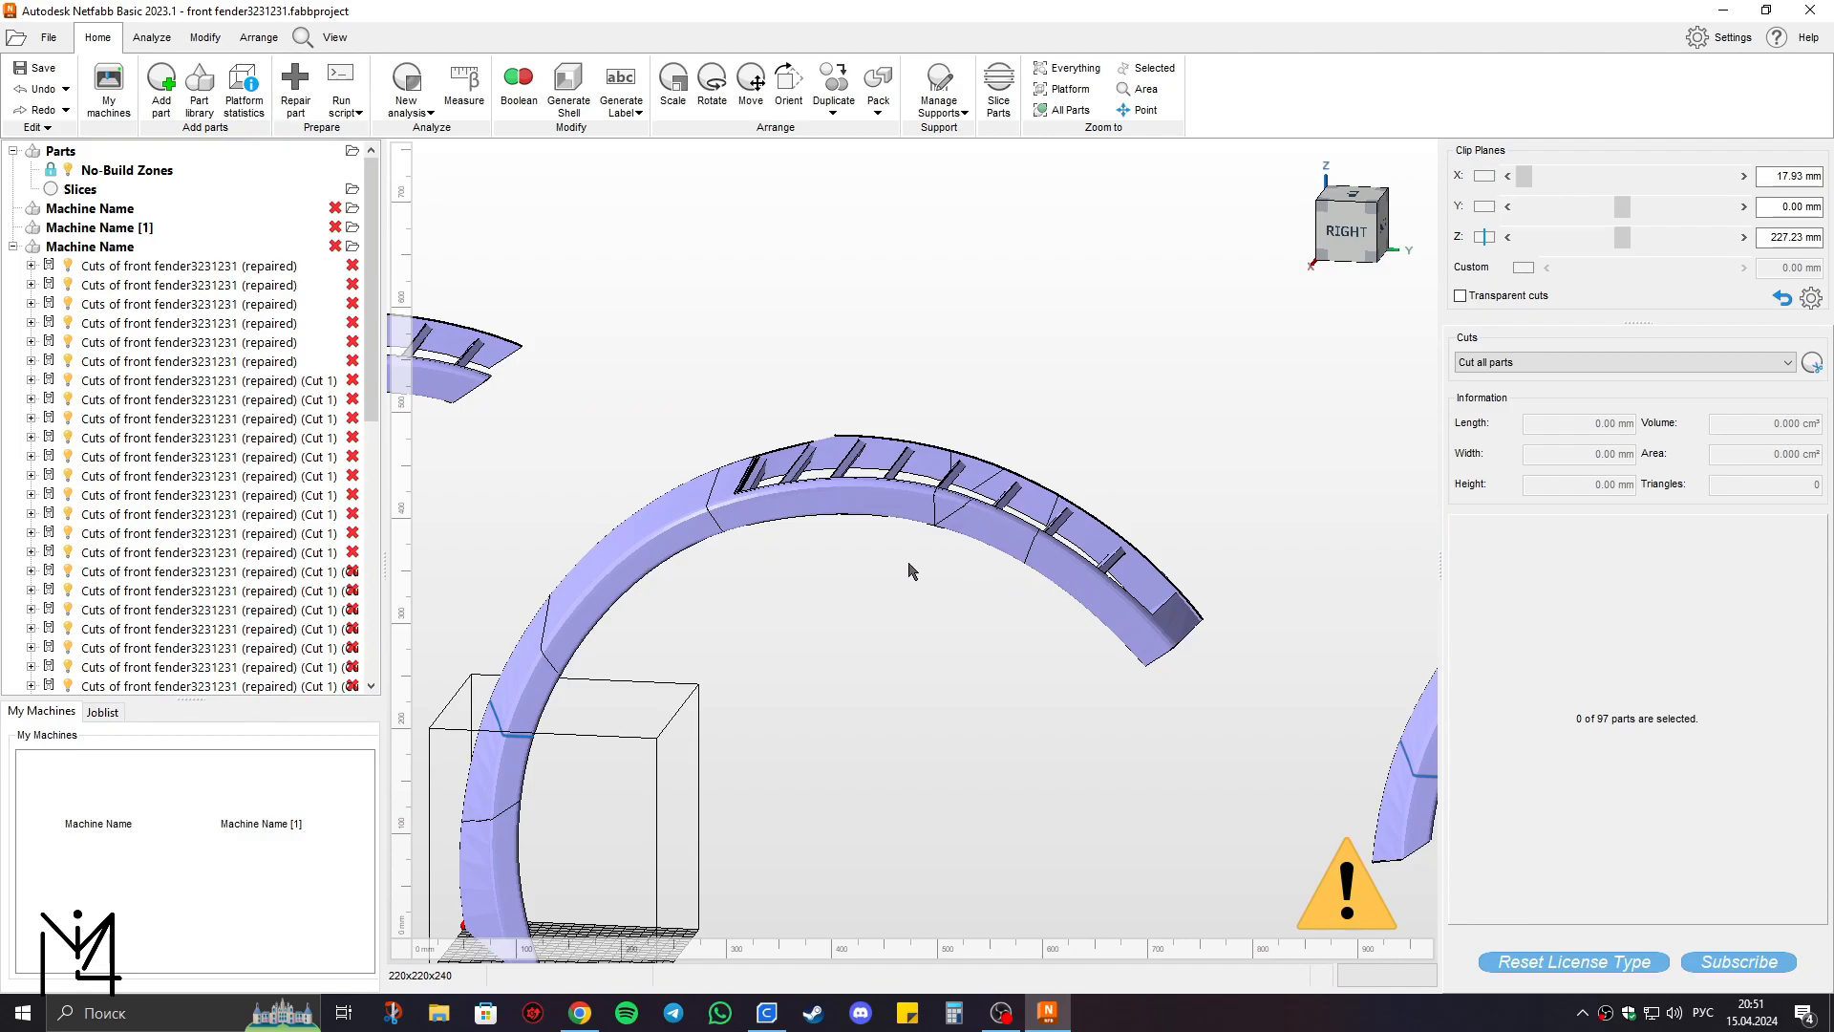
pyautogui.moveTo(914, 571); pyautogui.dragTo(982, 557, button='middle')
pyautogui.click(1076, 533)
pyautogui.moveTo(1220, 579); pyautogui.dragTo(810, 533)
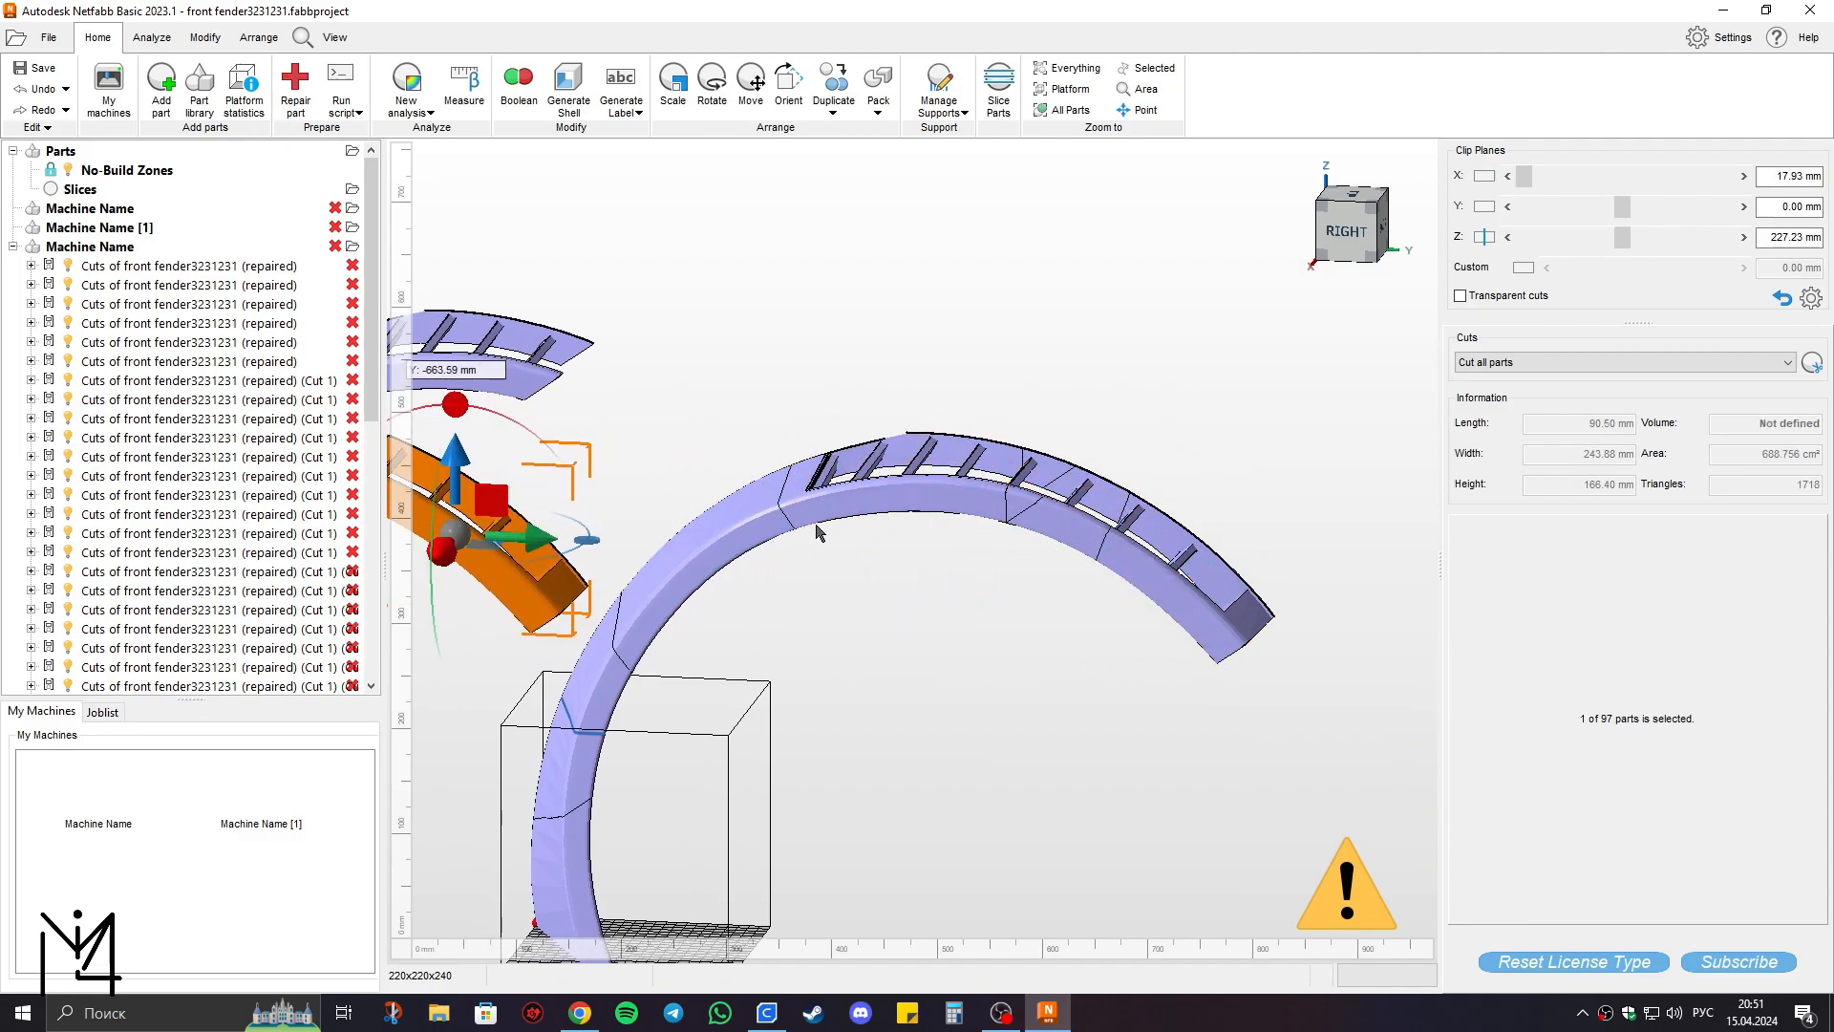
pyautogui.moveTo(810, 533); pyautogui.dragTo(1209, 487, button='middle')
pyautogui.scroll(-2, 1068, 538)
pyautogui.moveTo(982, 517); pyautogui.dragTo(1201, 517)
pyautogui.moveTo(1108, 424); pyautogui.dragTo(1086, 235)
pyautogui.click(1021, 449)
# Capture the six separated sections in Snip & Sketch and number them 1 to 6 from the lowest section upwards.
pyautogui.scroll(-1, 983, 496)
pyautogui.moveTo(983, 496); pyautogui.dragTo(1015, 513, button='middle')
pyautogui.moveTo(944, 504)
pyautogui.mouseDown(button='right')
pyautogui.moveTo(1086, 516)
pyautogui.moveTo(946, 459)
pyautogui.moveTo(919, 504)
pyautogui.mouseUp(button='right')
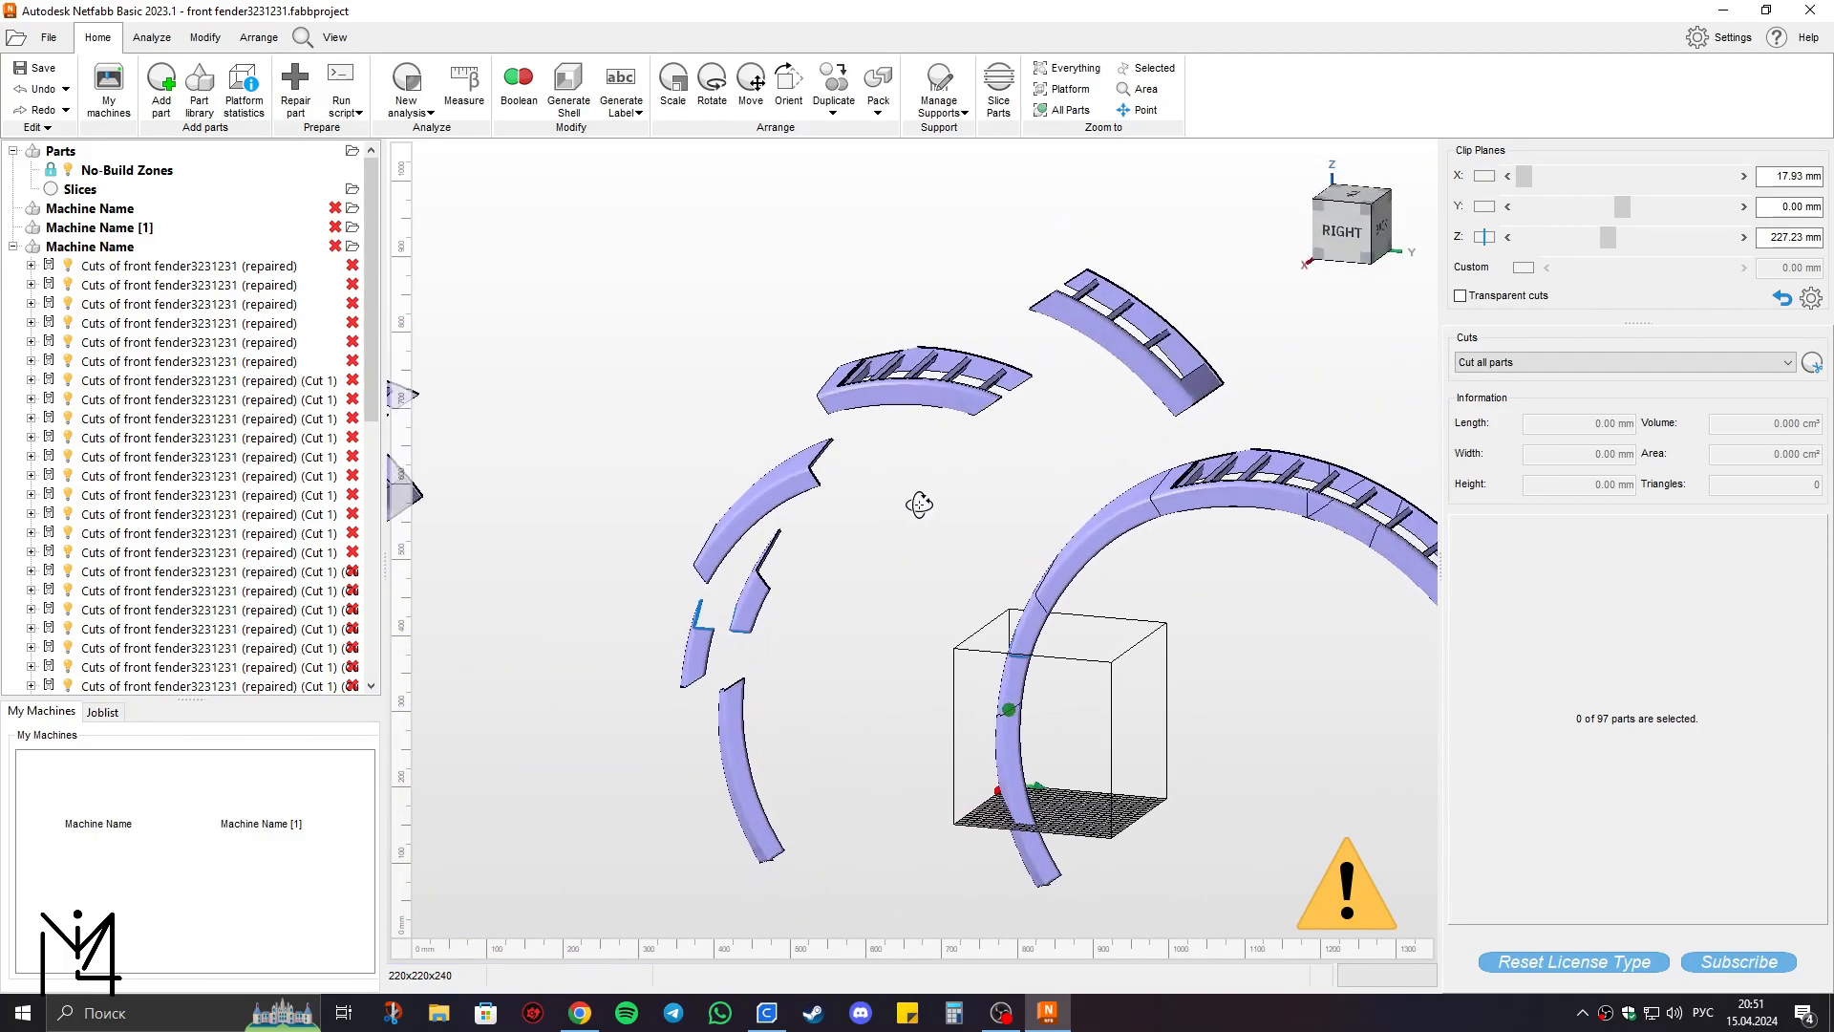
pyautogui.moveTo(971, 512); pyautogui.dragTo(887, 483, button='middle')
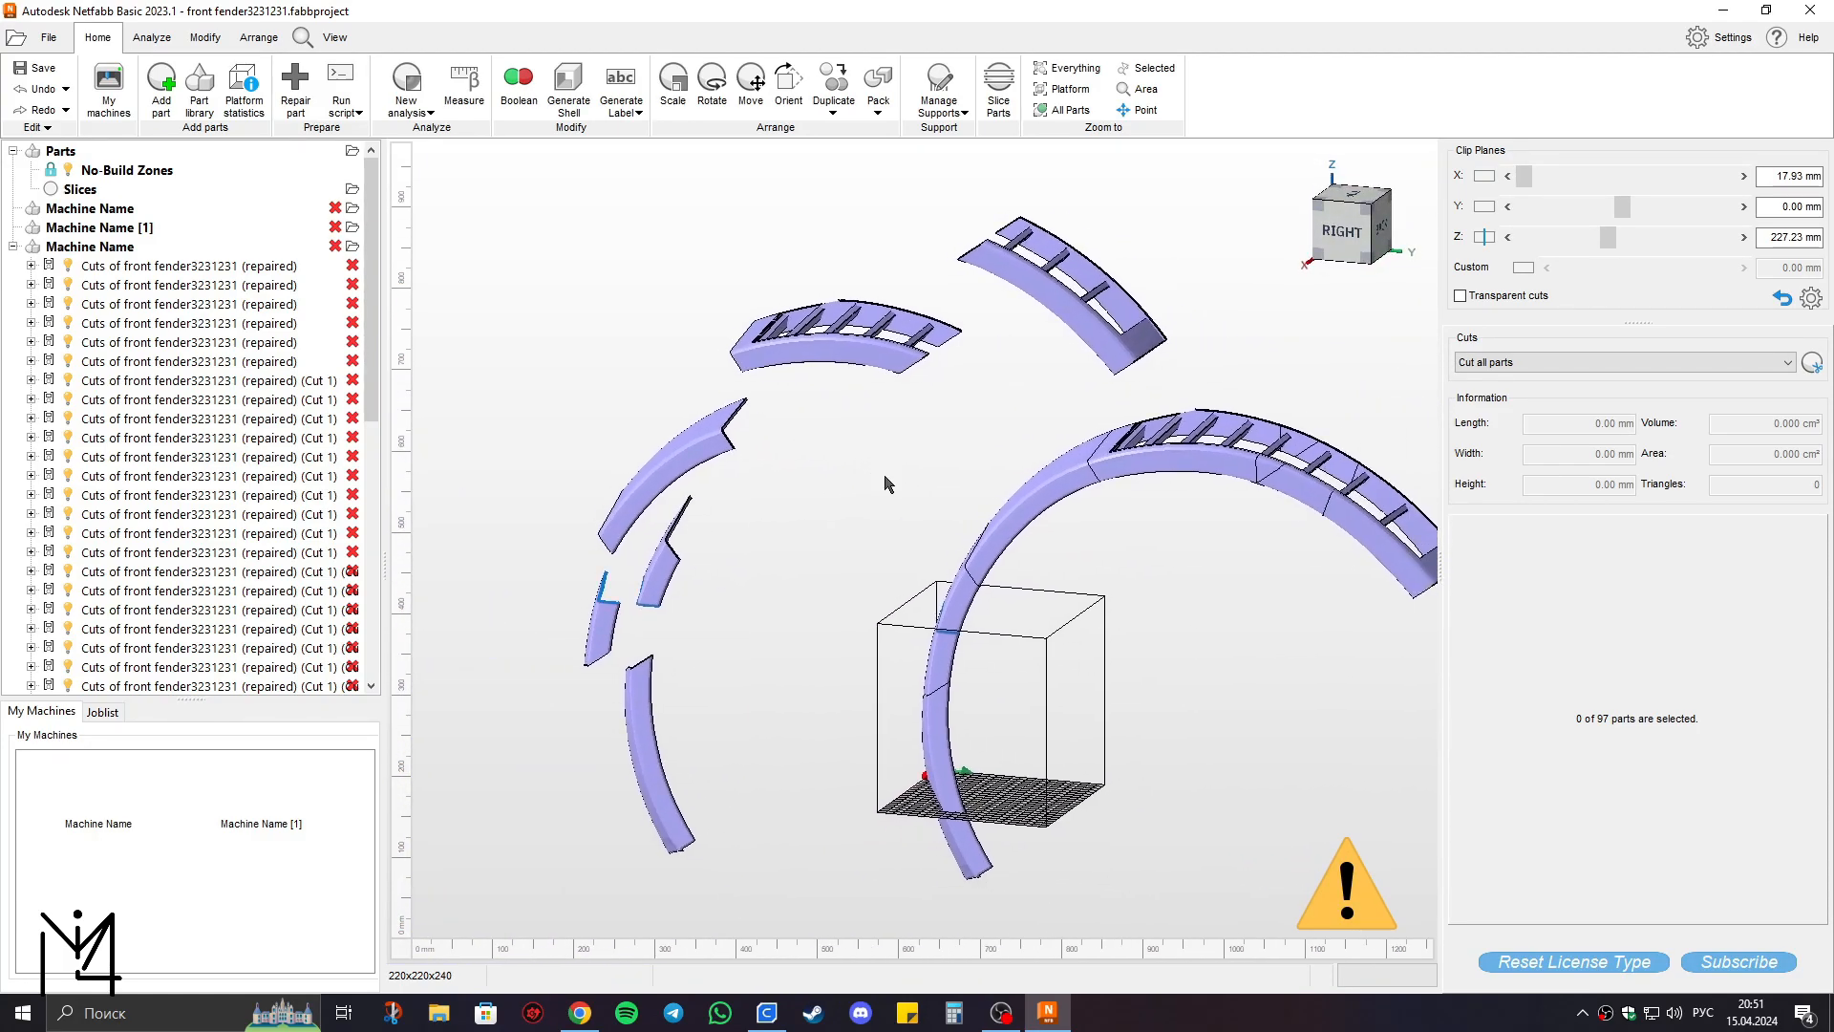
pyautogui.click(393, 1013)
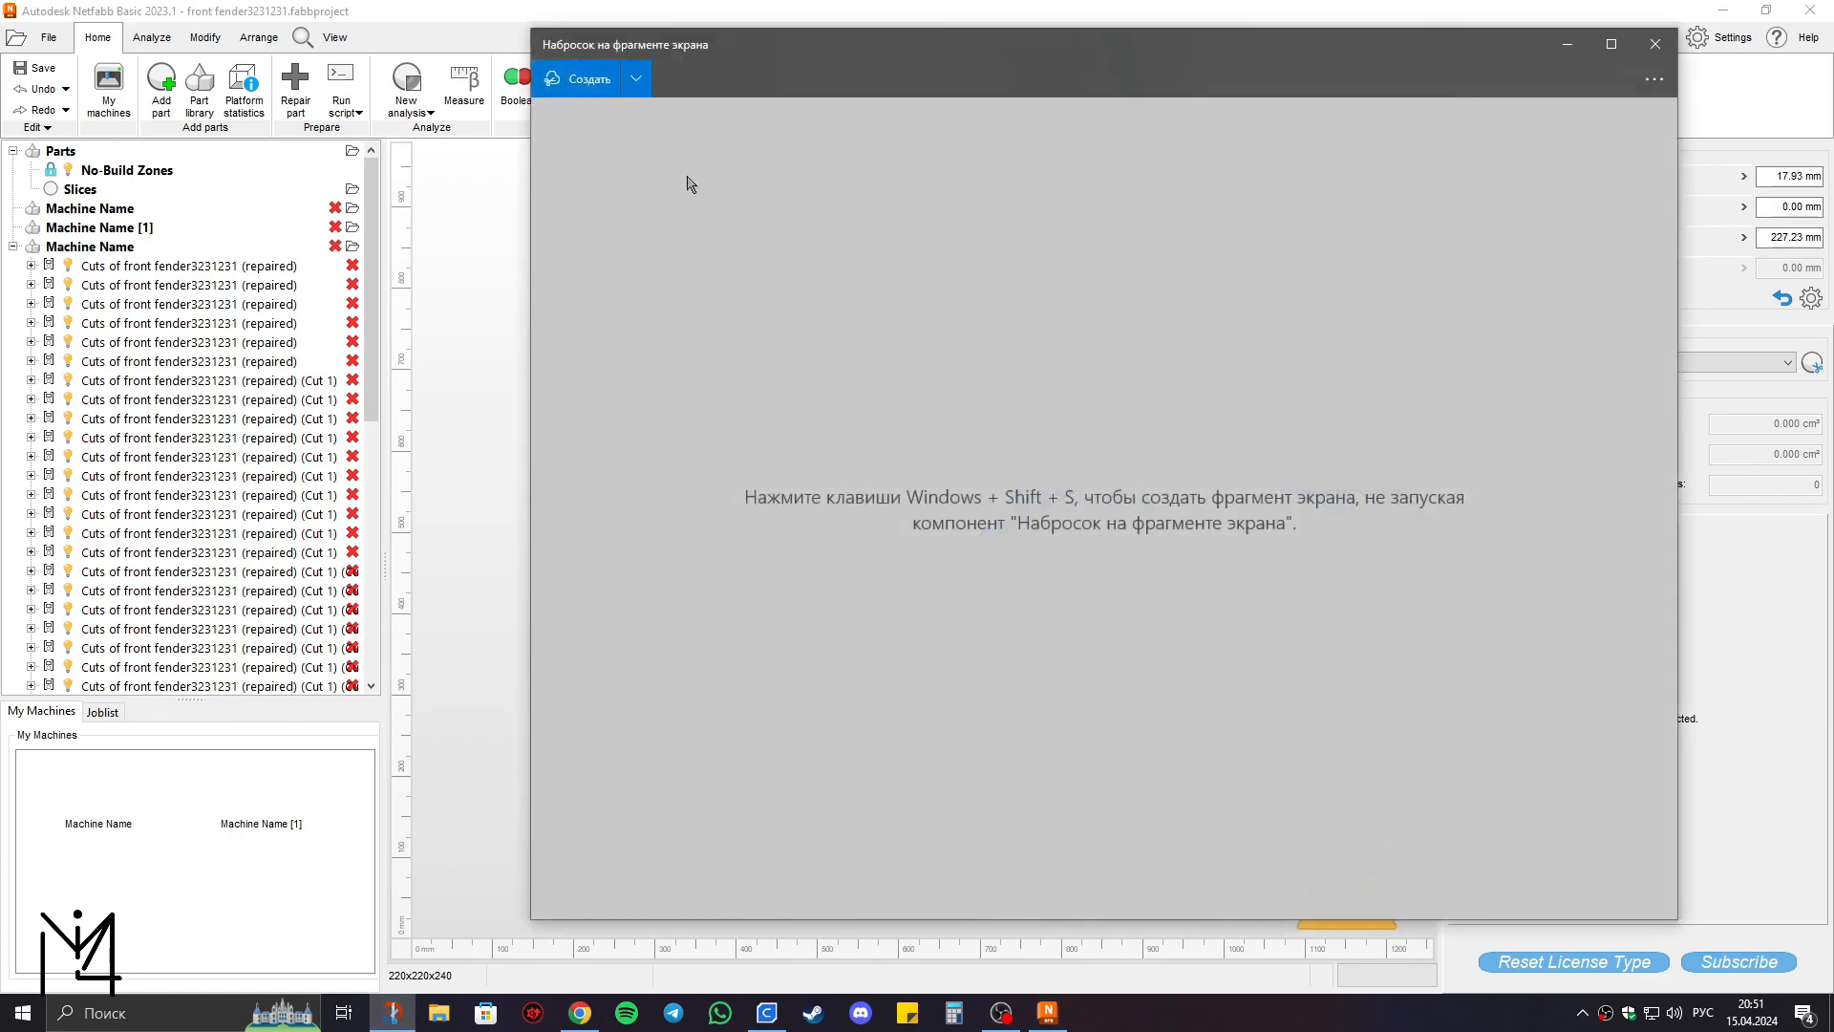
pyautogui.click(587, 69)
pyautogui.moveTo(449, 160)
pyautogui.mouseDown()
pyautogui.moveTo(1044, 622)
pyautogui.moveTo(1240, 927)
pyautogui.moveTo(1187, 906)
pyautogui.mouseUp()
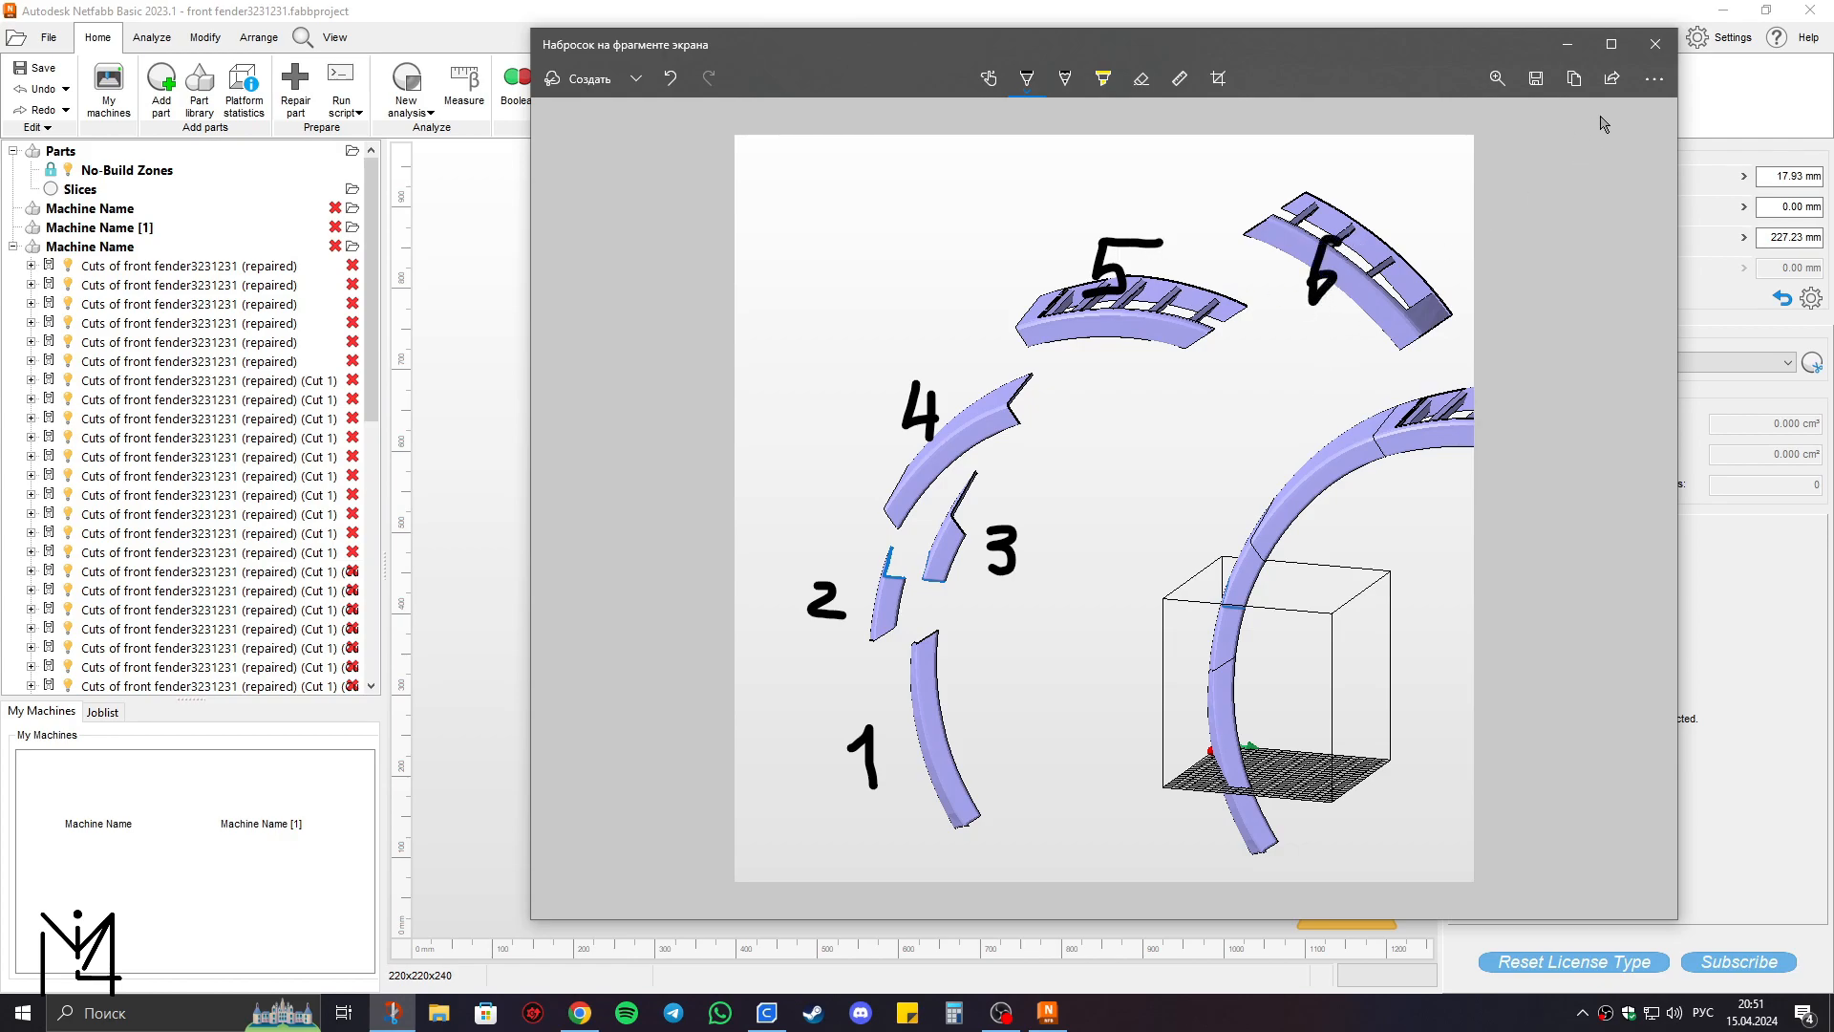
# Save the numbered snip as a PNG on the desktop and close Snip & Sketch.
pyautogui.click(1536, 78)
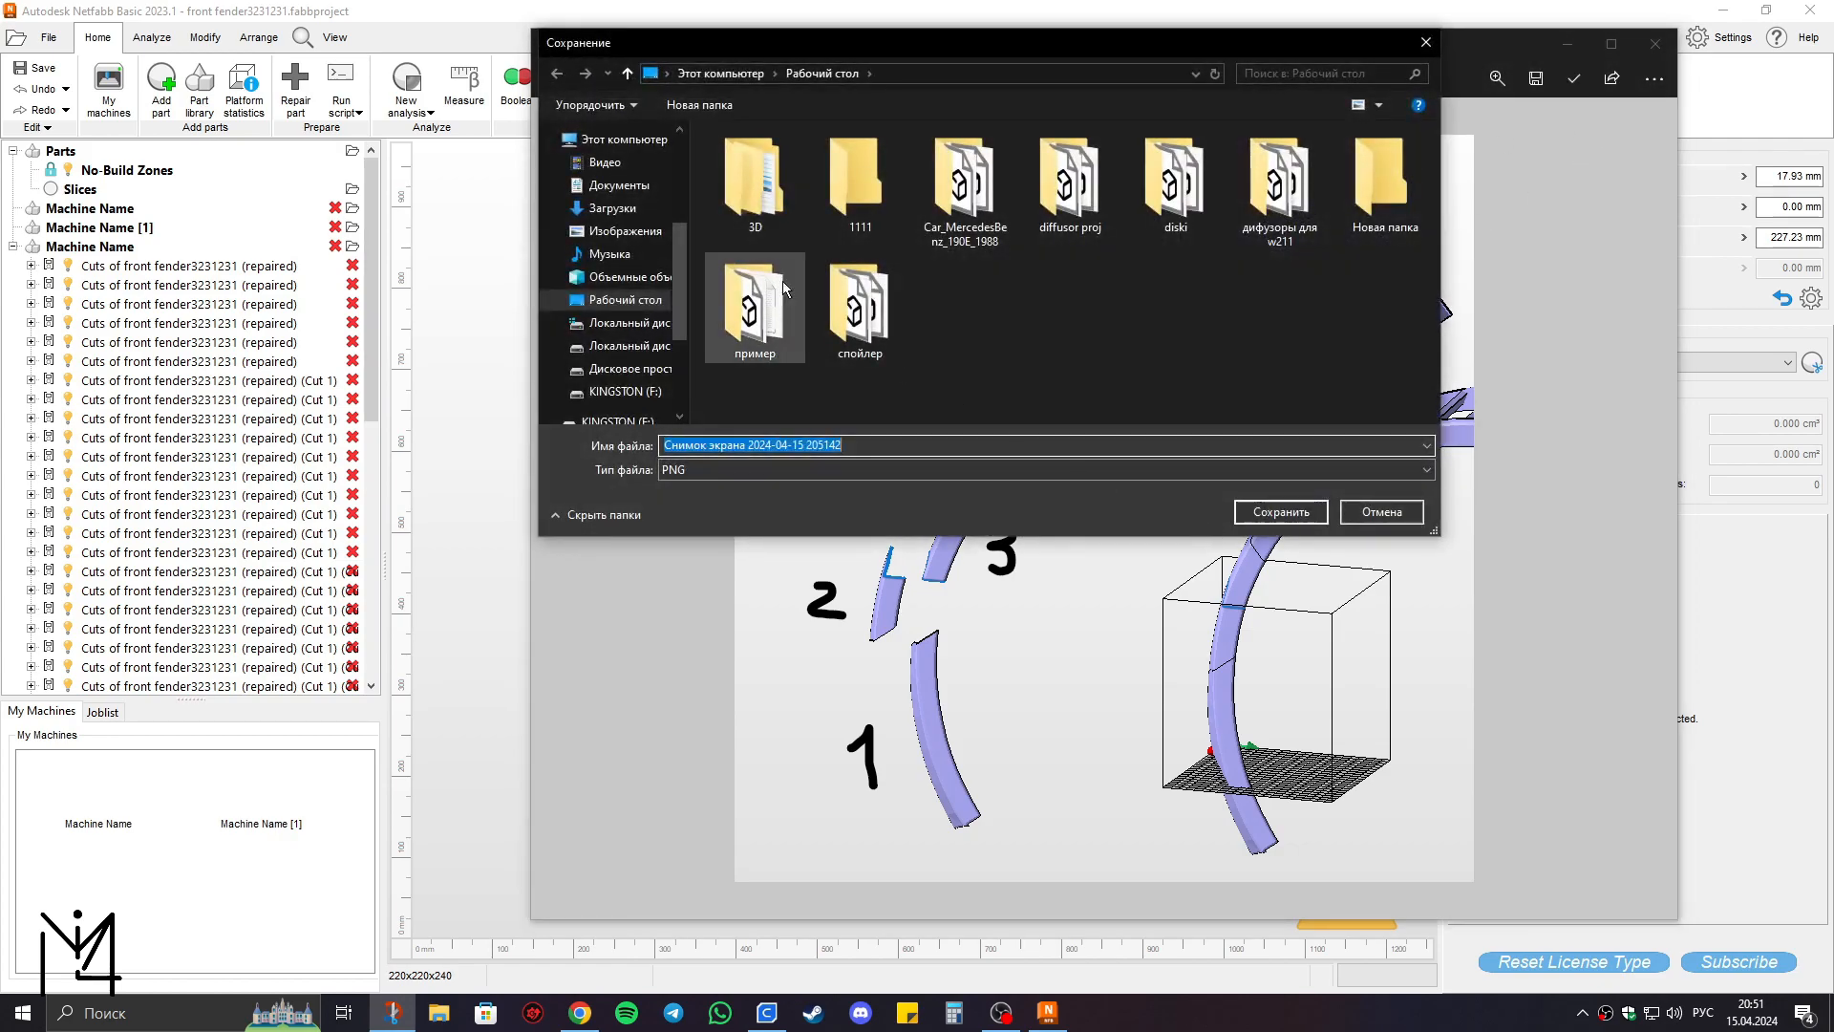
pyautogui.click(1277, 514)
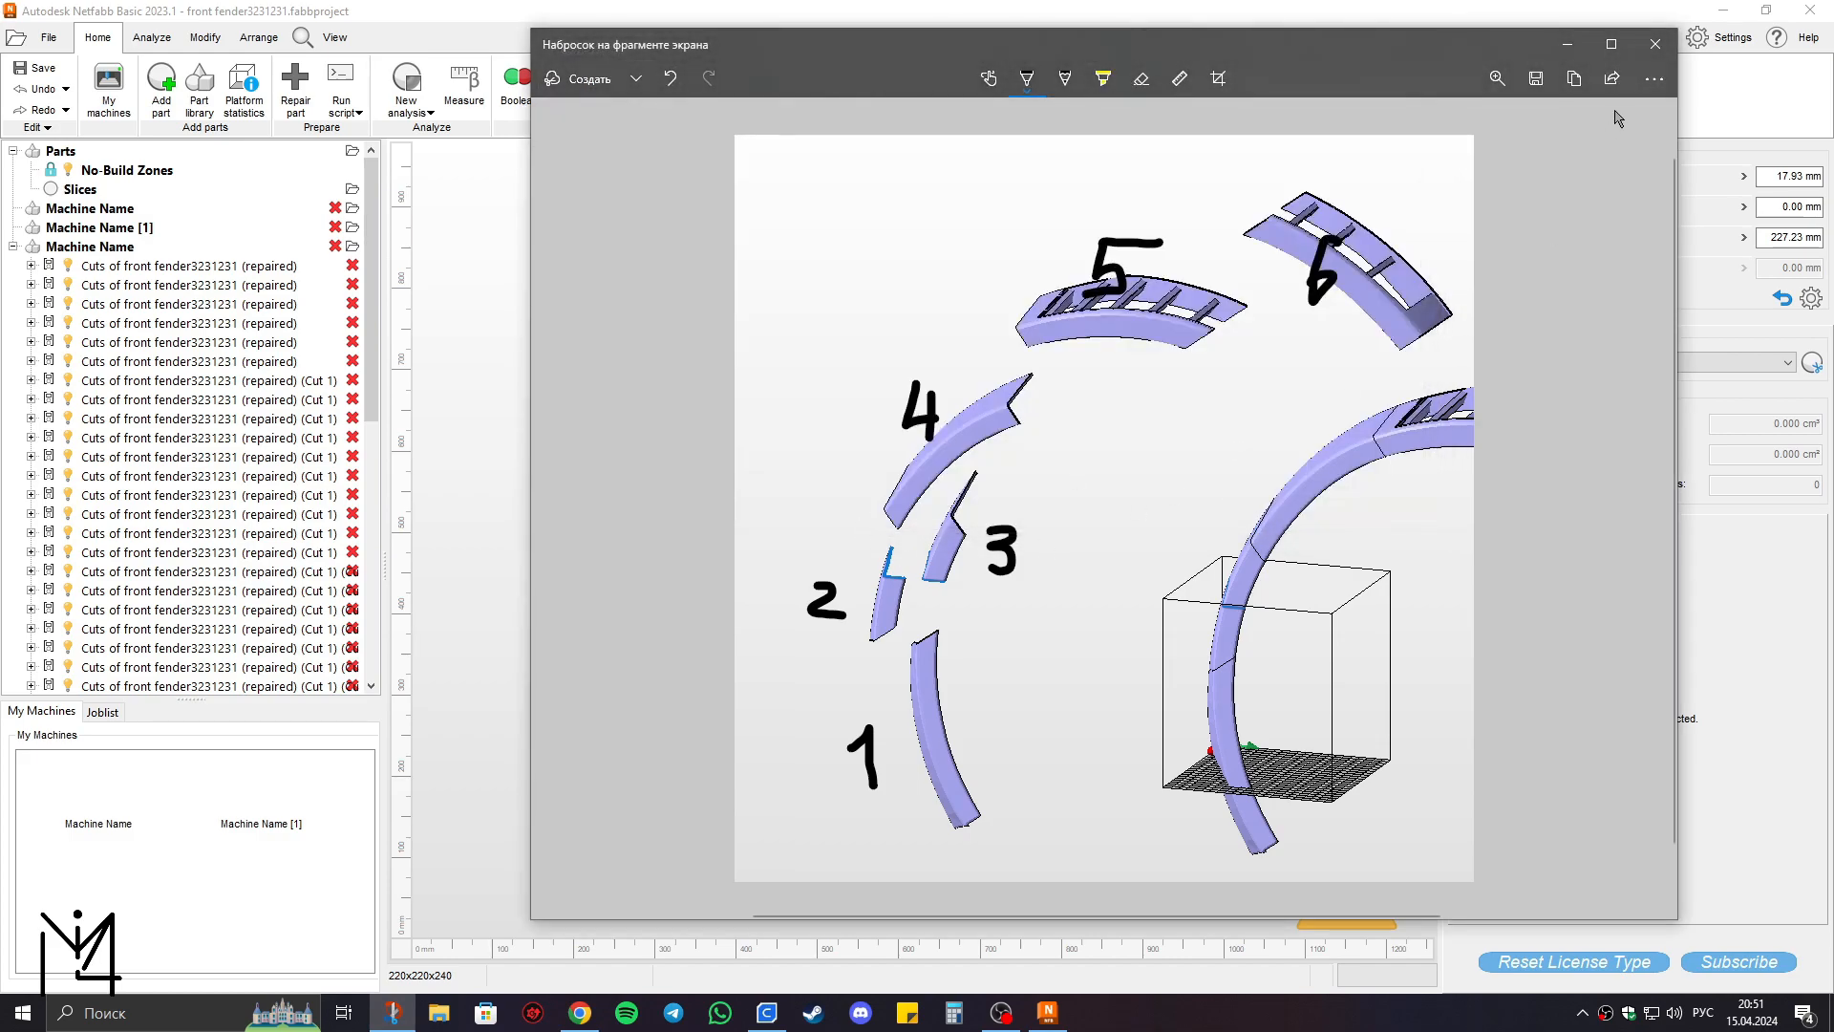
pyautogui.click(1656, 45)
# Select the lowest separated section and start exporting it as an STL file.
pyautogui.click(649, 754)
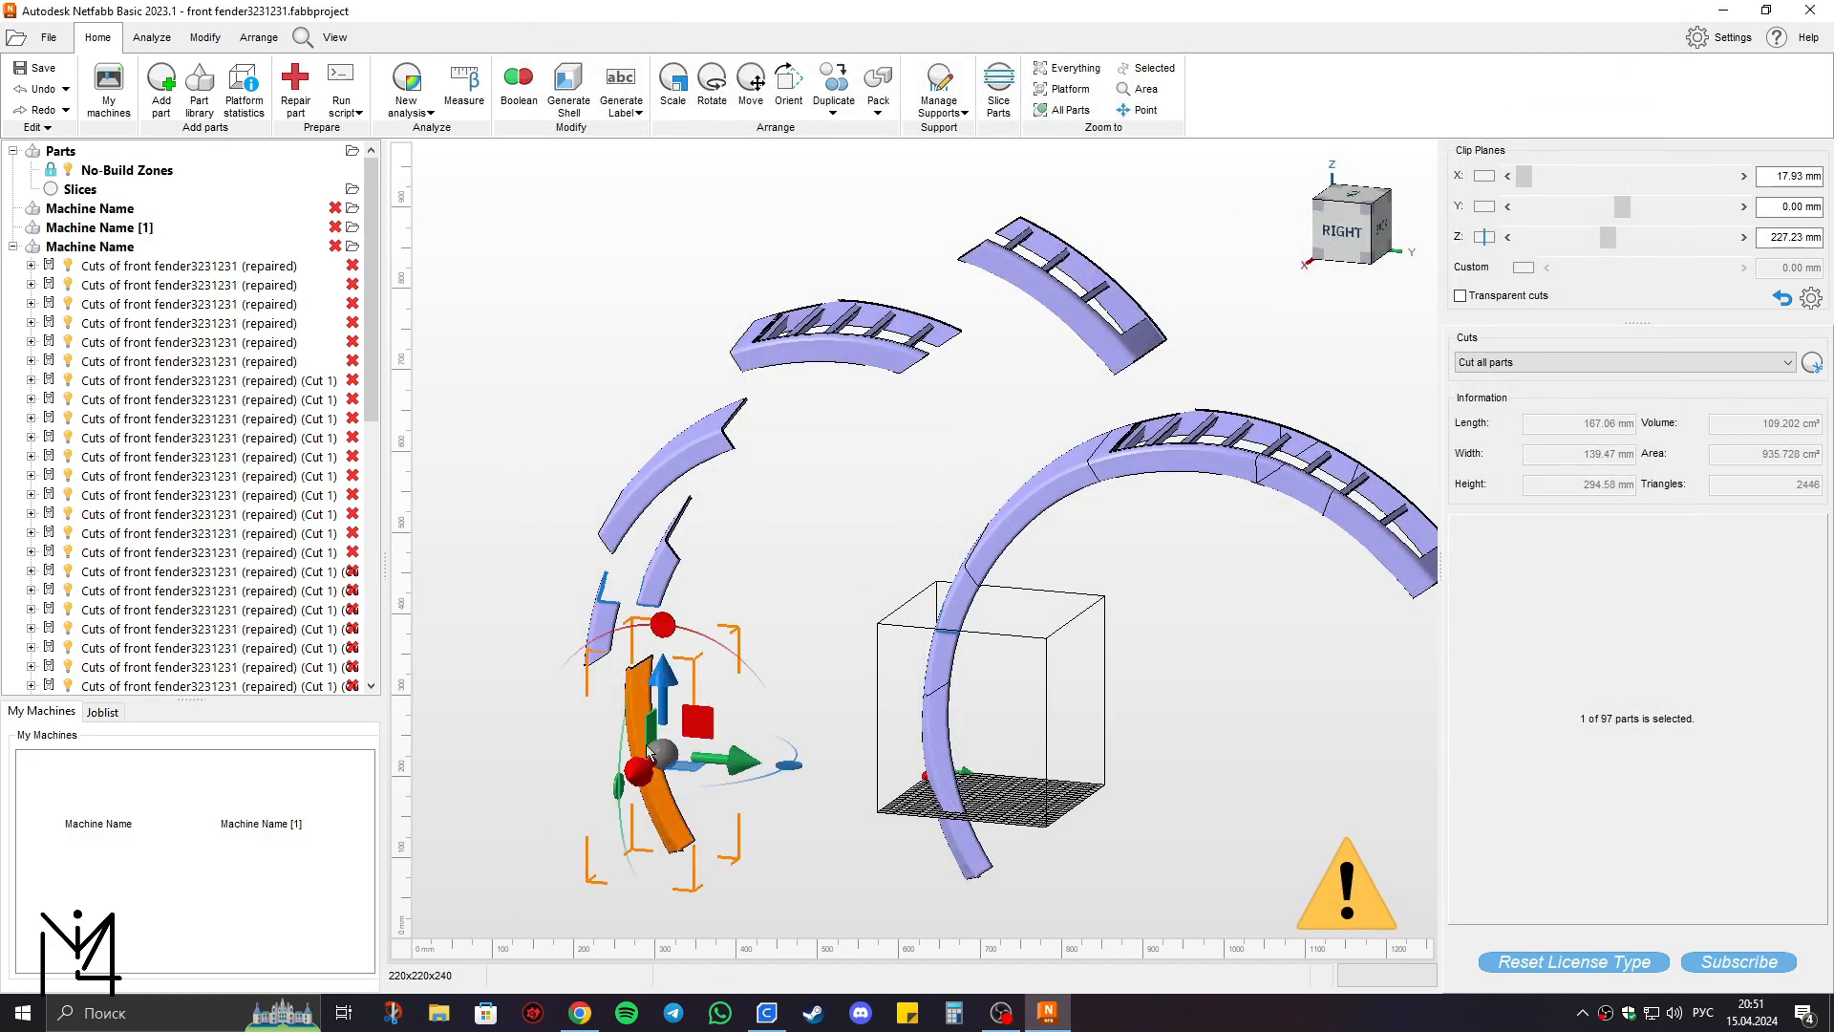
pyautogui.rightClick(623, 712)
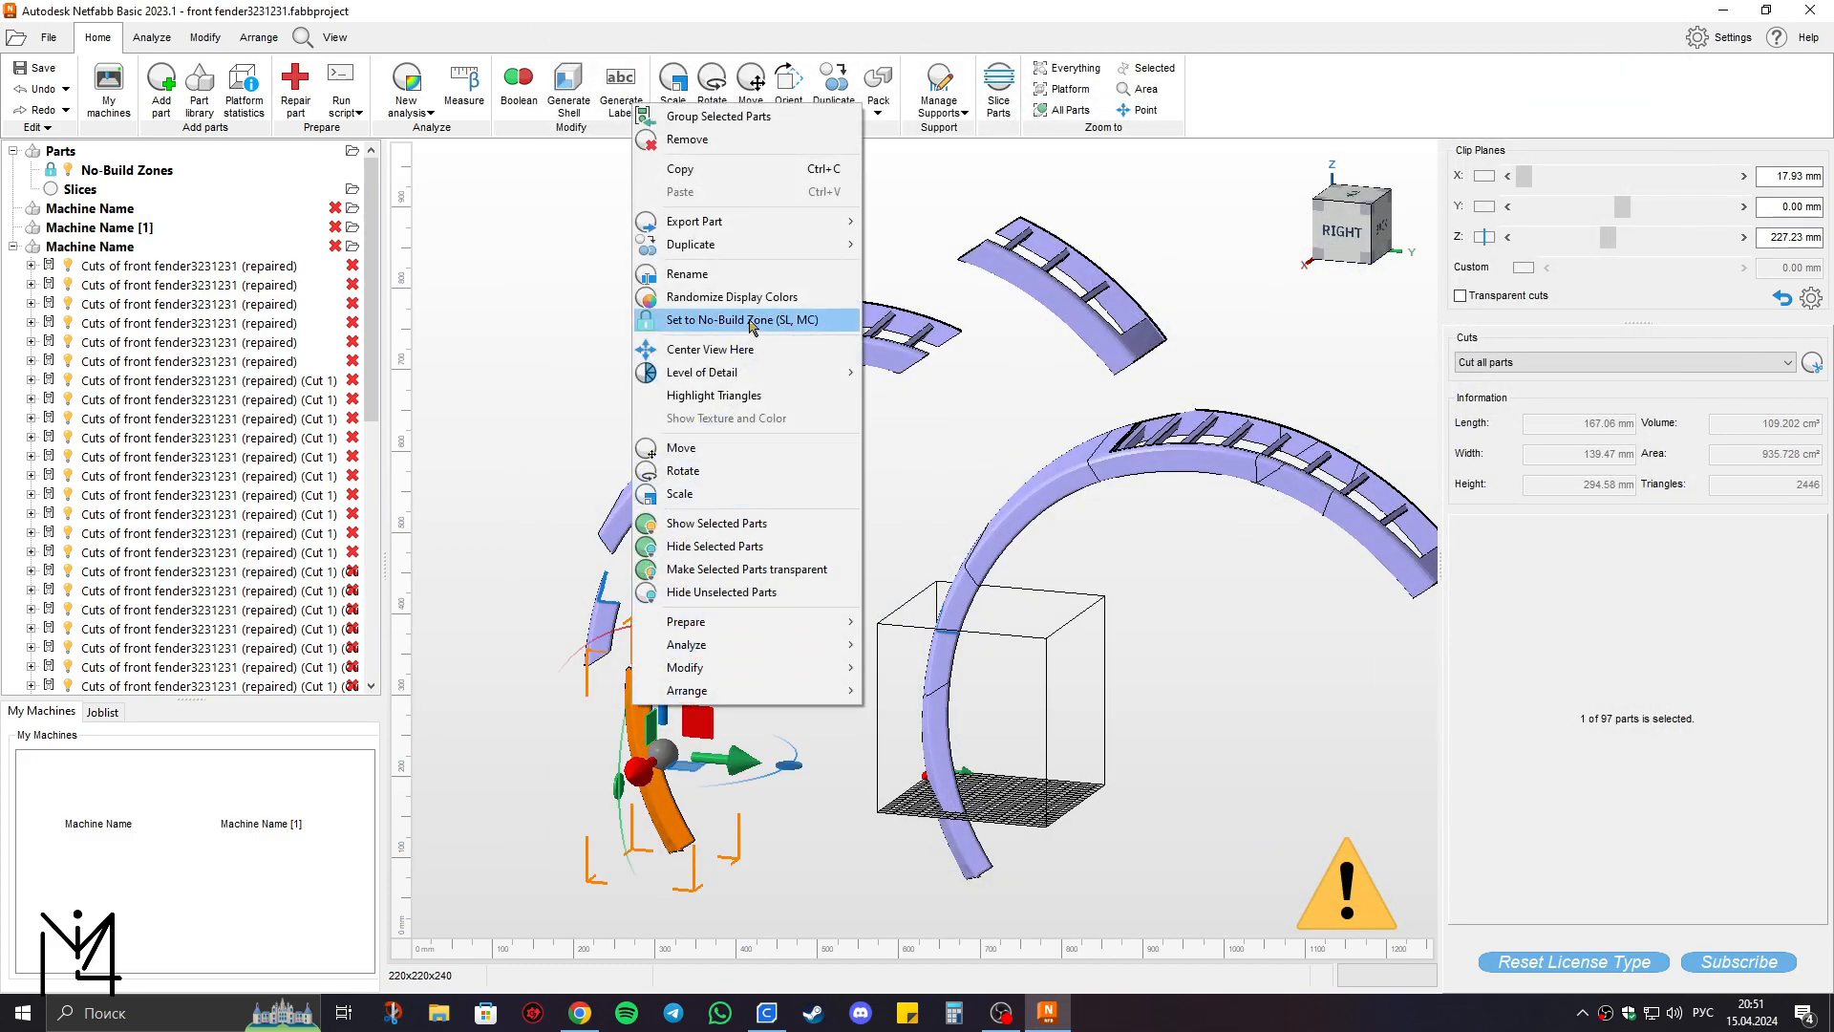
pyautogui.moveTo(704, 239)
pyautogui.click(903, 242)
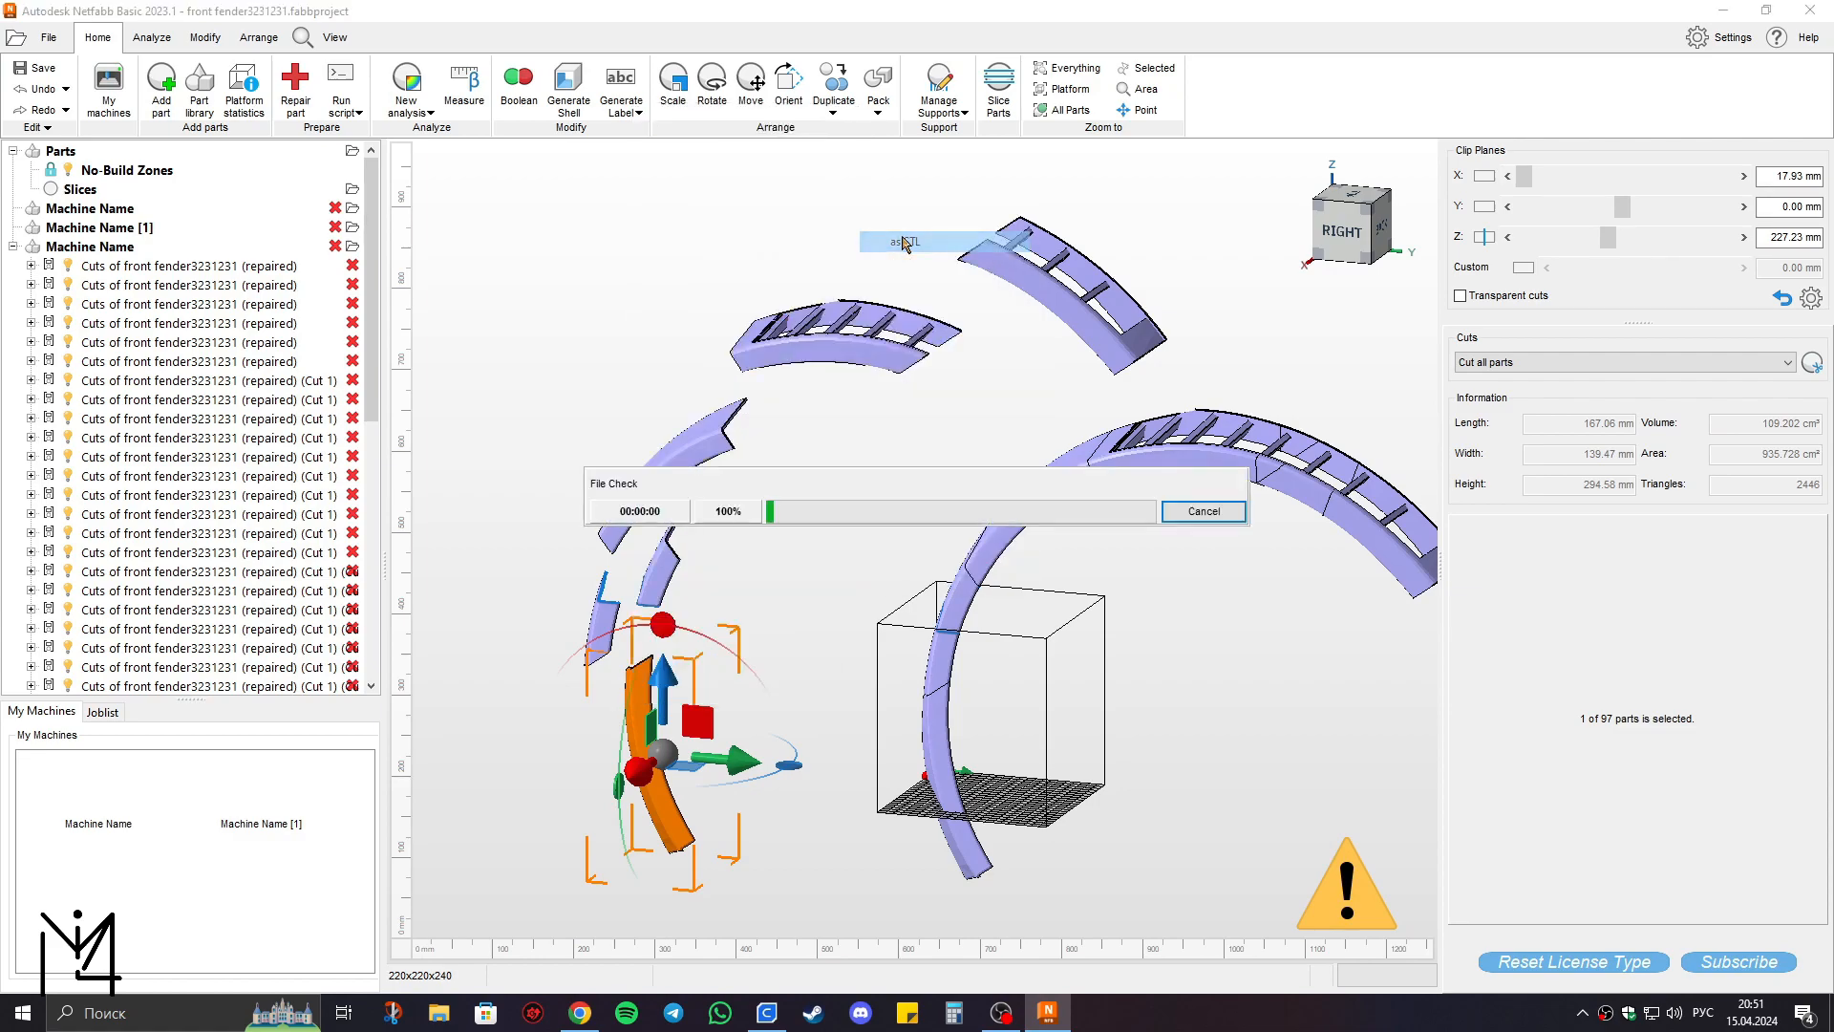
# Name the lowest section's STL file 1 in the desktop folder 1111, optimize the mesh and complete the export.
pyautogui.click(1167, 333)
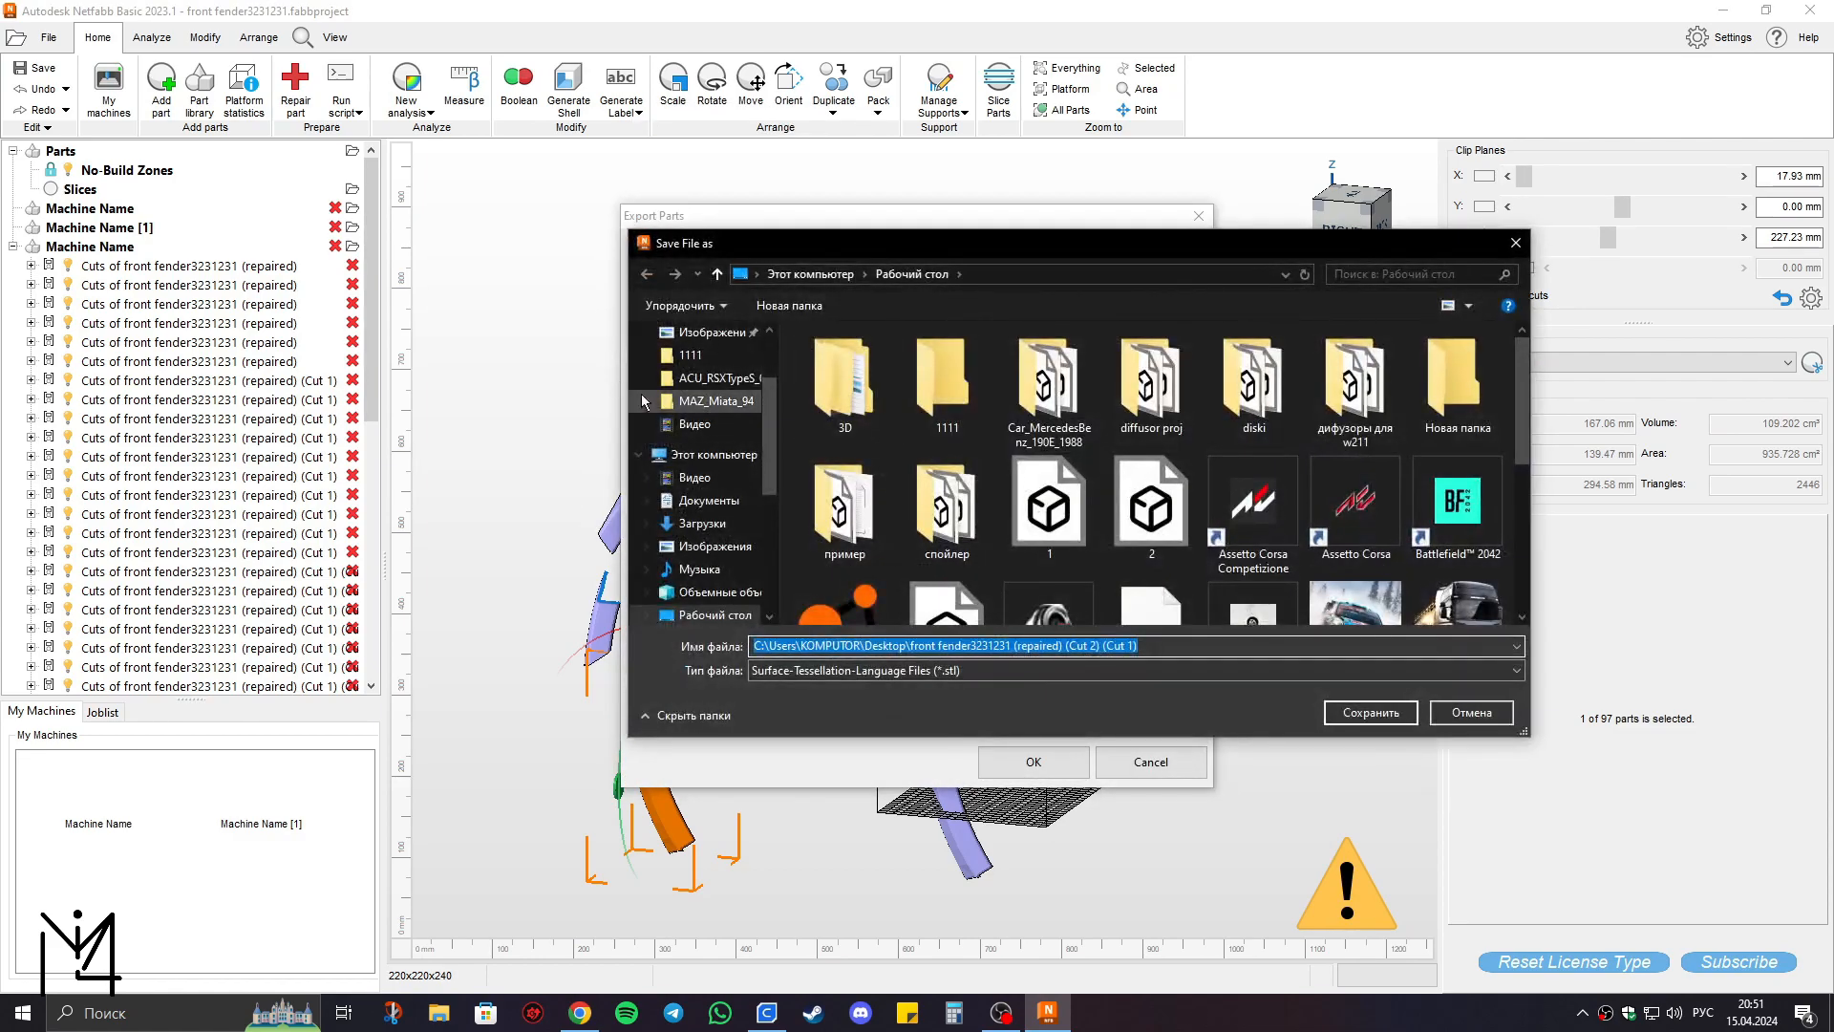
pyautogui.click(707, 373)
pyautogui.click(1001, 647)
pyautogui.write('1')
pyautogui.doubleClick(945, 382)
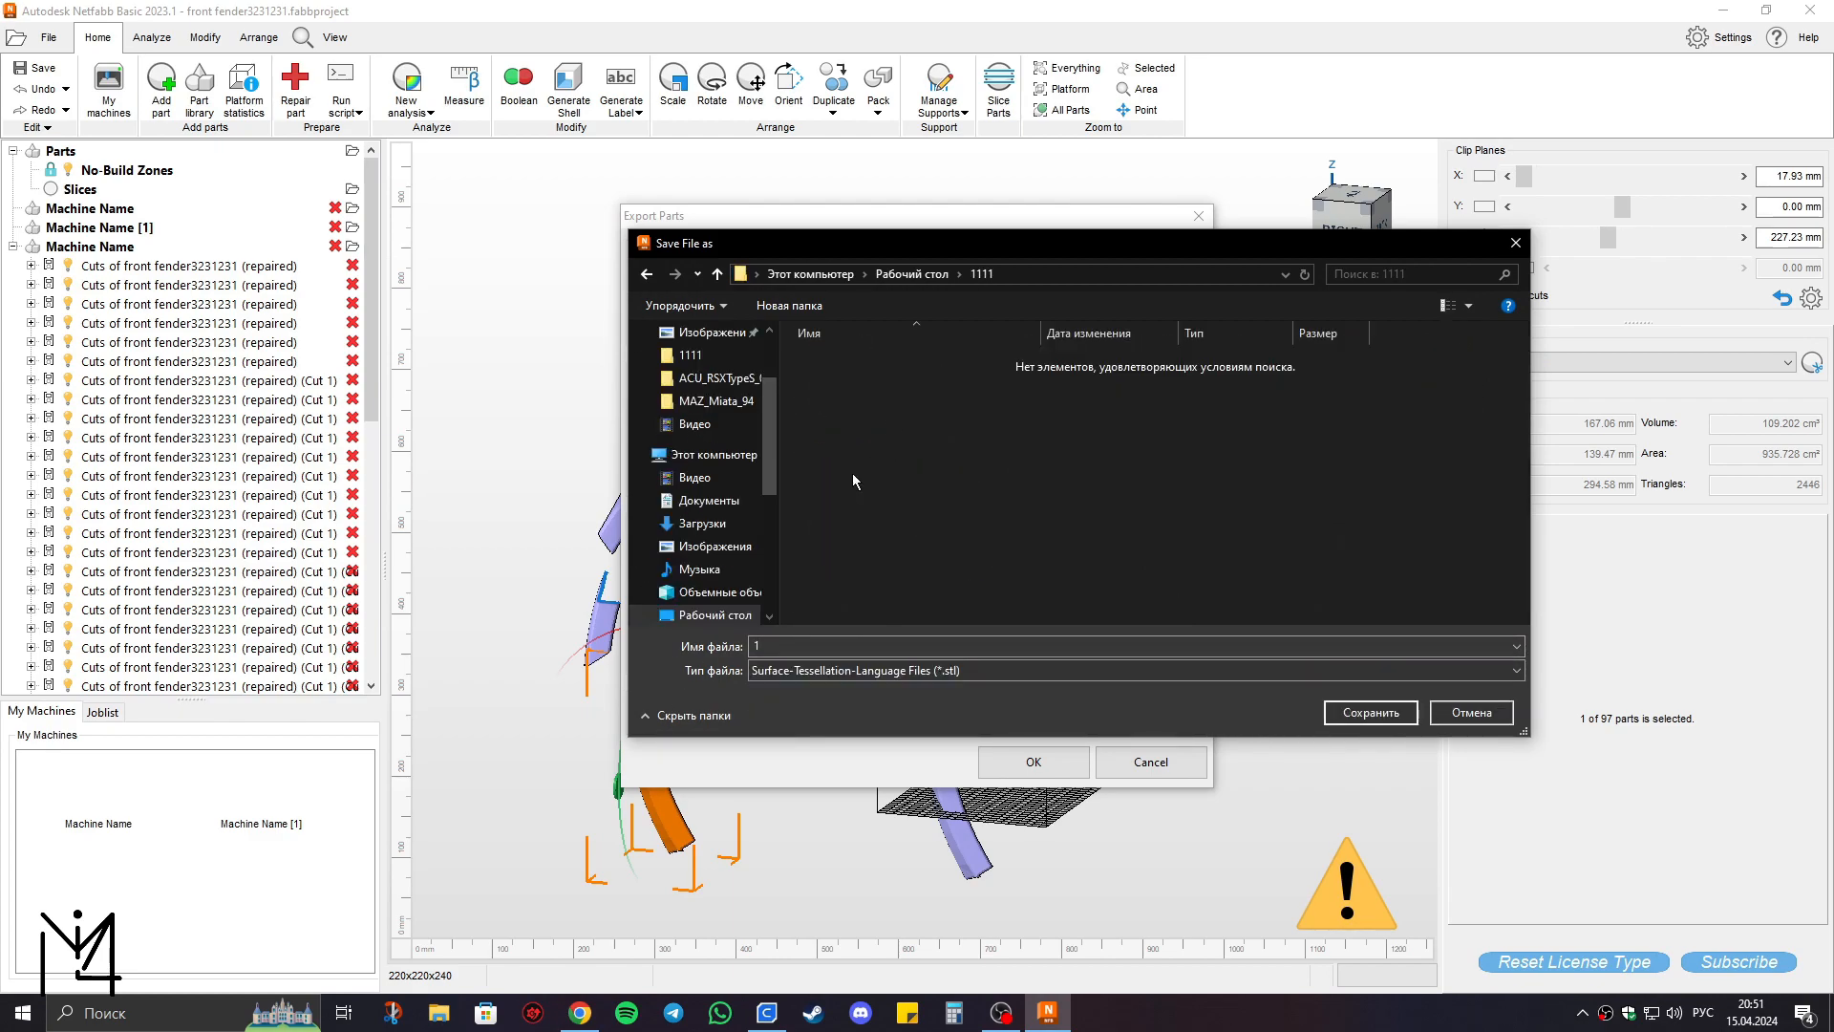
pyautogui.click(1373, 714)
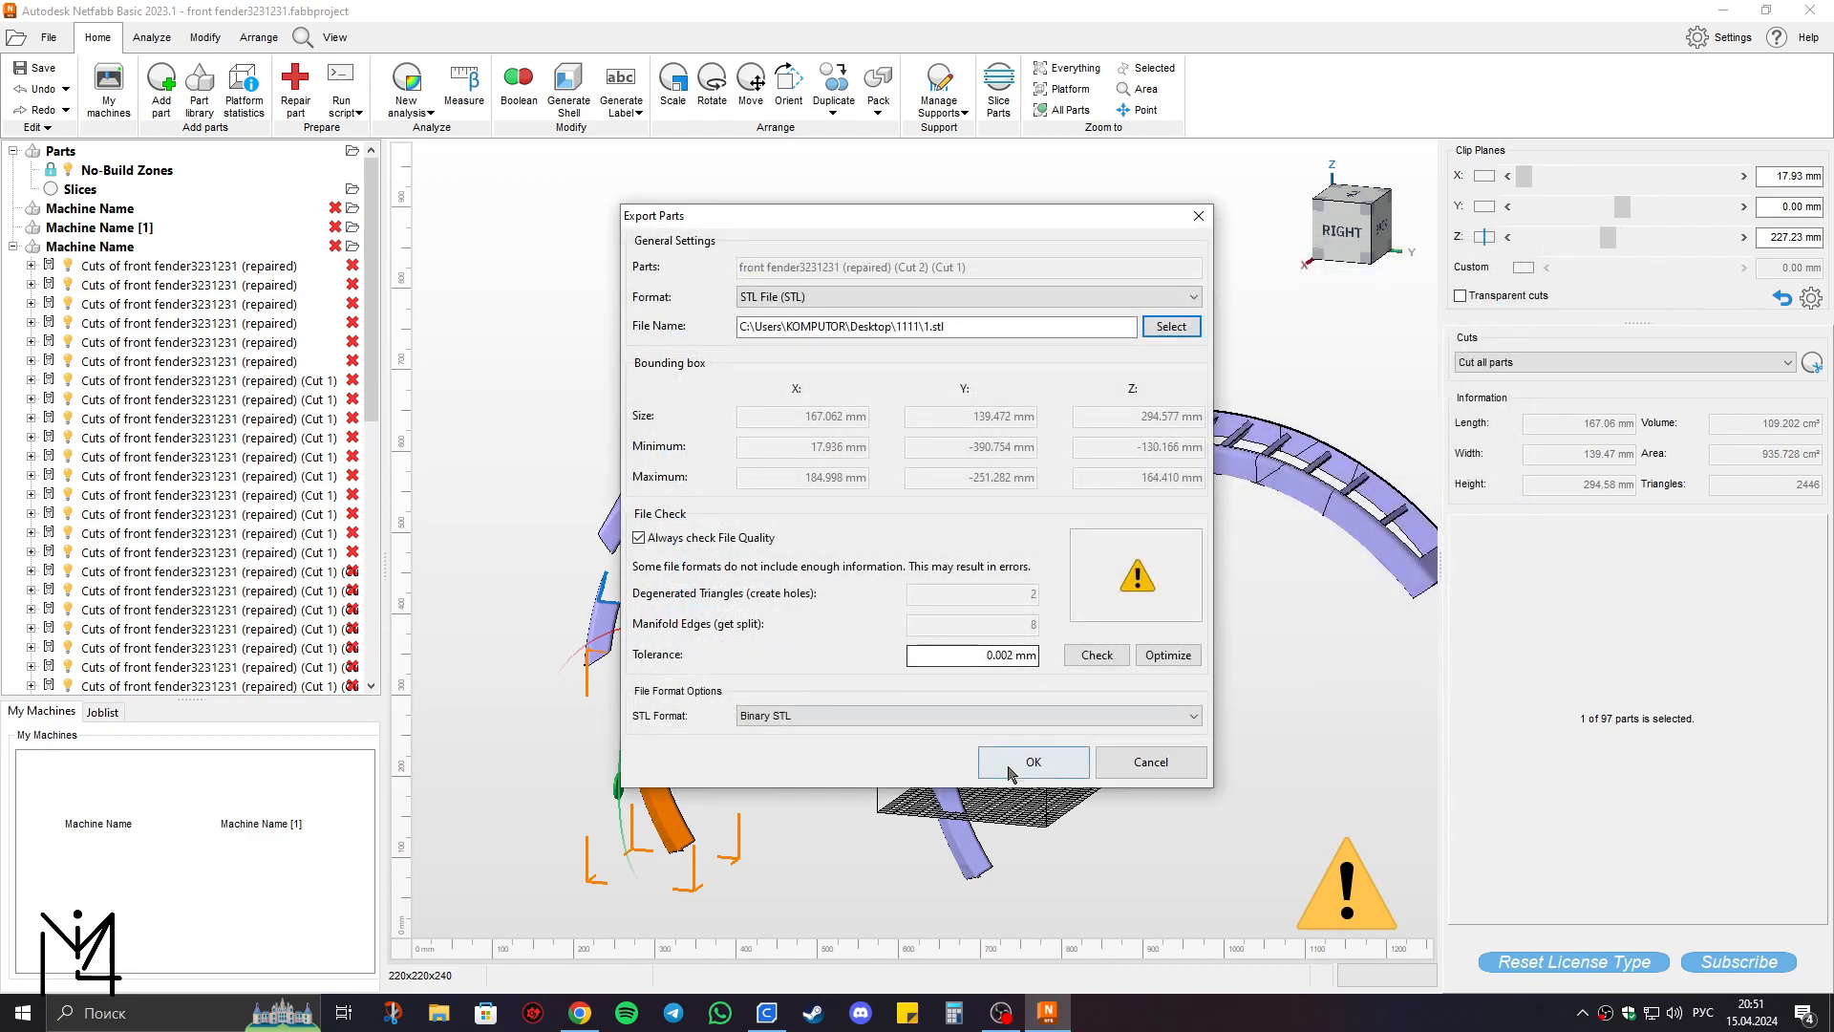
pyautogui.click(1167, 656)
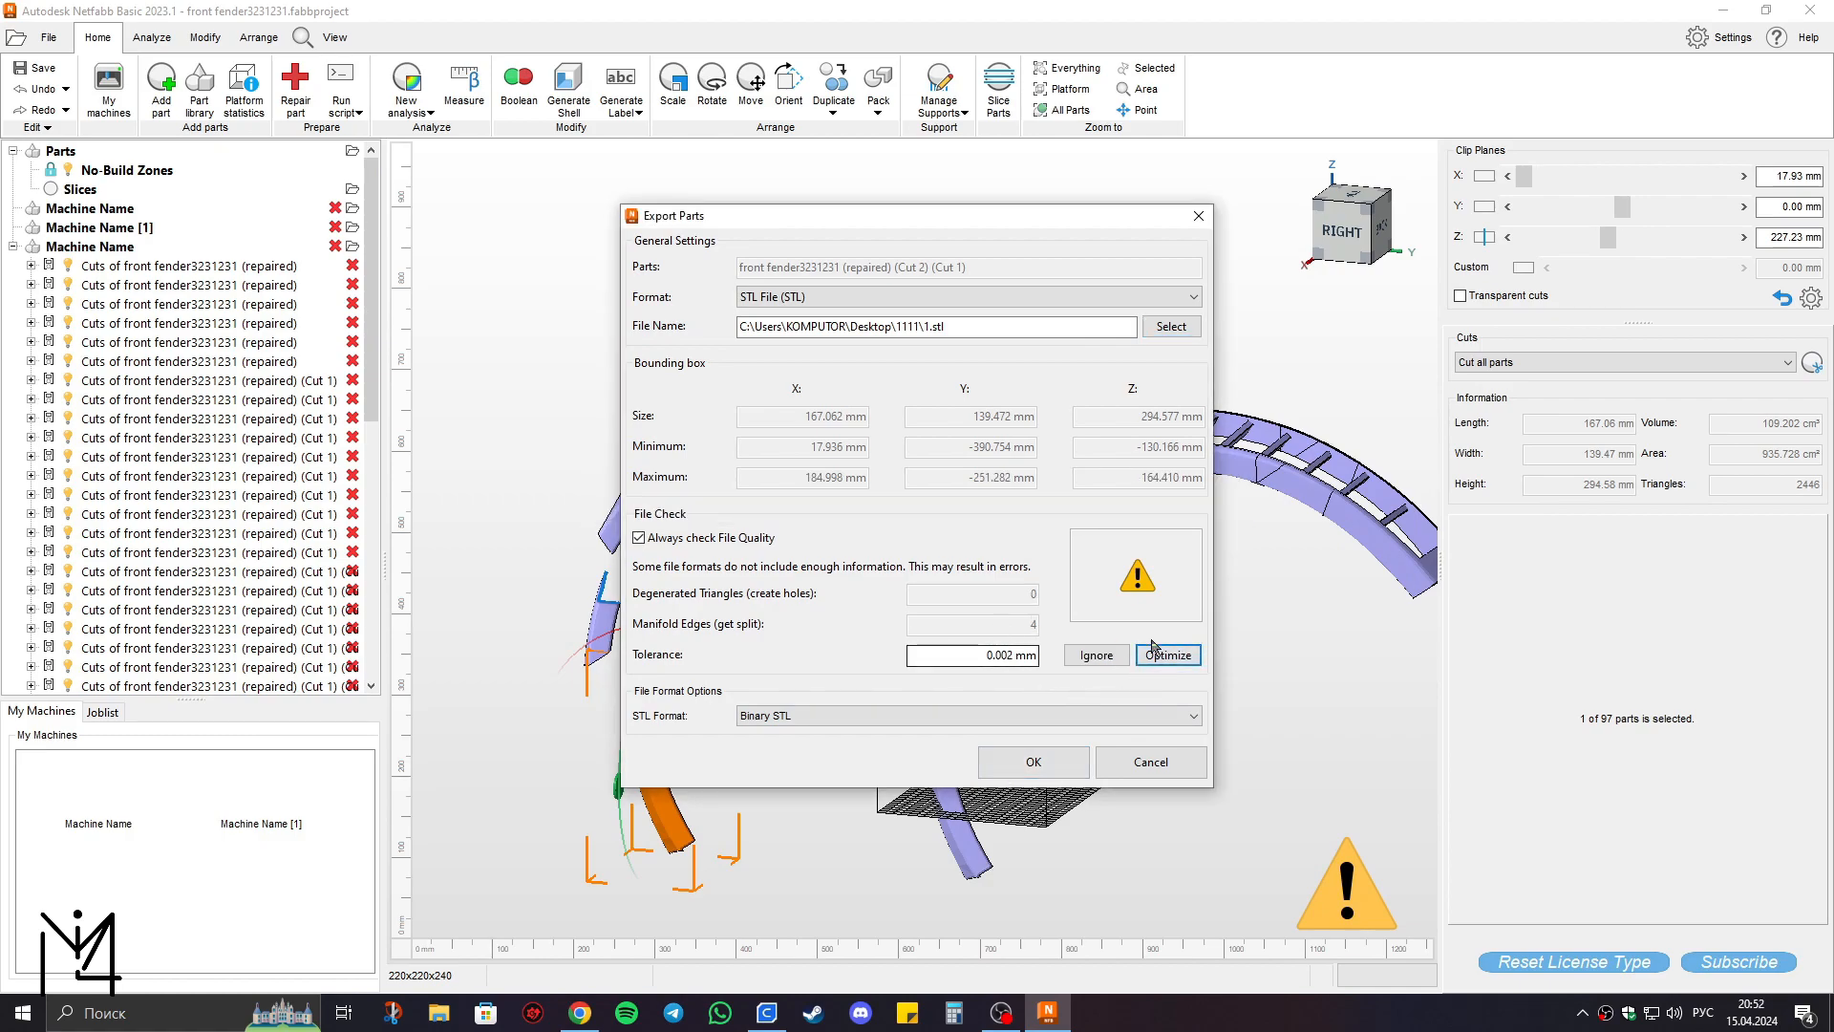
pyautogui.click(993, 774)
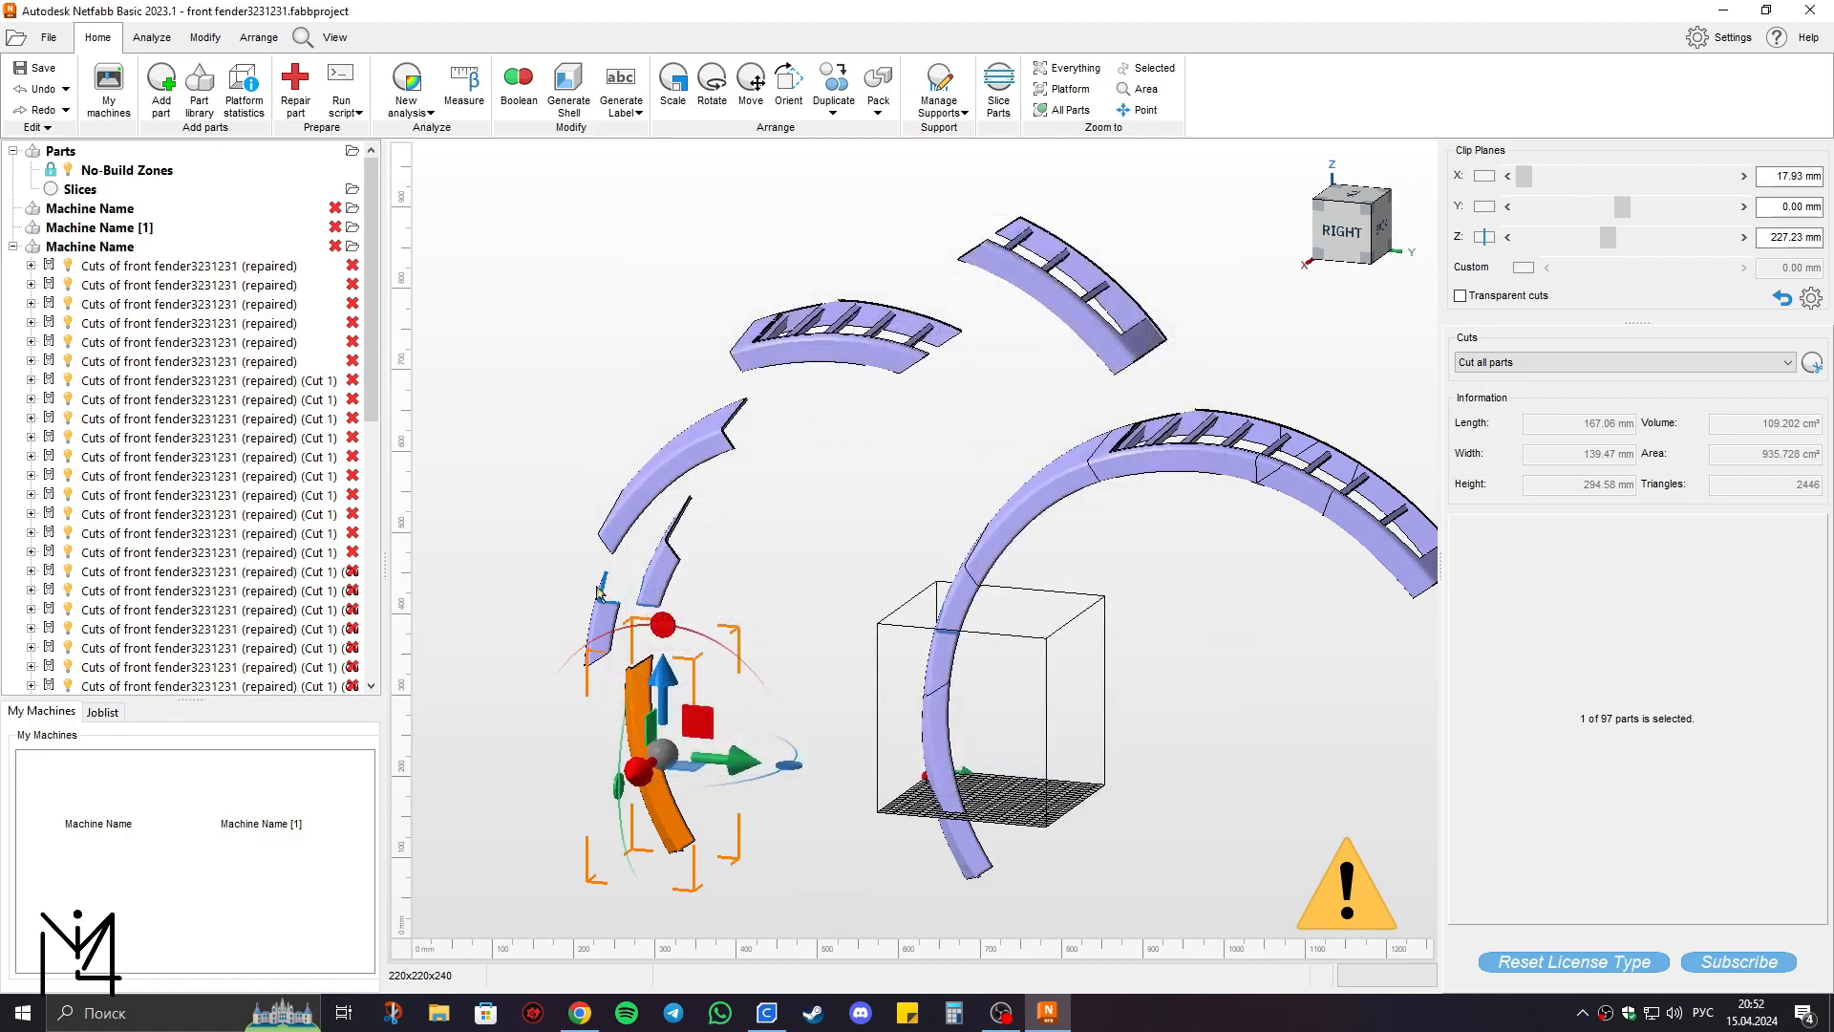
# Export the second section, just above the lowest one, as optimized STL file 2 in the 1111 folder.
pyautogui.click(607, 632)
pyautogui.rightClick(604, 630)
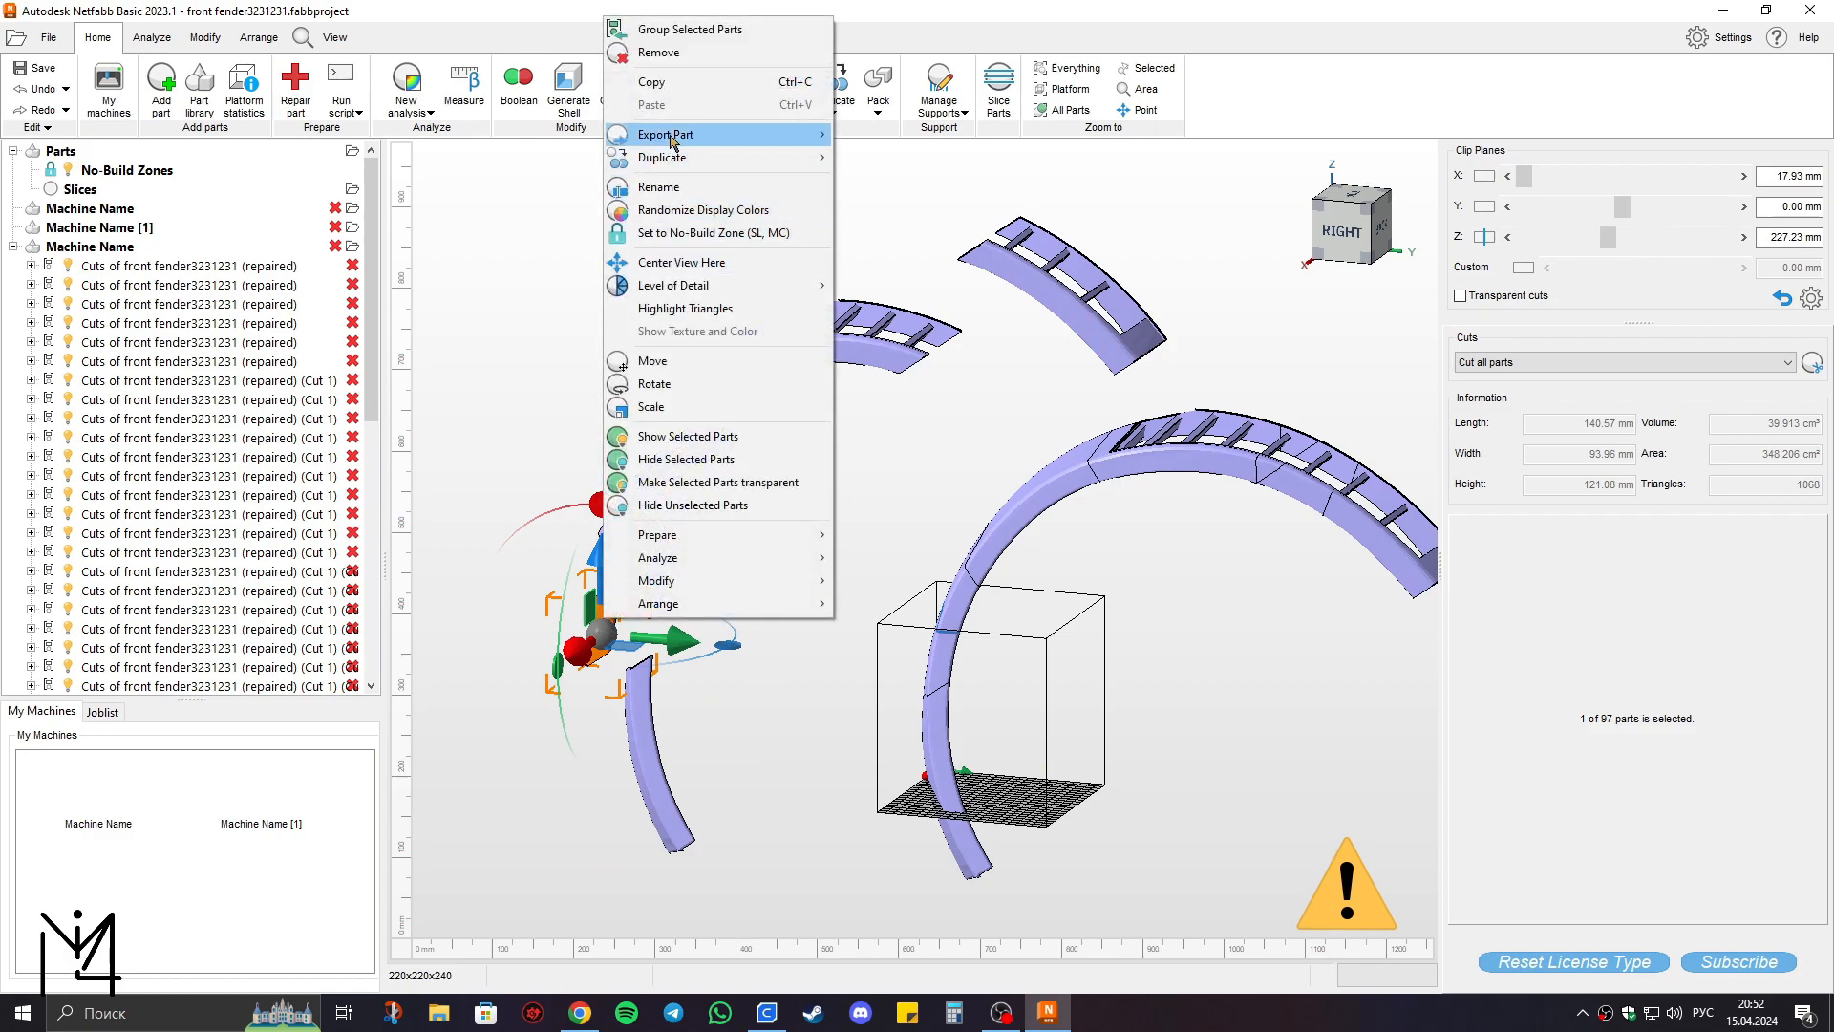
pyautogui.moveTo(694, 135)
pyautogui.click(879, 156)
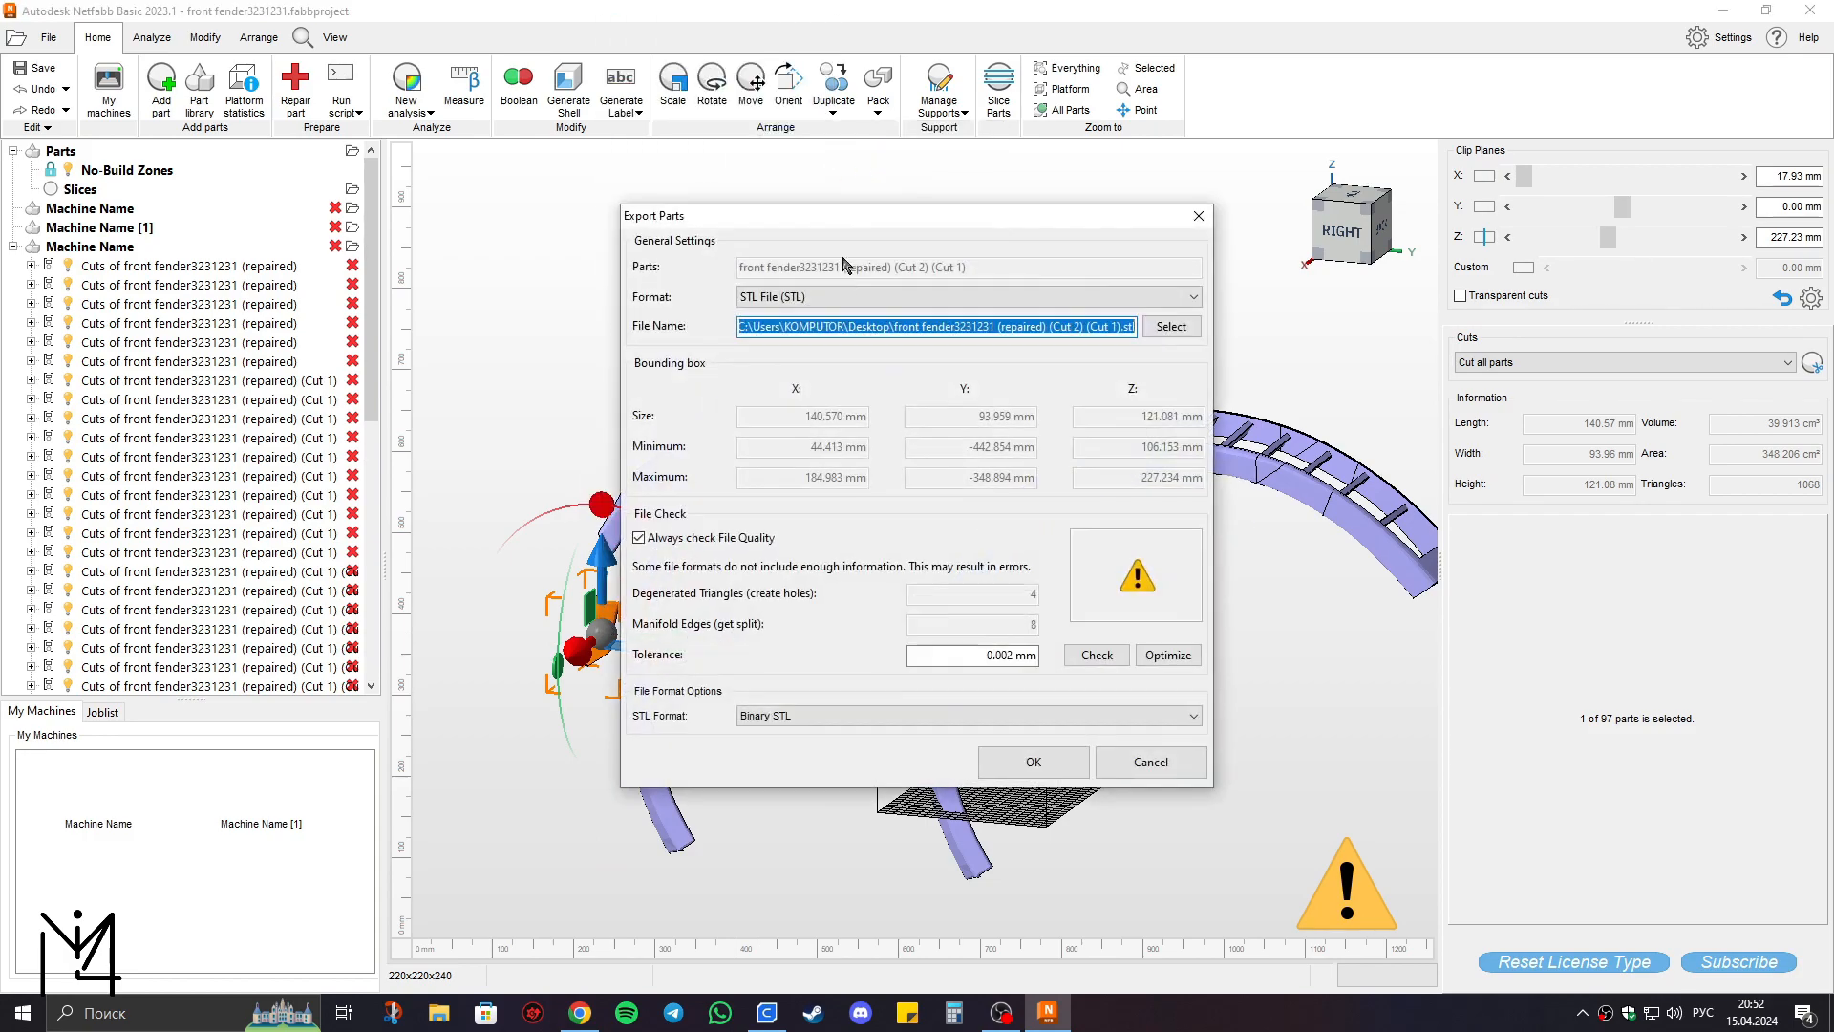
pyautogui.click(1171, 326)
pyautogui.write('2')
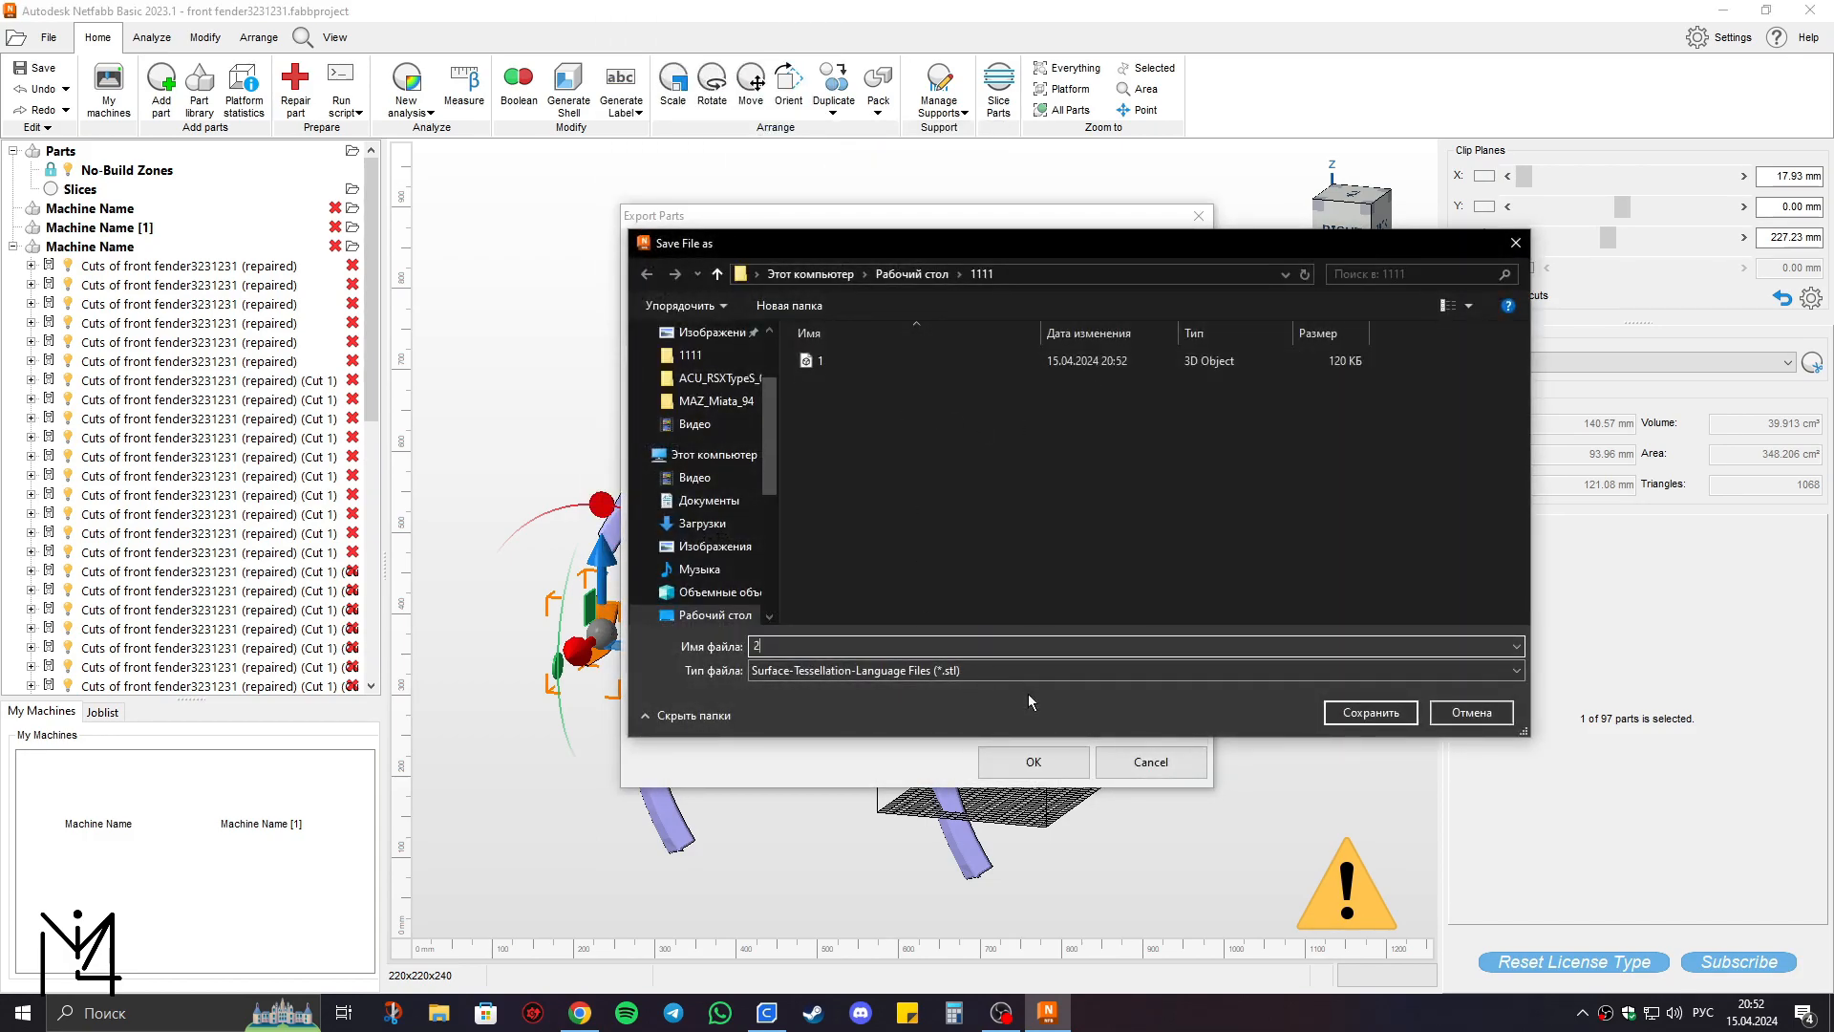
pyautogui.press('Return')
pyautogui.click(1168, 657)
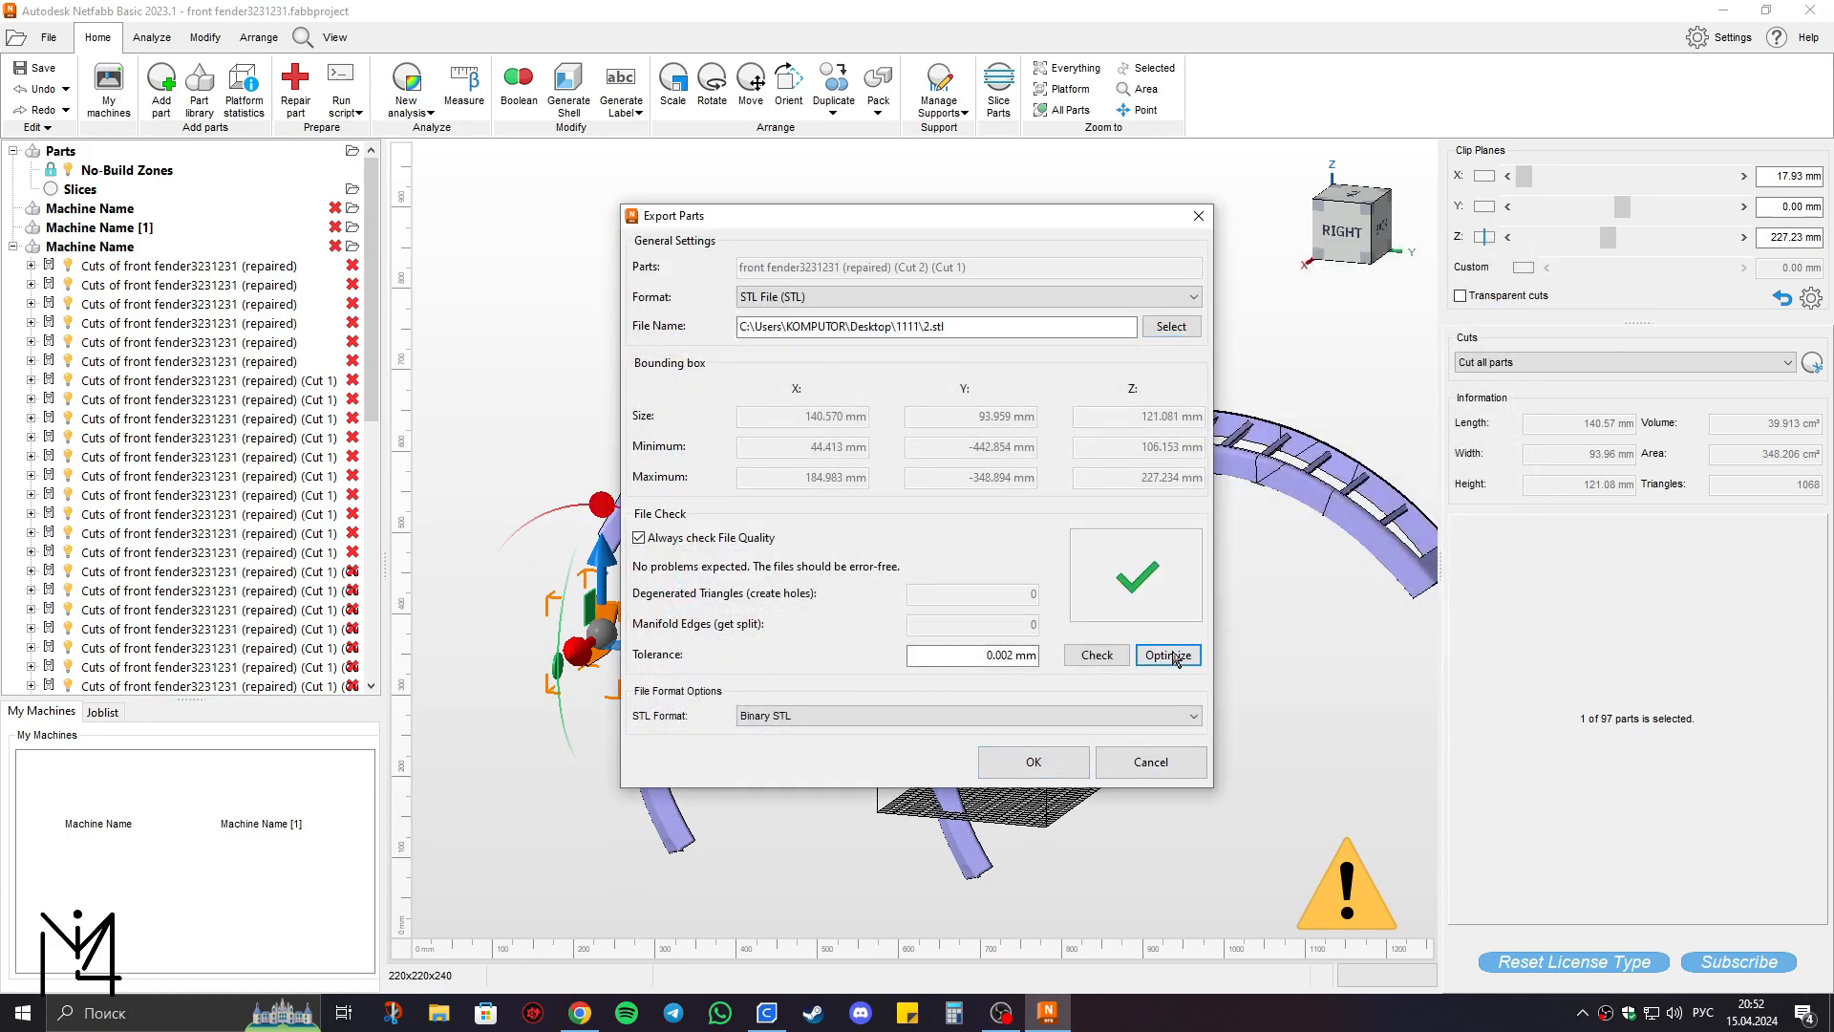
pyautogui.click(1035, 761)
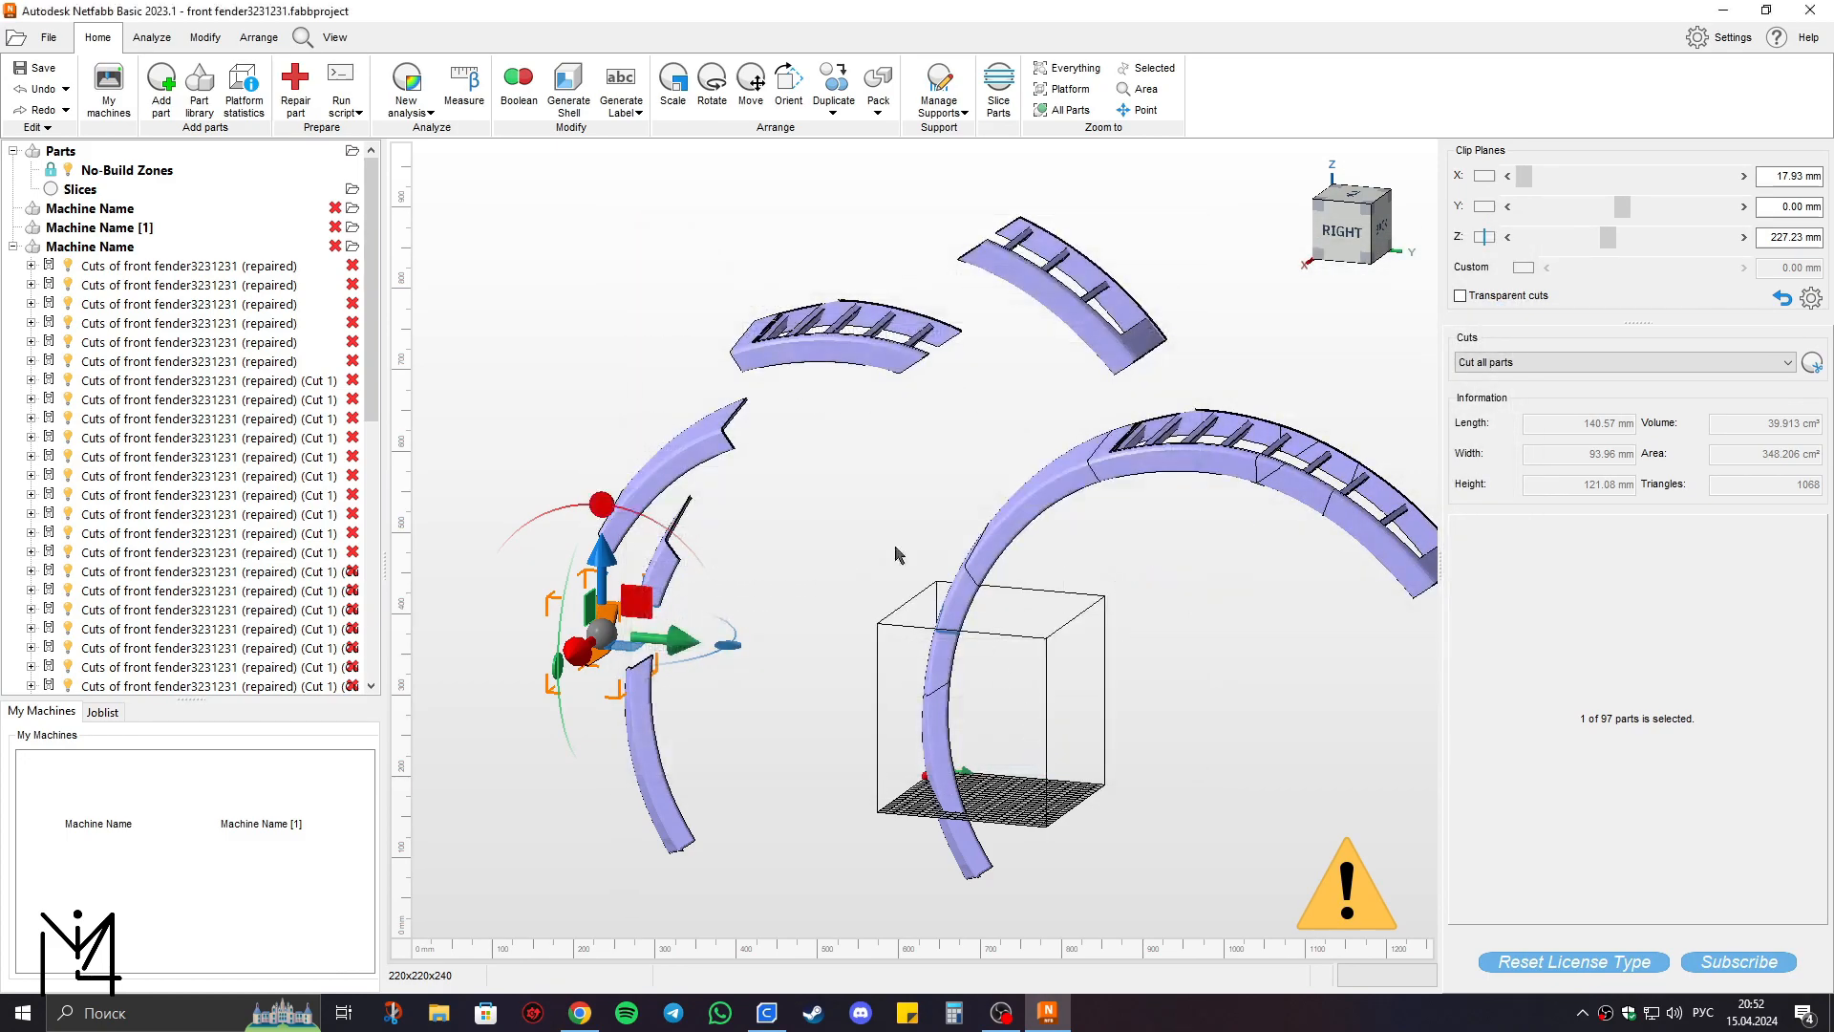
# Export the third section, the small piece with the long thin tip, as STL file 3 in the 1111 folder.
pyautogui.click(675, 571)
pyautogui.rightClick(669, 570)
pyautogui.moveTo(800, 518)
pyautogui.click(958, 532)
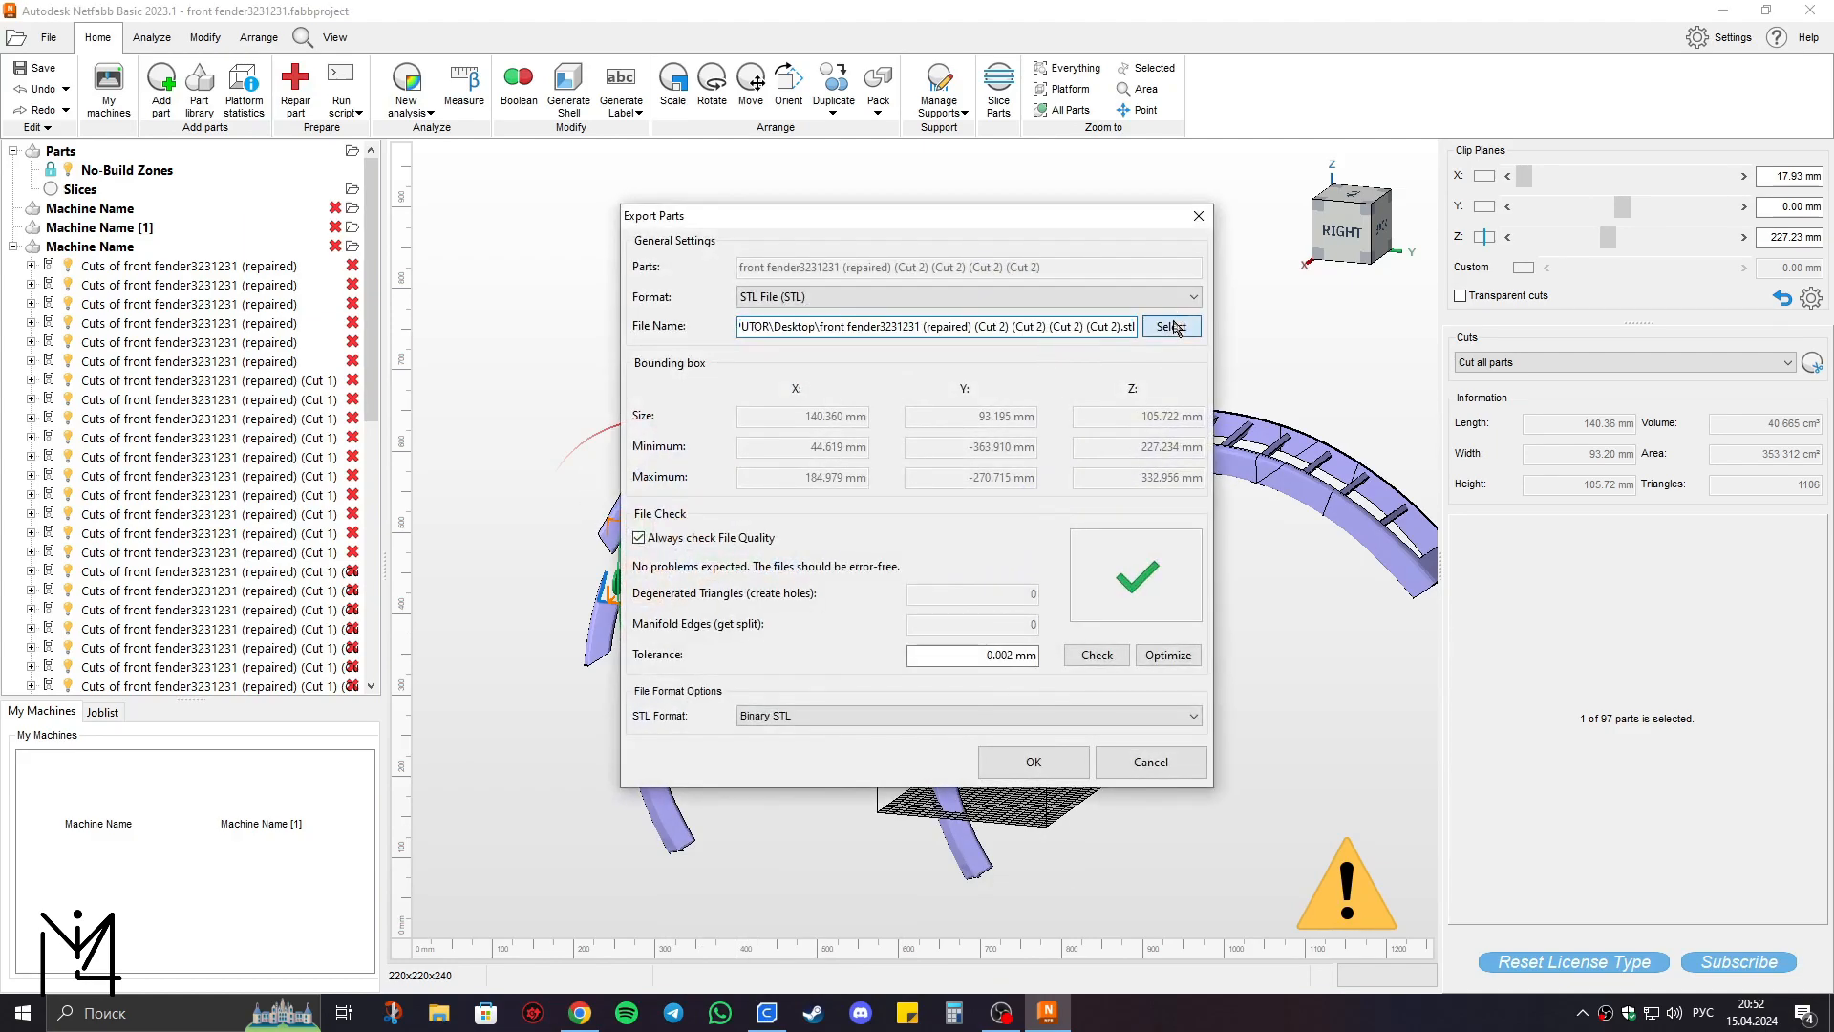
pyautogui.click(1171, 327)
pyautogui.write('3')
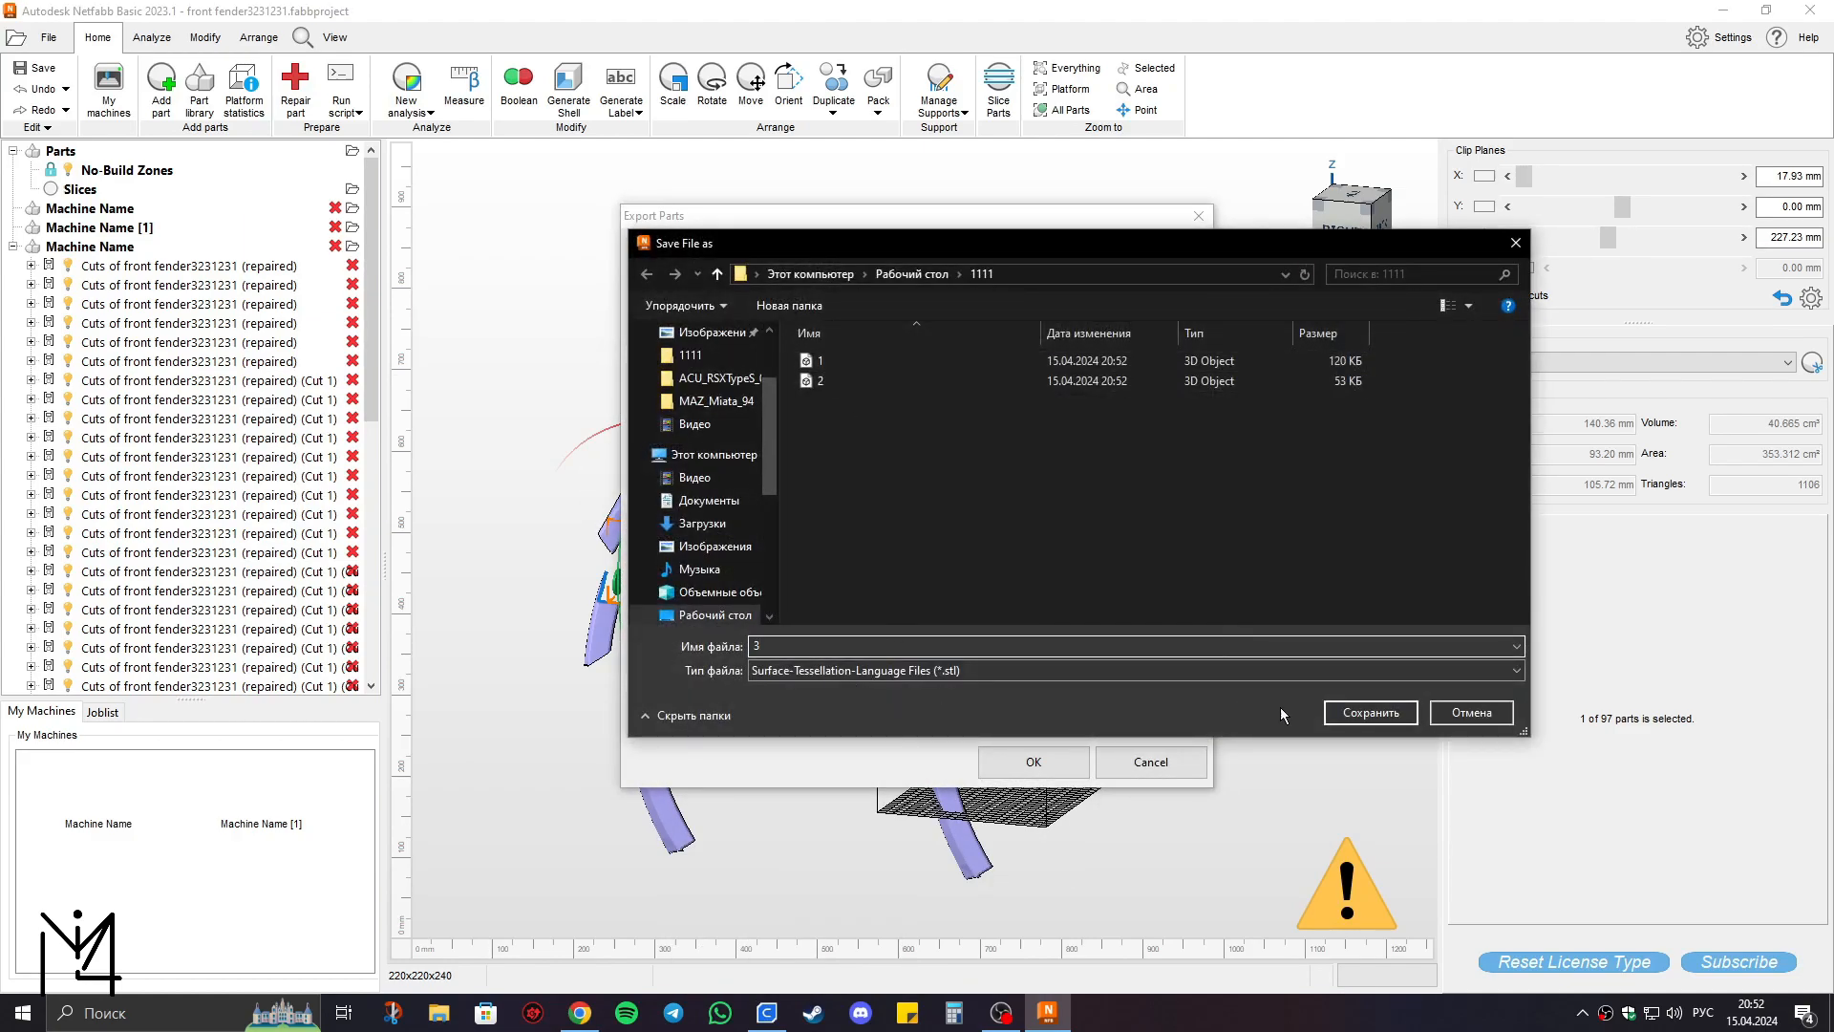
pyautogui.click(1371, 713)
pyautogui.click(1030, 759)
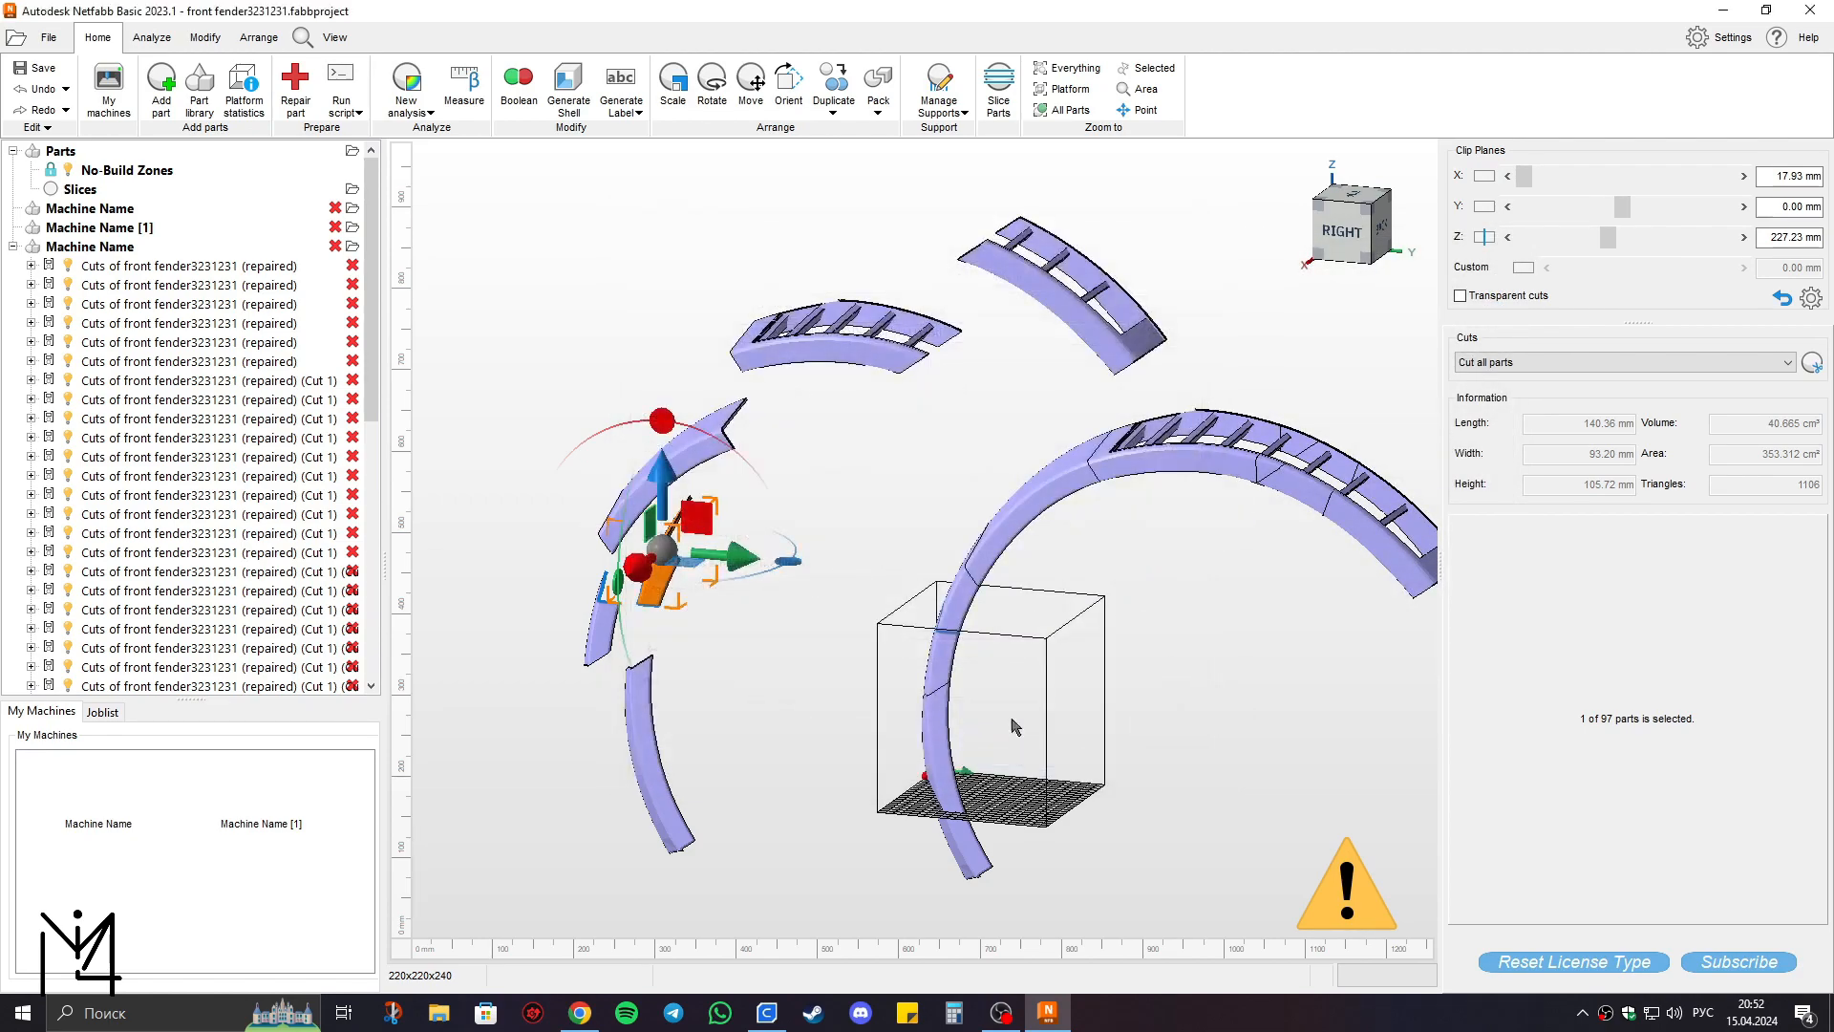
# Export the long curved fourth section as STL file 4 in the 1111 folder, optimizing the mesh first.
pyautogui.rightClick(714, 454)
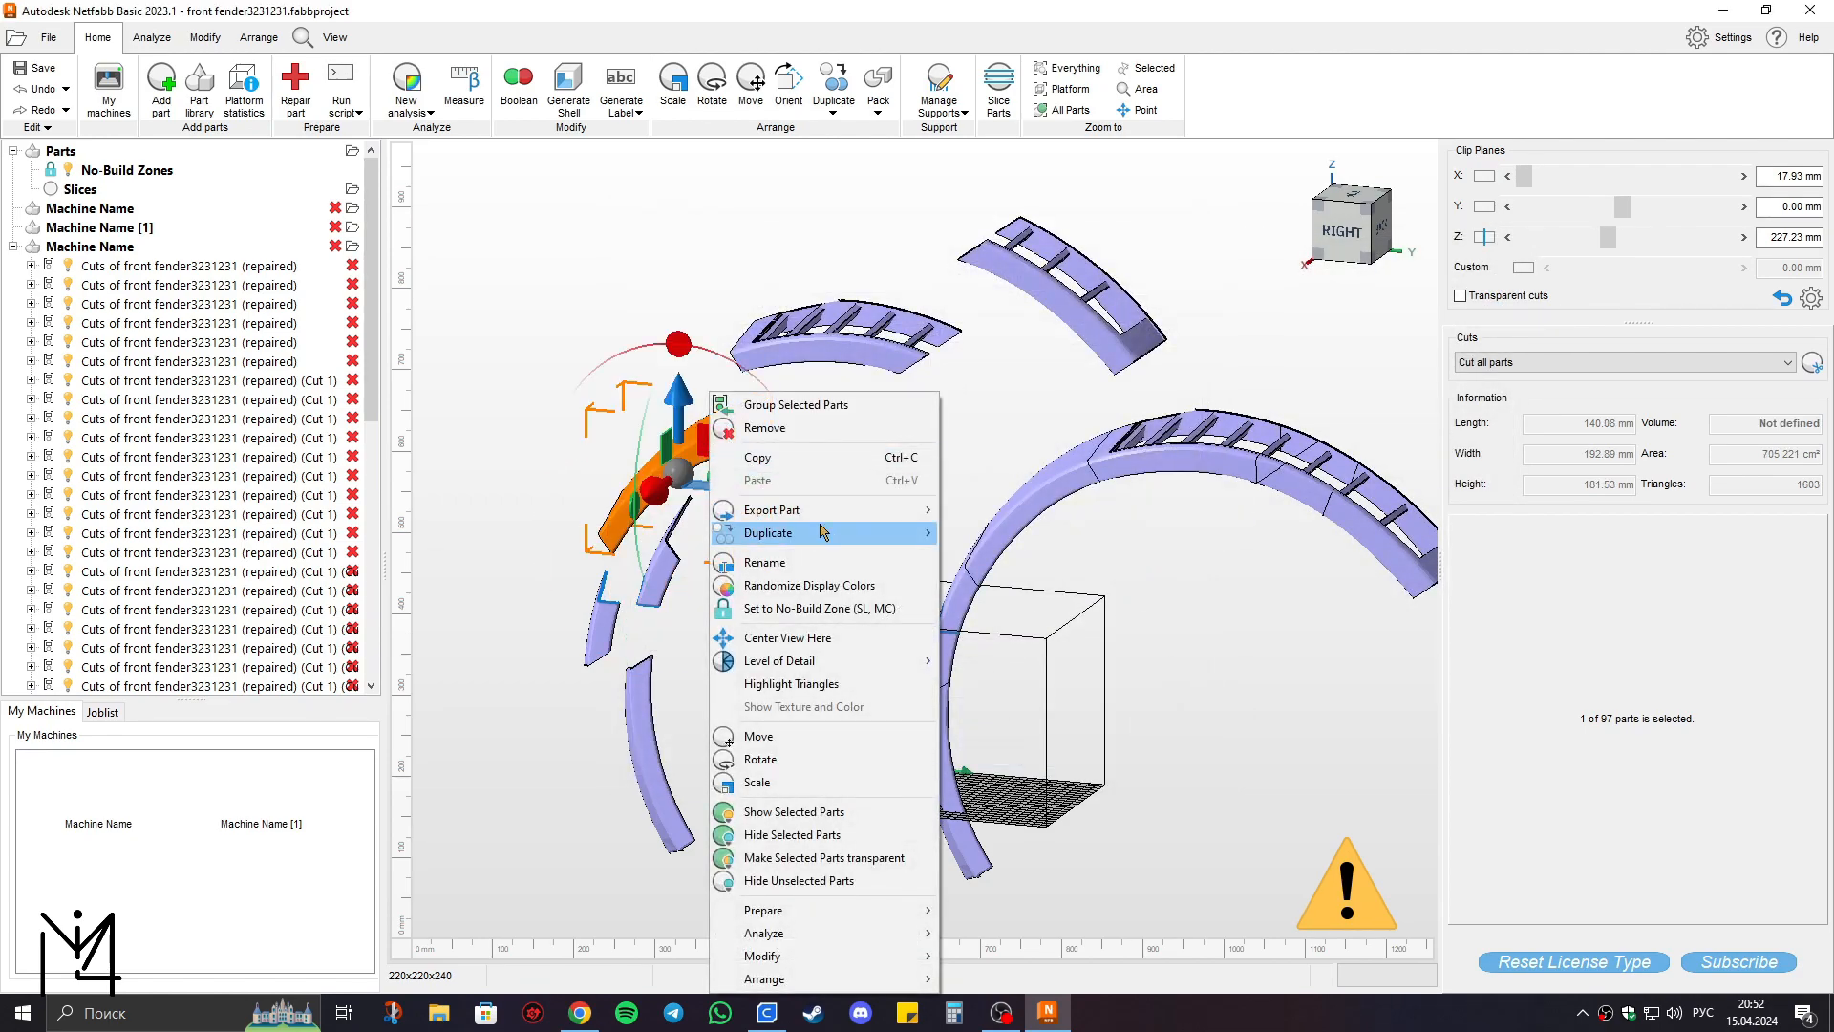
pyautogui.moveTo(857, 513)
pyautogui.click(984, 530)
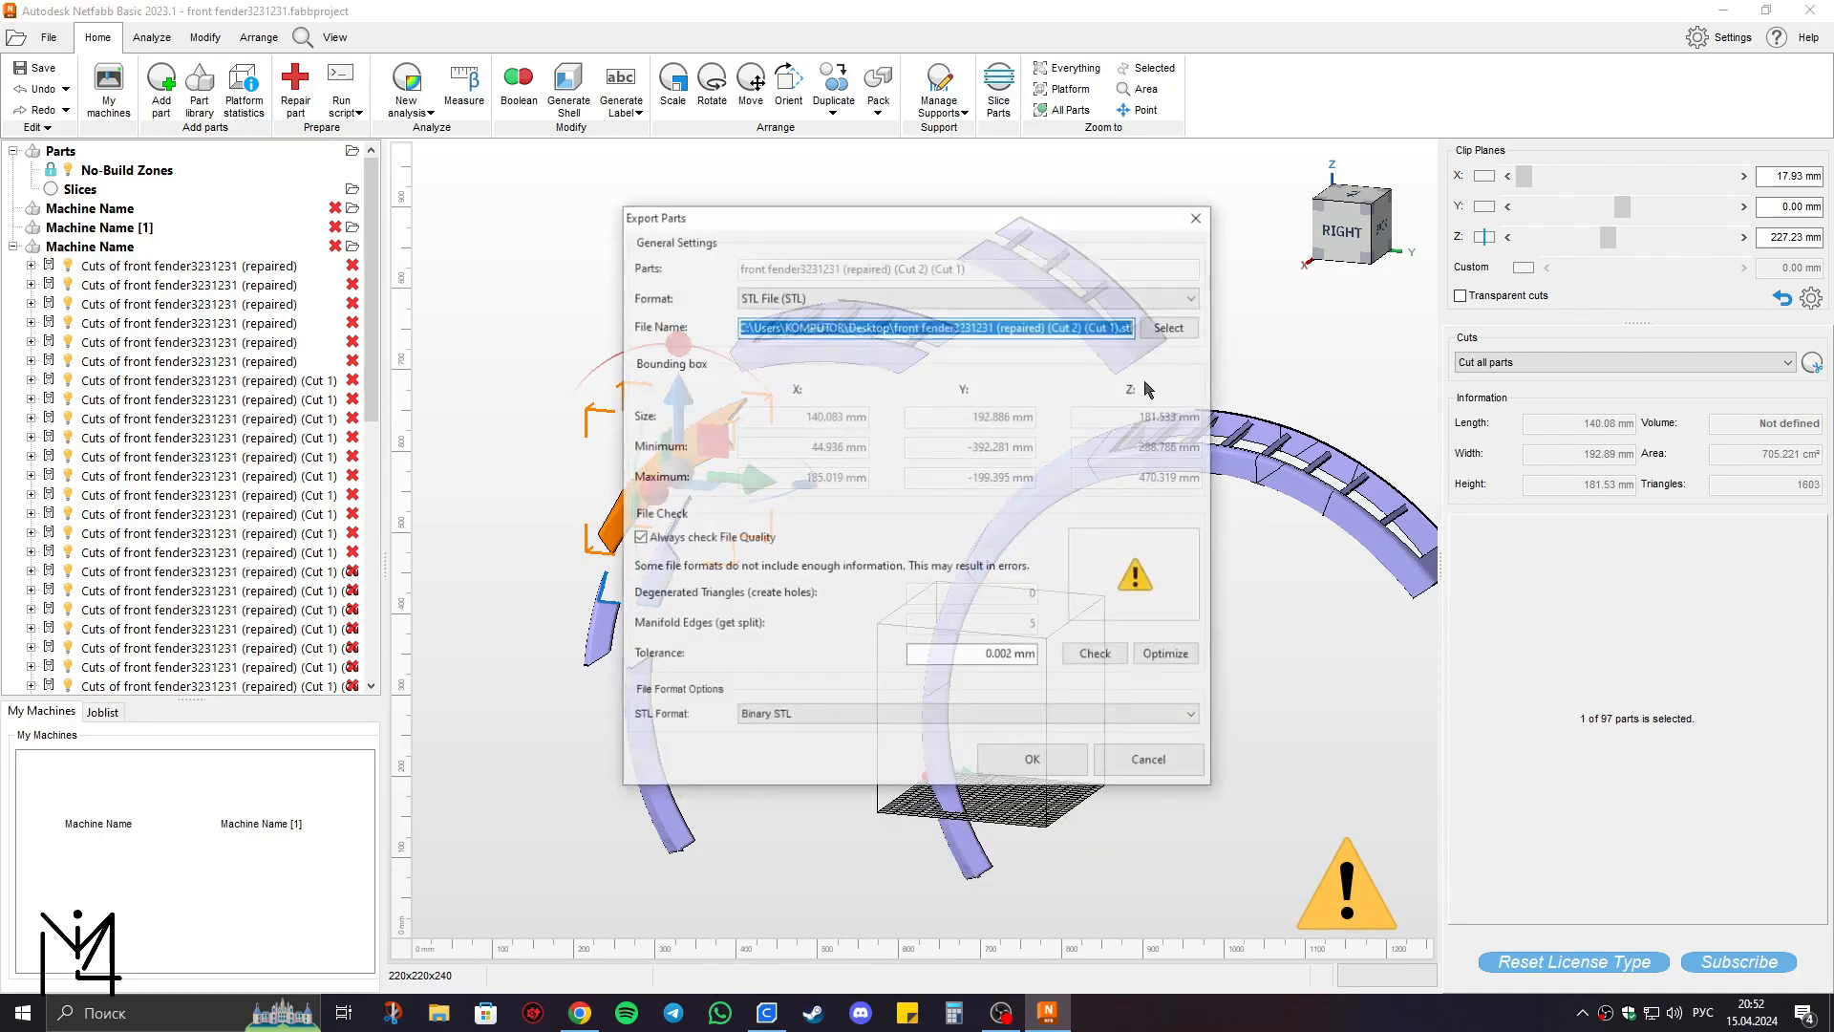
pyautogui.click(1174, 327)
pyautogui.write('4')
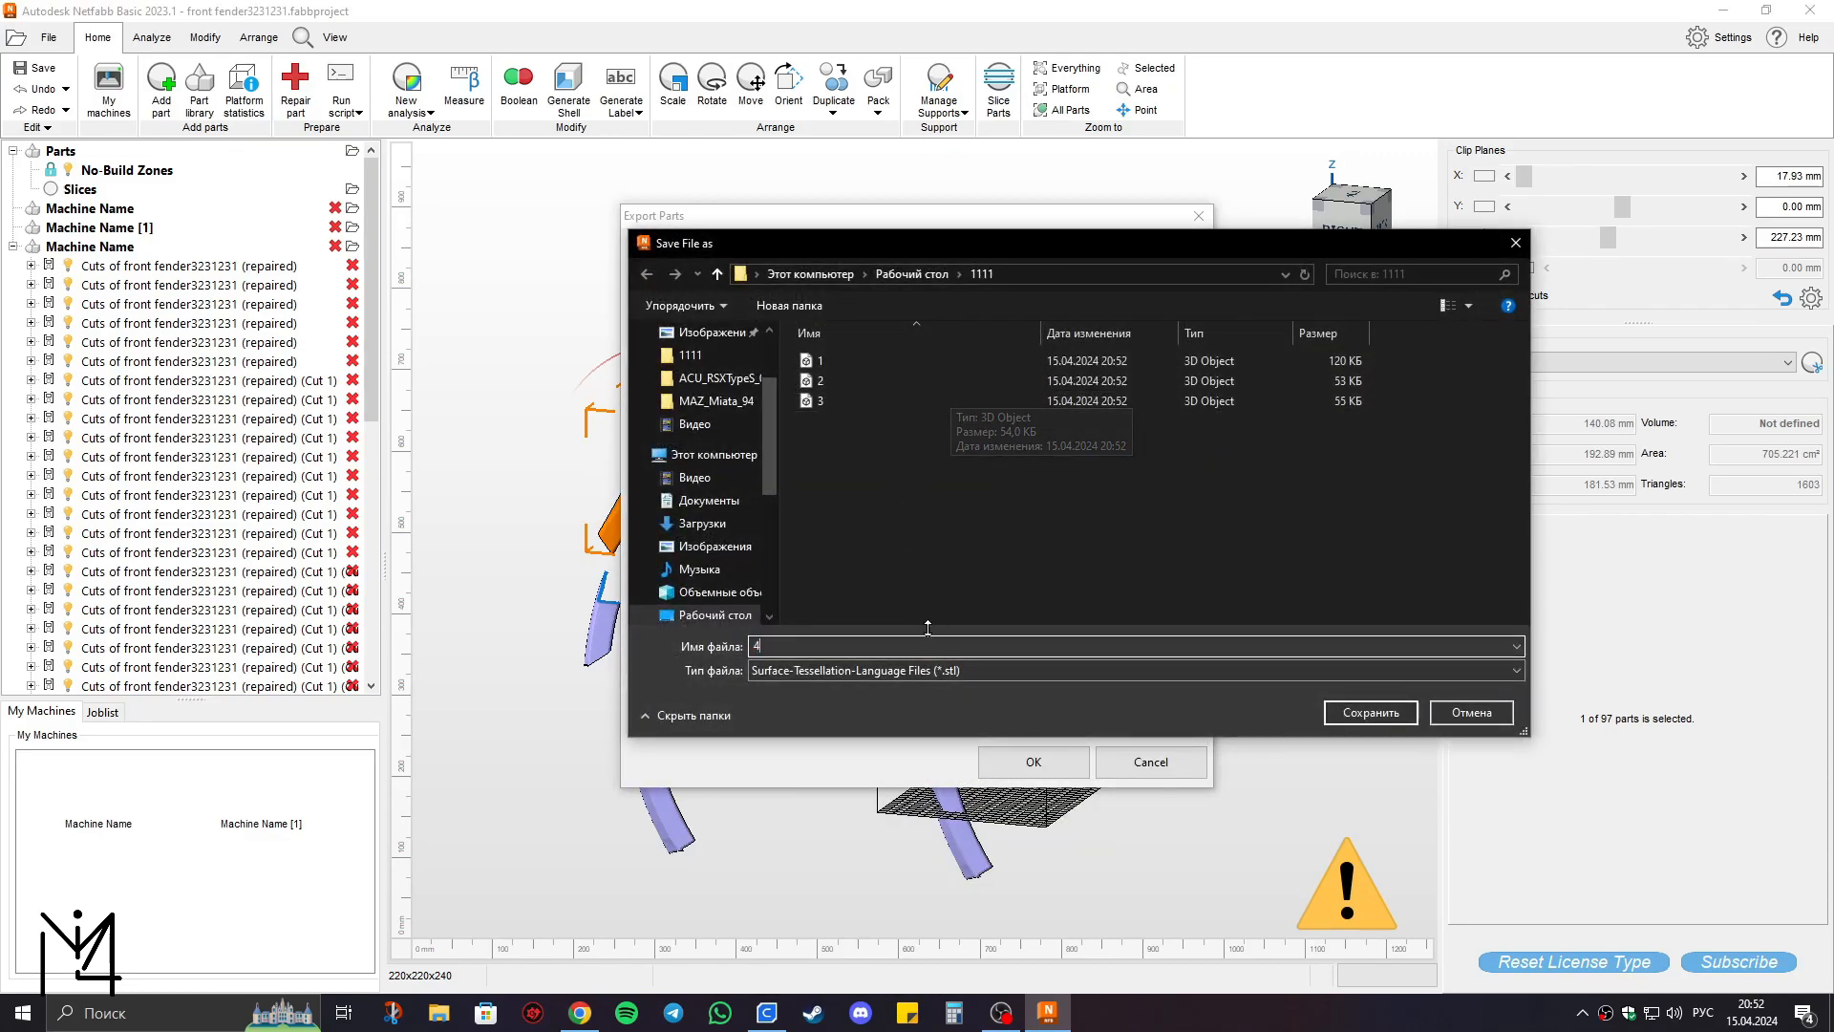
pyautogui.click(1371, 712)
pyautogui.click(1167, 655)
pyautogui.click(1034, 762)
# Export the slotted crown section as STL file 5 in the 1111 folder, optimizing the mesh first.
pyautogui.click(821, 353)
pyautogui.rightClick(820, 350)
pyautogui.moveTo(948, 468)
pyautogui.click(1118, 486)
pyautogui.click(1171, 326)
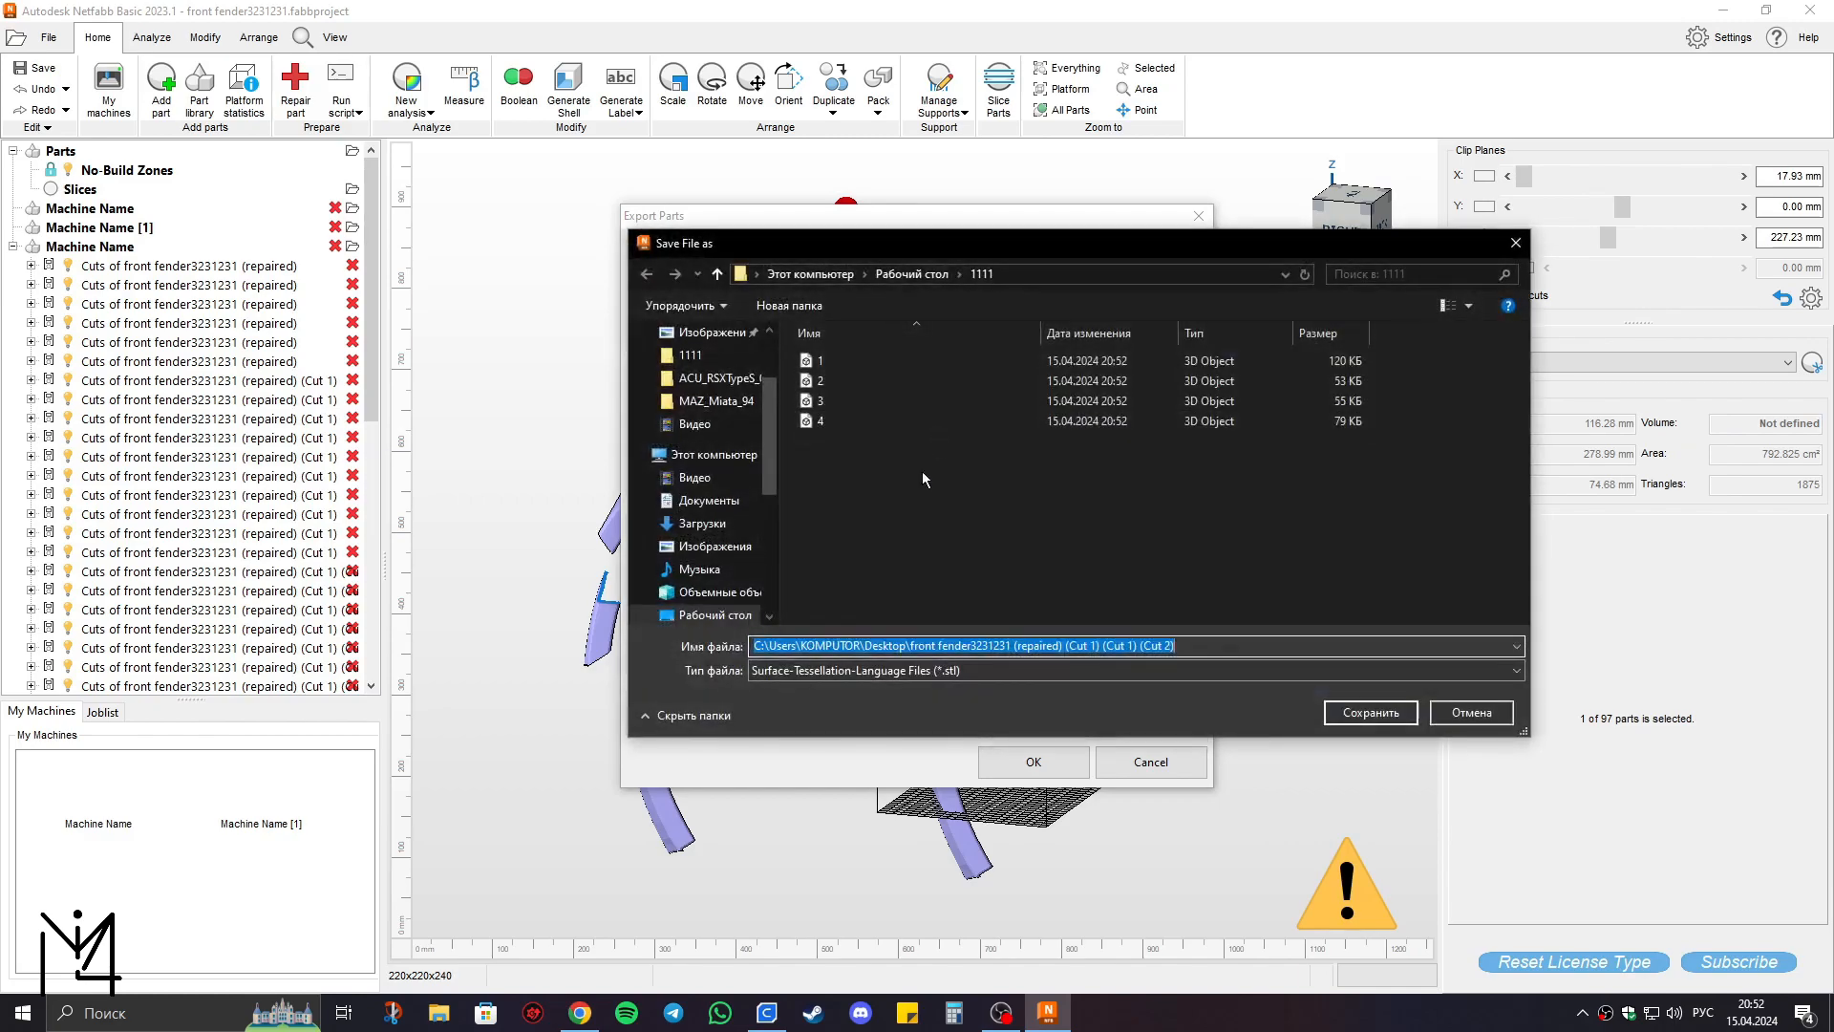
pyautogui.write('5')
pyautogui.click(1366, 712)
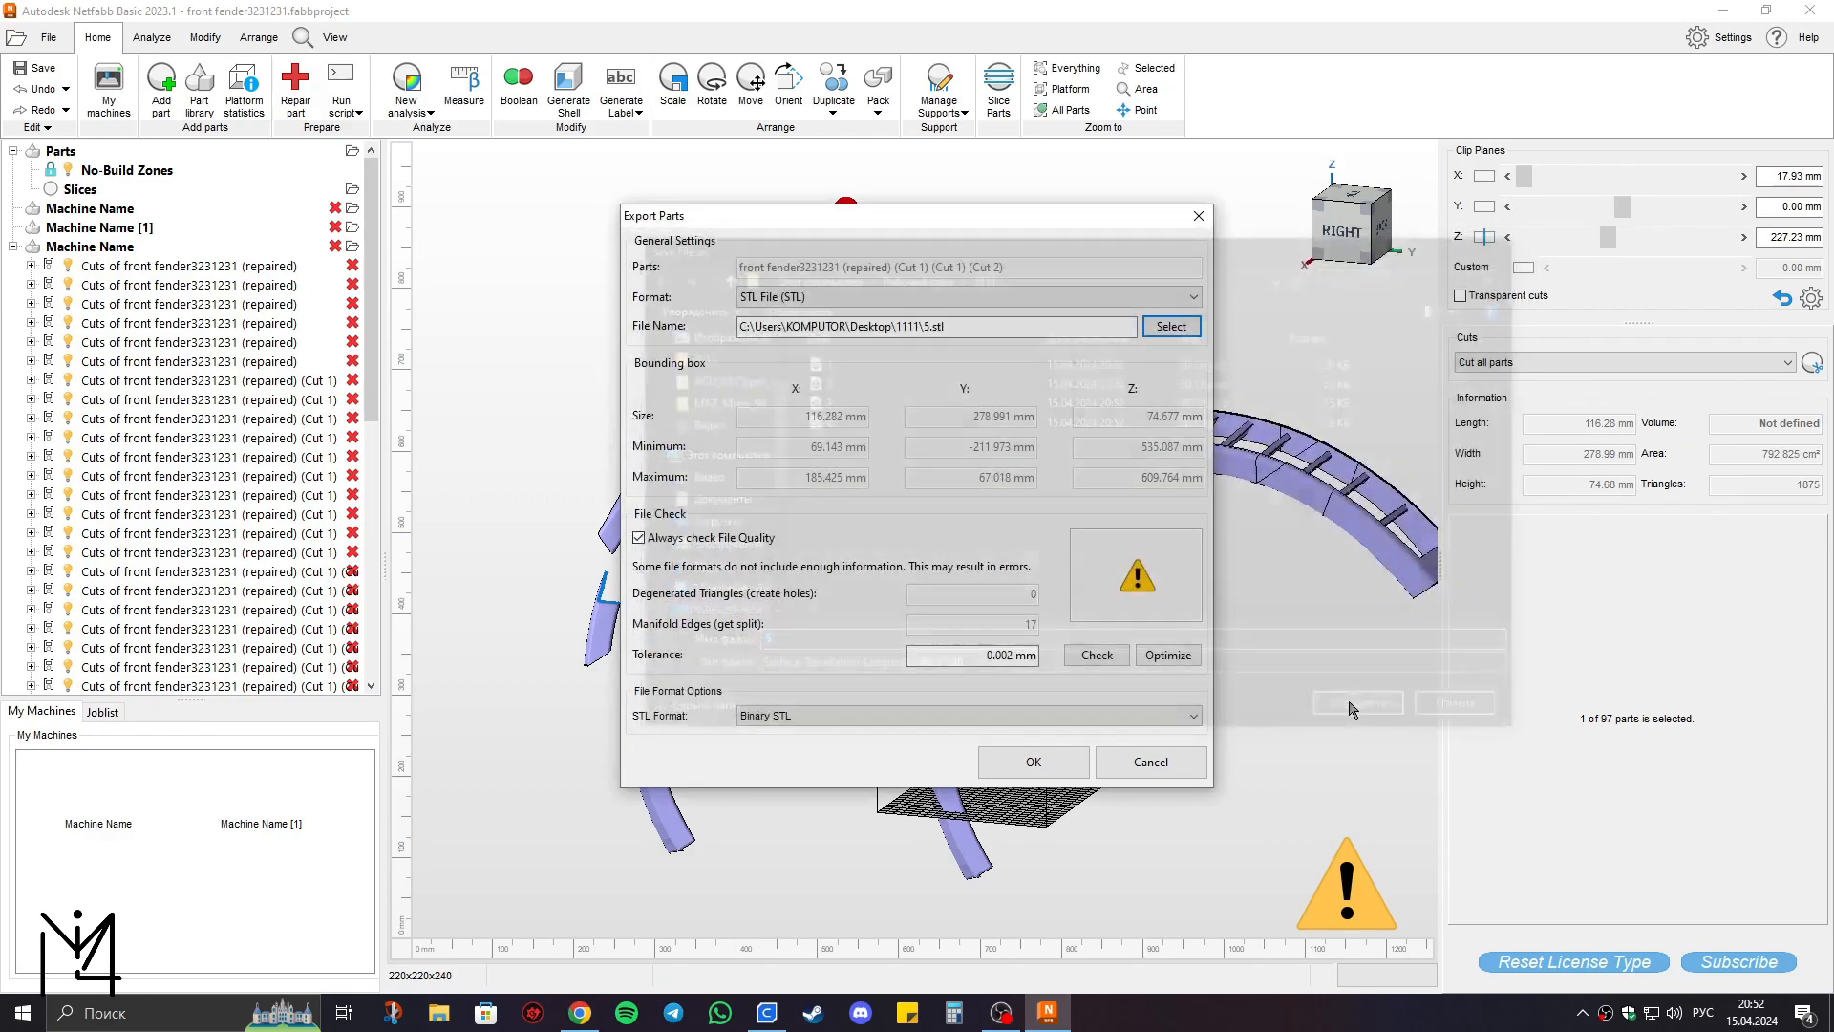
pyautogui.click(1167, 655)
pyautogui.click(1038, 762)
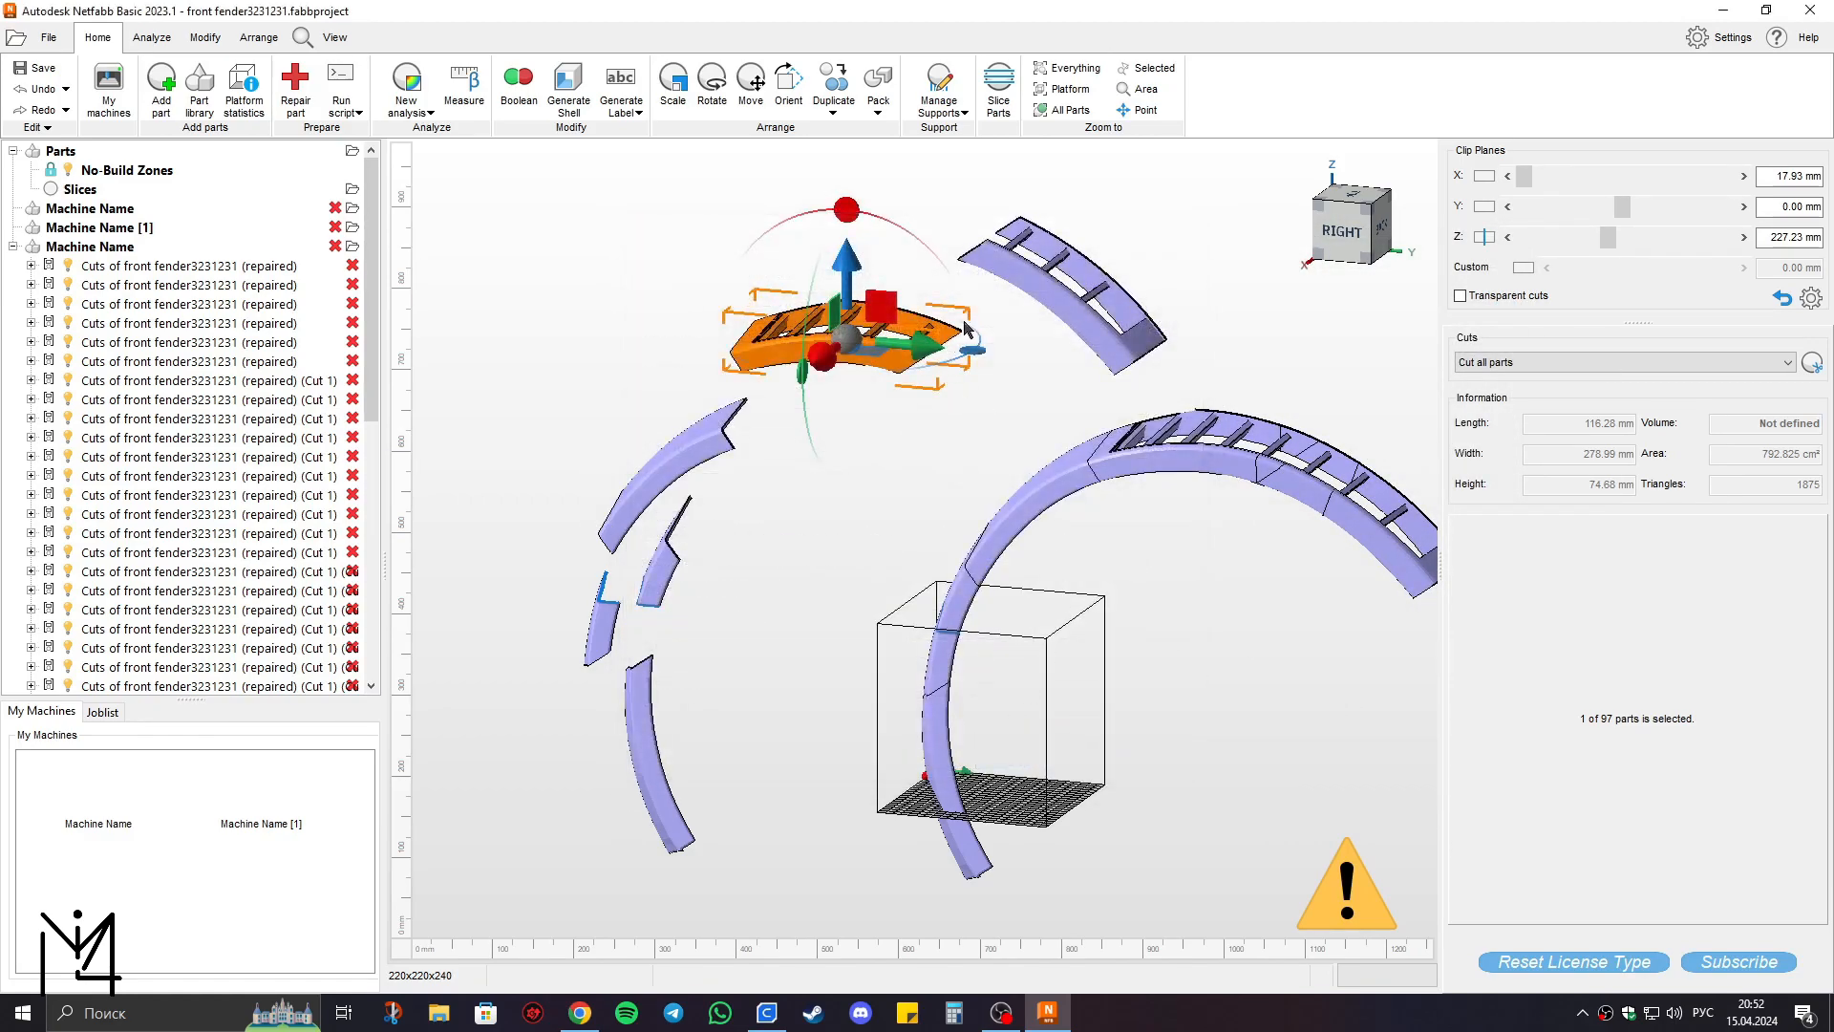
# Export the slotted end section as STL file 6 in the 1111 folder, optimizing the mesh first.
pyautogui.rightClick(1050, 298)
pyautogui.moveTo(1232, 411)
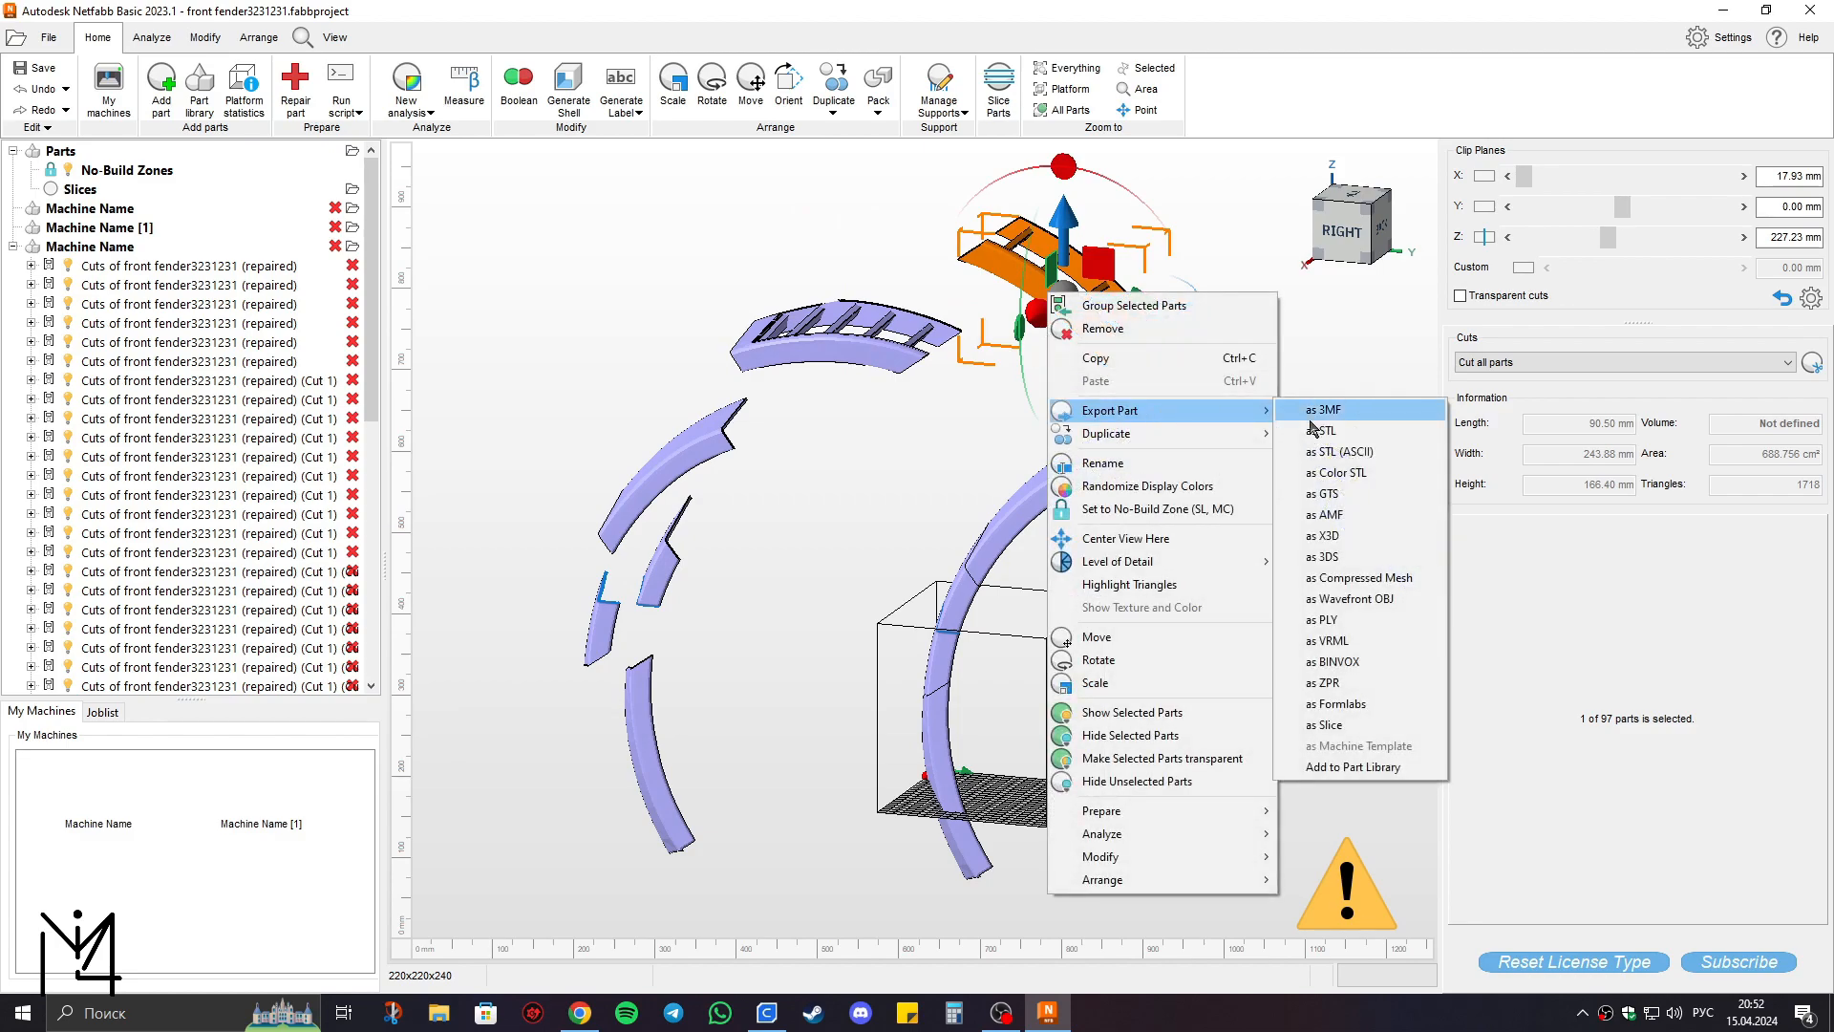
pyautogui.click(1321, 432)
pyautogui.click(1172, 327)
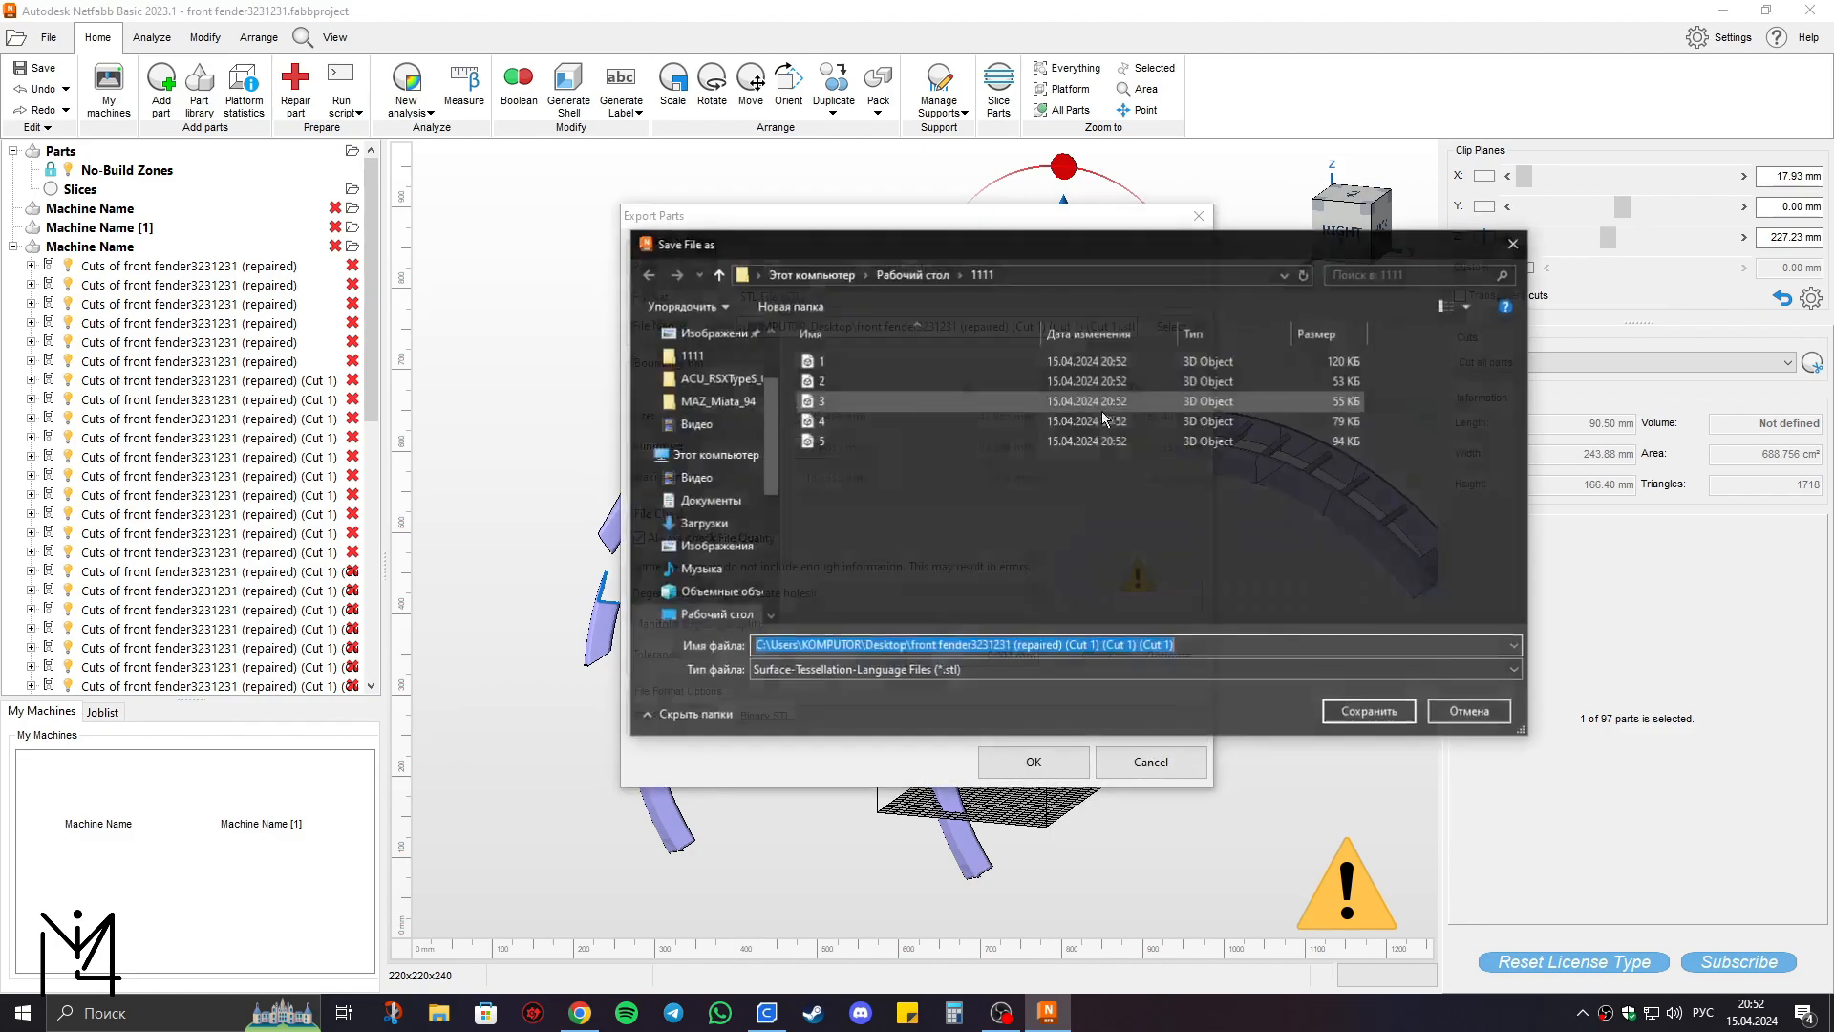
pyautogui.write('6')
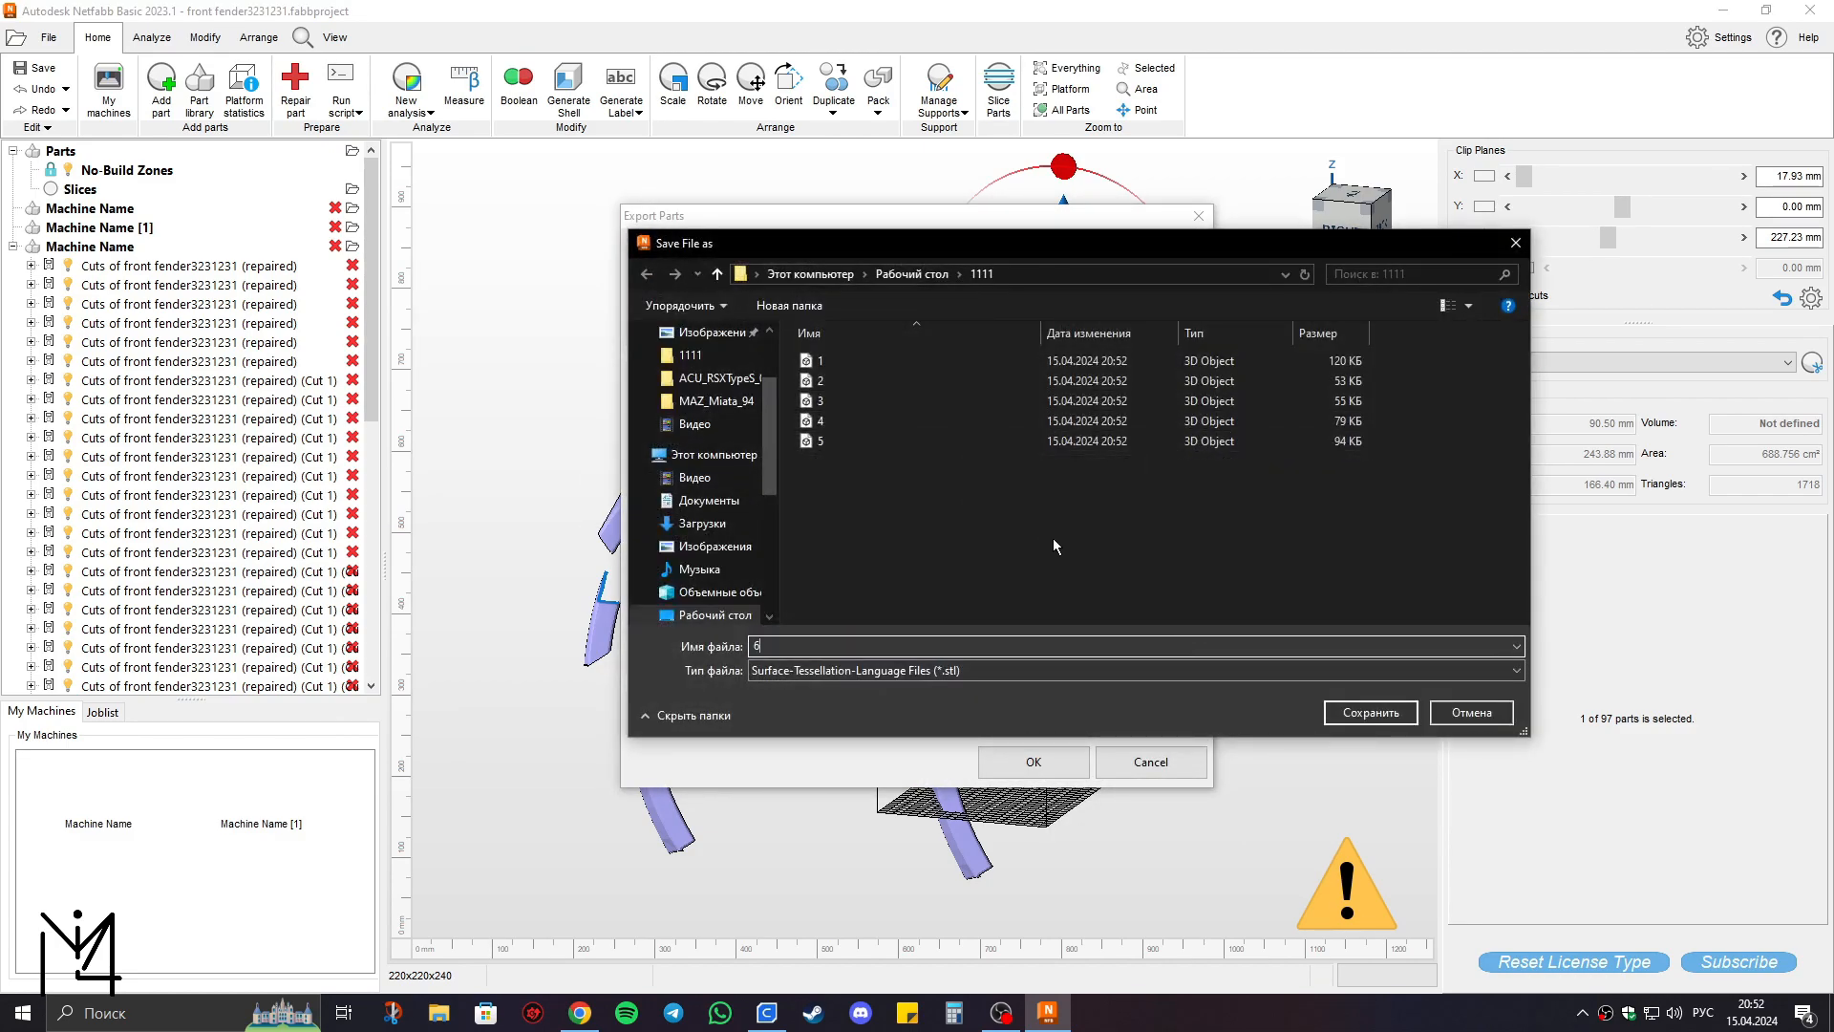
pyautogui.click(1363, 714)
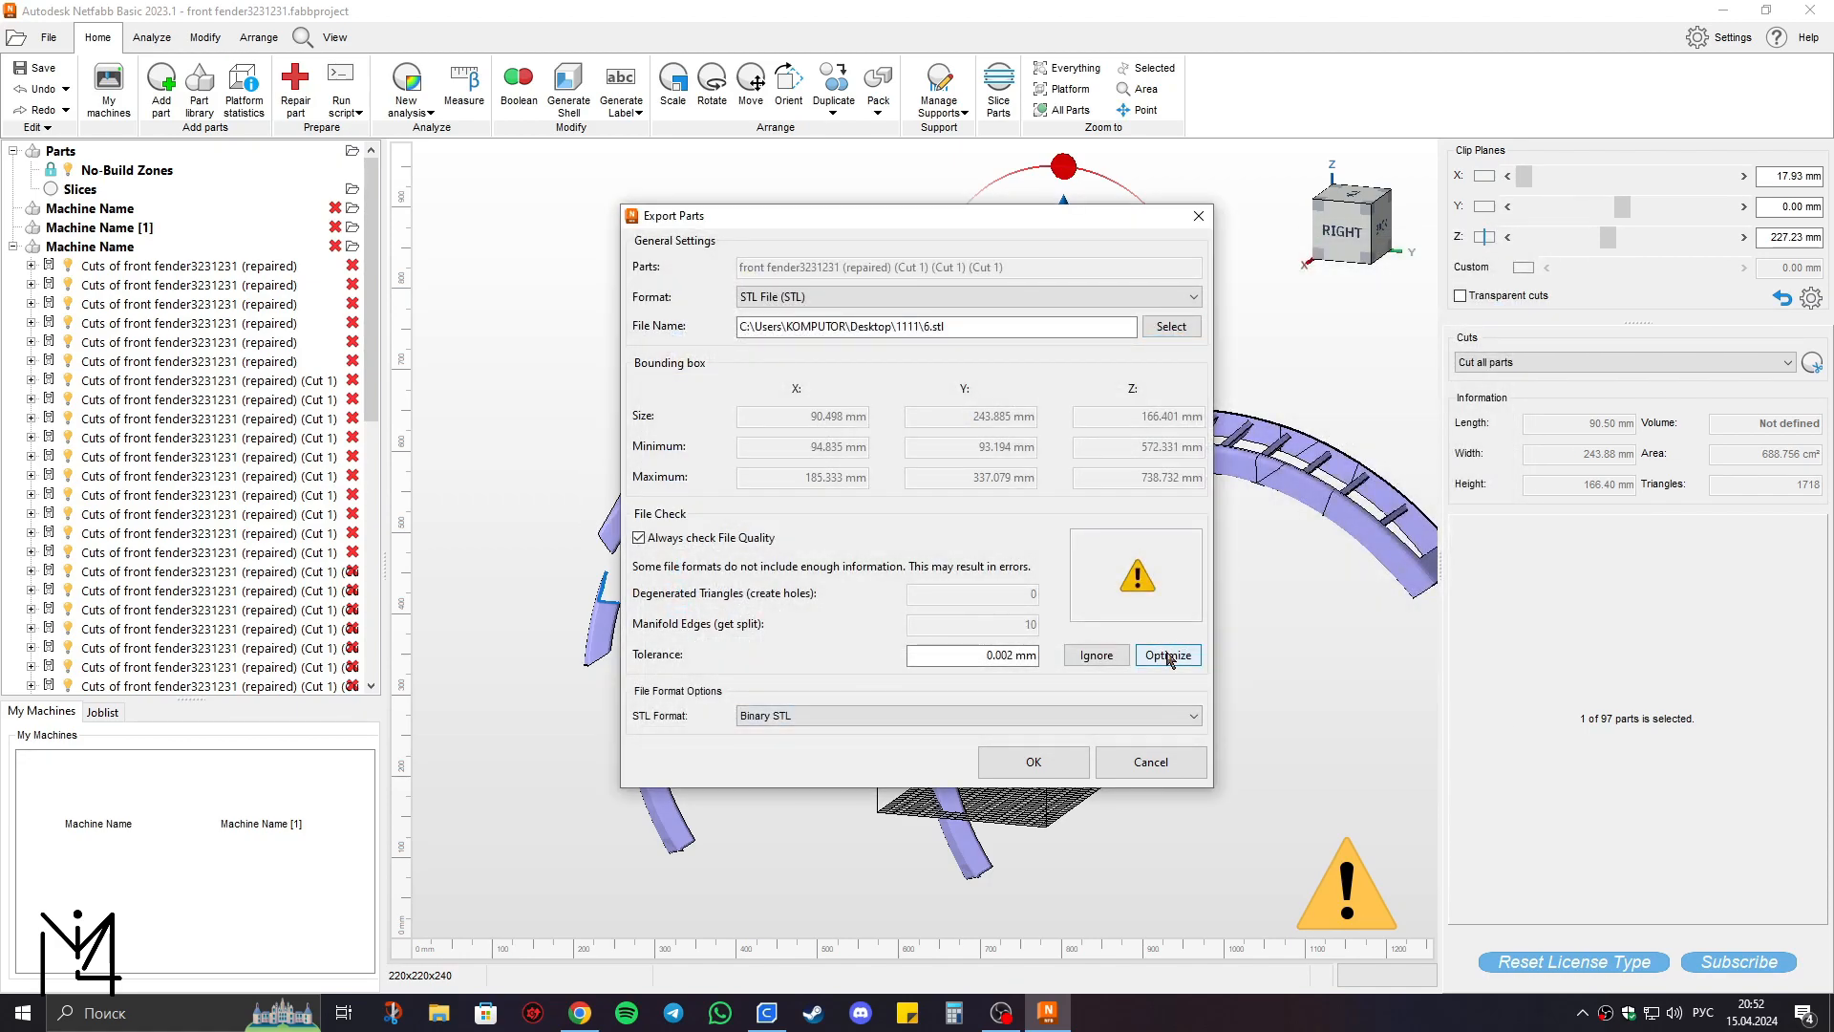
pyautogui.click(1034, 763)
# Close Netfabb without saving the changes to the fender project.
pyautogui.scroll(-3, 995, 414)
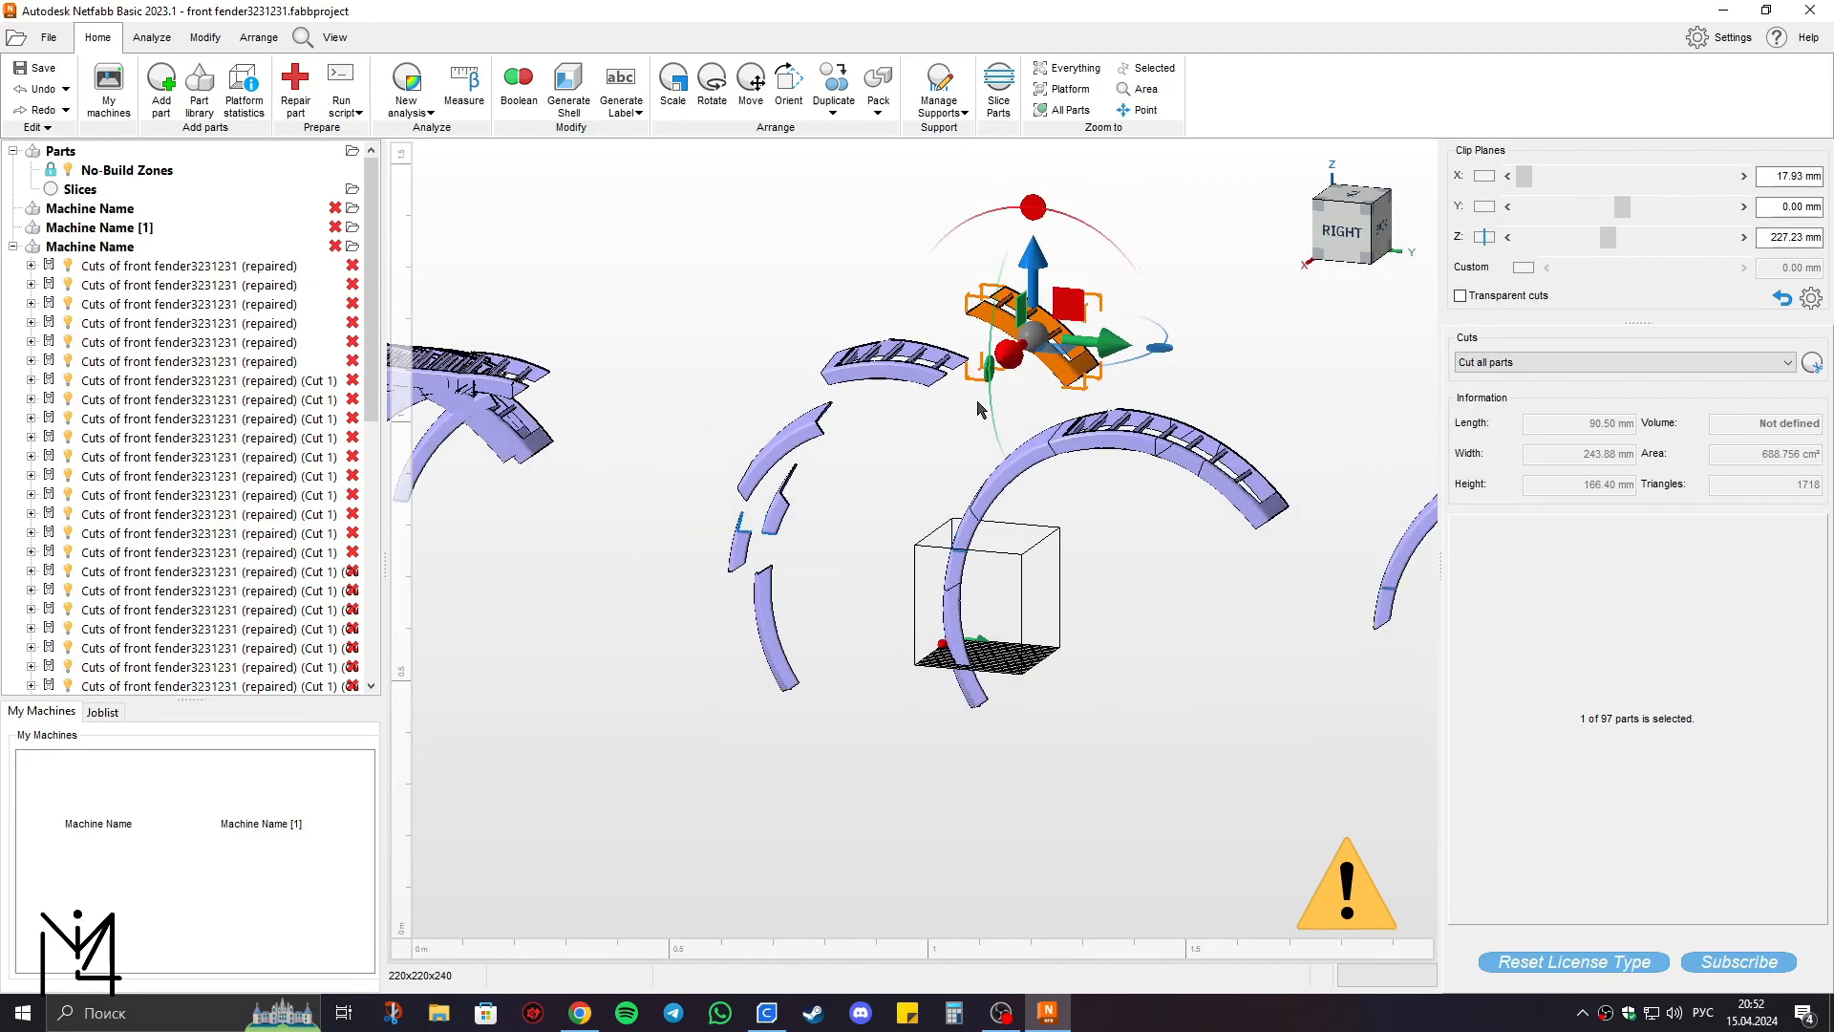
pyautogui.click(1810, 9)
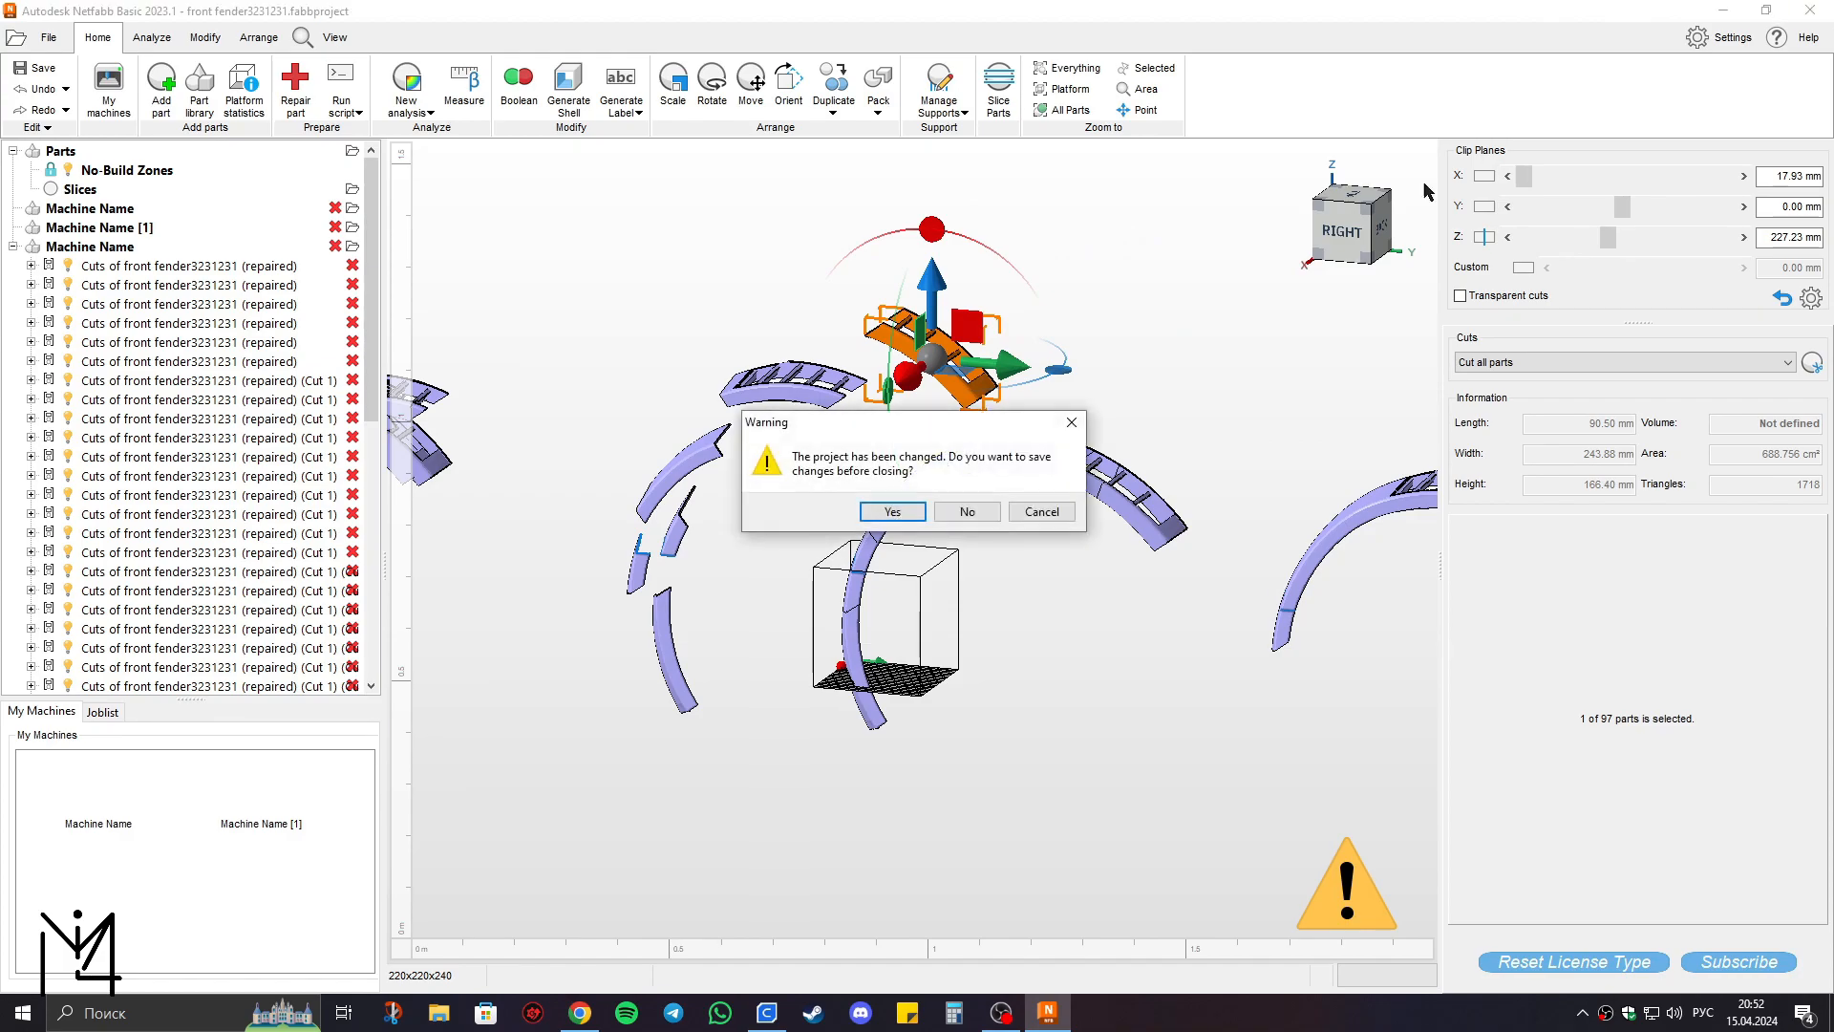
pyautogui.click(968, 514)
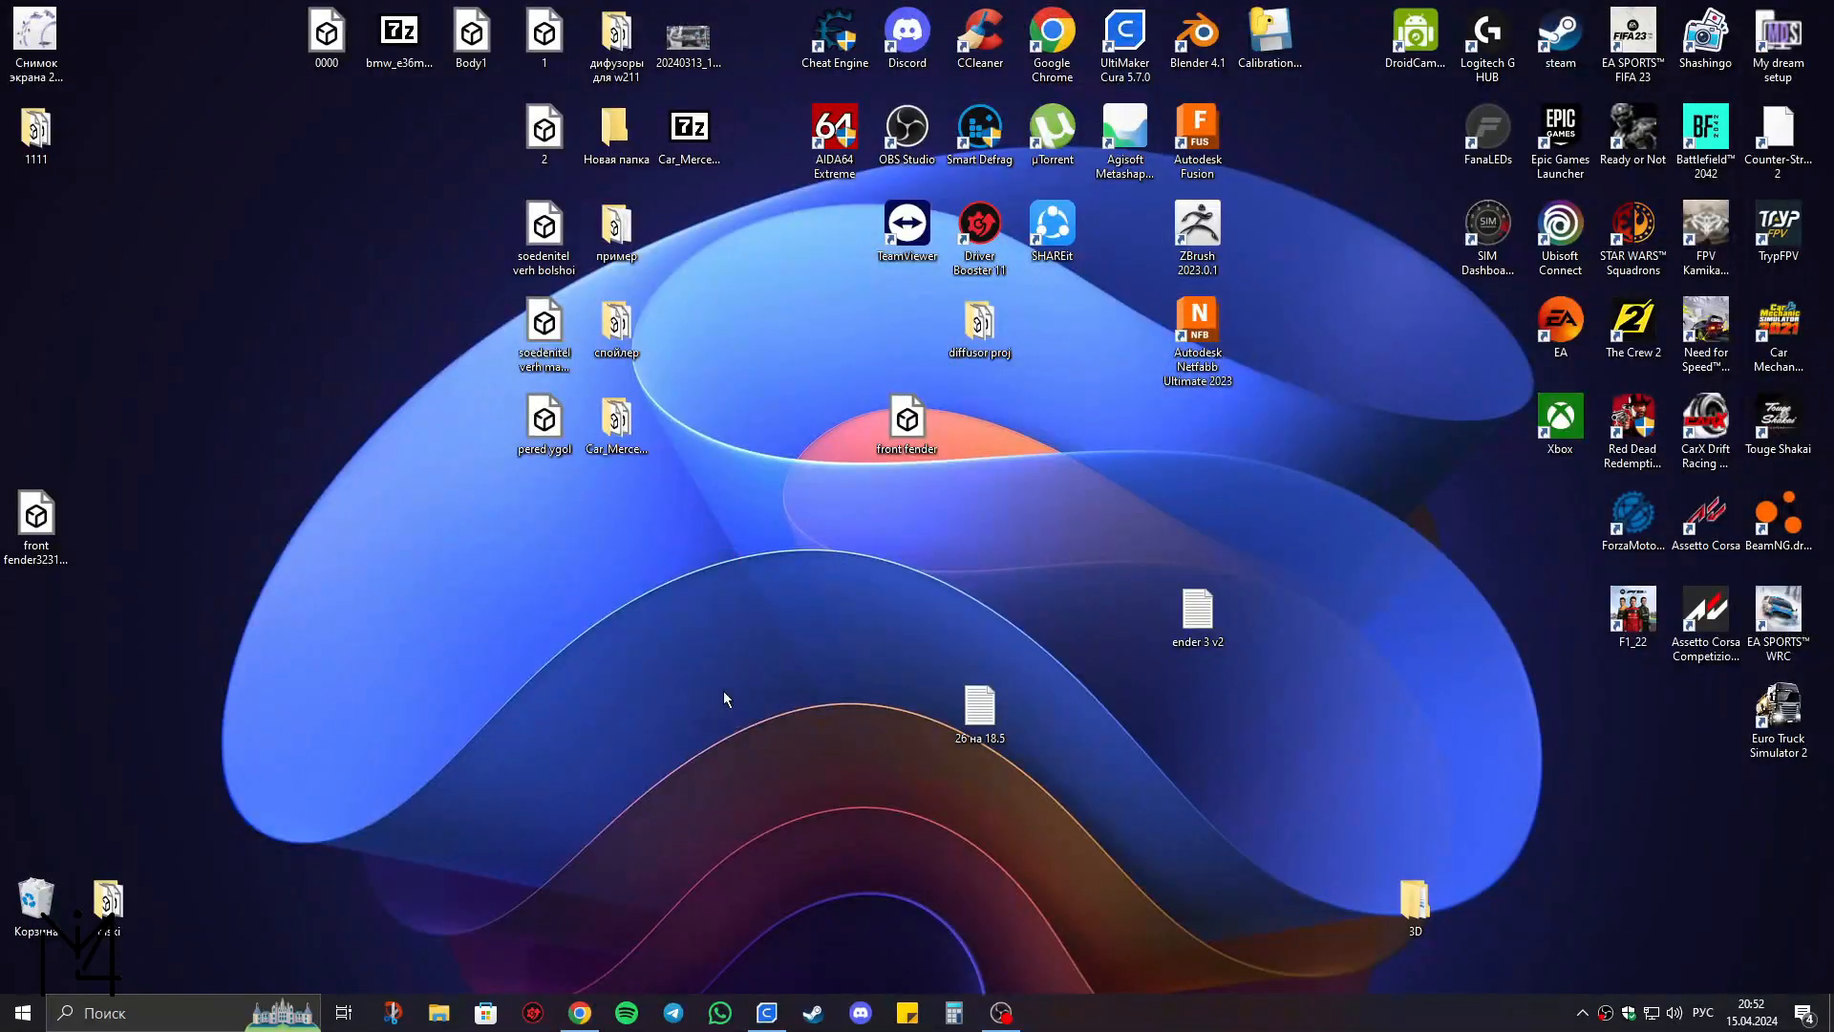
# Open the desktop folder 1111, move the numbered screenshot into it and view the image.
pyautogui.doubleClick(36, 131)
pyautogui.moveTo(36, 38); pyautogui.dragTo(460, 455)
pyautogui.doubleClick(358, 328)
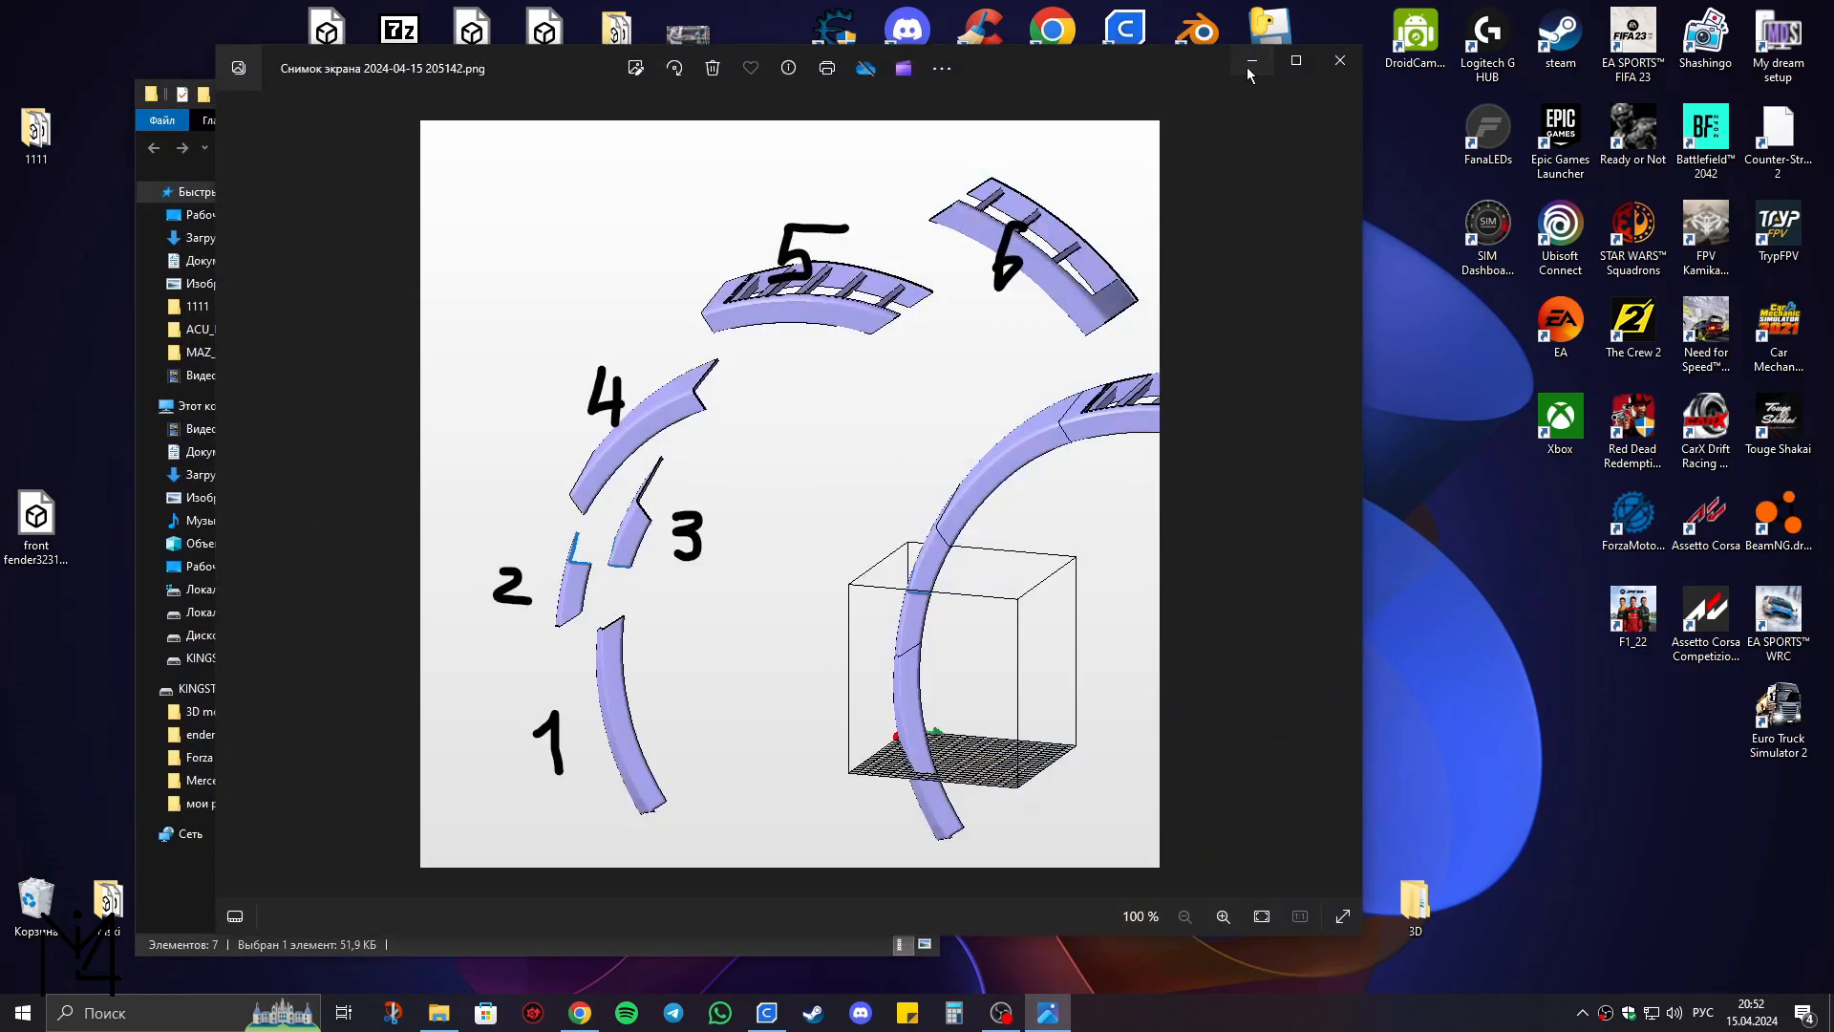
pyautogui.click(1251, 63)
# Switch to UltiMaker Cura, load STL file 1 from the 1111 folder onto the build plate and select the model.
pyautogui.click(762, 1019)
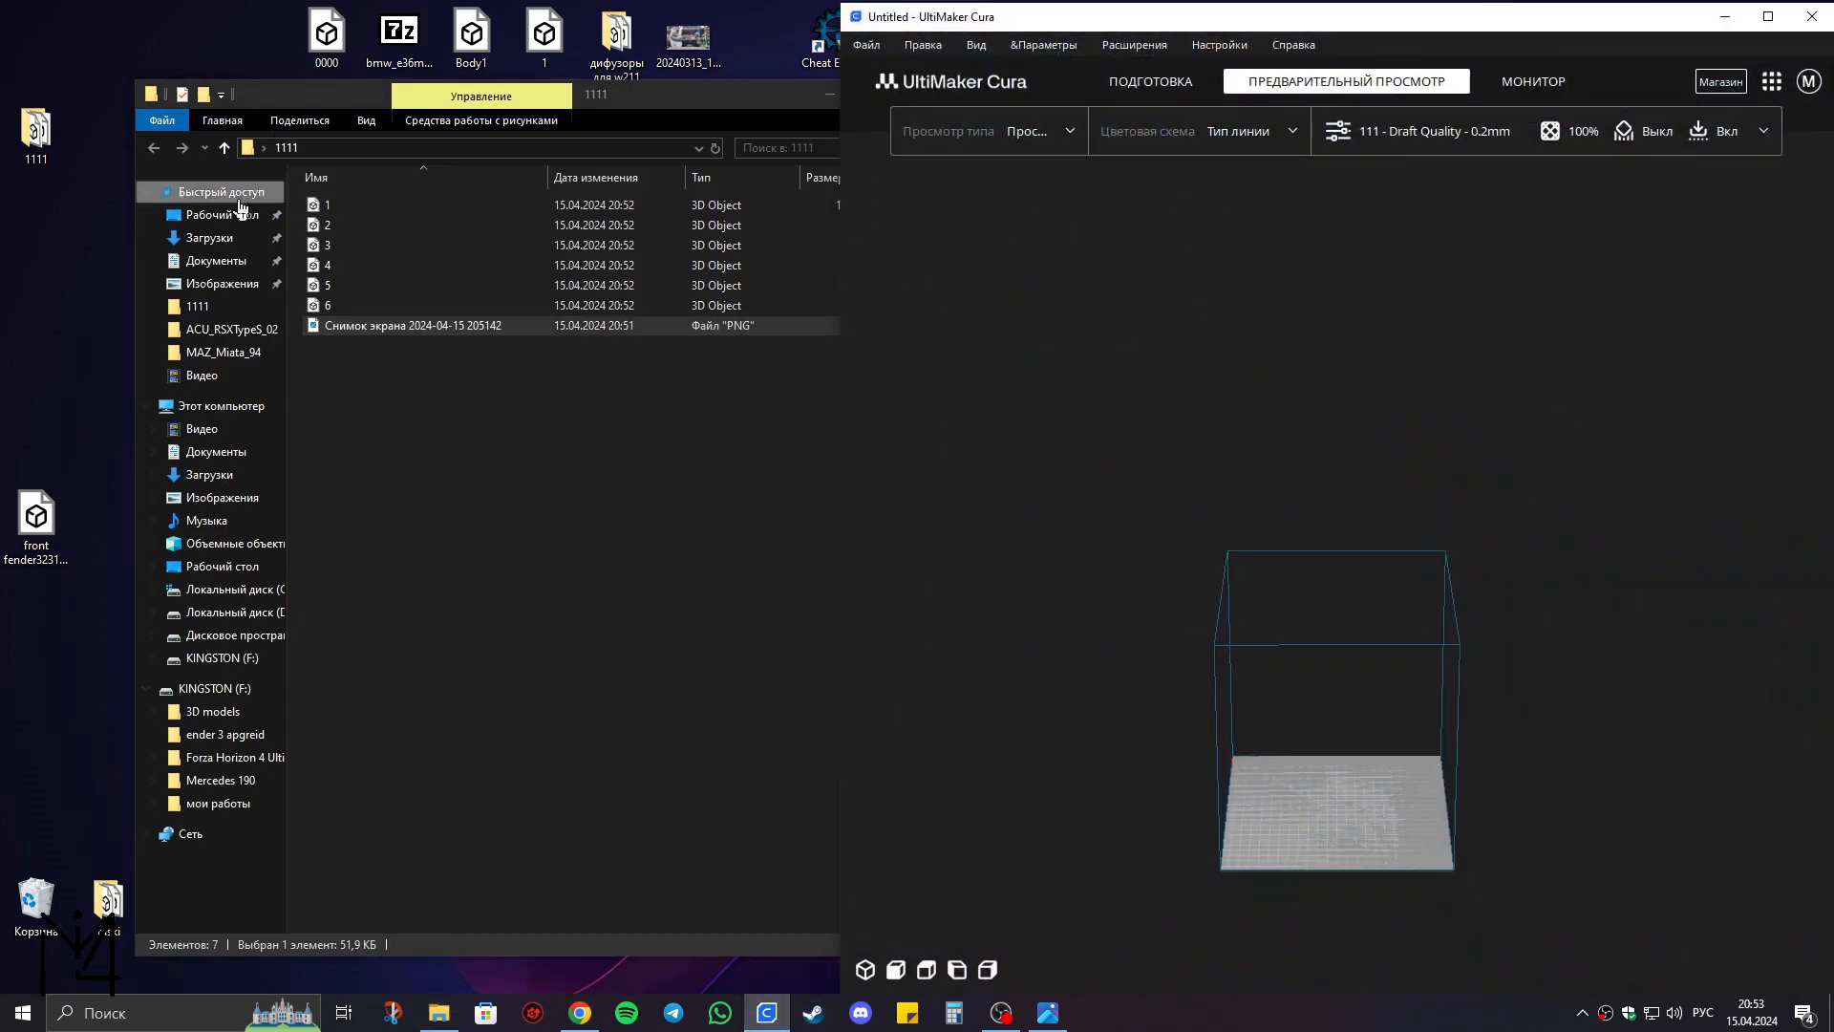
pyautogui.moveTo(318, 209); pyautogui.dragTo(1285, 766)
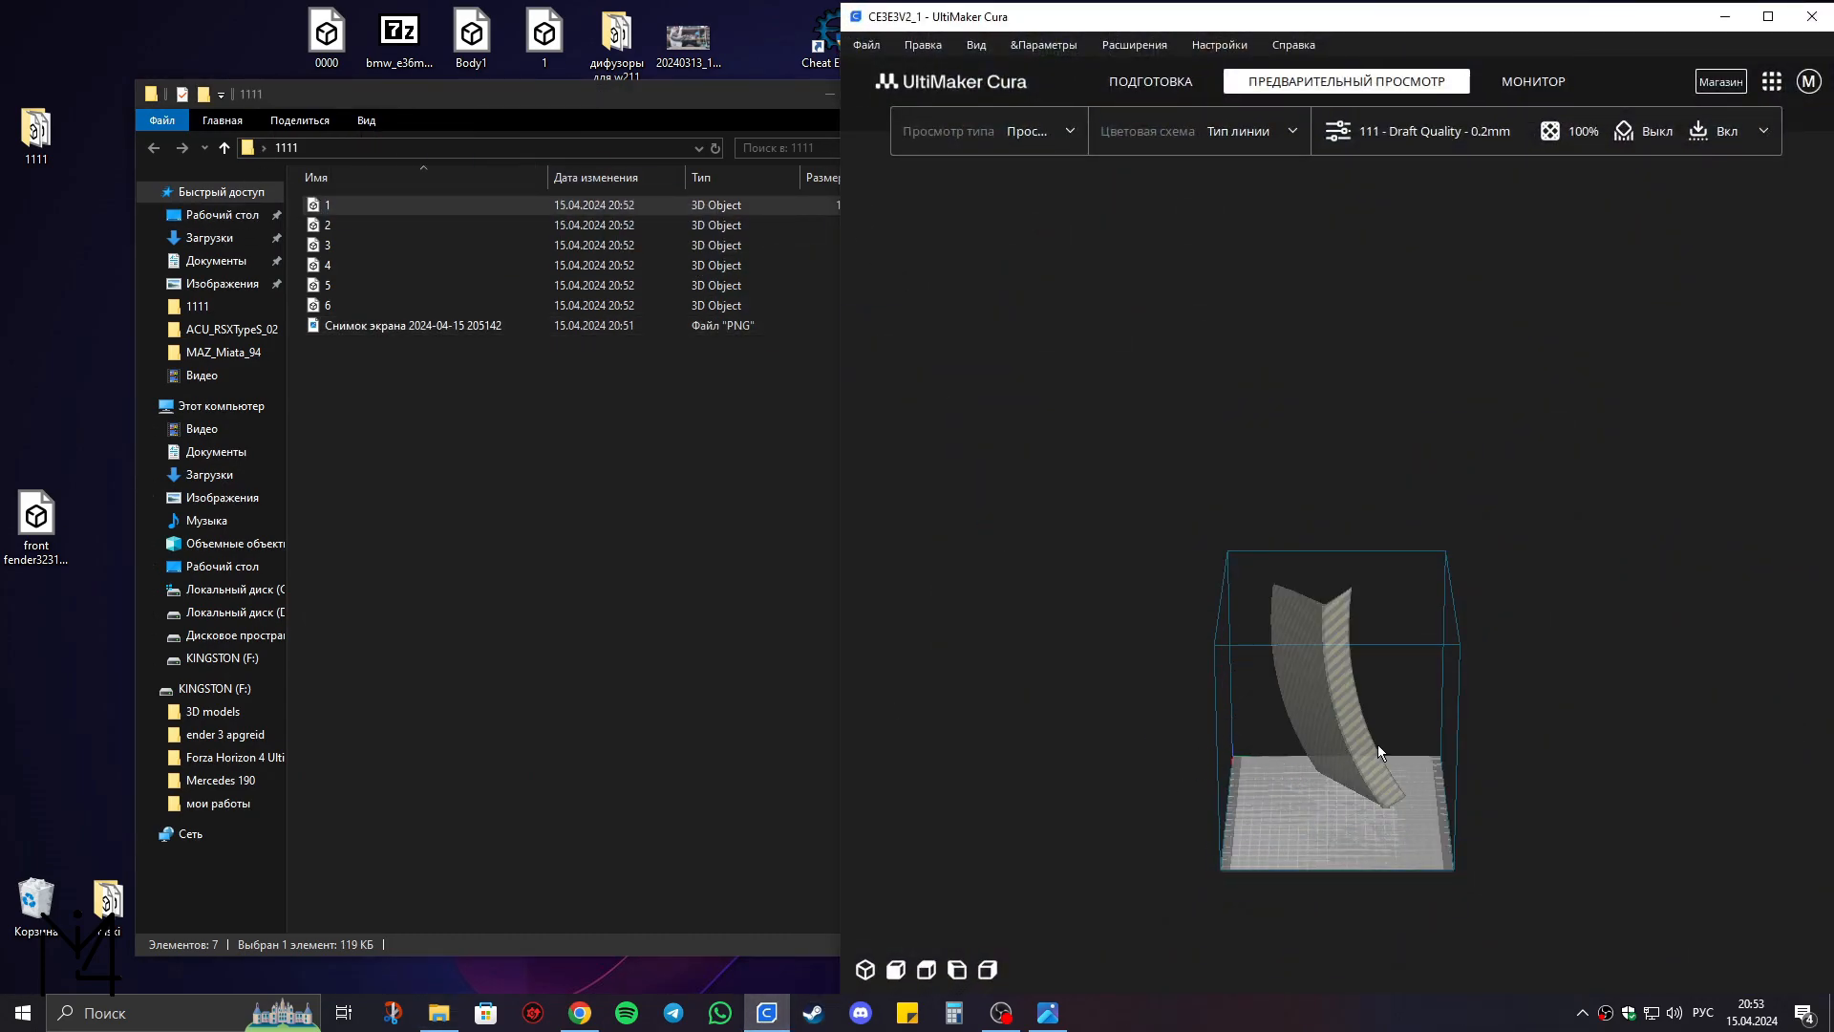
pyautogui.click(1289, 722)
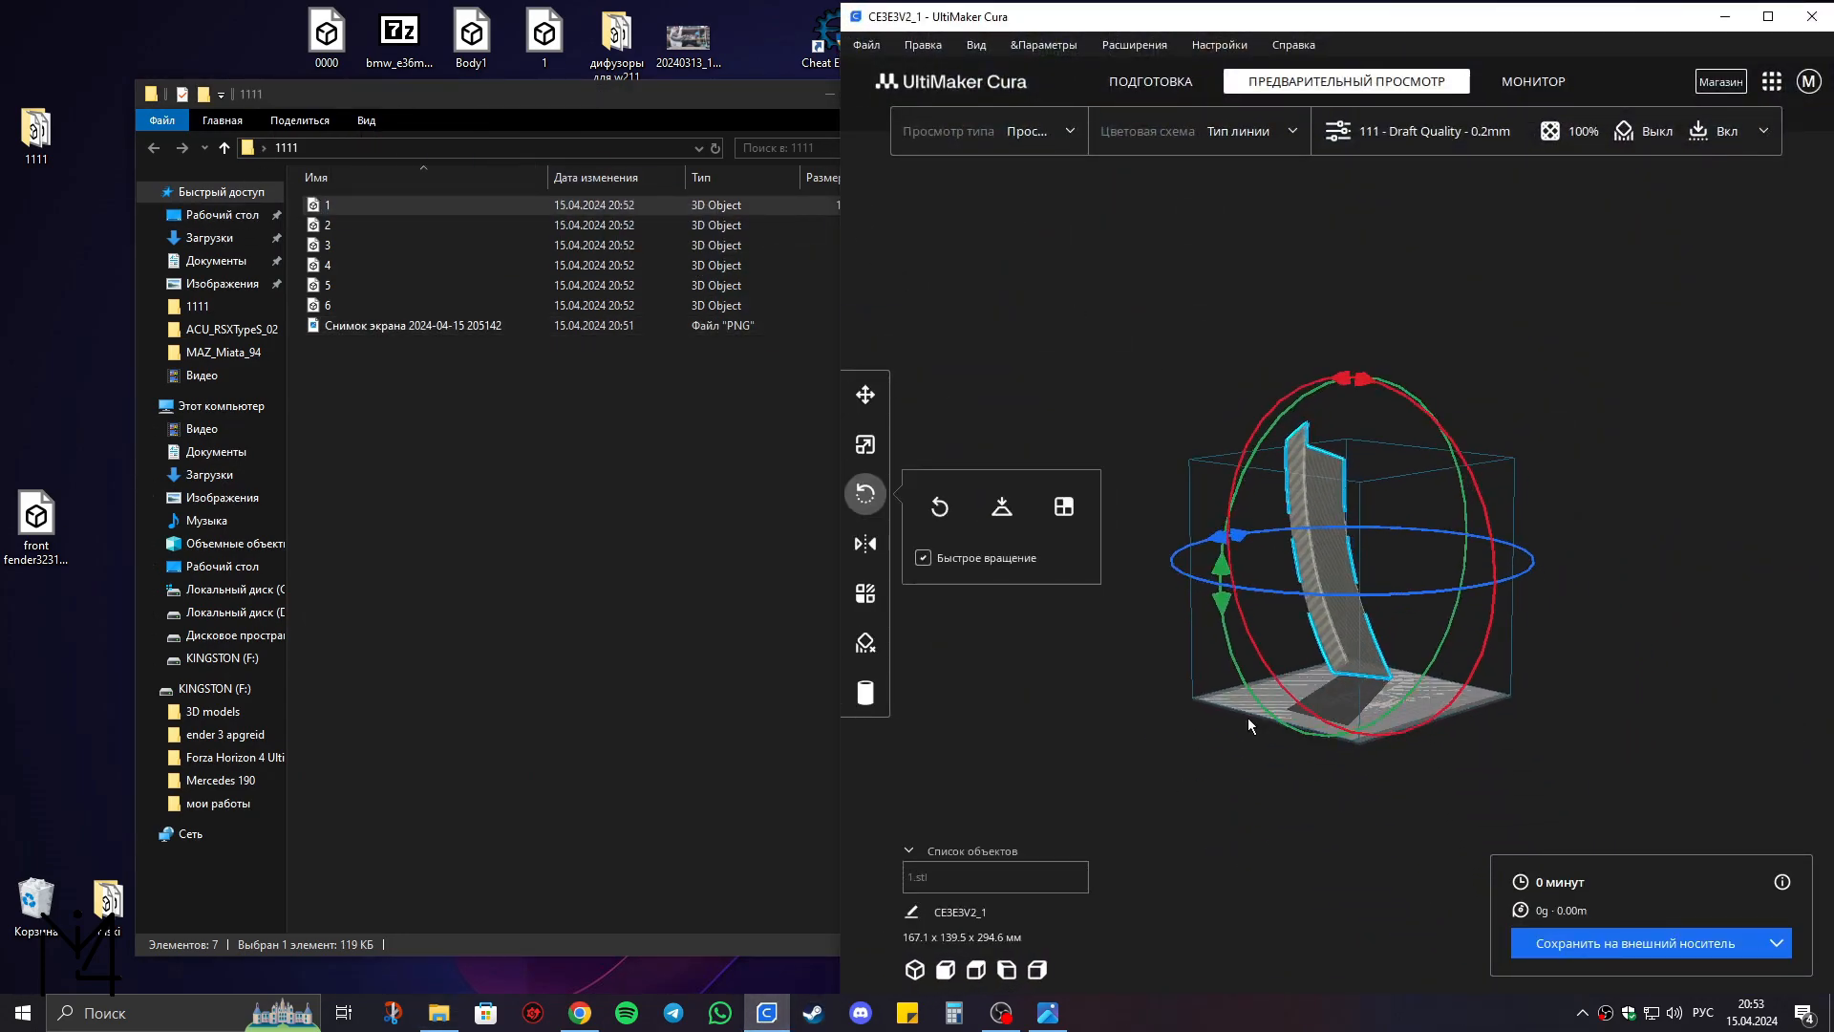
# Lay section 1 flat, tilt it about the front-facing axis, and lay it flat again to fit the printer's build volume.
pyautogui.click(994, 510)
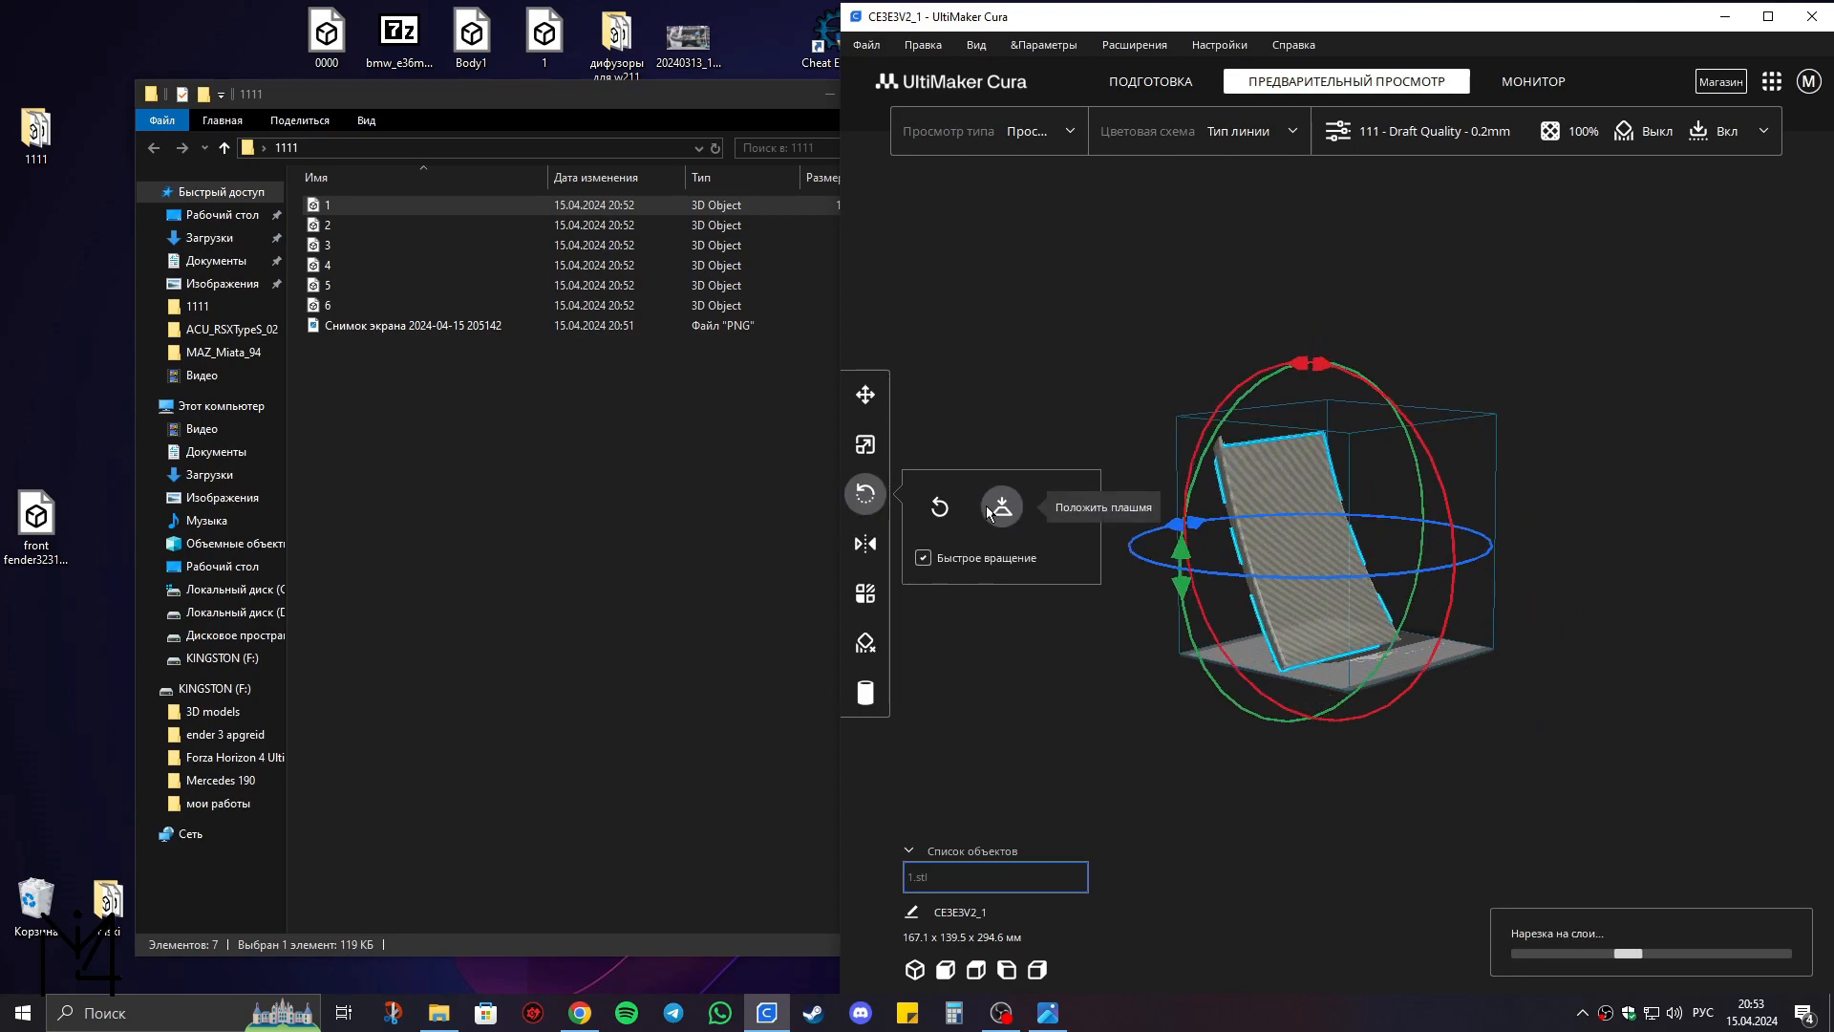
pyautogui.moveTo(1106, 562); pyautogui.dragTo(1360, 542, button='right')
pyautogui.scroll(3, 1349, 543)
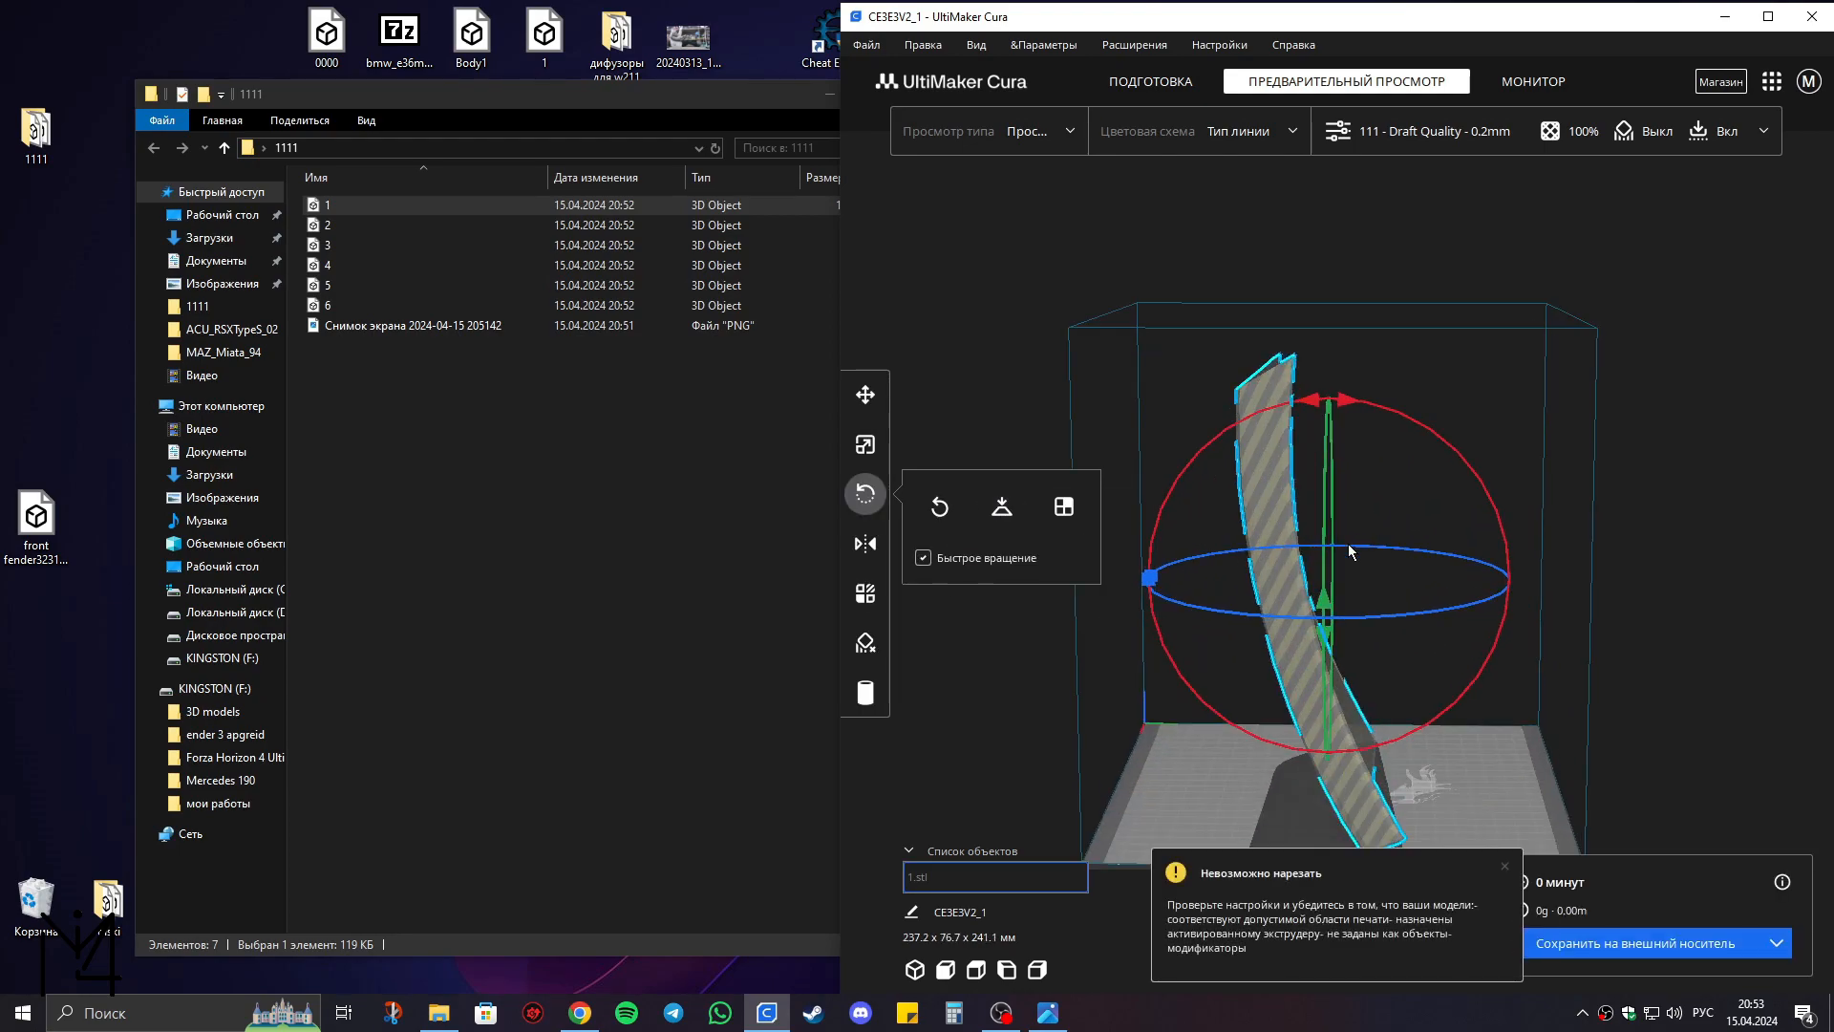
pyautogui.scroll(-2, 1345, 541)
pyautogui.moveTo(1366, 406); pyautogui.dragTo(1424, 497)
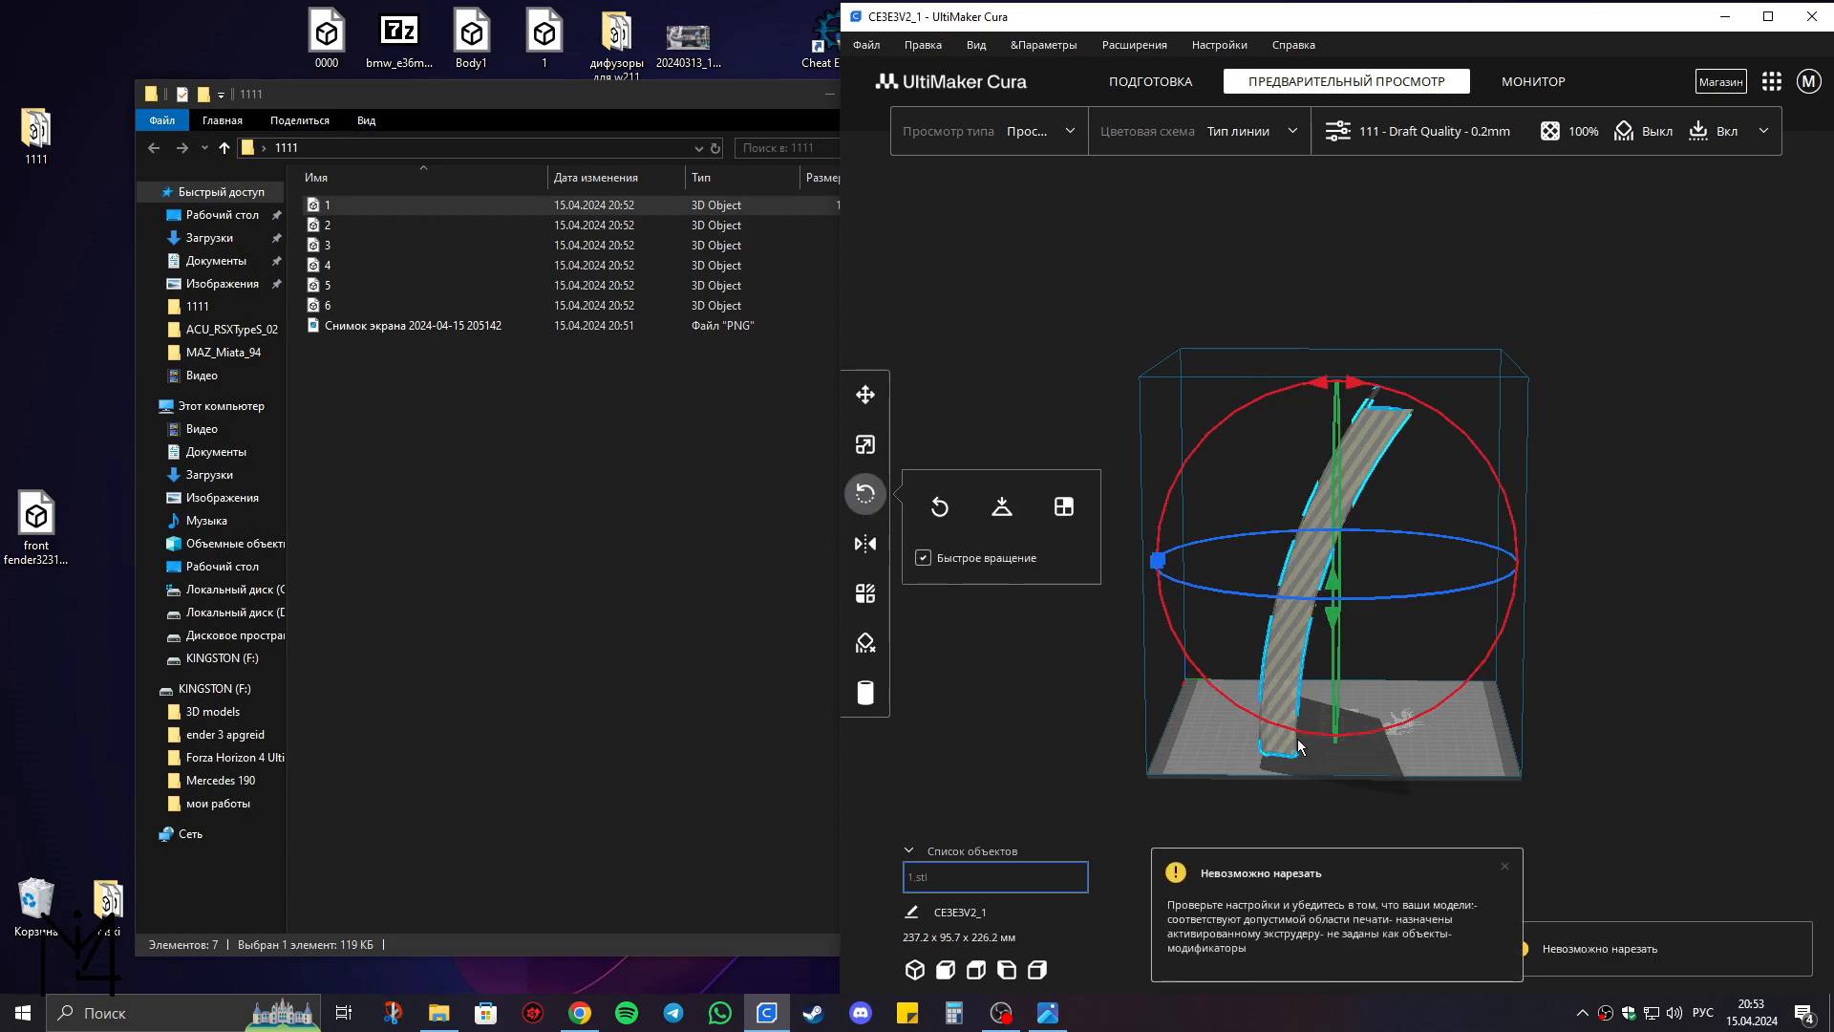
pyautogui.click(1003, 511)
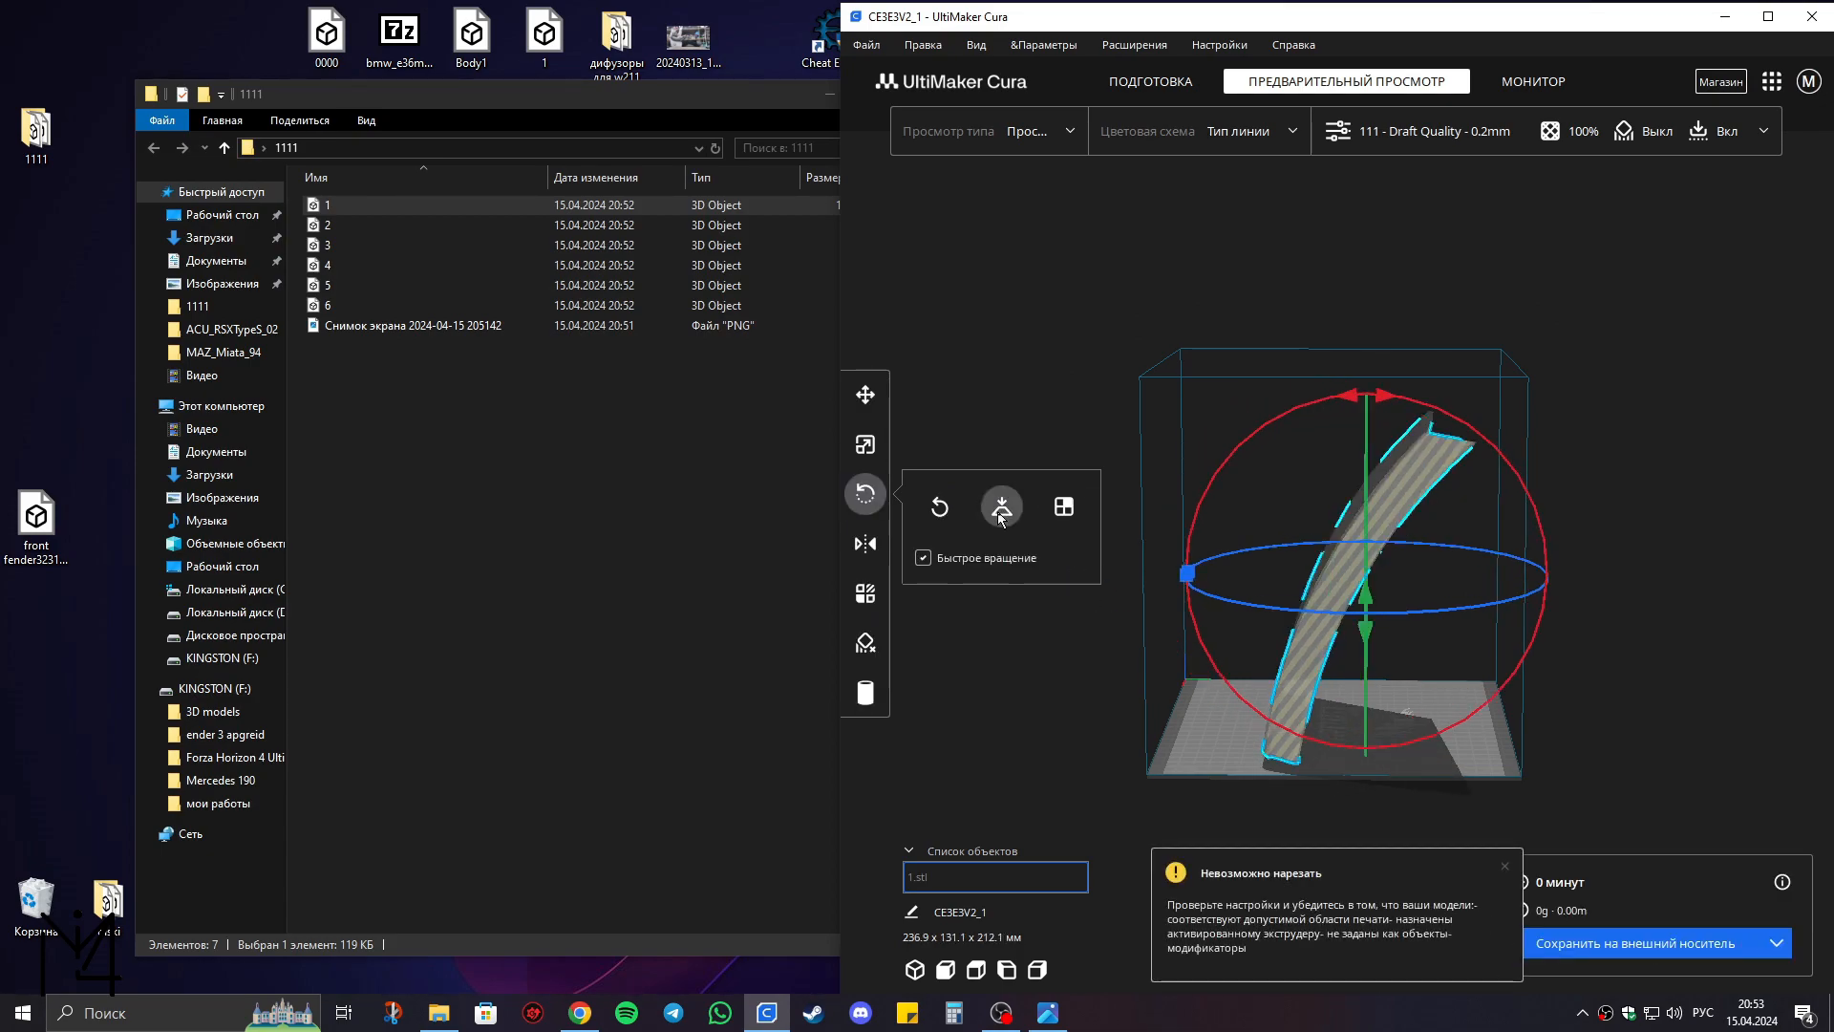
pyautogui.moveTo(1280, 612); pyautogui.dragTo(1144, 625, button='right')
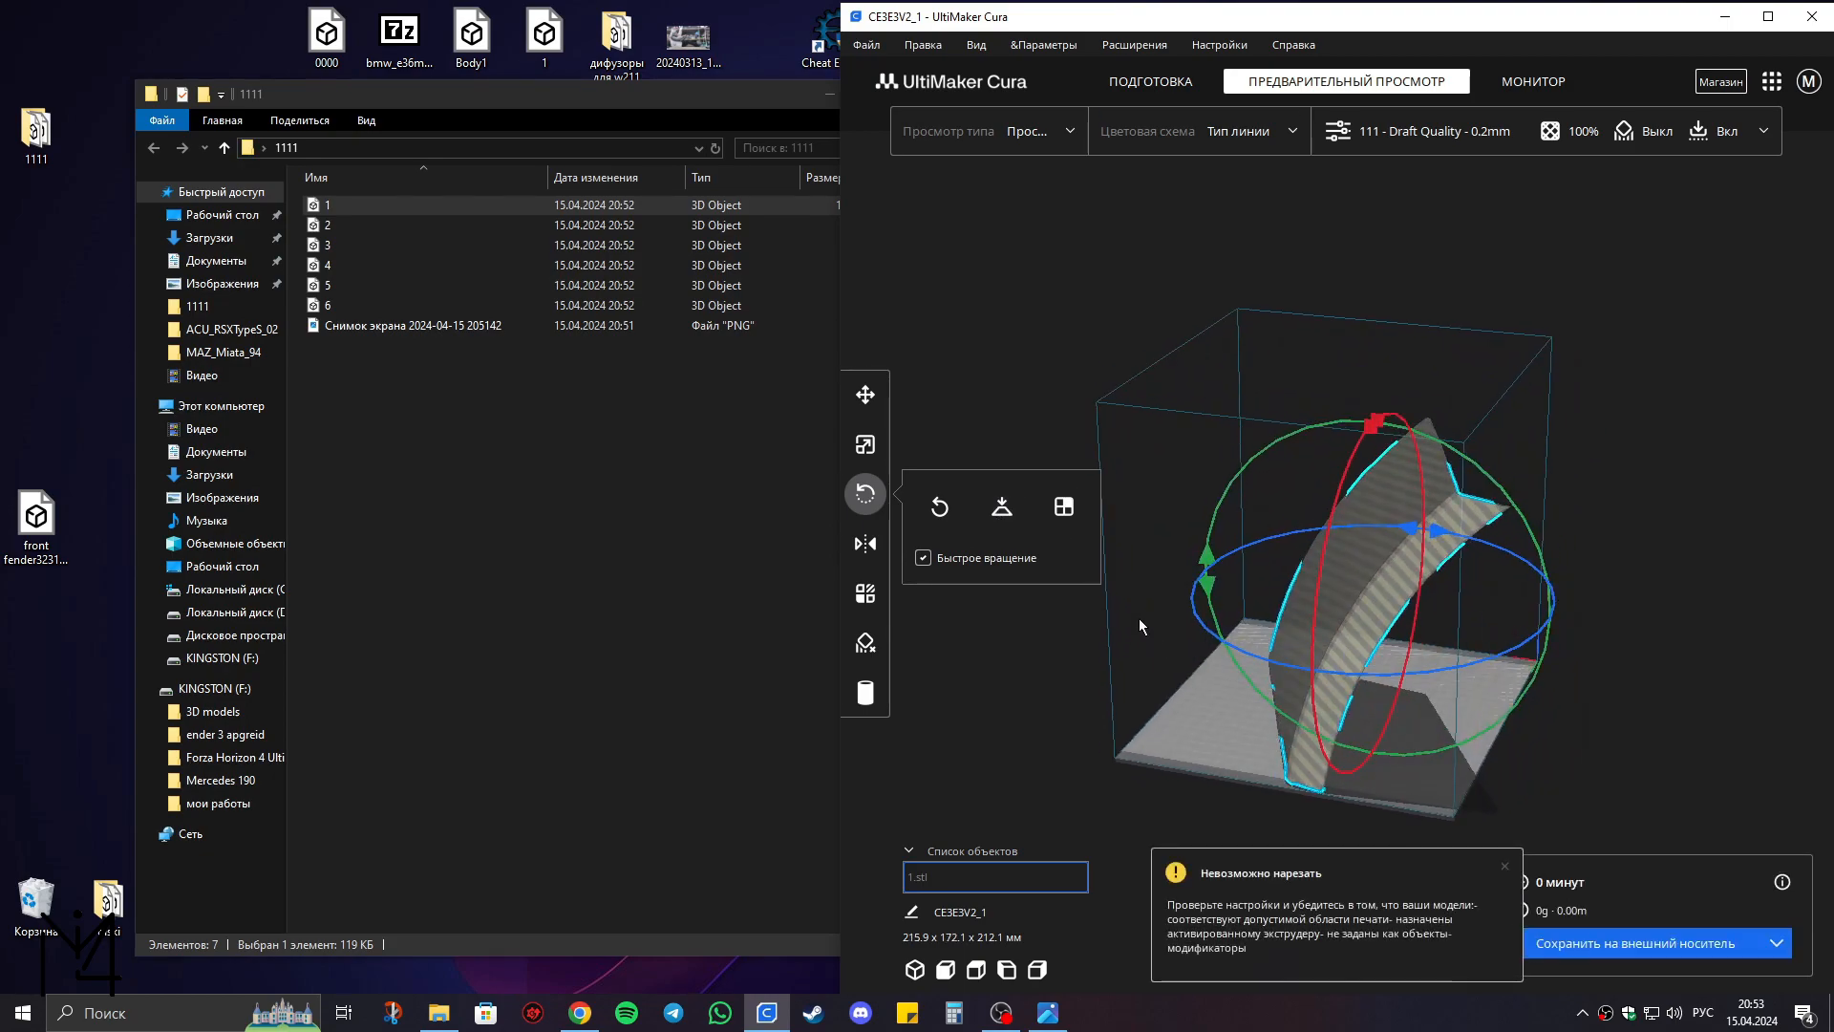
# Move section 1 fully inside the build volume, to about X 4 mm and Y 4.8 mm, and inspect its placement.
pyautogui.click(867, 409)
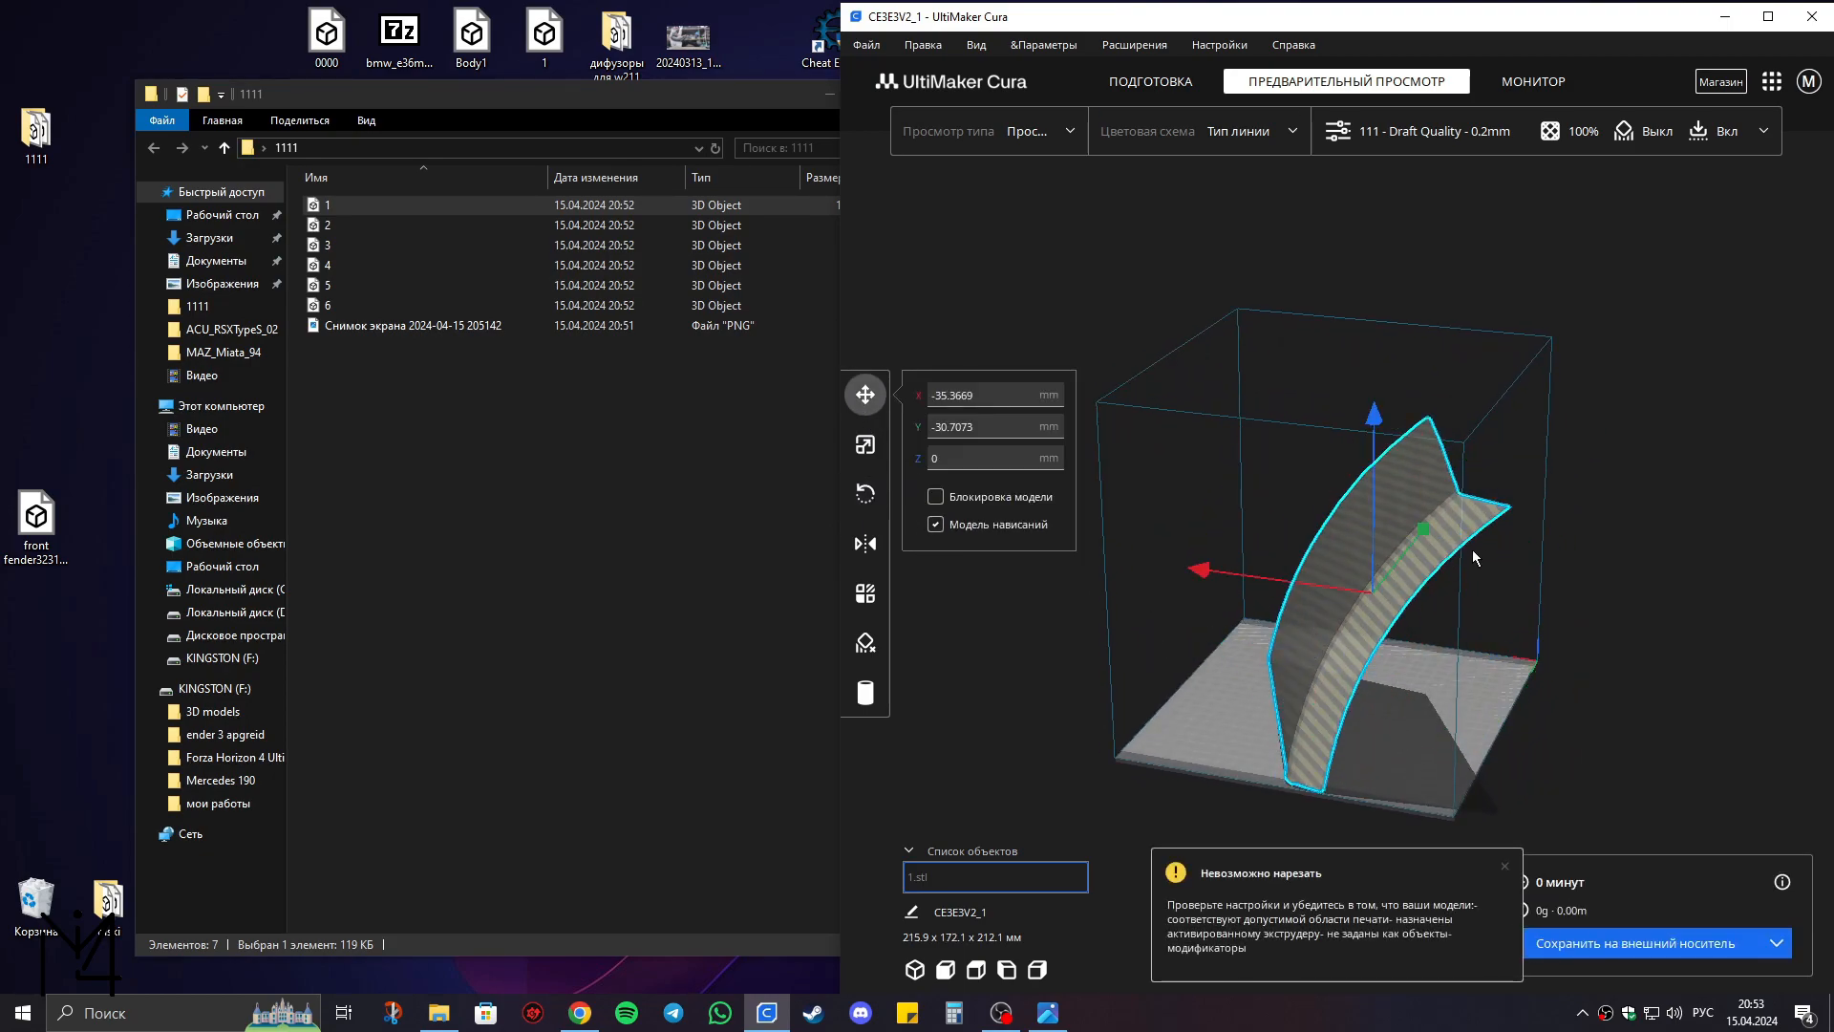
pyautogui.moveTo(1421, 528); pyautogui.dragTo(1433, 512)
pyautogui.moveTo(1238, 570); pyautogui.dragTo(1165, 547)
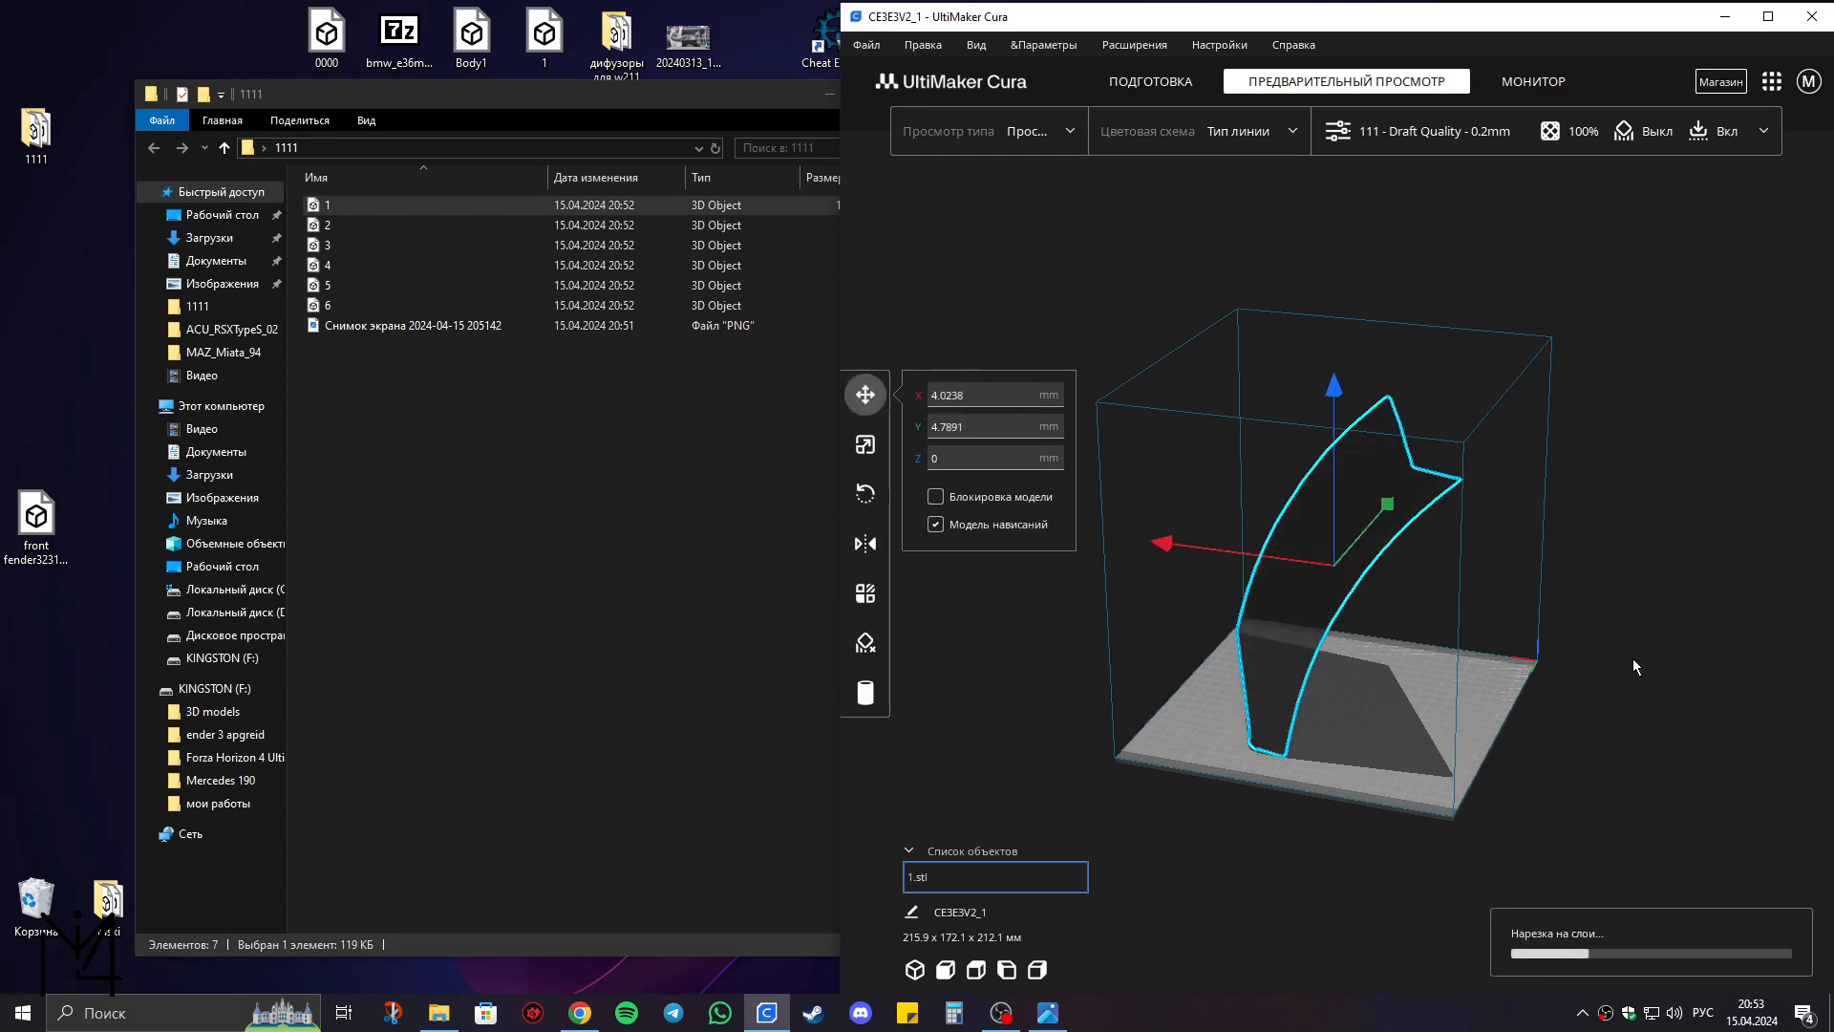
pyautogui.moveTo(1630, 656); pyautogui.dragTo(1423, 596, button='right')
# Delete section 1 from the build plate, load STL file 2 from the 1111 folder and inspect its fit.
pyautogui.rightClick(1310, 590)
pyautogui.click(1376, 623)
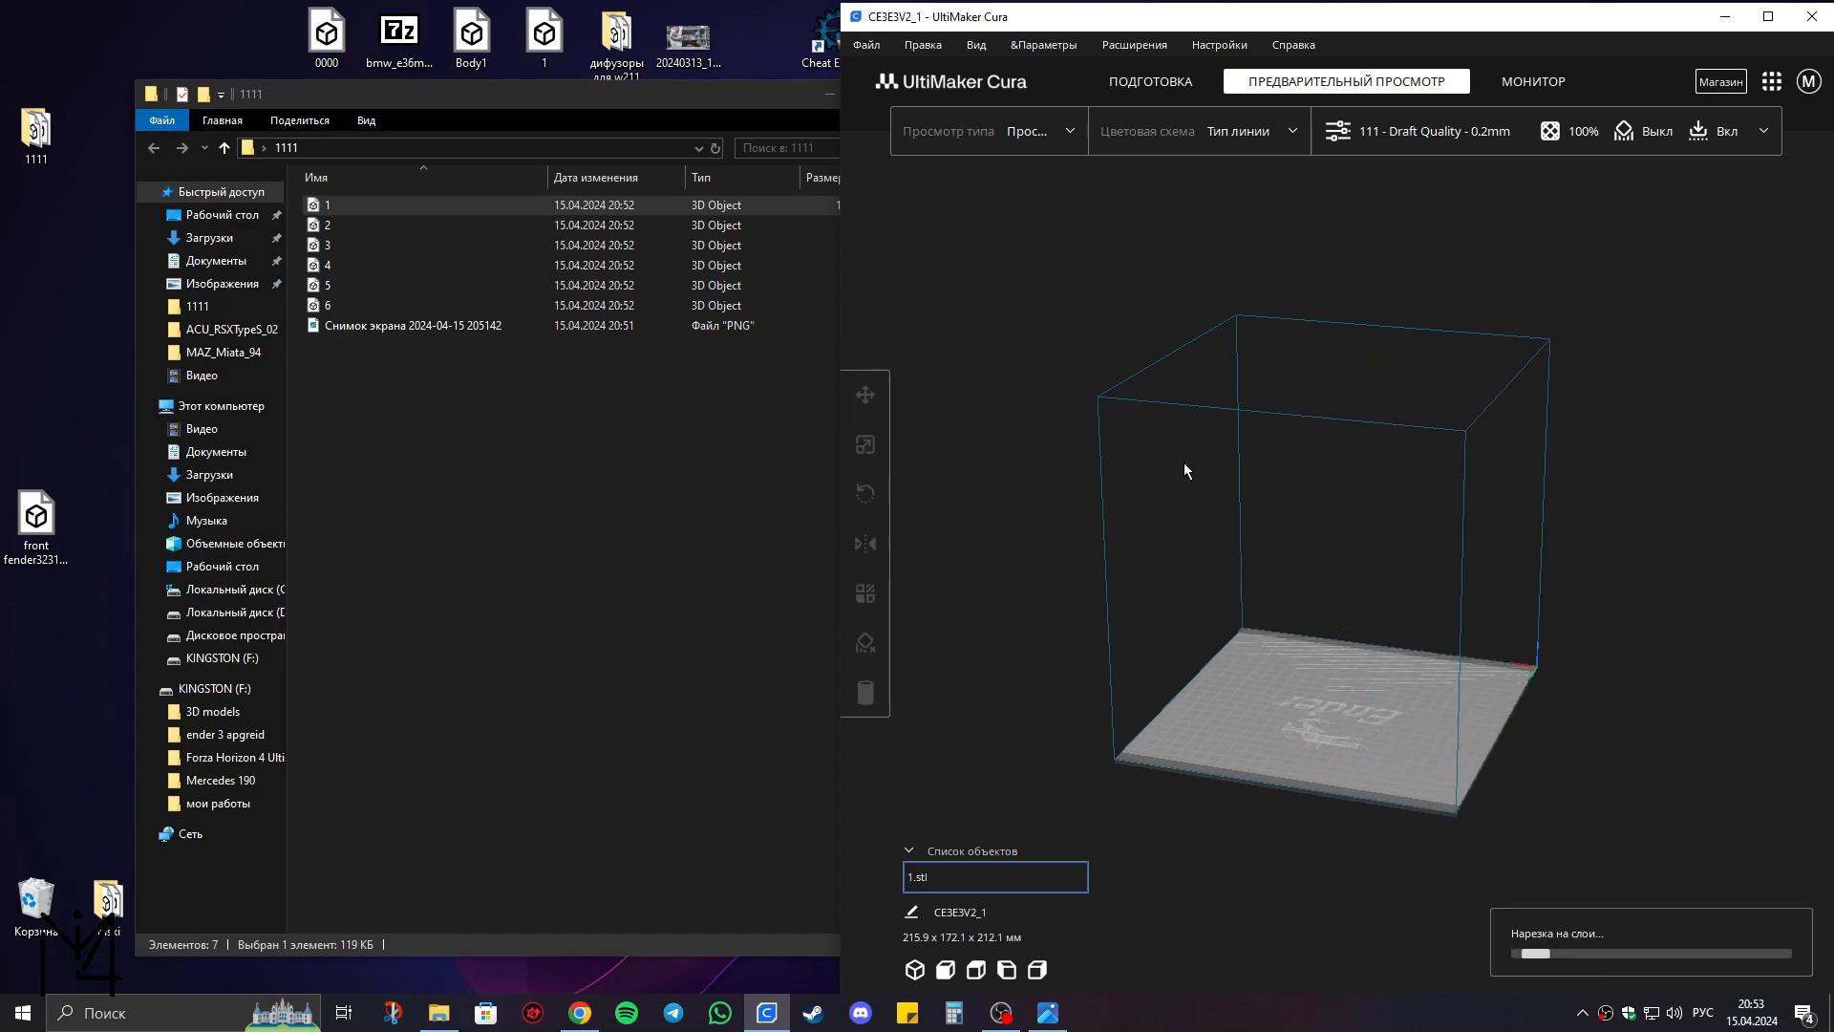
pyautogui.moveTo(330, 225); pyautogui.dragTo(1280, 747)
pyautogui.moveTo(1482, 680); pyautogui.dragTo(1384, 655, button='right')
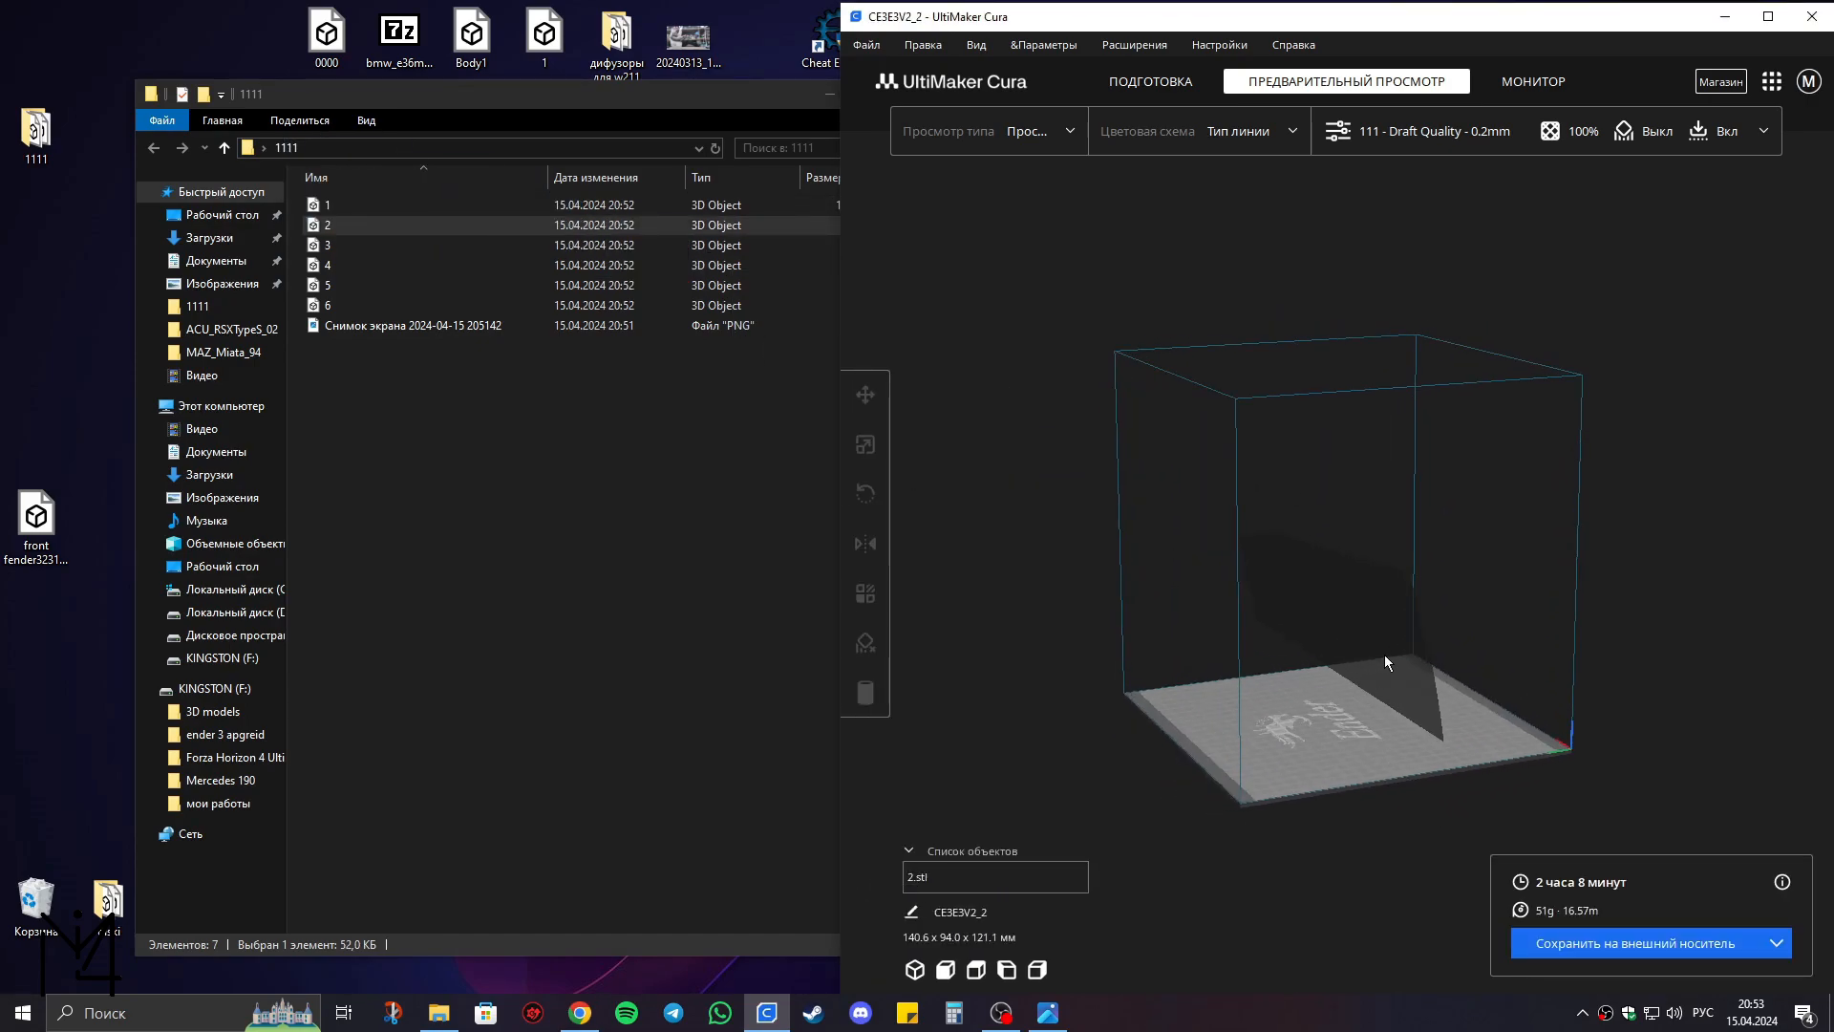
pyautogui.scroll(5, 1390, 628)
pyautogui.moveTo(1299, 461); pyautogui.dragTo(1338, 609, button='right')
# Replace section 2 on the build plate with STL file 3 from the 1111 folder and inspect its fit.
pyautogui.click(1337, 610)
pyautogui.rightClick(1338, 610)
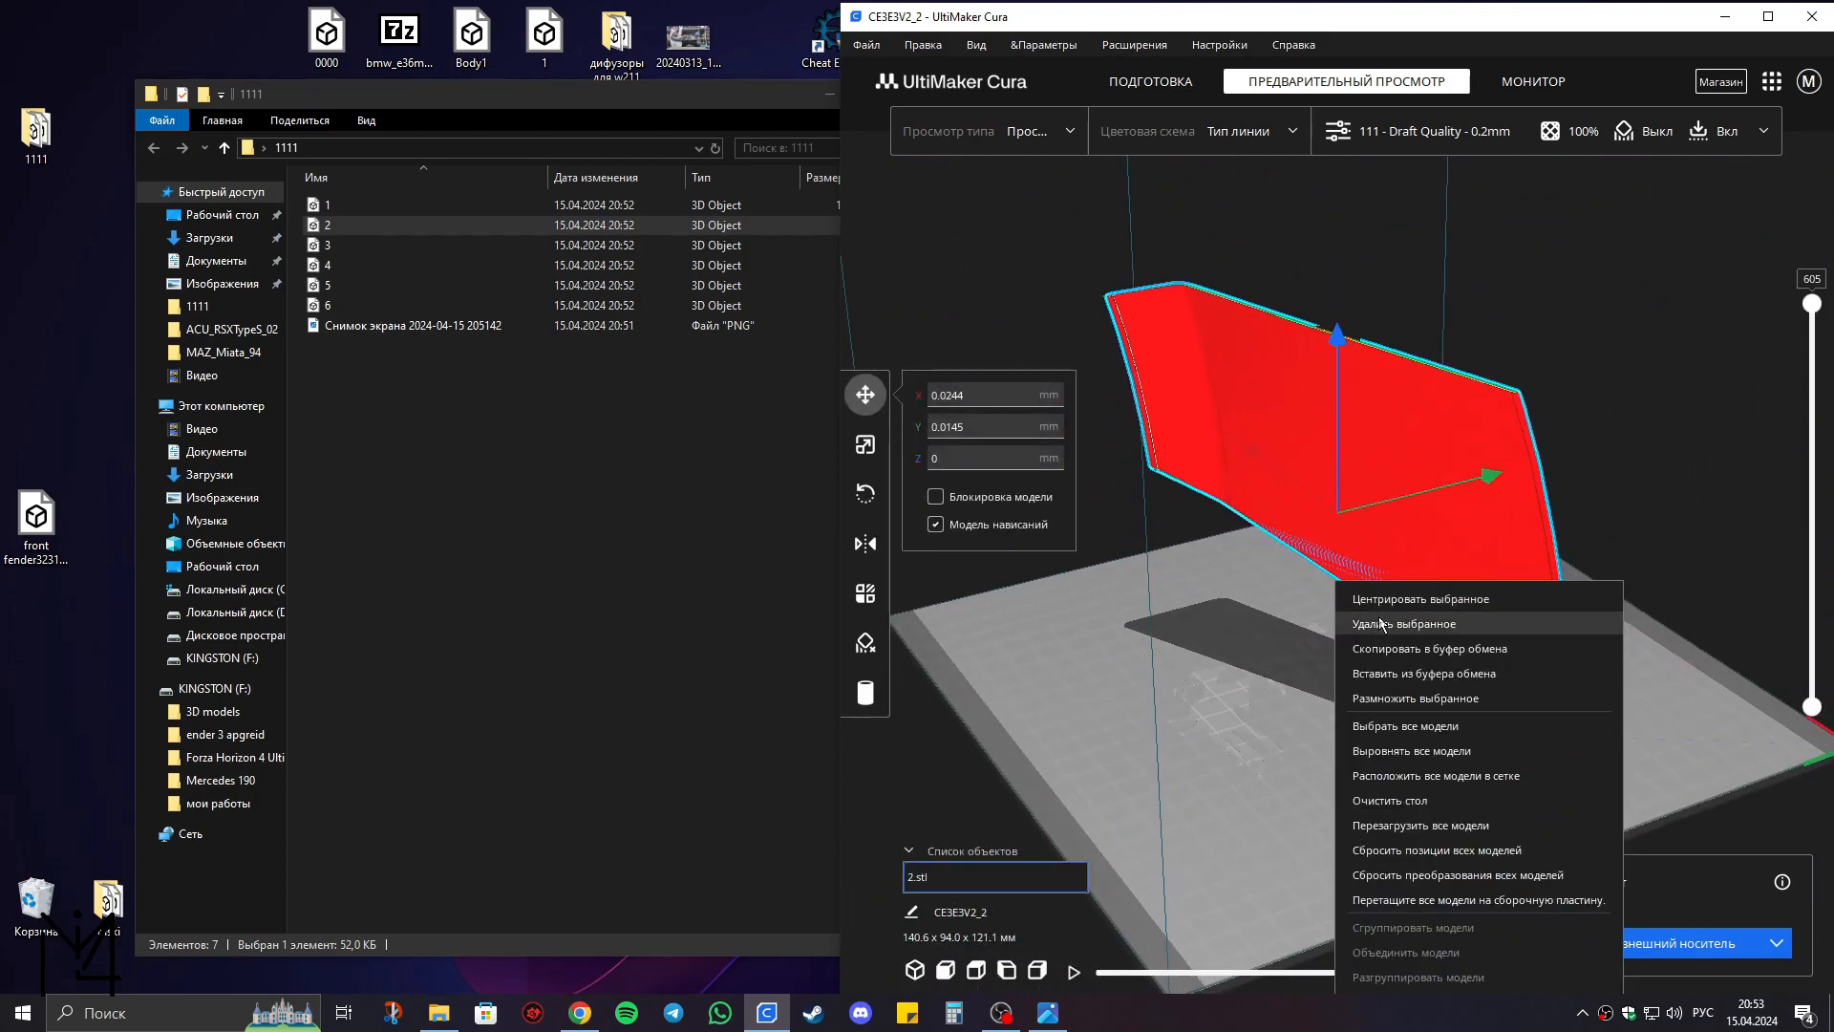
pyautogui.click(1271, 622)
pyautogui.moveTo(327, 245); pyautogui.dragTo(1287, 579)
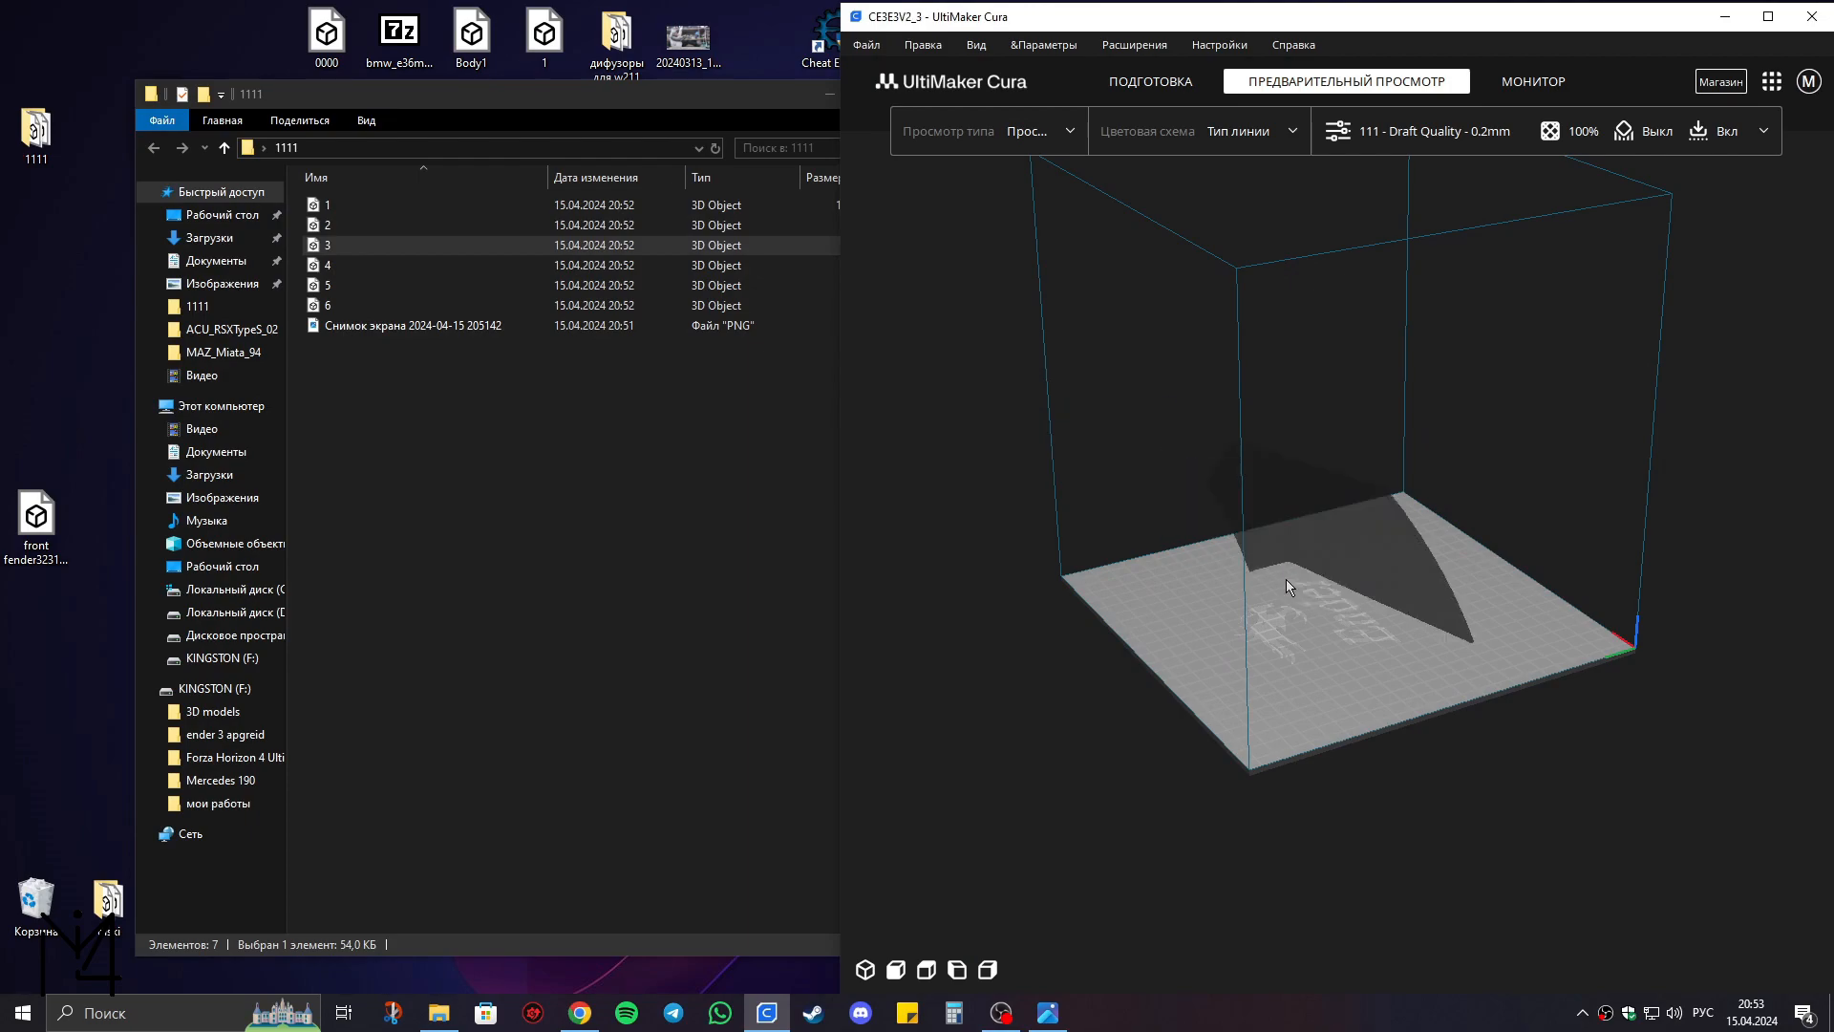
pyautogui.scroll(3, 1509, 563)
pyautogui.moveTo(1509, 564); pyautogui.dragTo(1349, 533, button='right')
# Replace section 3 on the build plate with STL file 4 from the 1111 folder and inspect its fit.
pyautogui.click(1349, 533)
pyautogui.rightClick(1349, 535)
pyautogui.click(1380, 578)
pyautogui.moveTo(312, 267); pyautogui.dragTo(1227, 680)
pyautogui.moveTo(1428, 573); pyautogui.dragTo(1349, 450, button='right')
pyautogui.scroll(-2, 1339, 576)
# Delete section 4 from the build plate and load STL file 5 from the 1111 folder.
pyautogui.click(1349, 451)
pyautogui.rightClick(1350, 455)
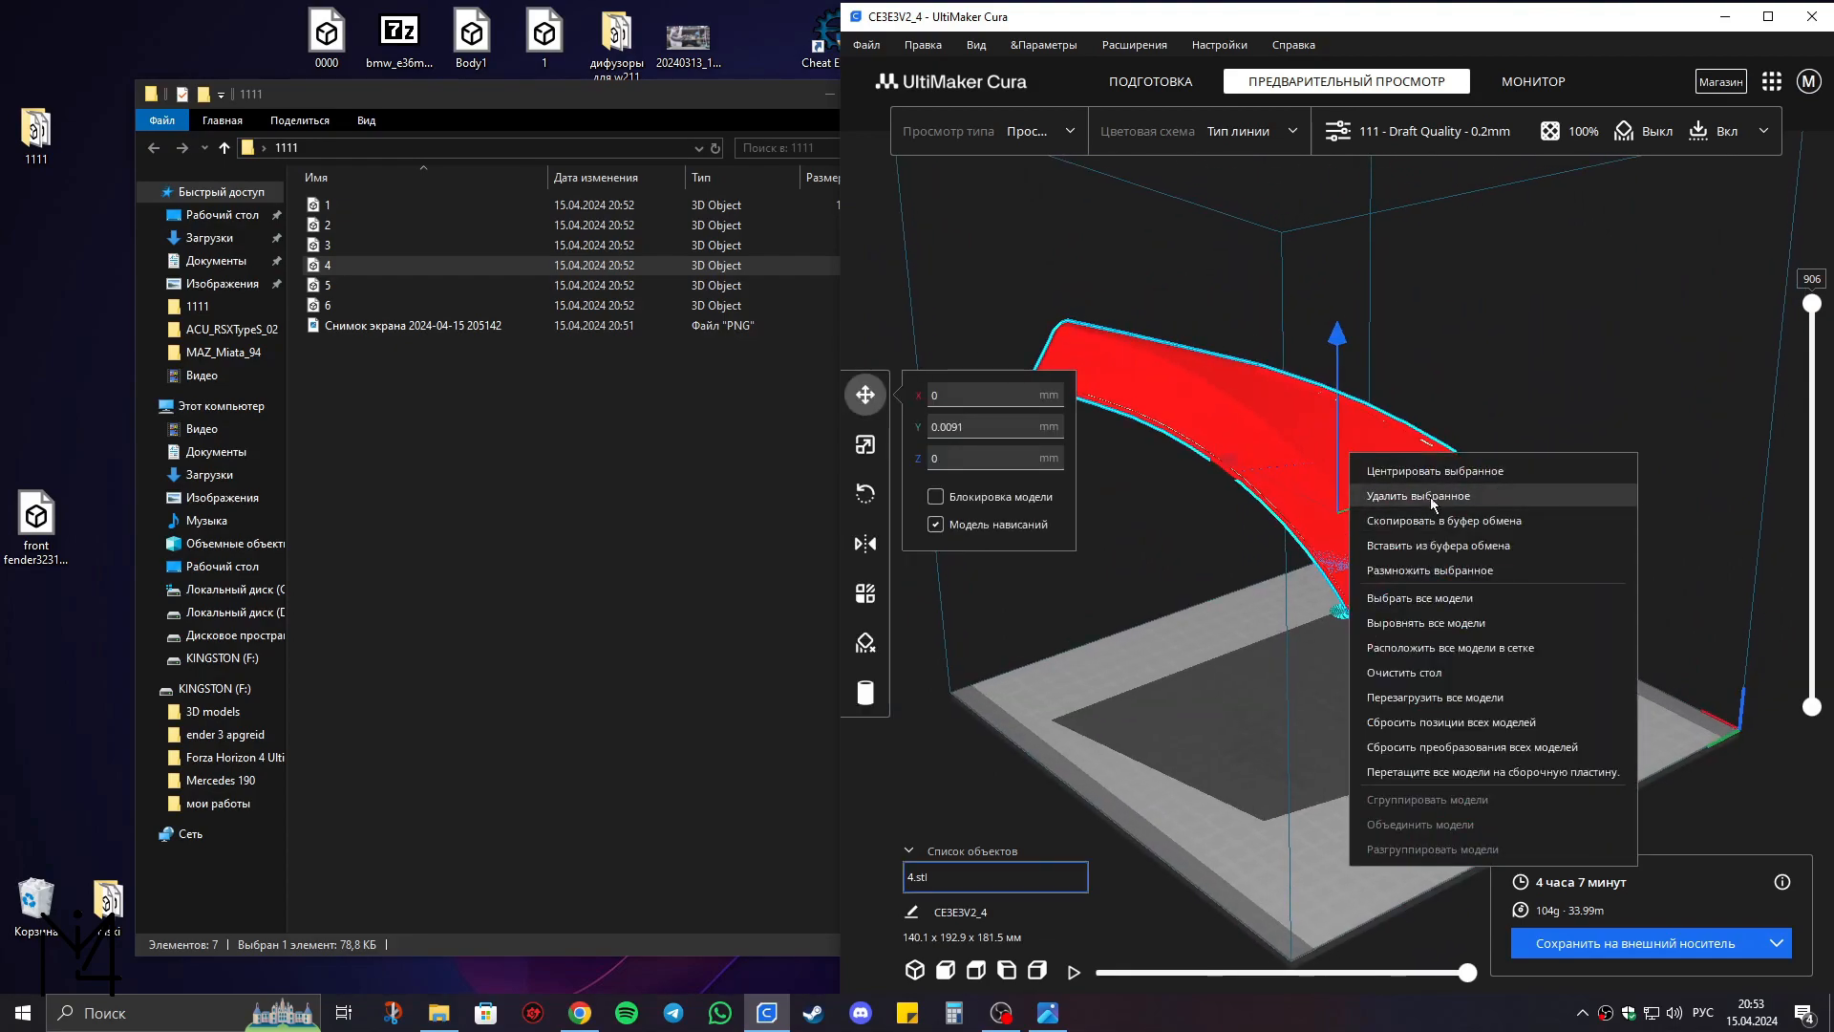
pyautogui.click(1433, 501)
pyautogui.moveTo(328, 284); pyautogui.dragTo(1252, 702)
pyautogui.moveTo(1381, 678); pyautogui.dragTo(1424, 573, button='right')
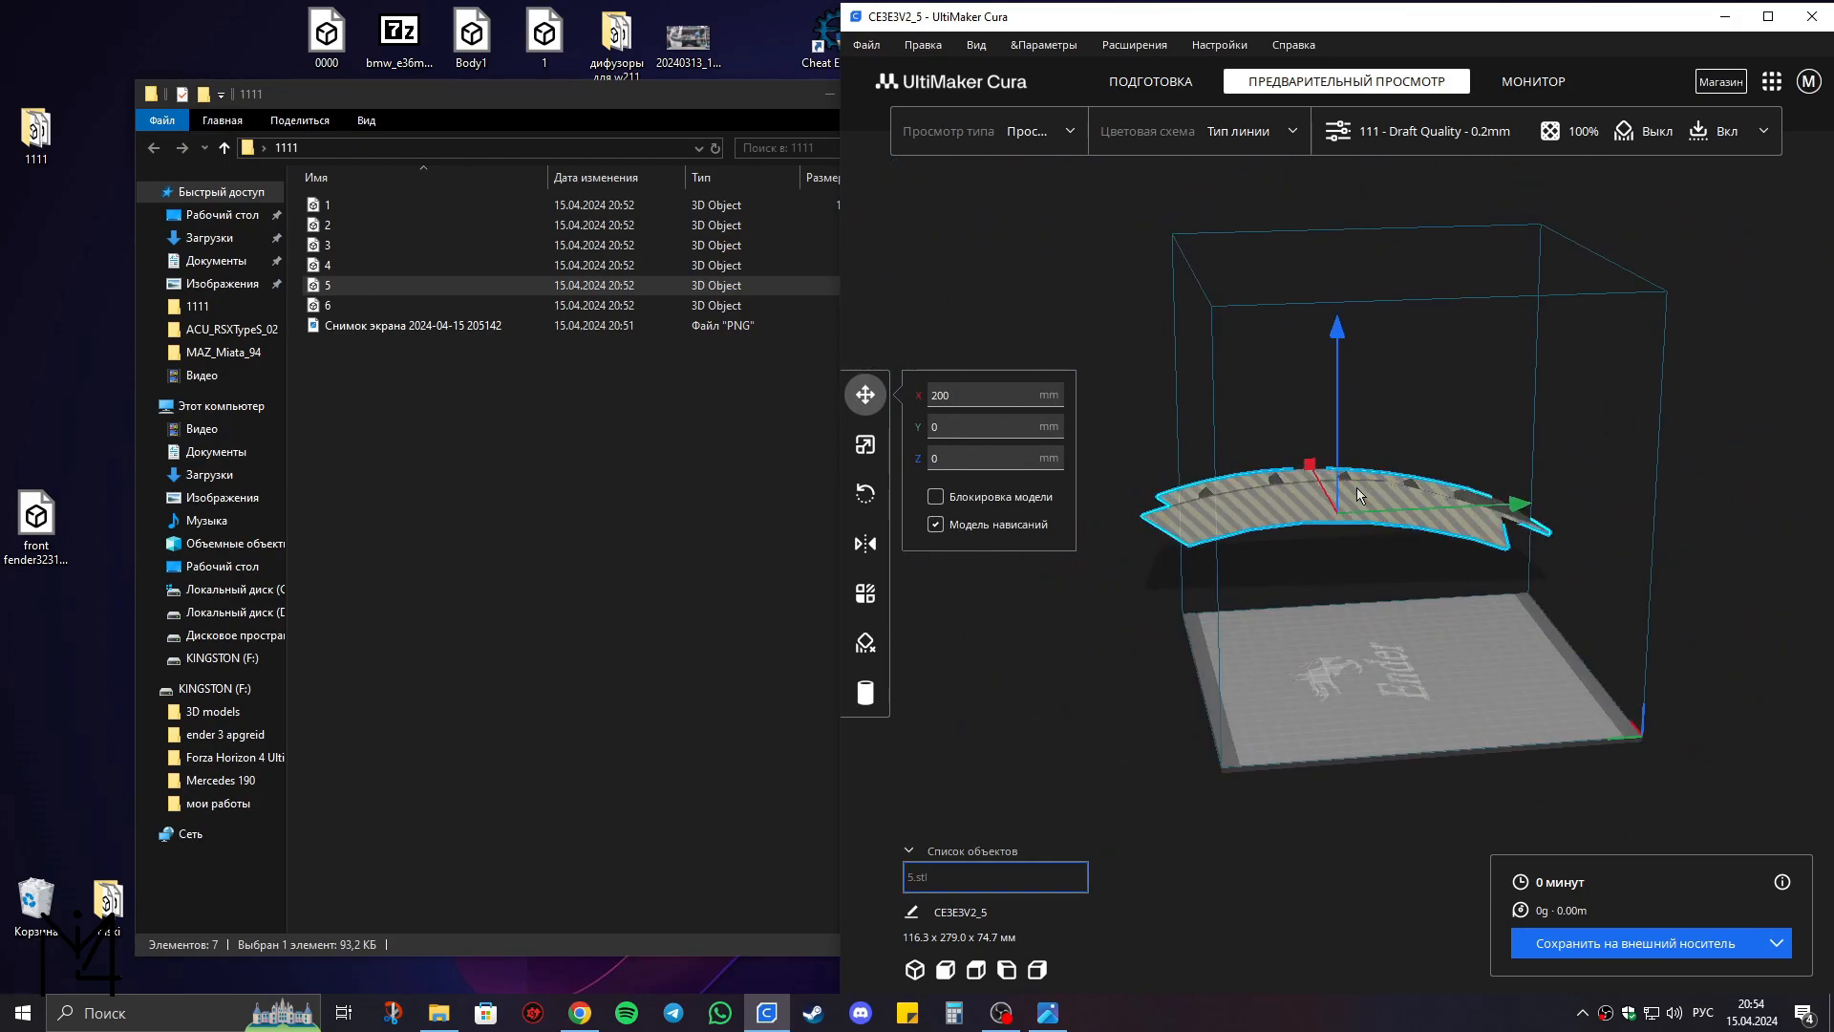
# Move section 5 over the build plate, rotate it to stand upright and check its height against the build volume.
pyautogui.moveTo(1311, 468); pyautogui.dragTo(1350, 582)
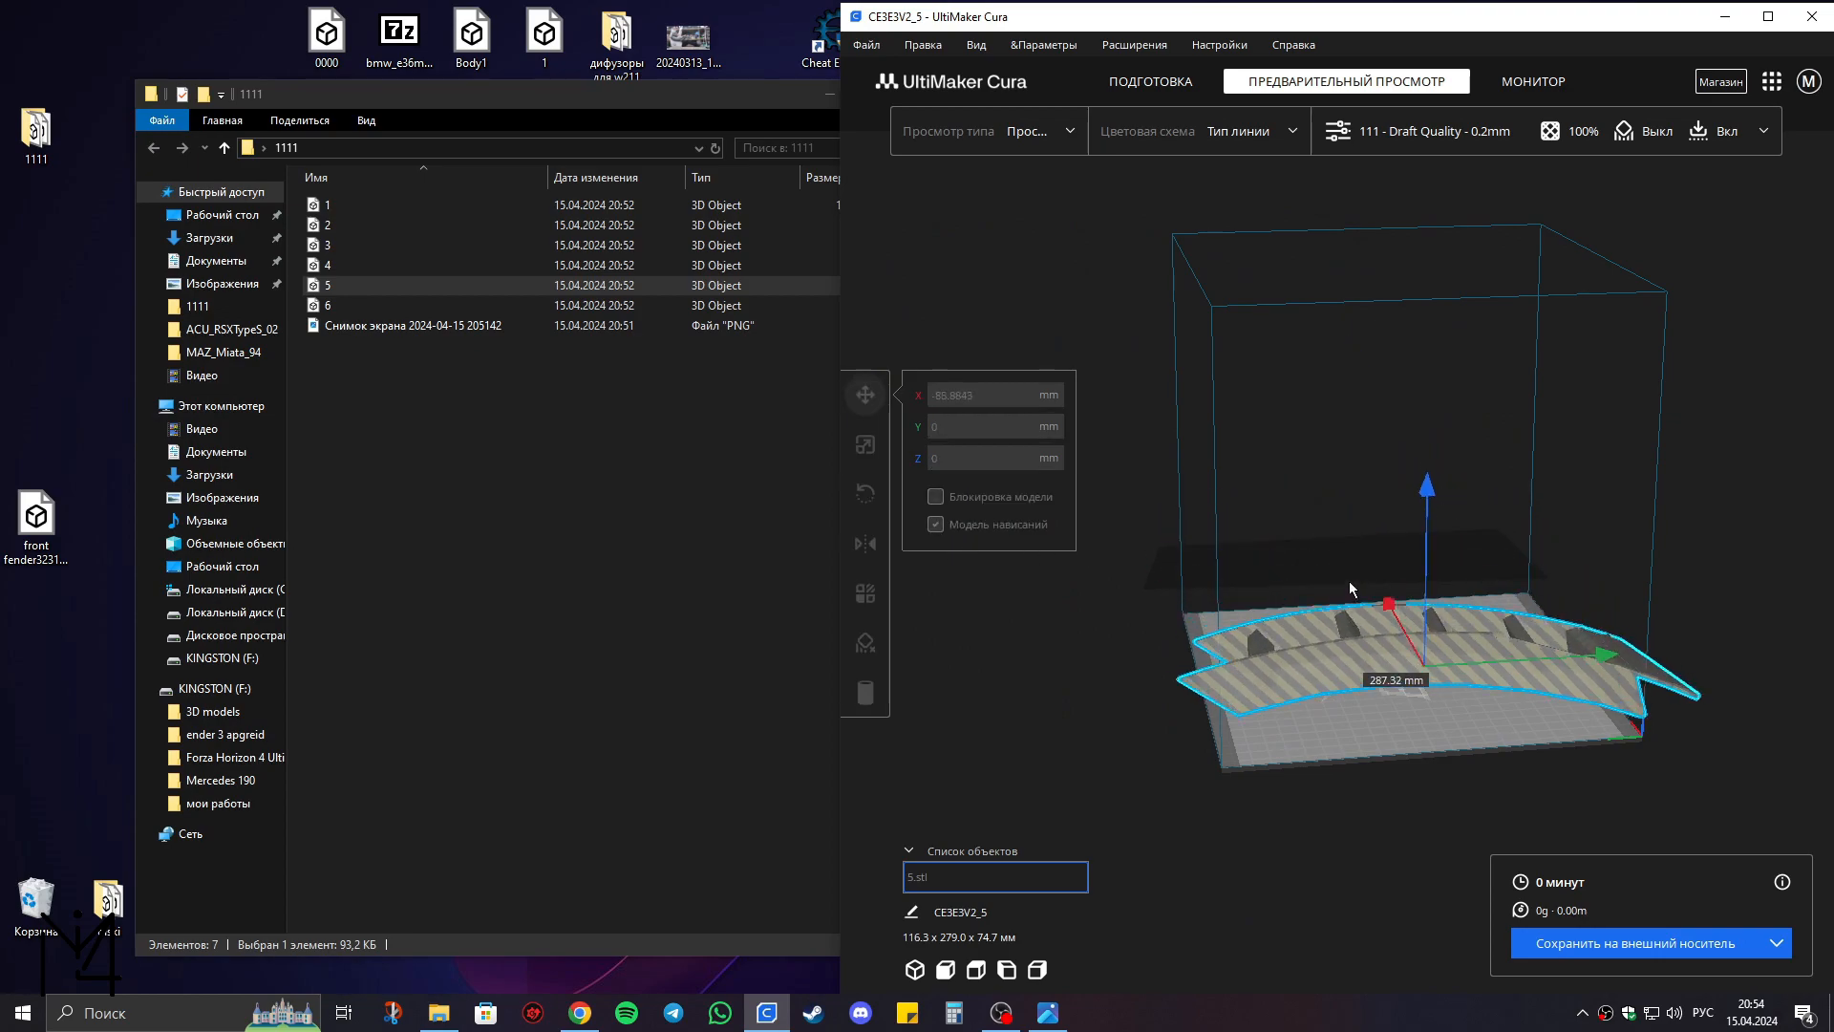
pyautogui.click(866, 493)
pyautogui.moveTo(1402, 462); pyautogui.dragTo(1574, 622)
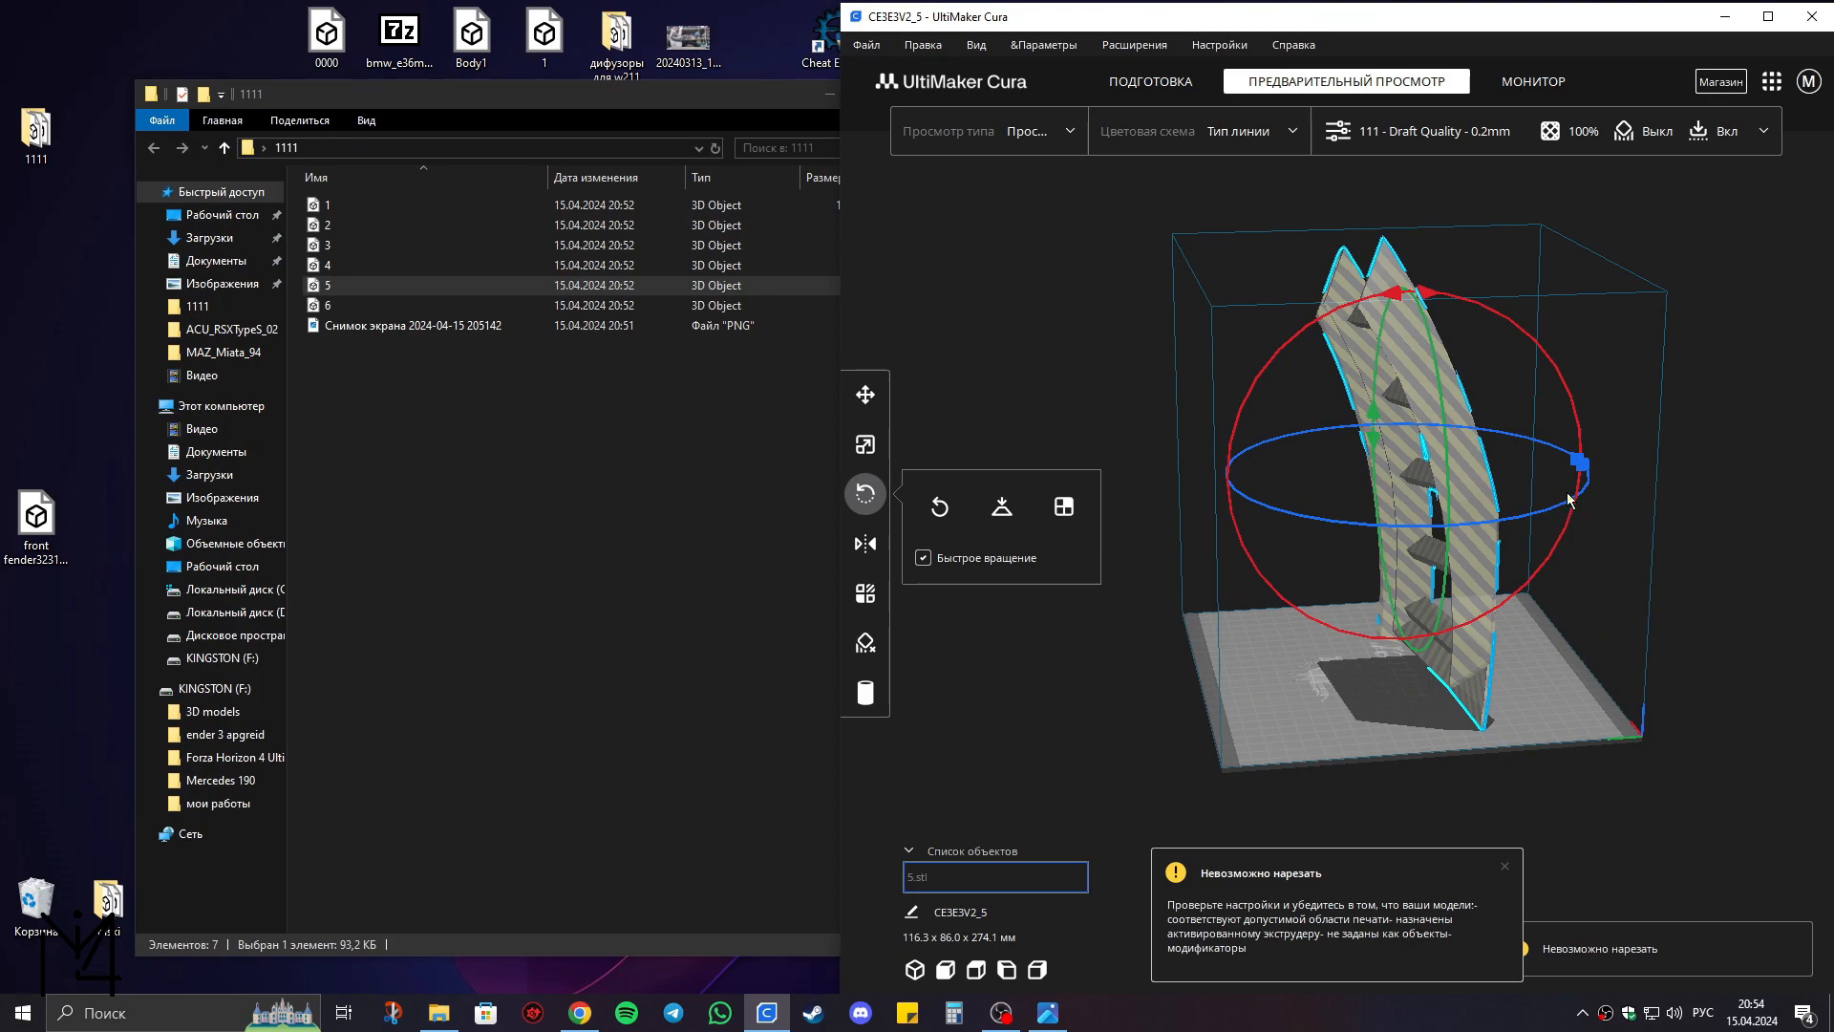
pyautogui.moveTo(1507, 505)
pyautogui.mouseDown(button='right')
pyautogui.moveTo(1483, 461)
pyautogui.moveTo(1498, 507)
pyautogui.mouseUp(button='right')
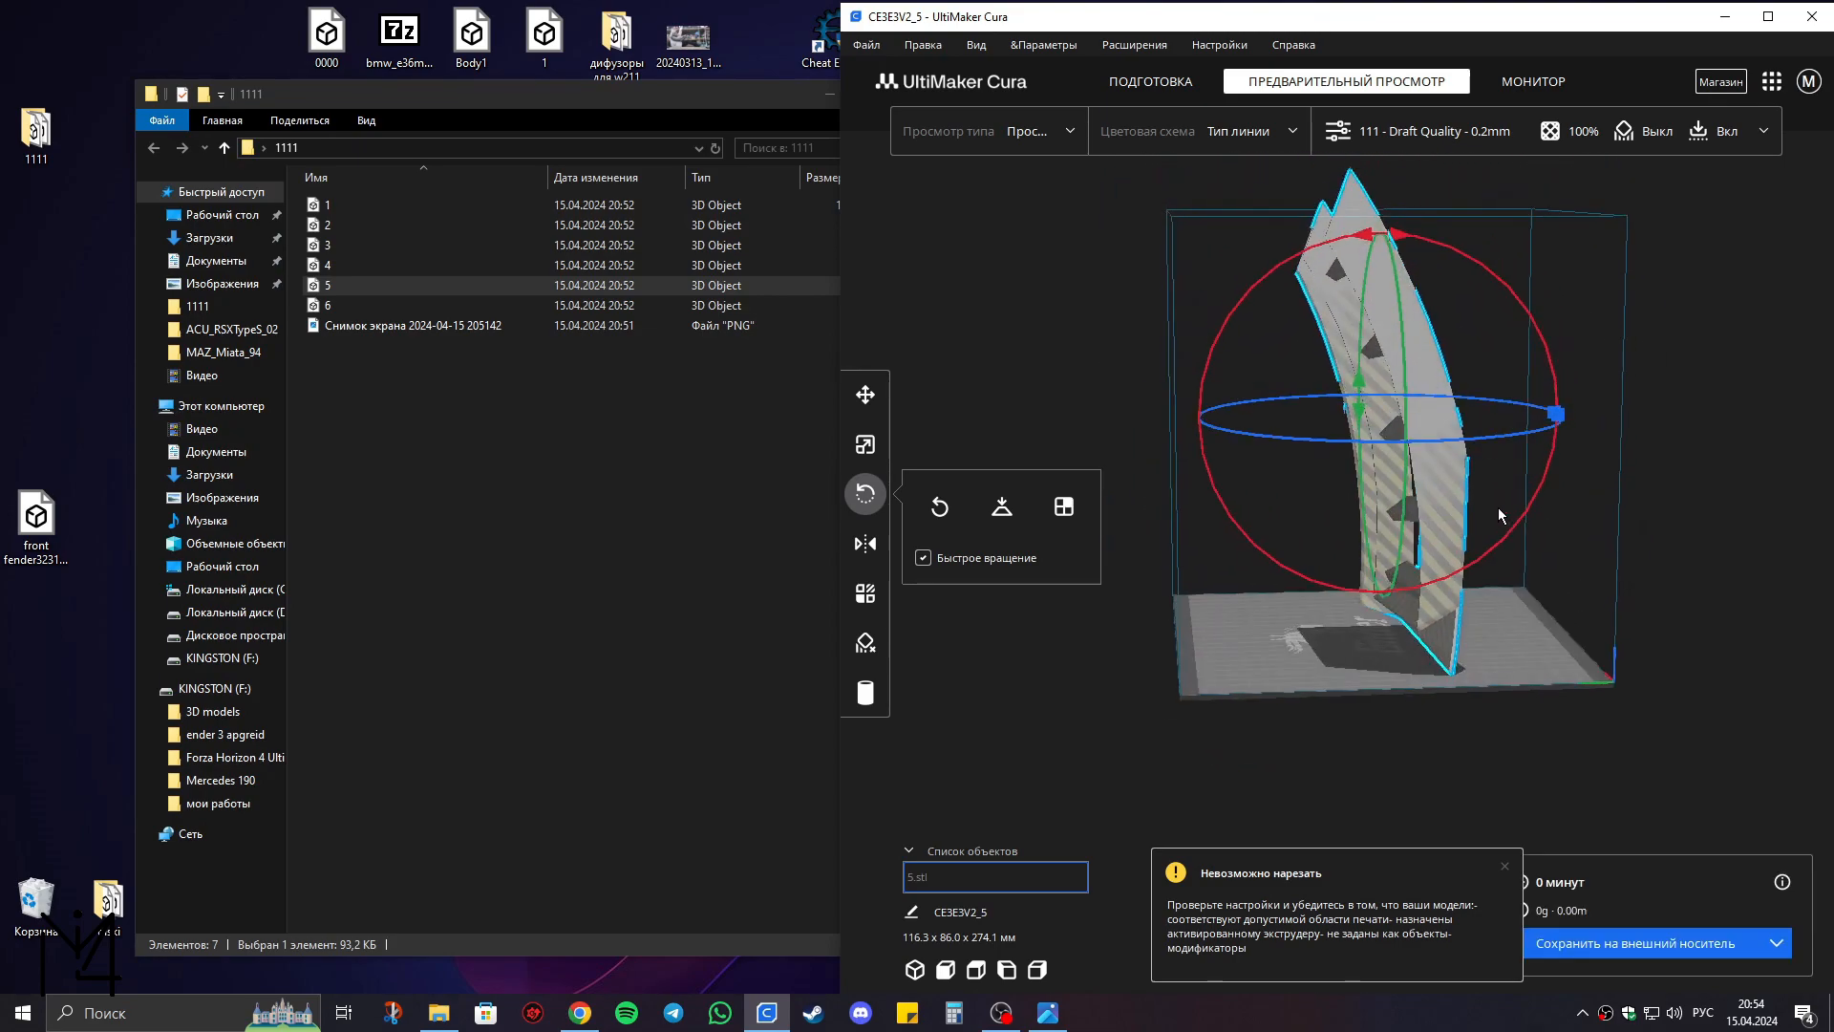
pyautogui.scroll(5, 1498, 508)
pyautogui.rightClick(1432, 531)
pyautogui.click(1399, 457)
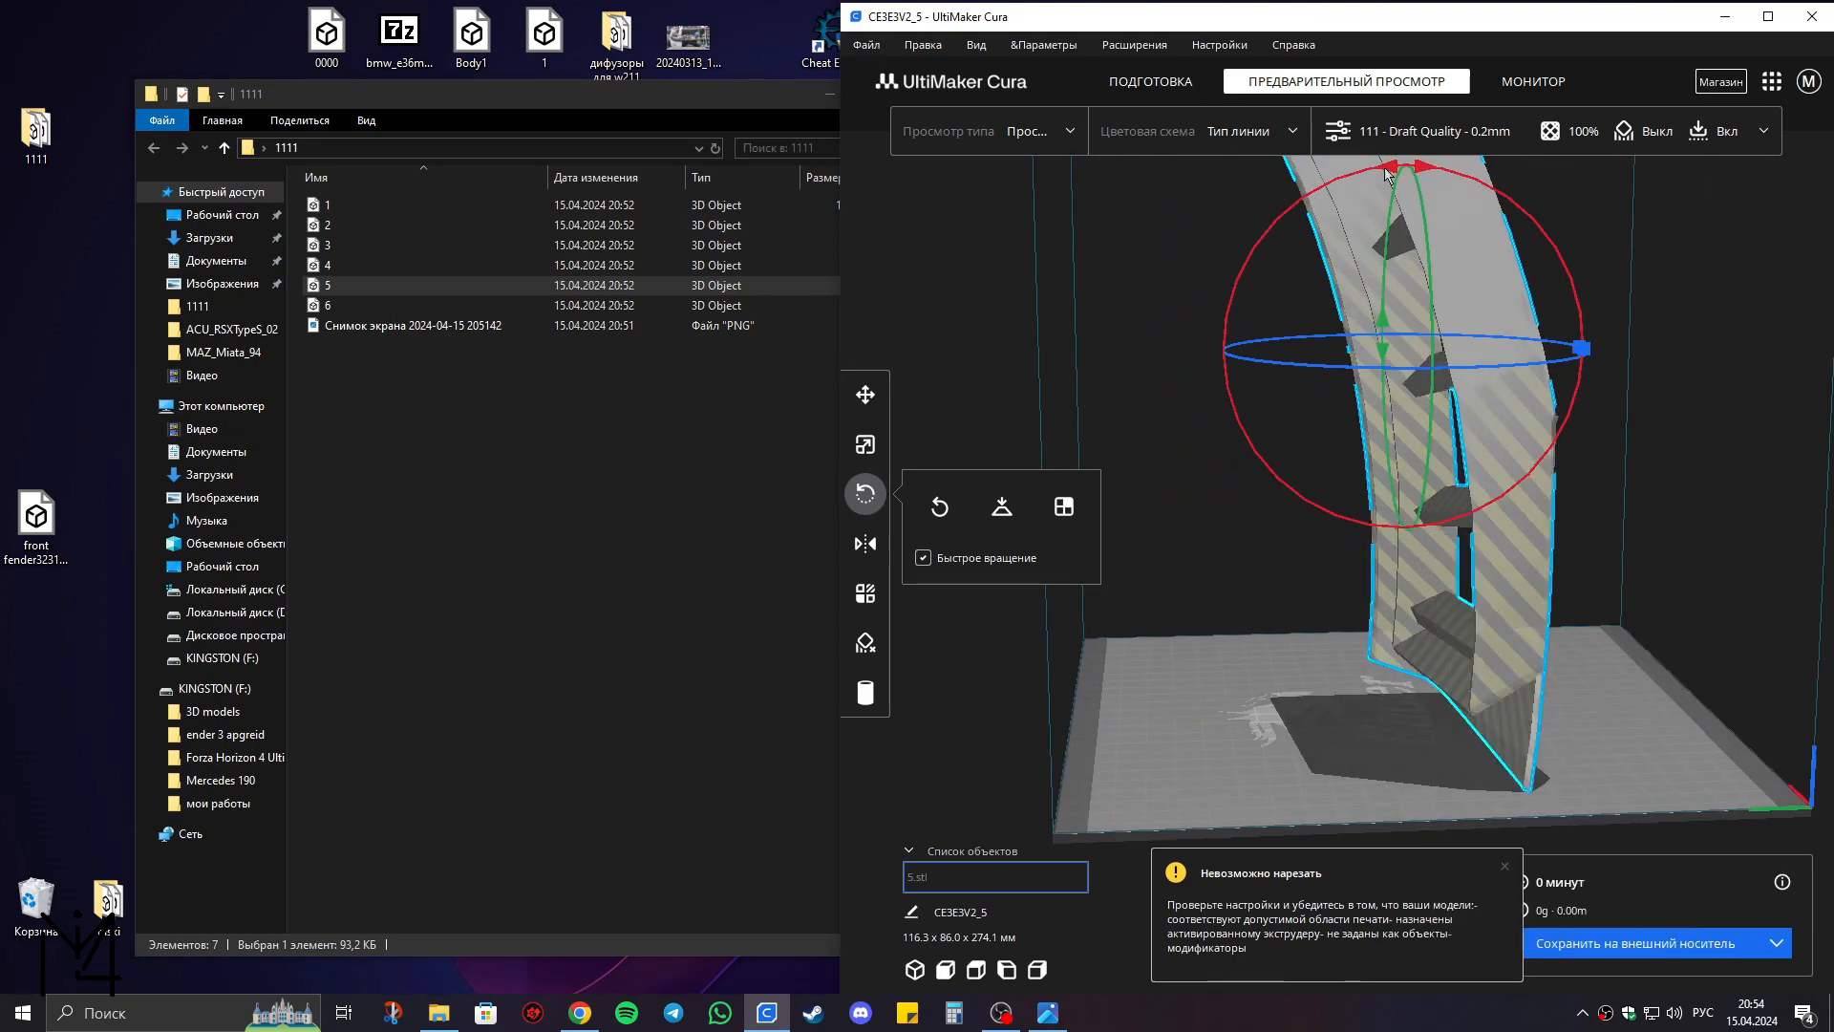
# Tilt section 5 sideways, lay it flat on its end face and inspect its fit inside the build volume.
pyautogui.moveTo(1383, 166); pyautogui.dragTo(1343, 184)
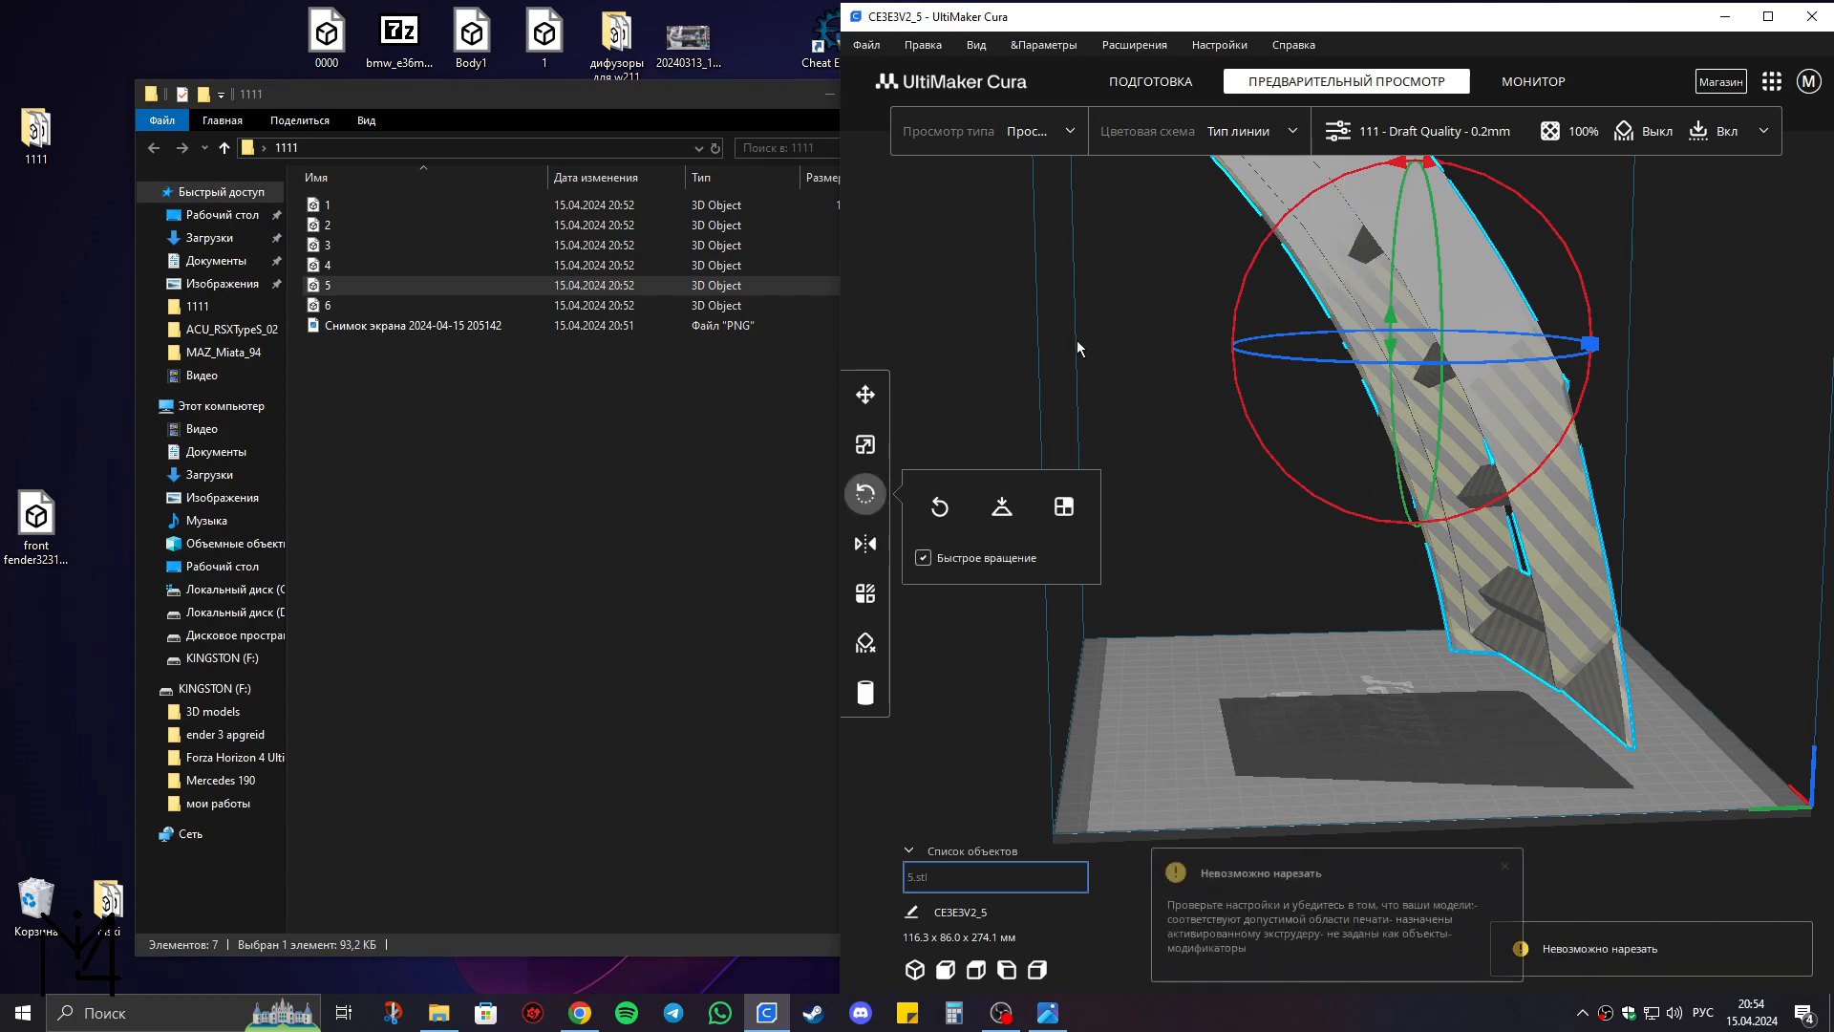
pyautogui.click(996, 509)
pyautogui.scroll(-5, 1304, 590)
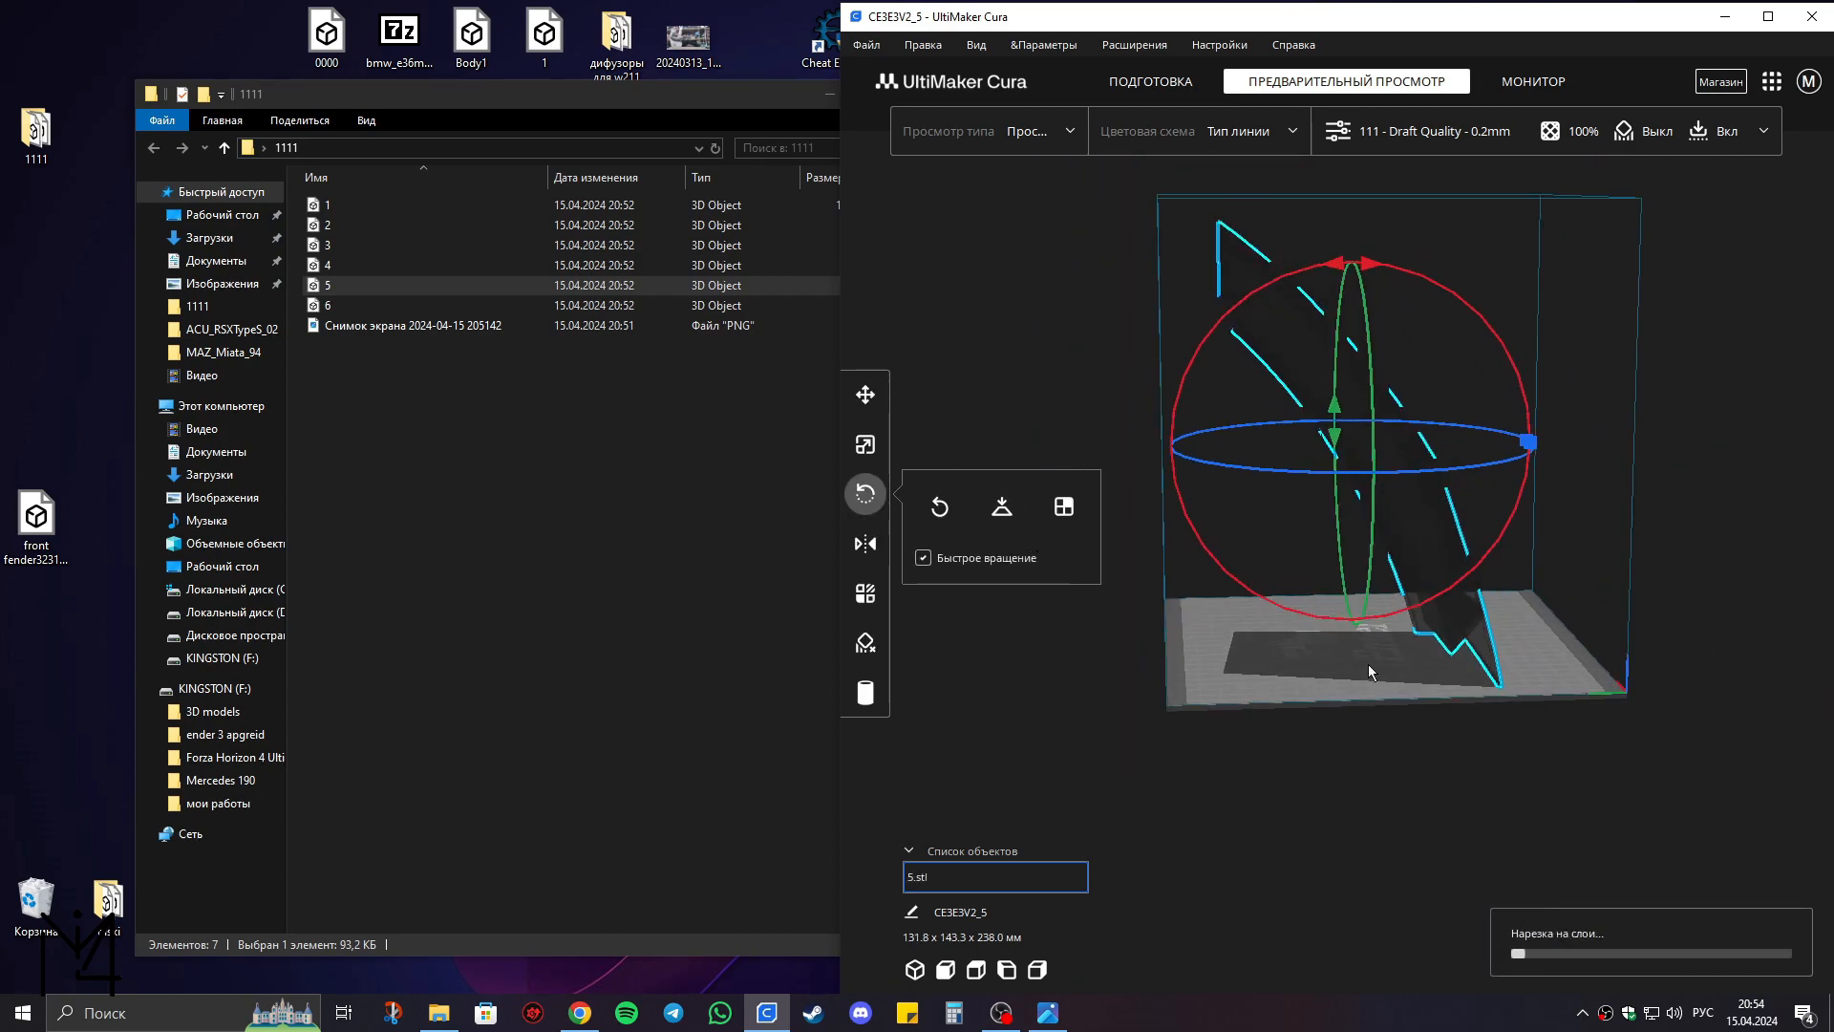
pyautogui.scroll(5, 1357, 608)
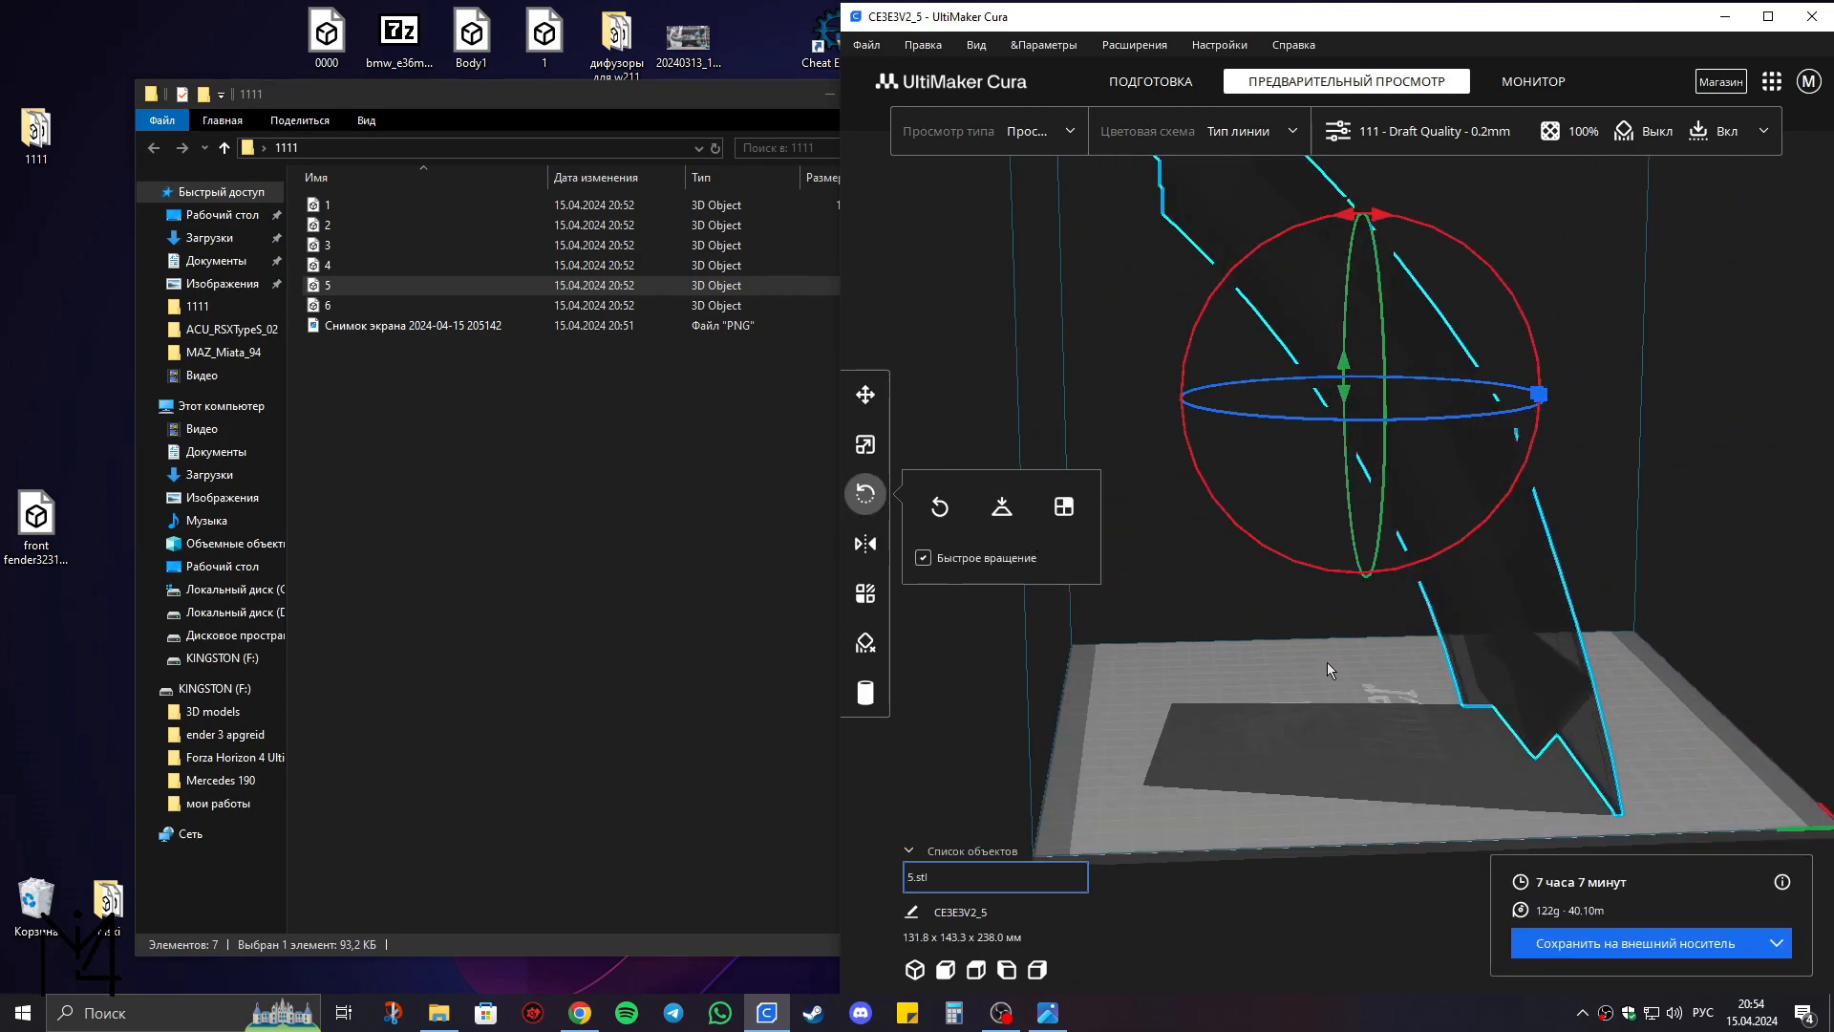
pyautogui.moveTo(1265, 645); pyautogui.dragTo(1253, 682, button='right')
# Delete section 5 from the build plate and load STL file 6 from the 1111 folder.
pyautogui.rightClick(1254, 682)
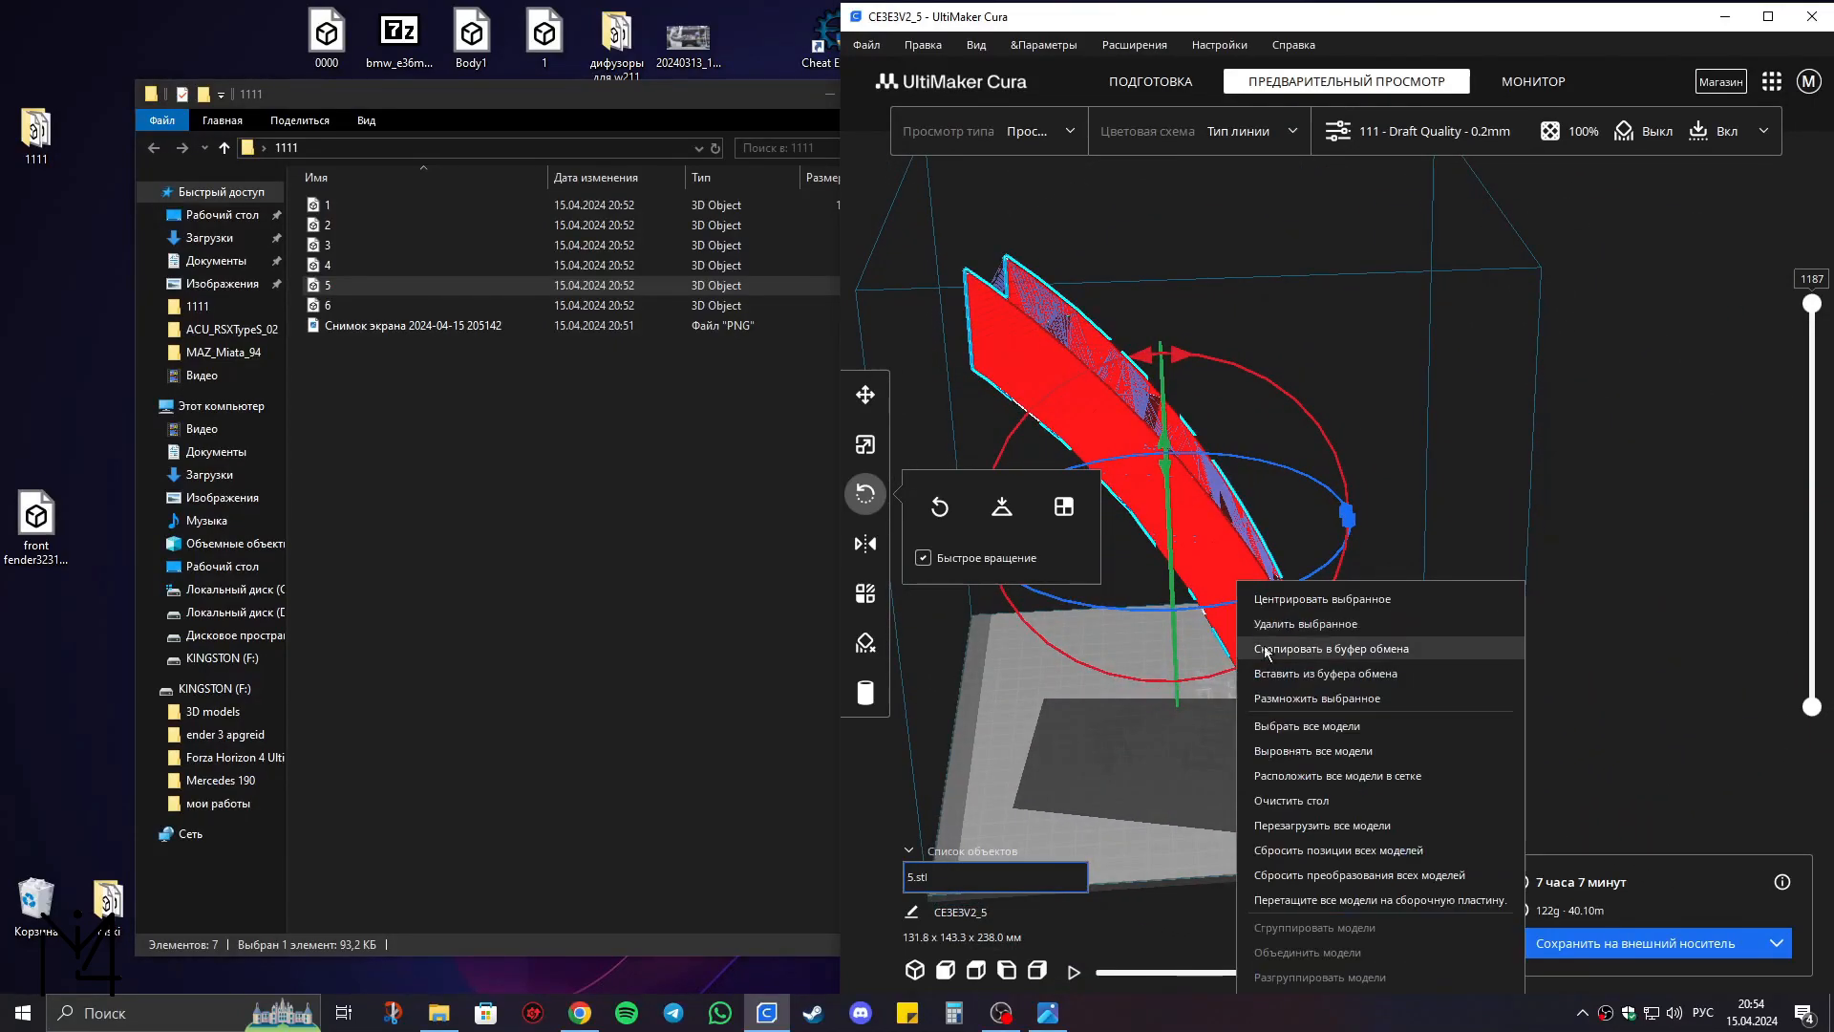
pyautogui.click(1298, 626)
pyautogui.moveTo(335, 306); pyautogui.dragTo(955, 579)
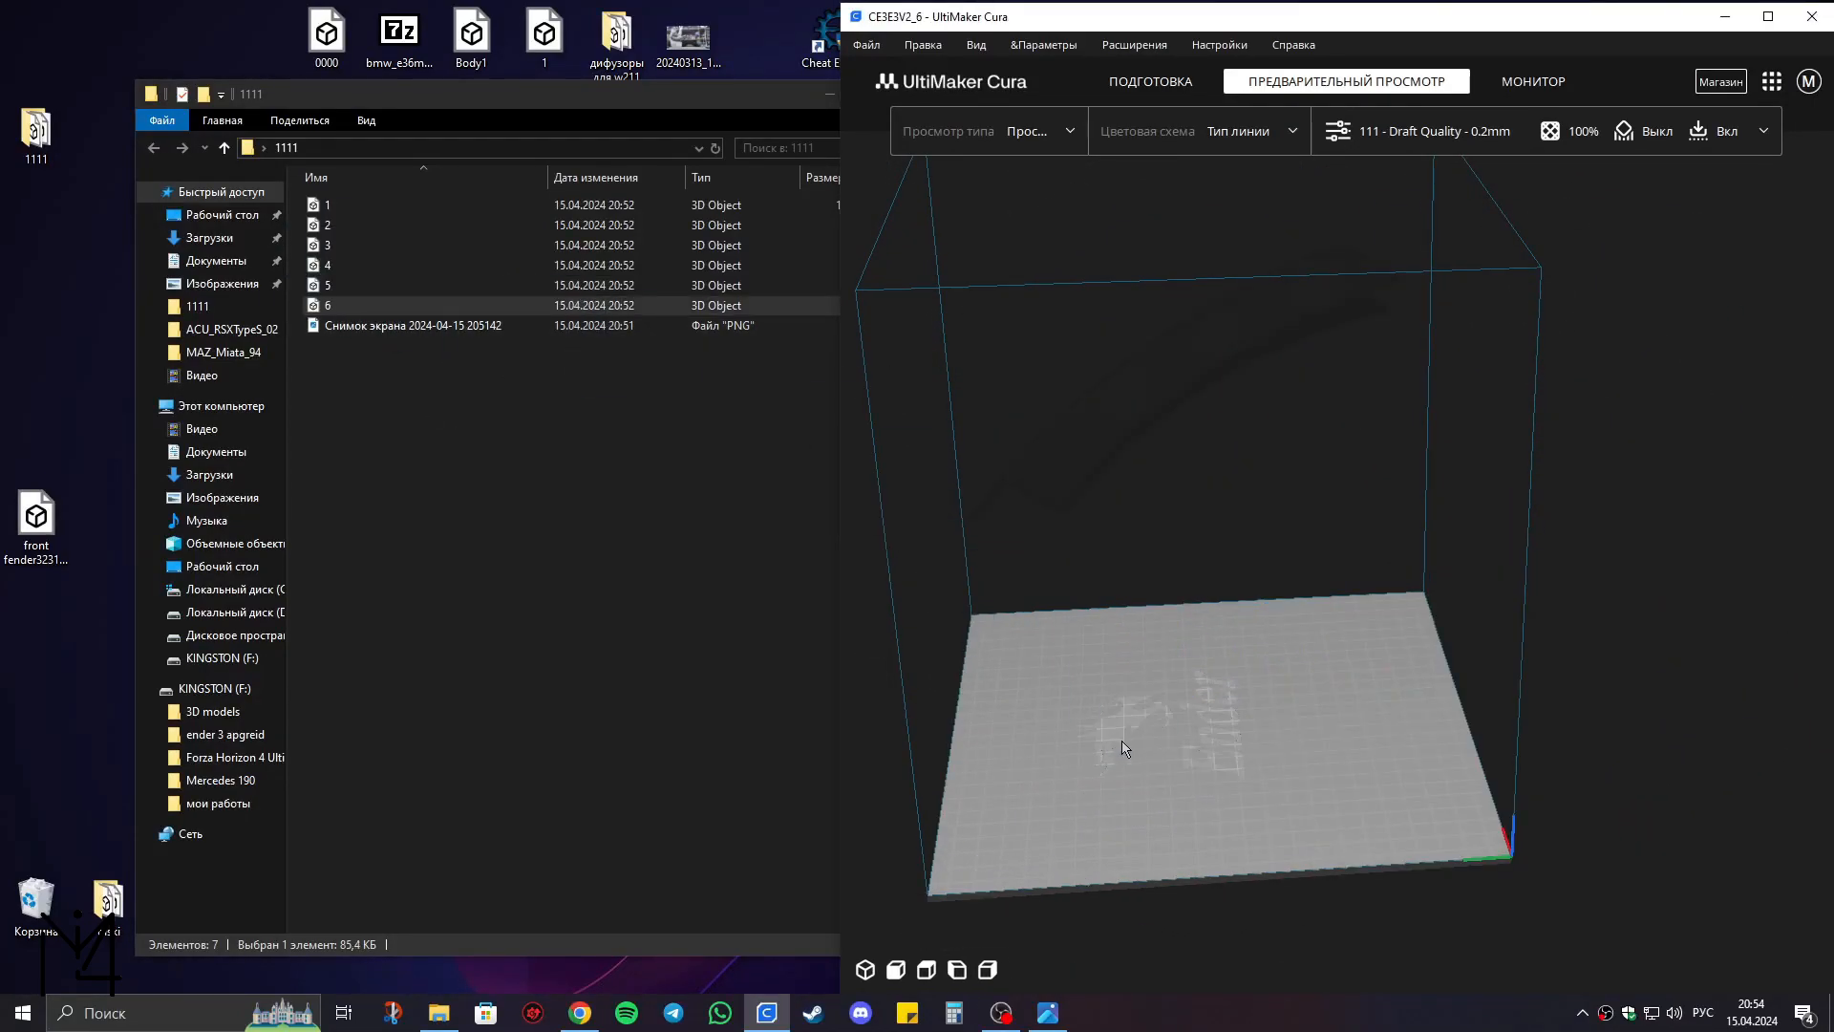
pyautogui.scroll(-3, 1370, 573)
pyautogui.moveTo(1017, 573); pyautogui.dragTo(1123, 568, button='right')
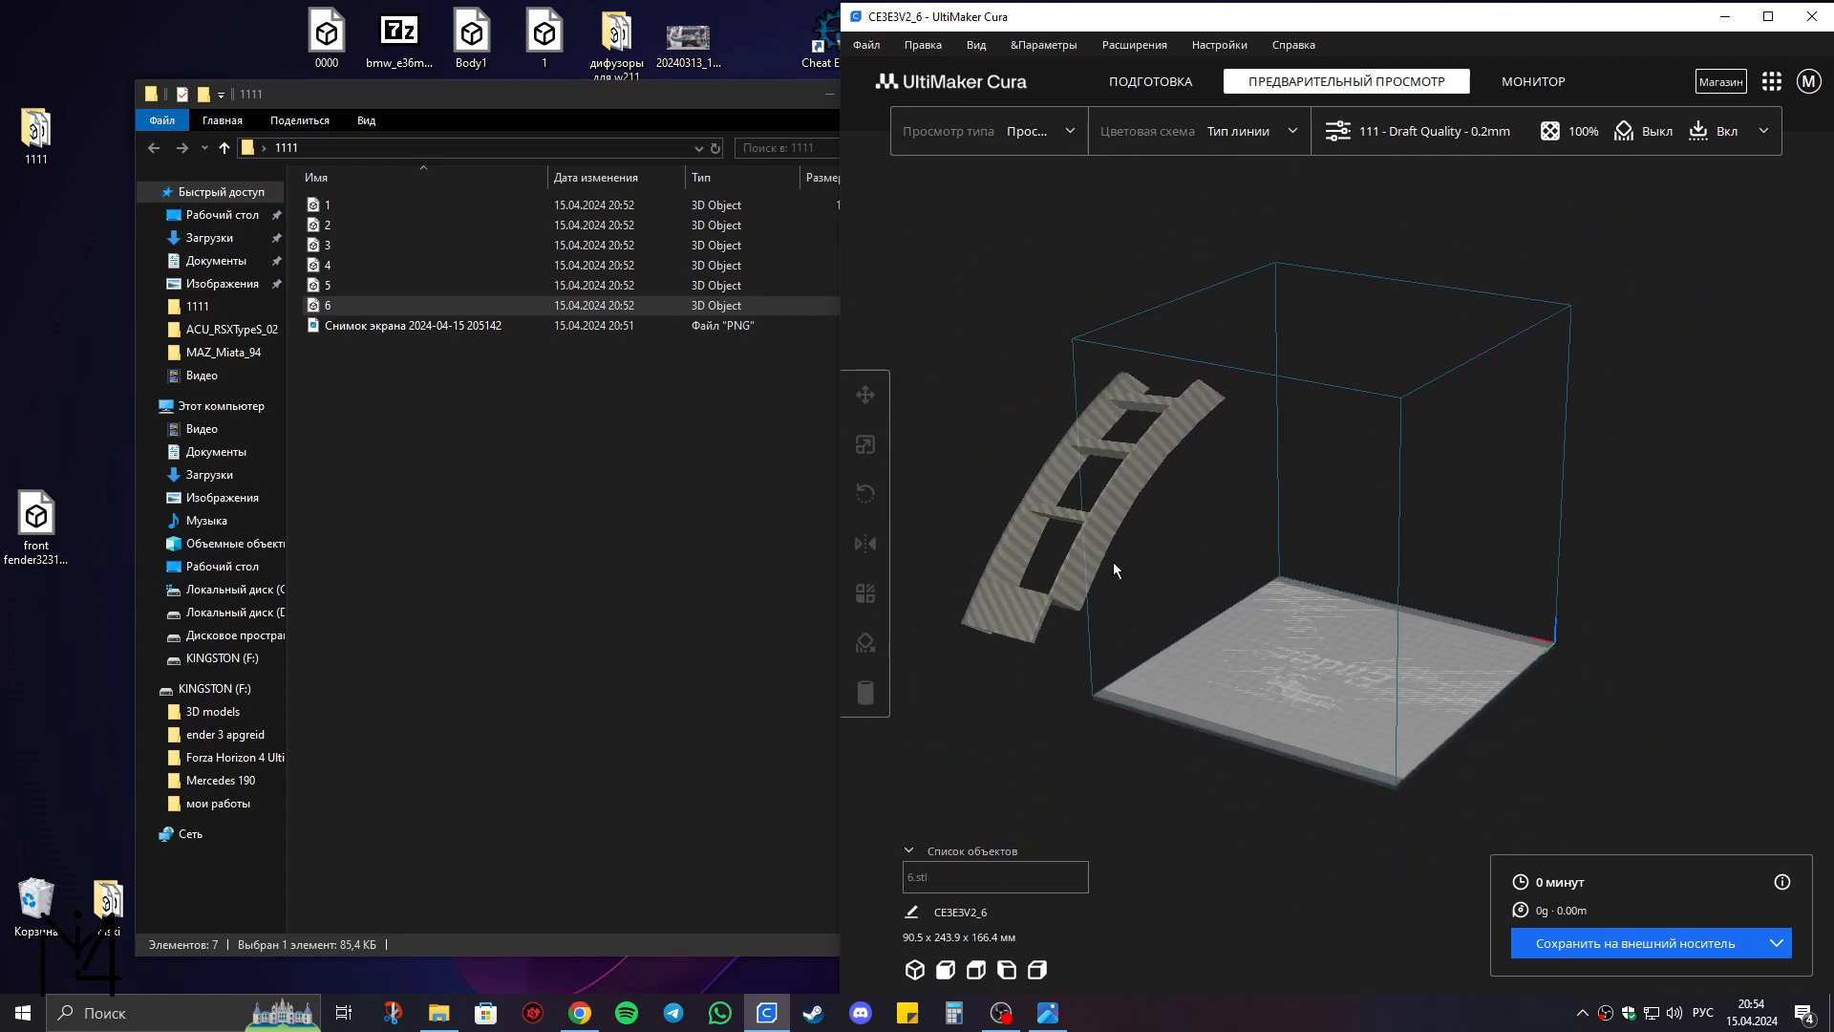
# Select section 6 and move it from beside the build volume onto the build plate.
pyautogui.click(1118, 567)
pyautogui.click(865, 393)
pyautogui.moveTo(1371, 542); pyautogui.dragTo(1408, 571)
pyautogui.moveTo(1662, 704); pyautogui.dragTo(1508, 681, button='right')
# Rotate section 6 to stand upright, lay it flat on its end face and check its fit.
pyautogui.click(865, 492)
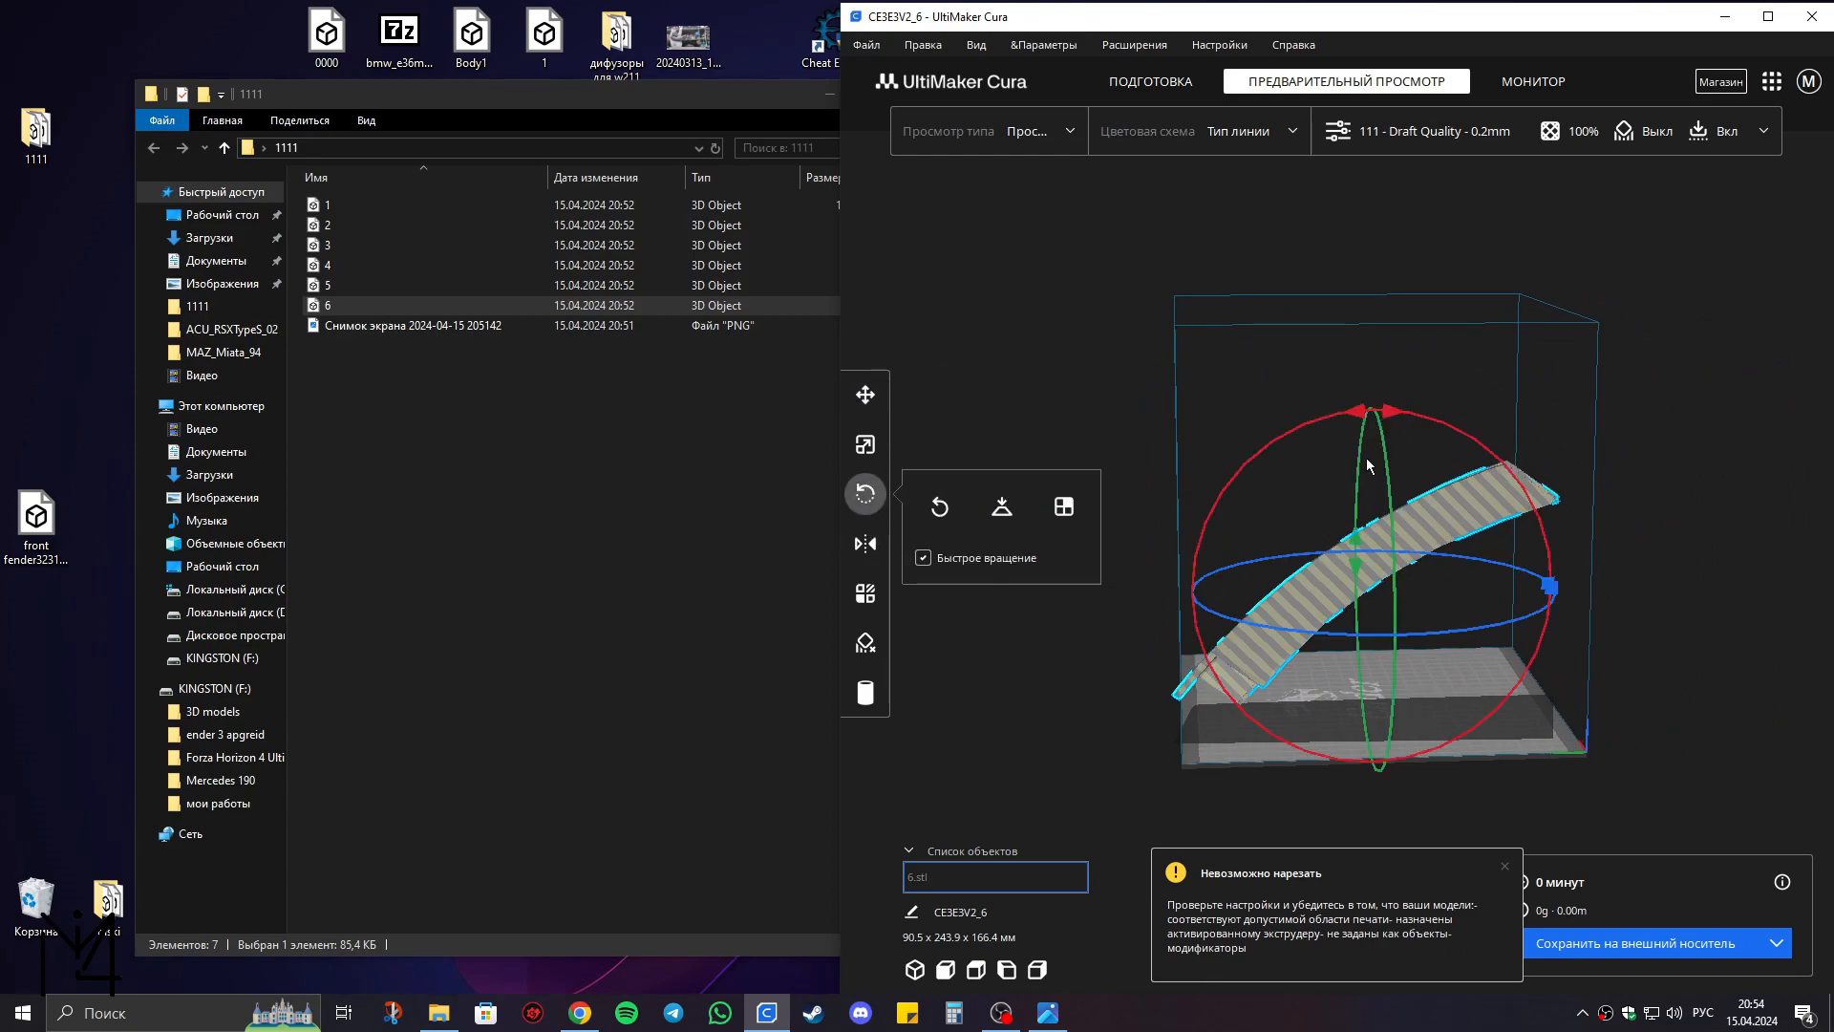
pyautogui.moveTo(1406, 417); pyautogui.dragTo(1441, 669)
pyautogui.moveTo(1462, 779)
pyautogui.mouseDown(button='right')
pyautogui.moveTo(1420, 710)
pyautogui.moveTo(1441, 751)
pyautogui.mouseUp(button='right')
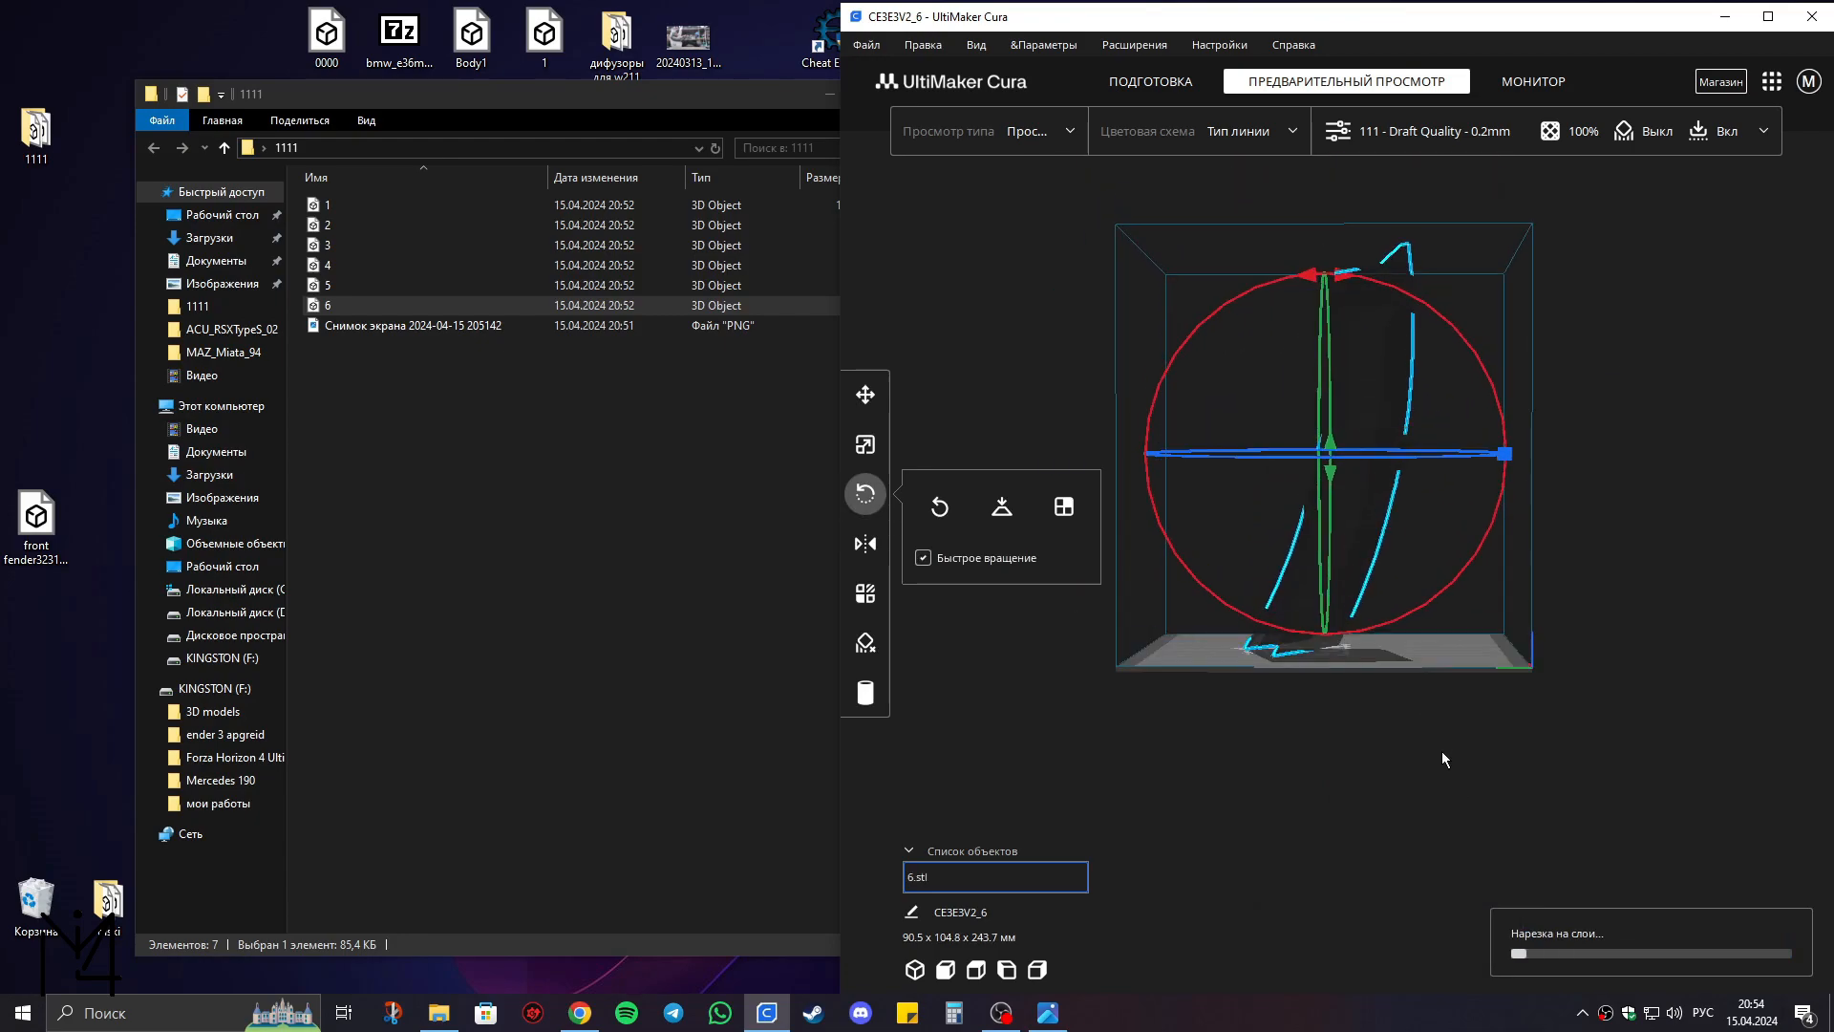
pyautogui.click(1001, 508)
pyautogui.moveTo(1356, 650); pyautogui.dragTo(1375, 697, button='right')
pyautogui.scroll(3, 1355, 686)
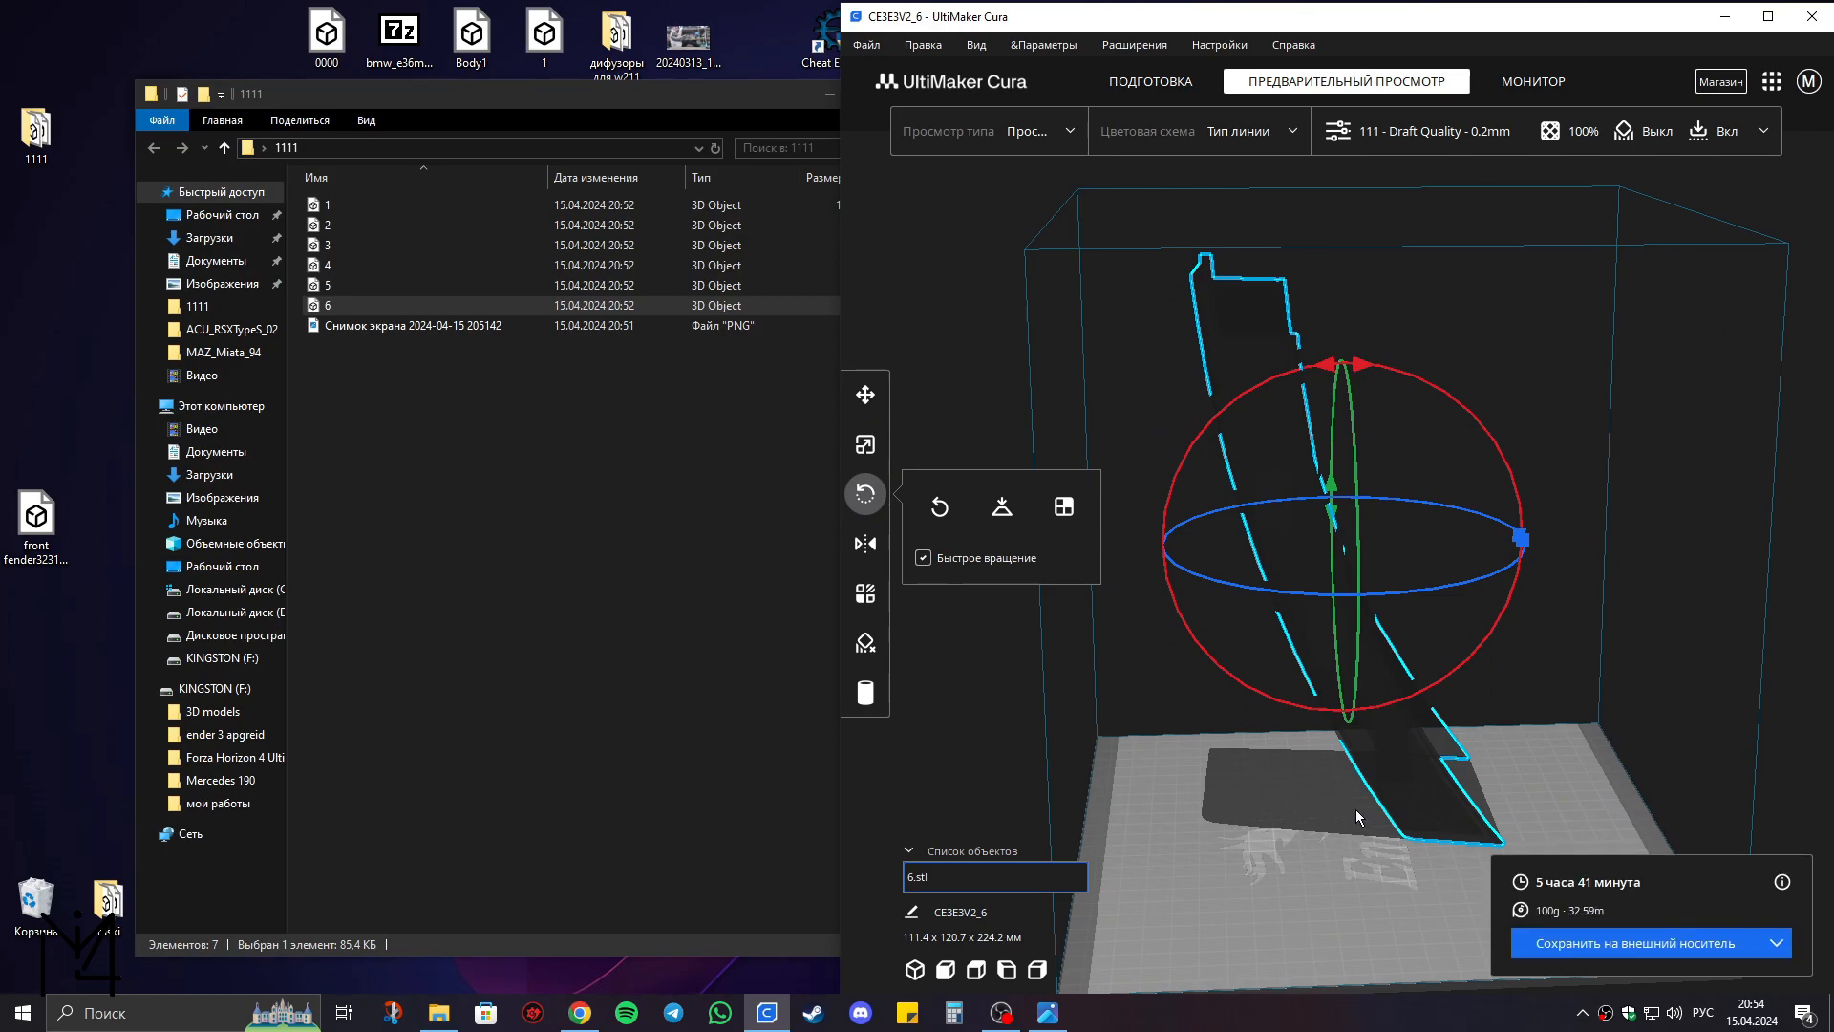
# Inspect the sliced section 6 from another angle and delete it from the build plate.
pyautogui.moveTo(1344, 833); pyautogui.dragTo(1310, 686, button='right')
pyautogui.rightClick(1326, 694)
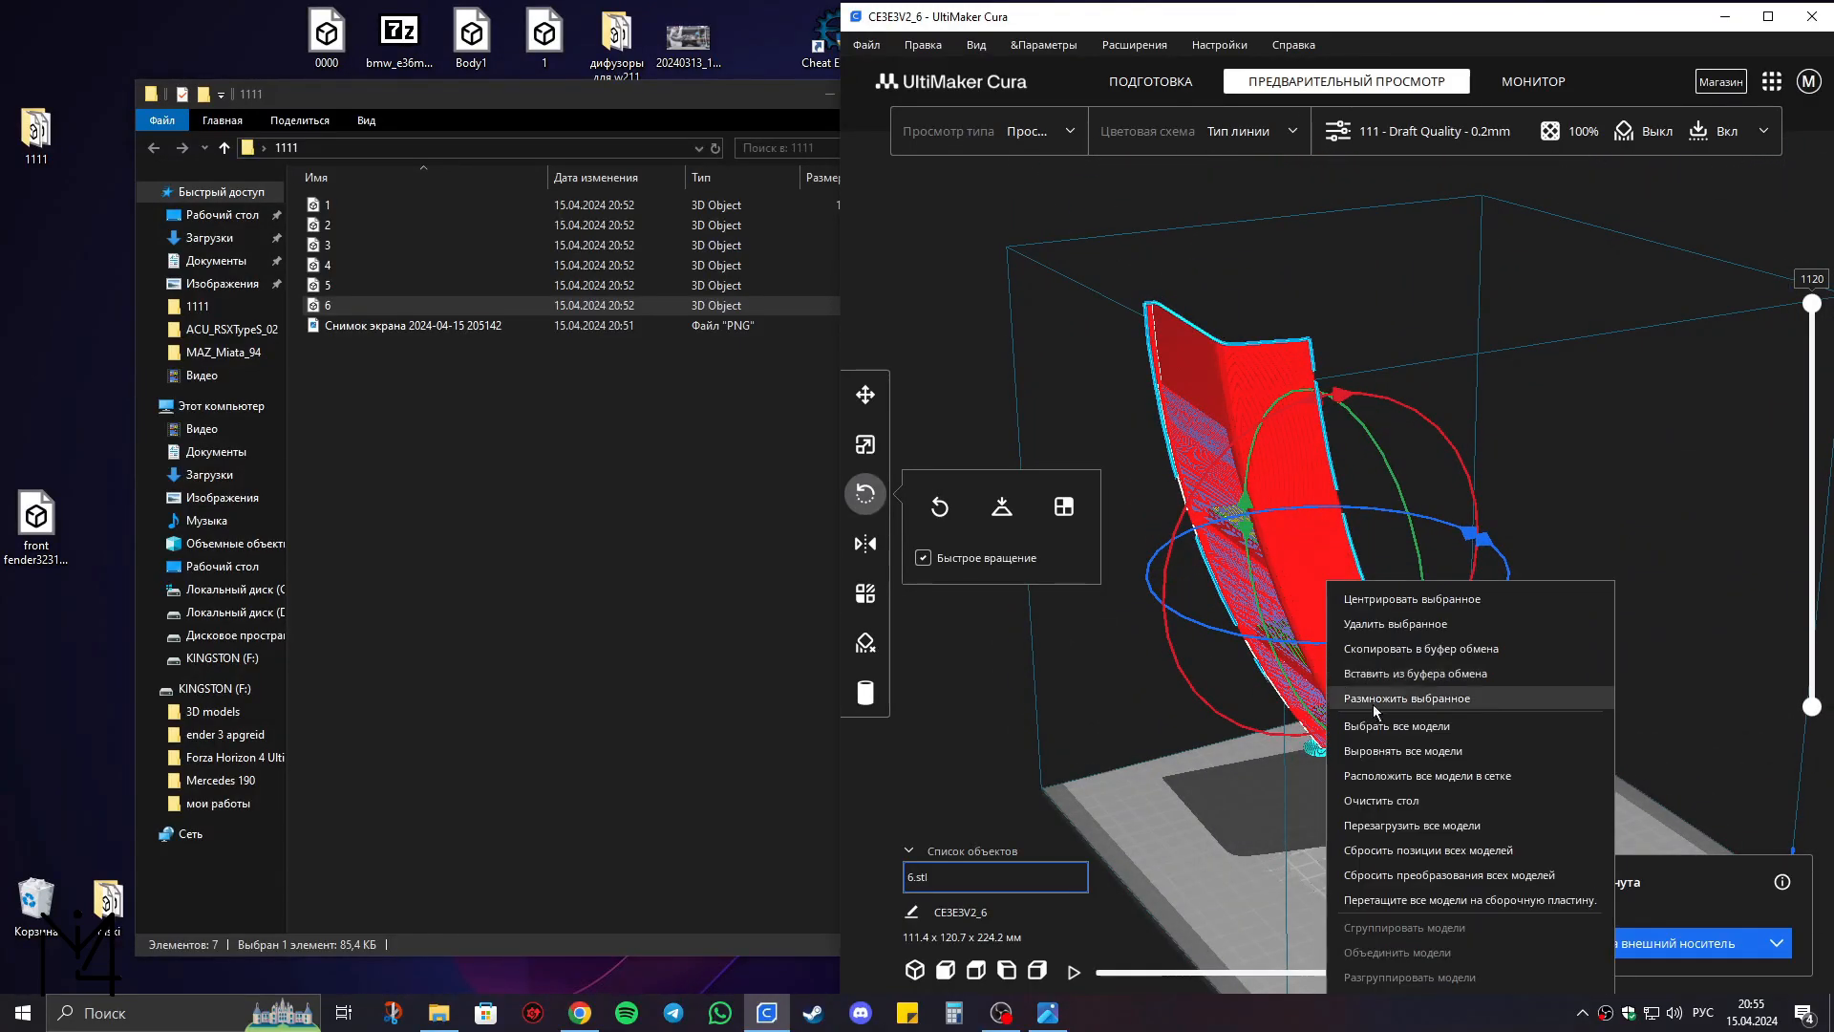
pyautogui.click(1401, 625)
# Close the 1111 folder window and create a new compressed ZIP folder on the desktop.
pyautogui.click(604, 501)
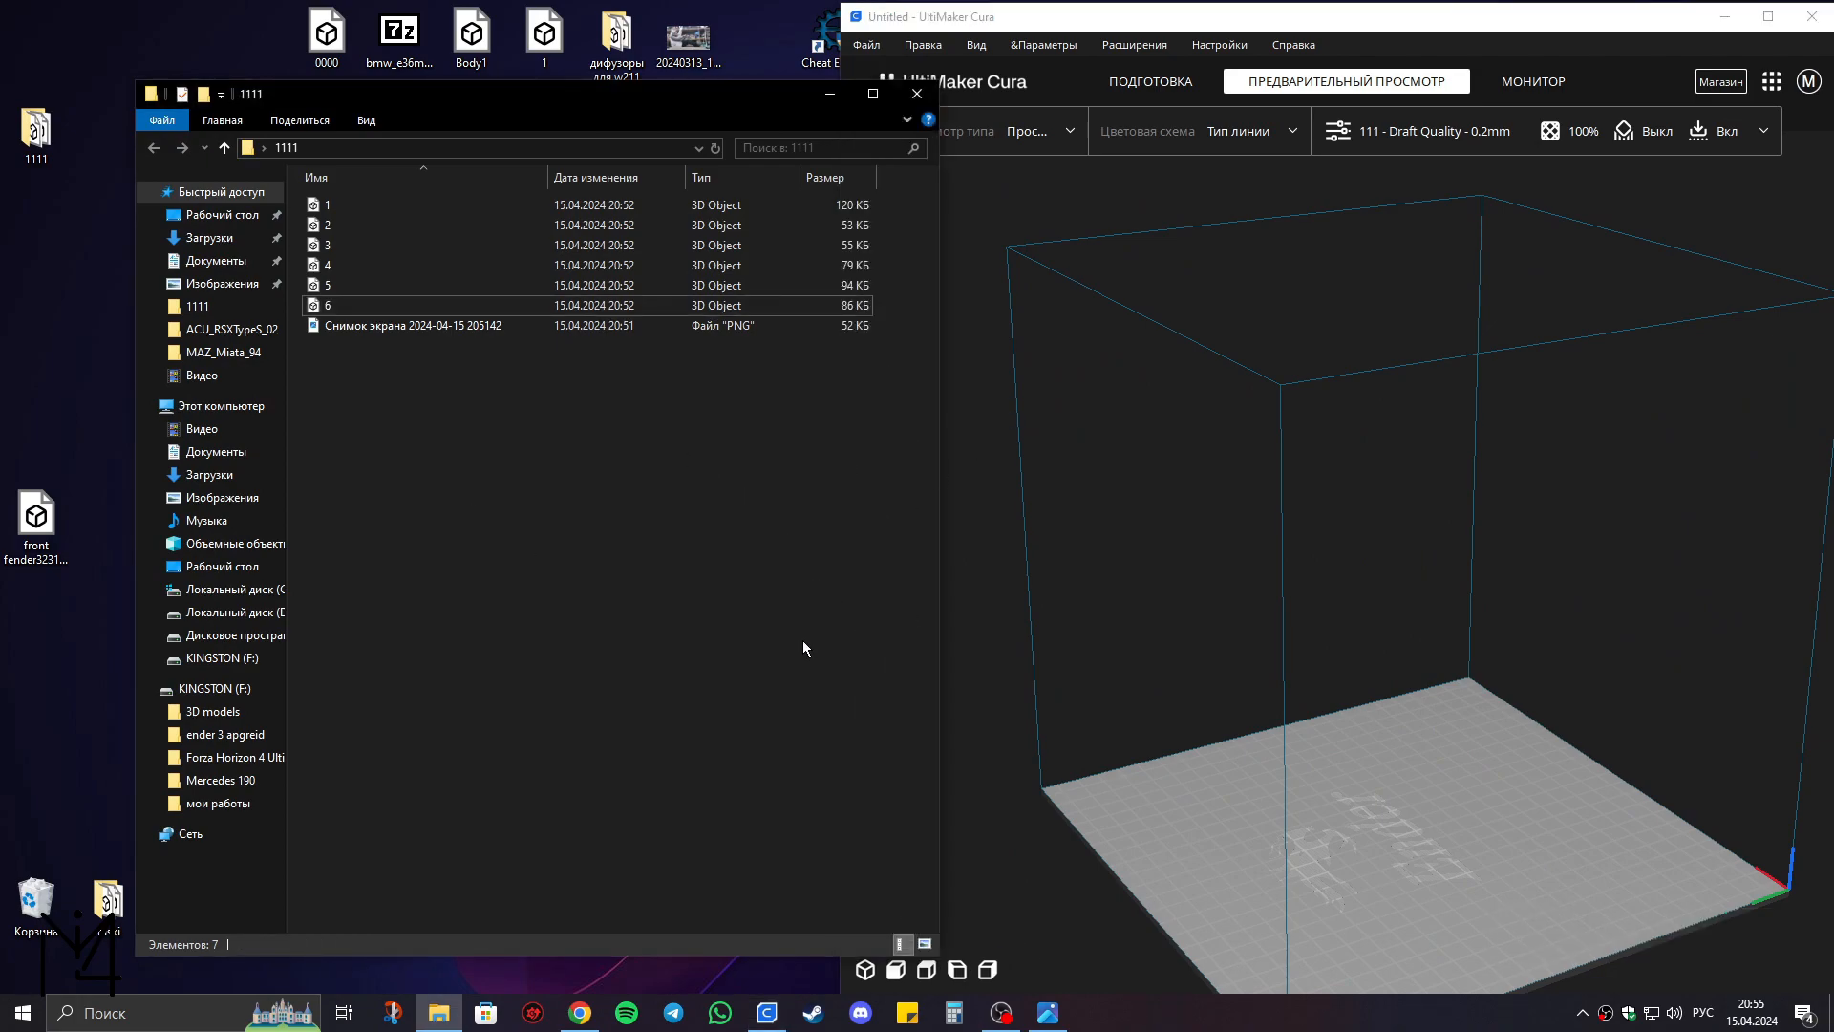
pyautogui.click(919, 93)
pyautogui.rightClick(296, 327)
pyautogui.moveTo(461, 540)
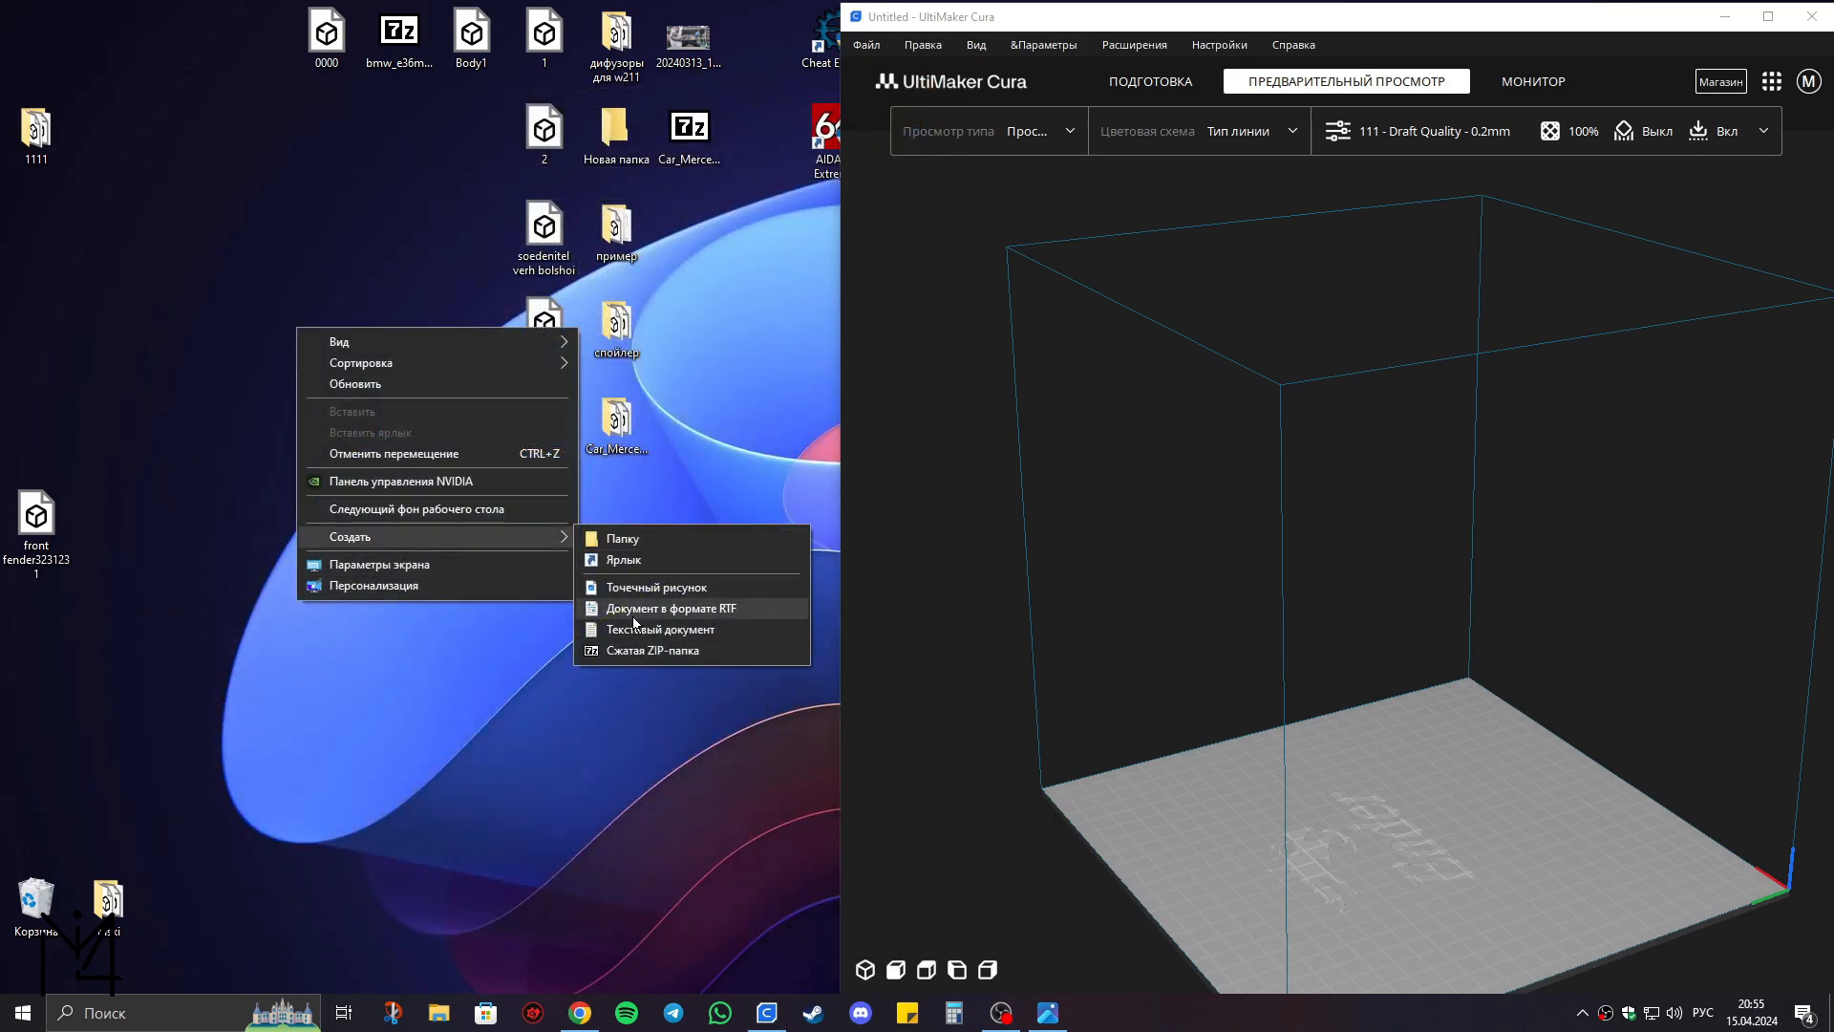
pyautogui.click(630, 651)
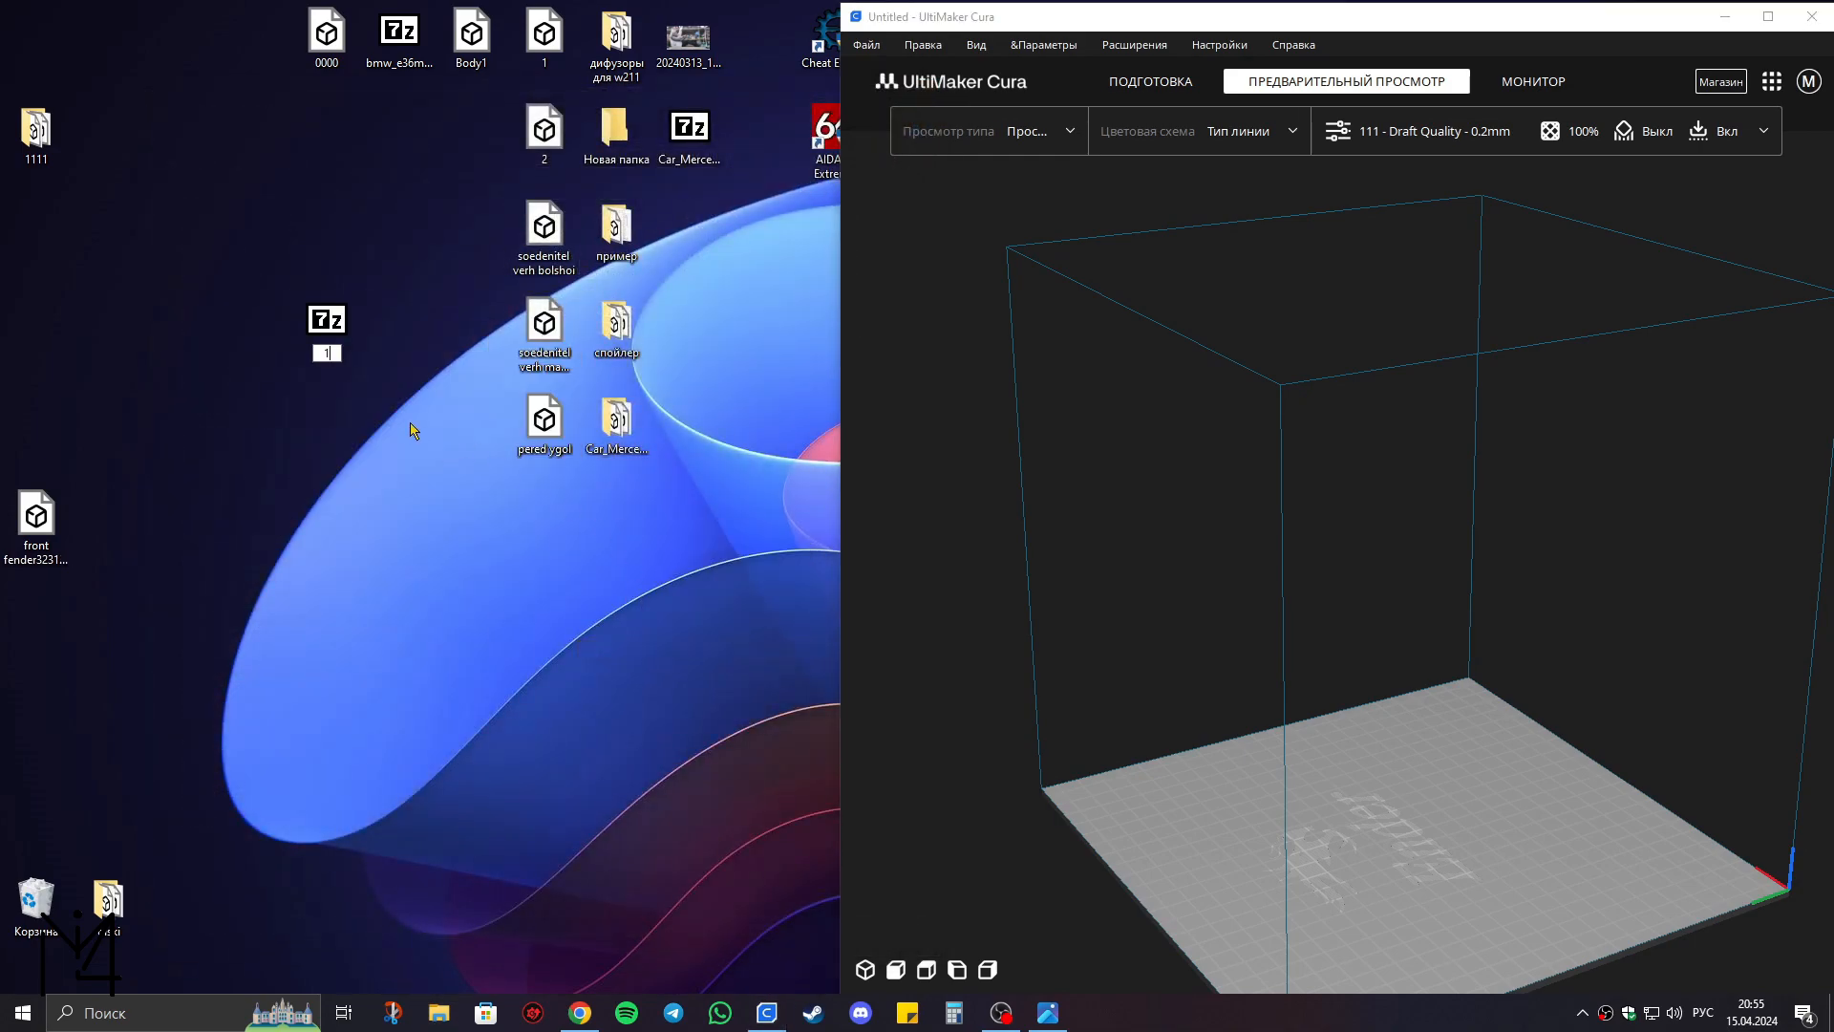